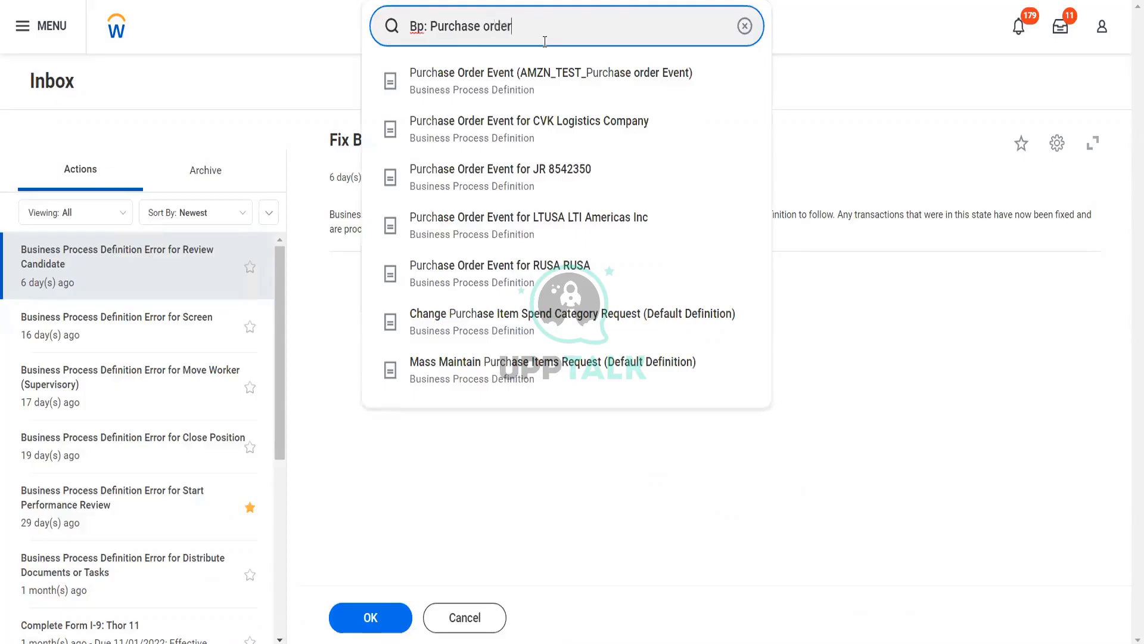
Search 'Bp: Purchase order' and open the Purchase Order Event (Default Definition) process
{"action": "key", "text": "Return"}
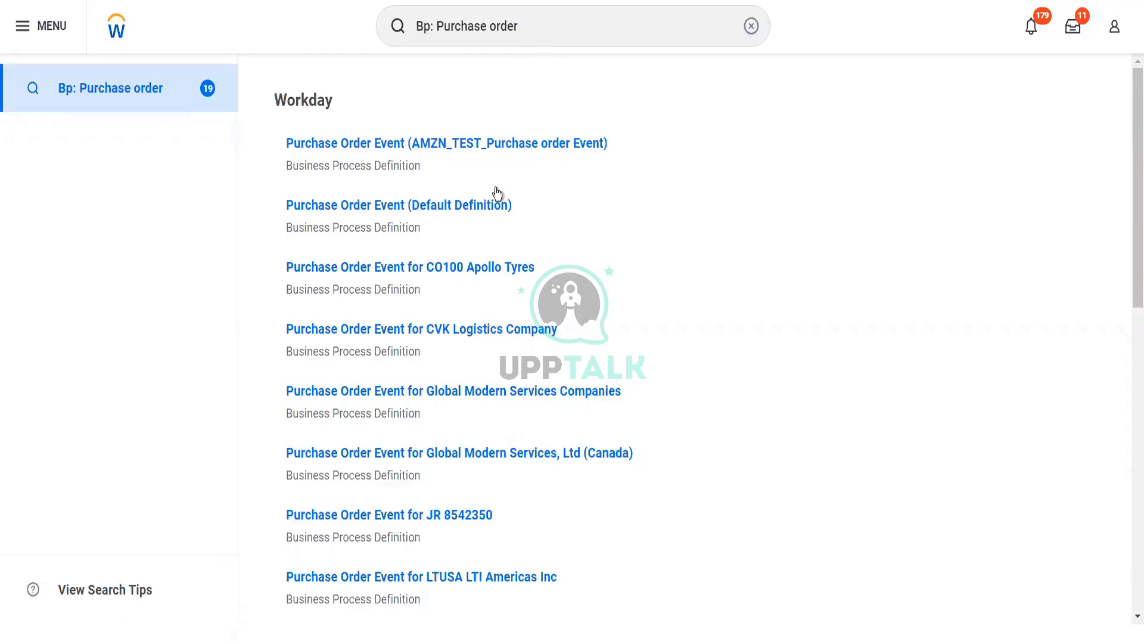
{"action": "left_click", "coordinate": [484, 206]}
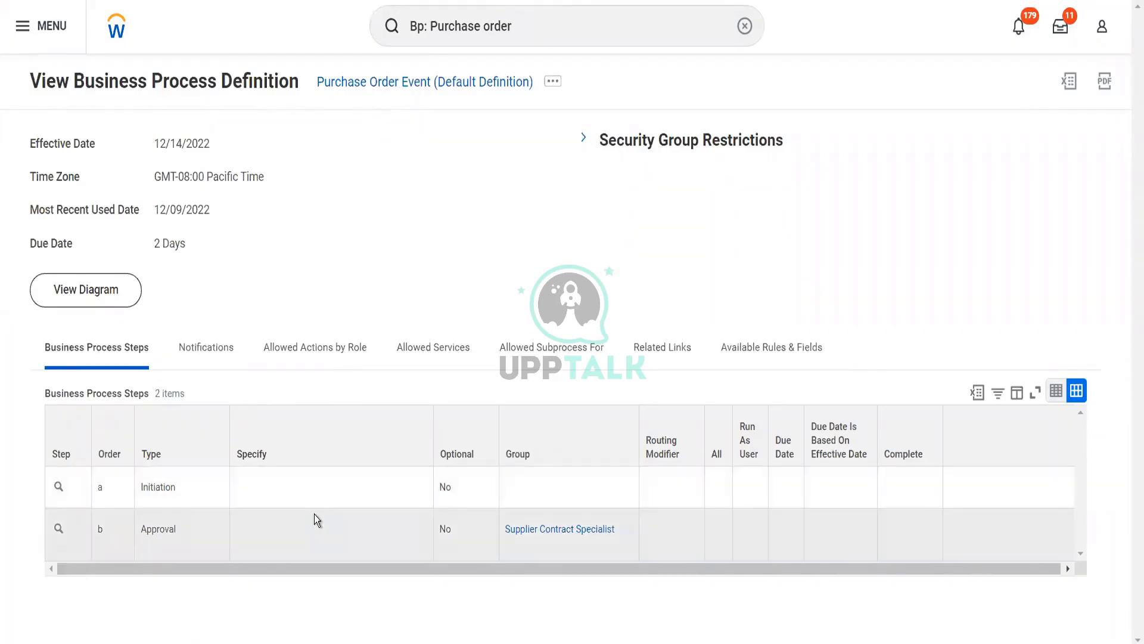
Select the Approval step and open its Supplier Contract Specialist group
{"action": "mouse_move", "coordinate": [563, 539]}
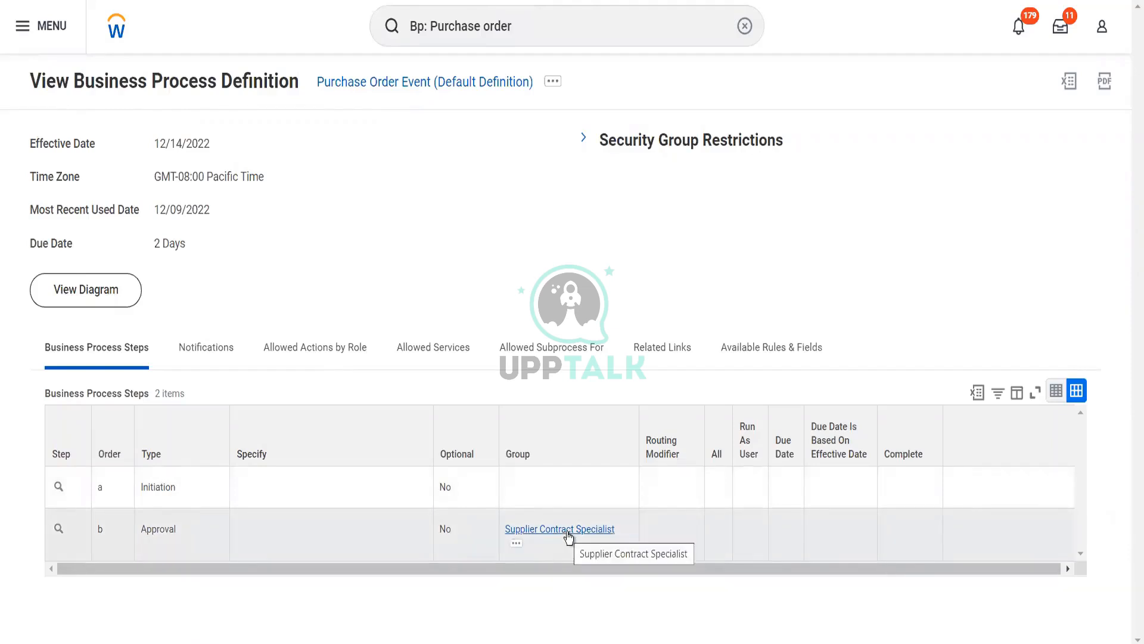
{"action": "left_click", "coordinate": [568, 536]}
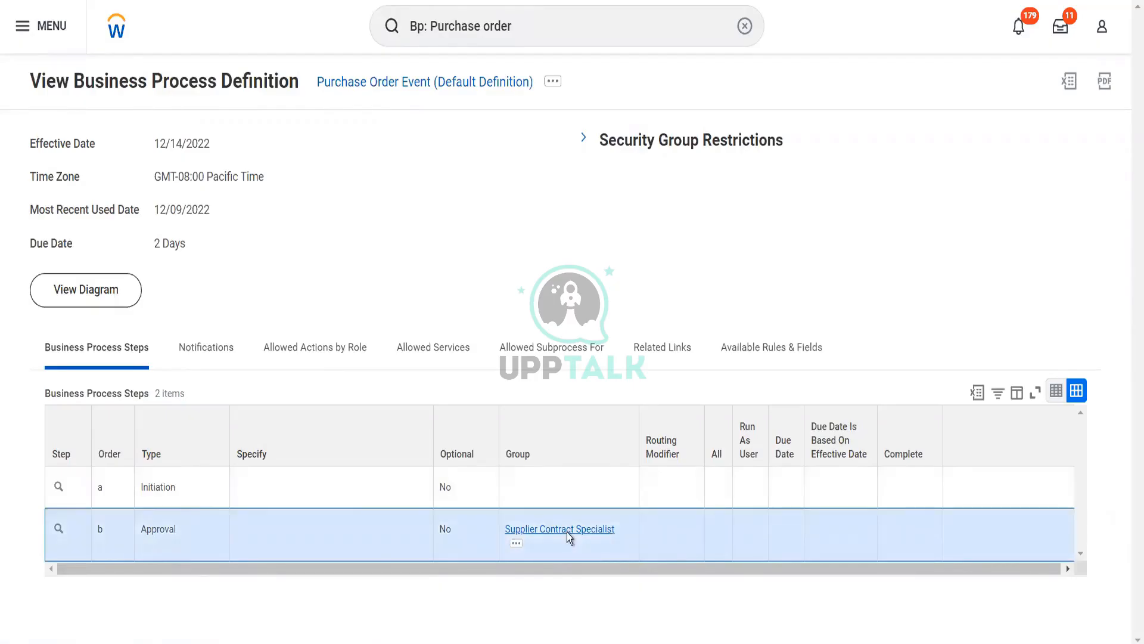
{"action": "left_click", "coordinate": [567, 530]}
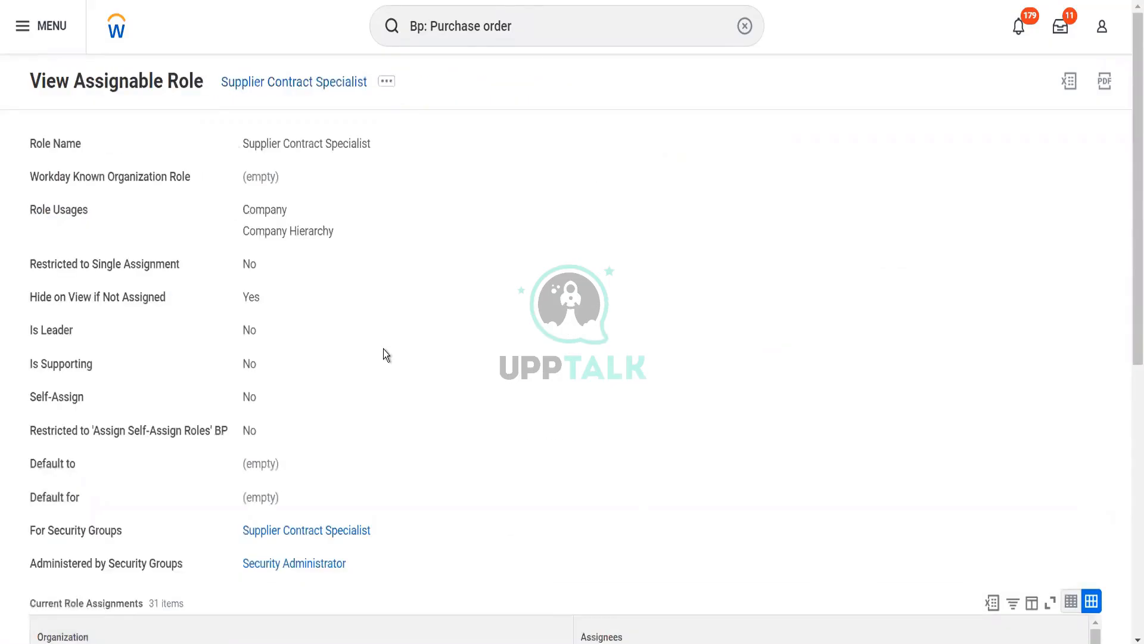
Filter the role assignments by Organization to OLIVE001 OLIVE NIGERIA LIMITED
{"action": "scroll", "coordinate": [384, 349], "scroll_direction": "down", "scroll_amount": 8}
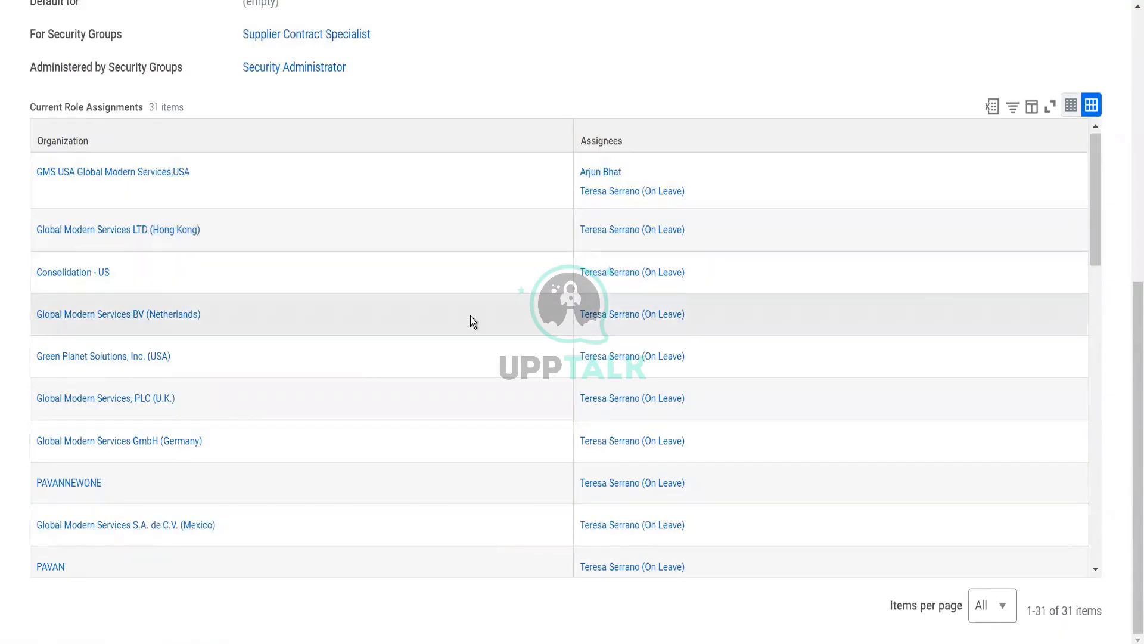
{"action": "scroll", "coordinate": [471, 316], "scroll_direction": "down", "scroll_amount": 6}
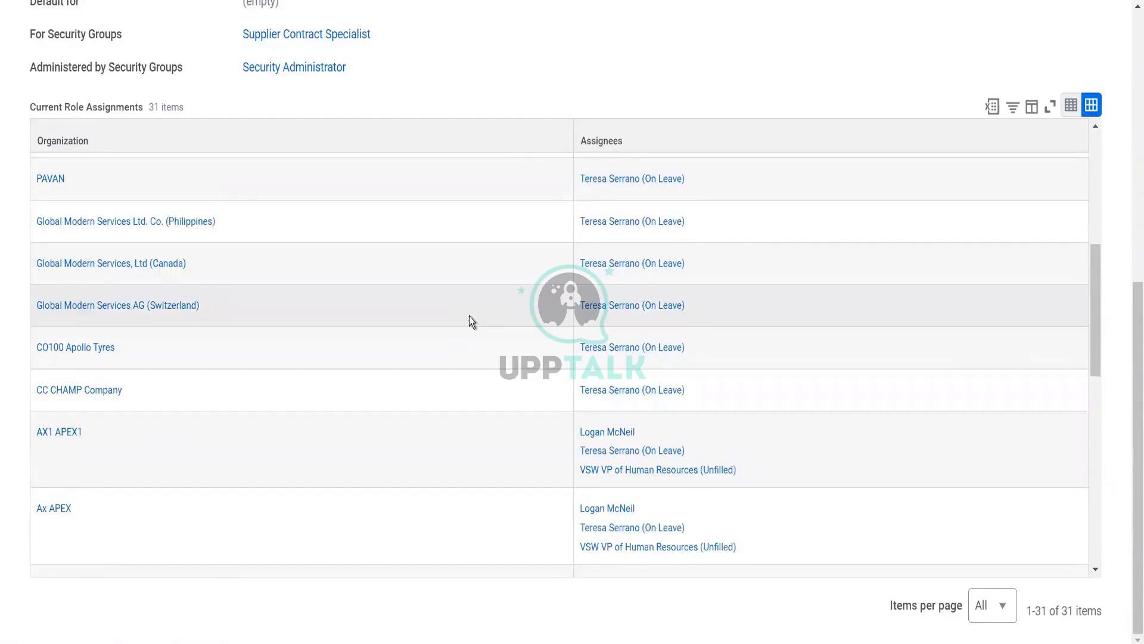
{"action": "left_click", "coordinate": [355, 146]}
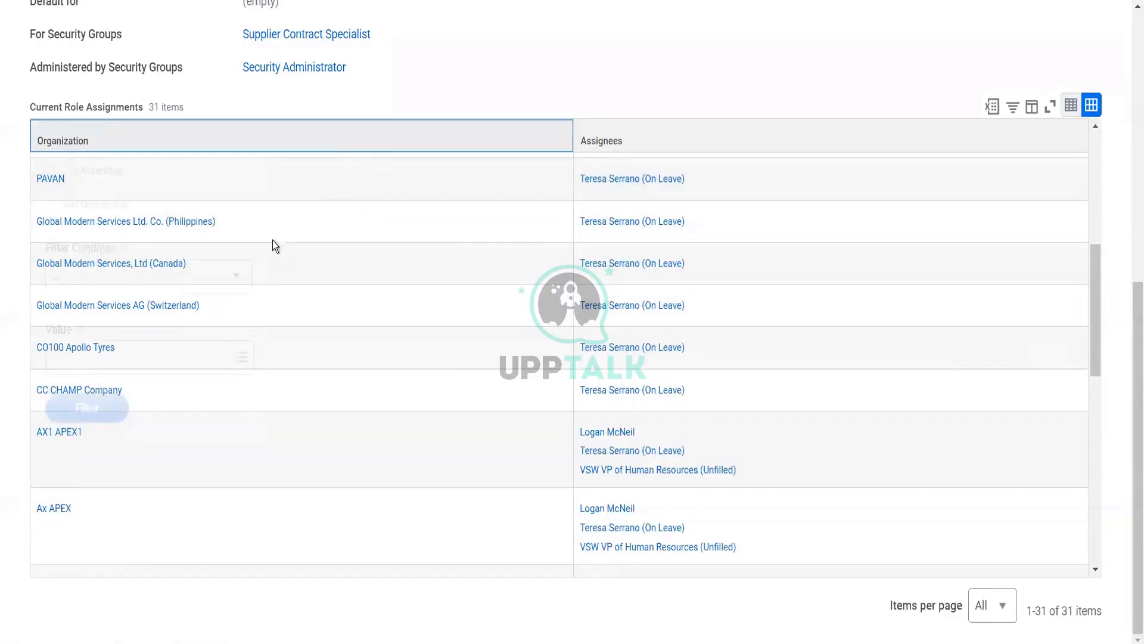
{"action": "left_click", "coordinate": [182, 353]}
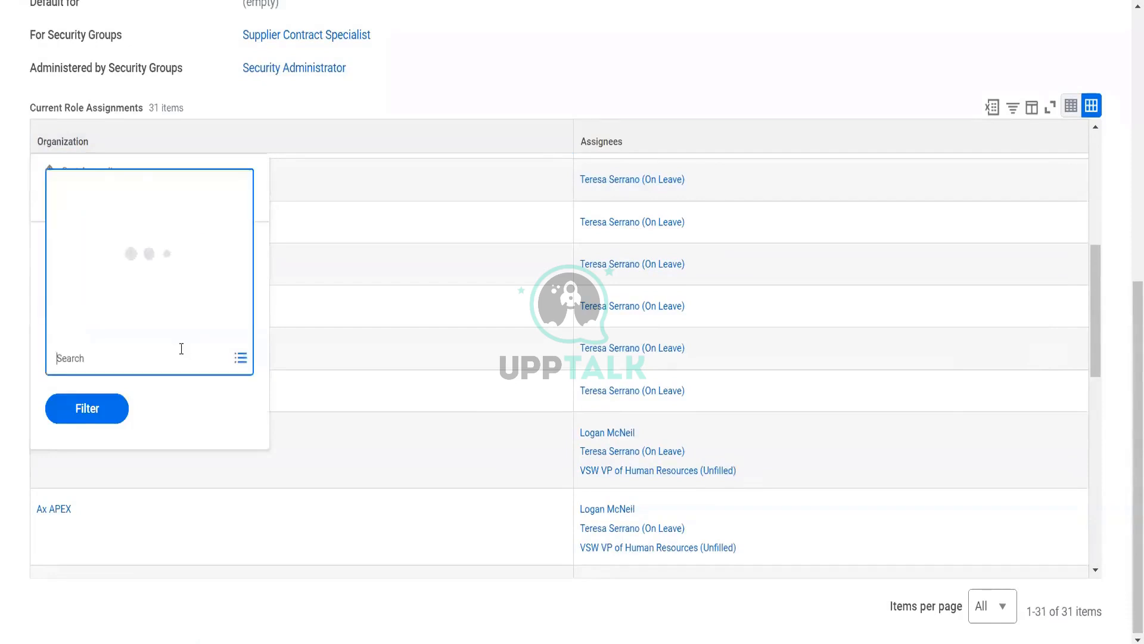
{"action": "type", "text": "olive"}
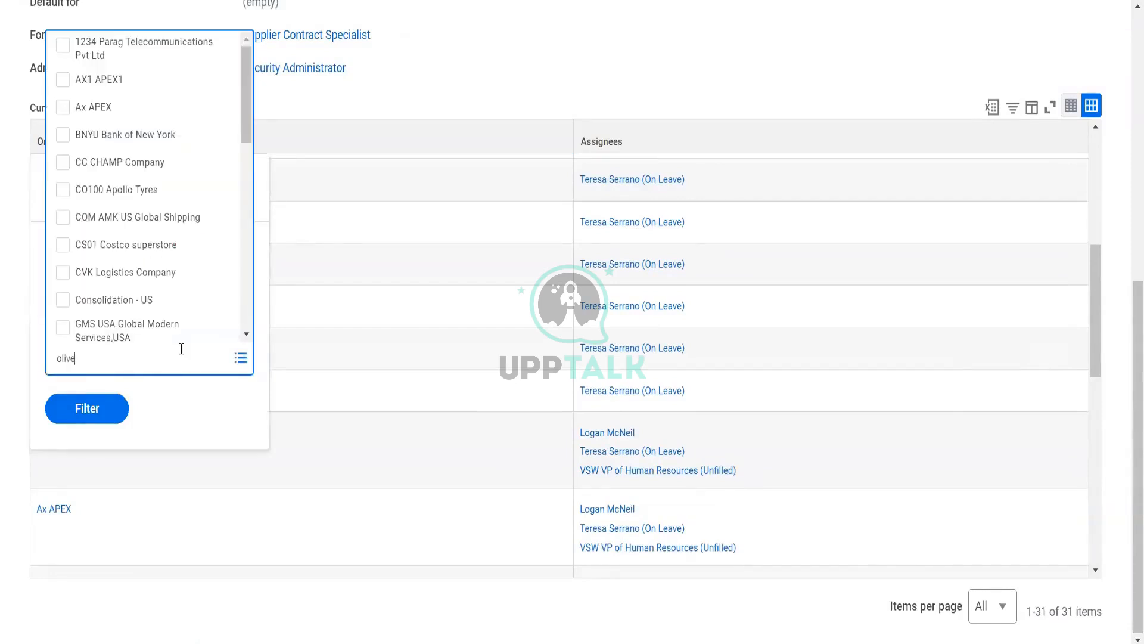
{"action": "key", "text": "Return"}
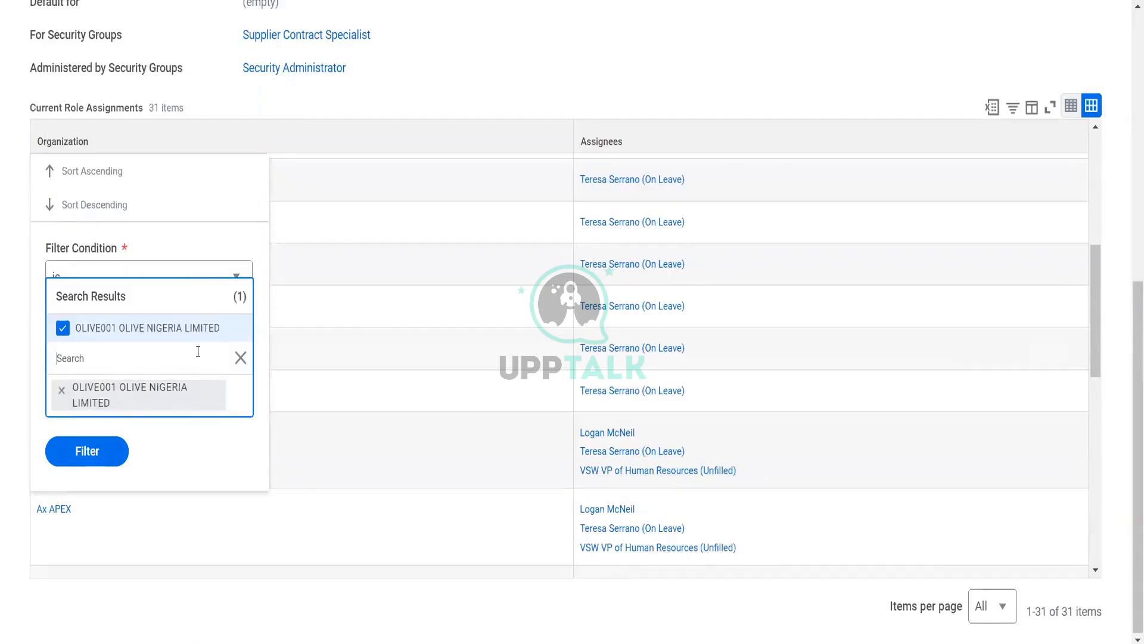
{"action": "left_click", "coordinate": [91, 452]}
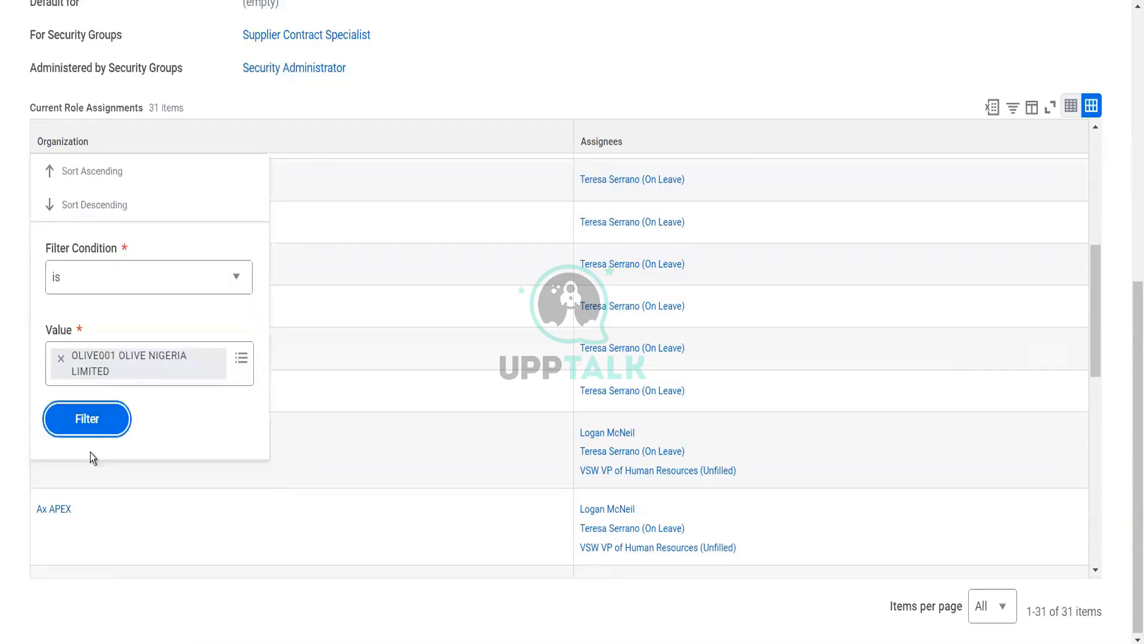
{"action": "left_click", "coordinate": [97, 437]}
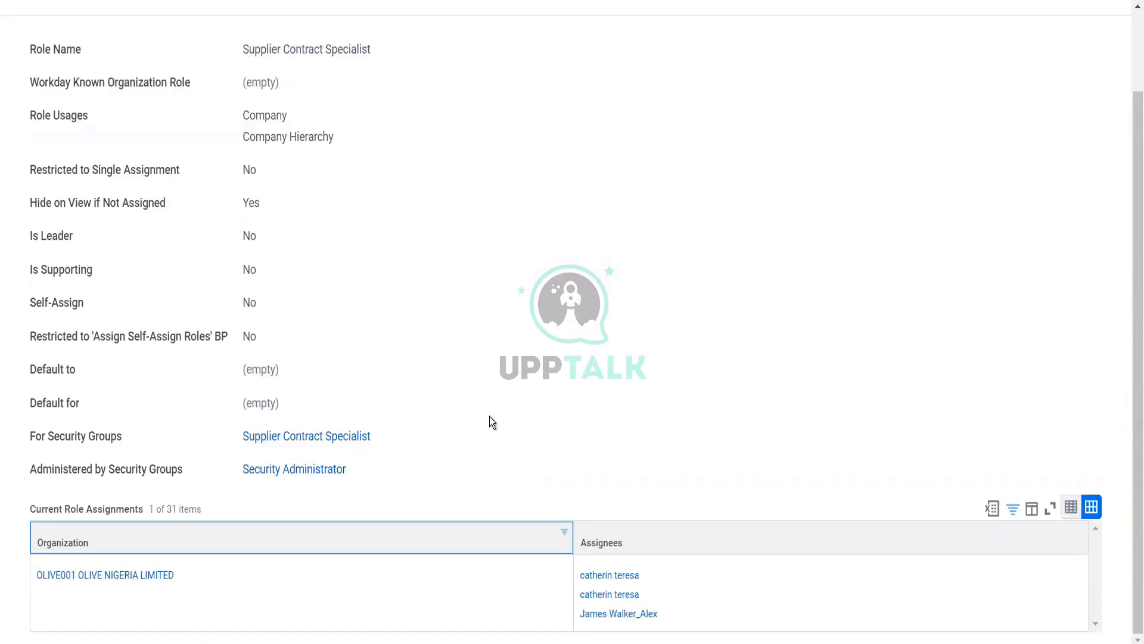
{"action": "scroll", "coordinate": [489, 417], "scroll_direction": "up", "scroll_amount": 2}
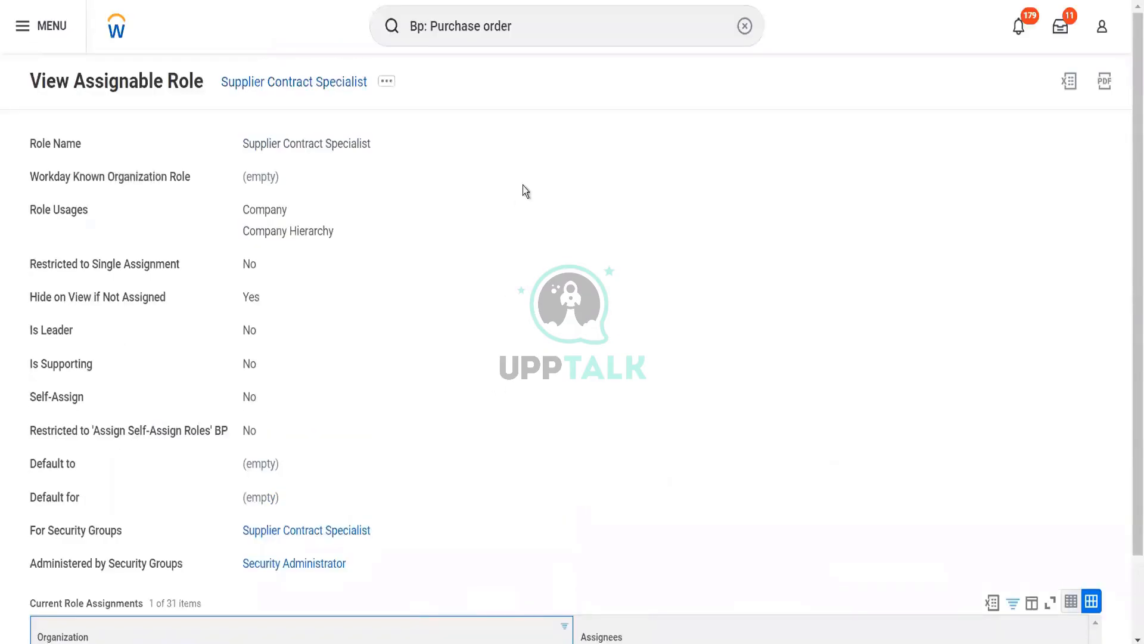
{"action": "left_click", "coordinate": [517, 26]}
{"action": "key", "text": "ctrl+a"}
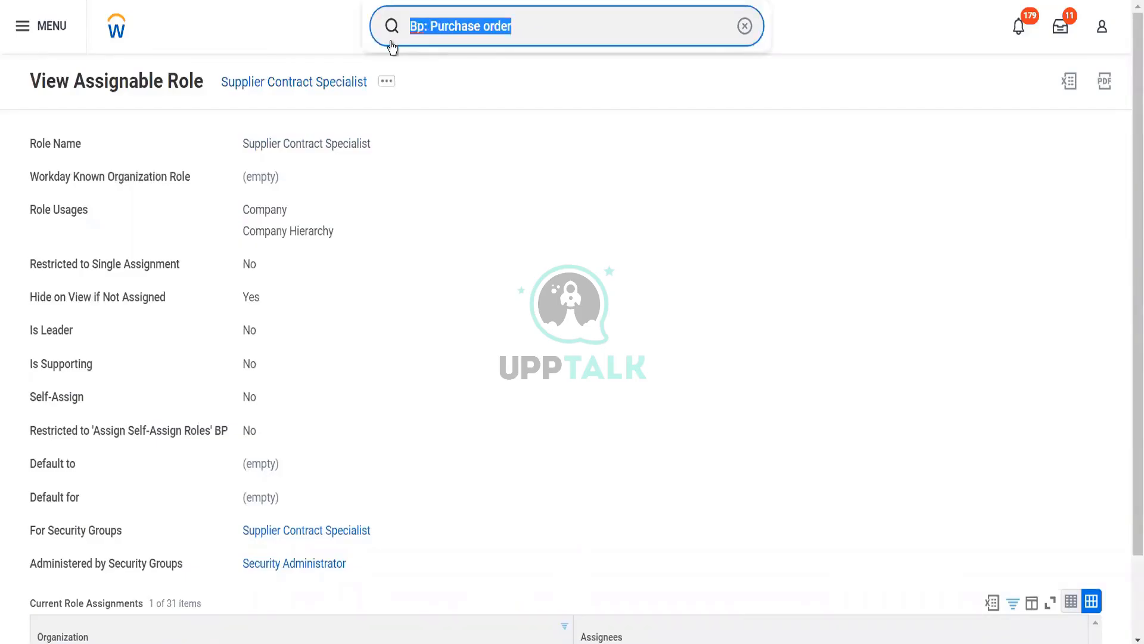
{"action": "type", "text": "olive "}
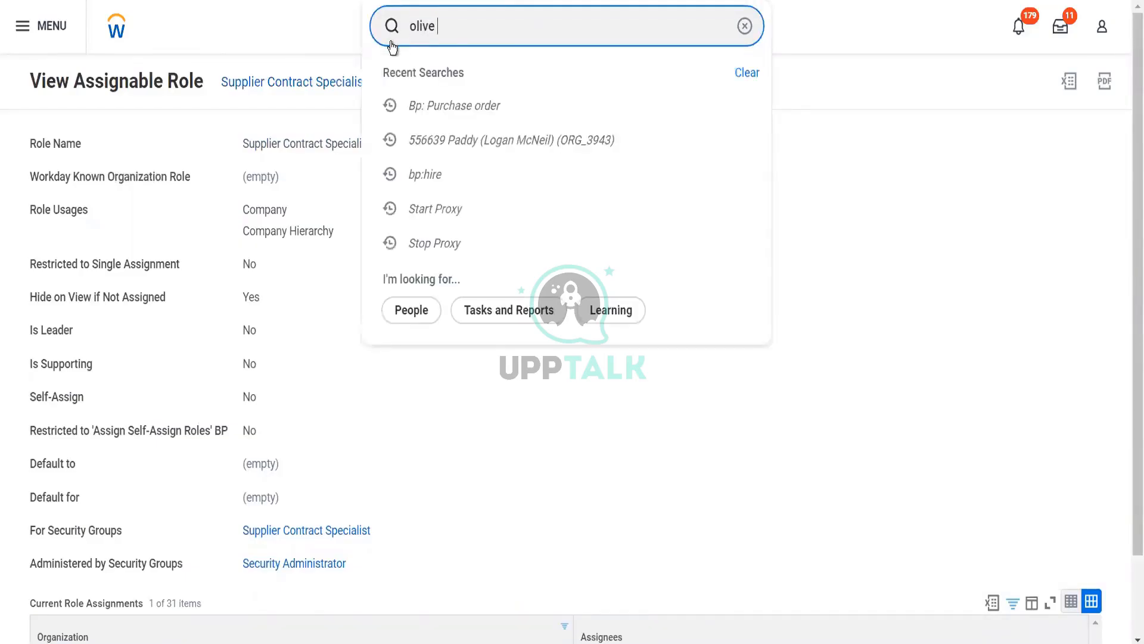
{"action": "type", "text": "her"}
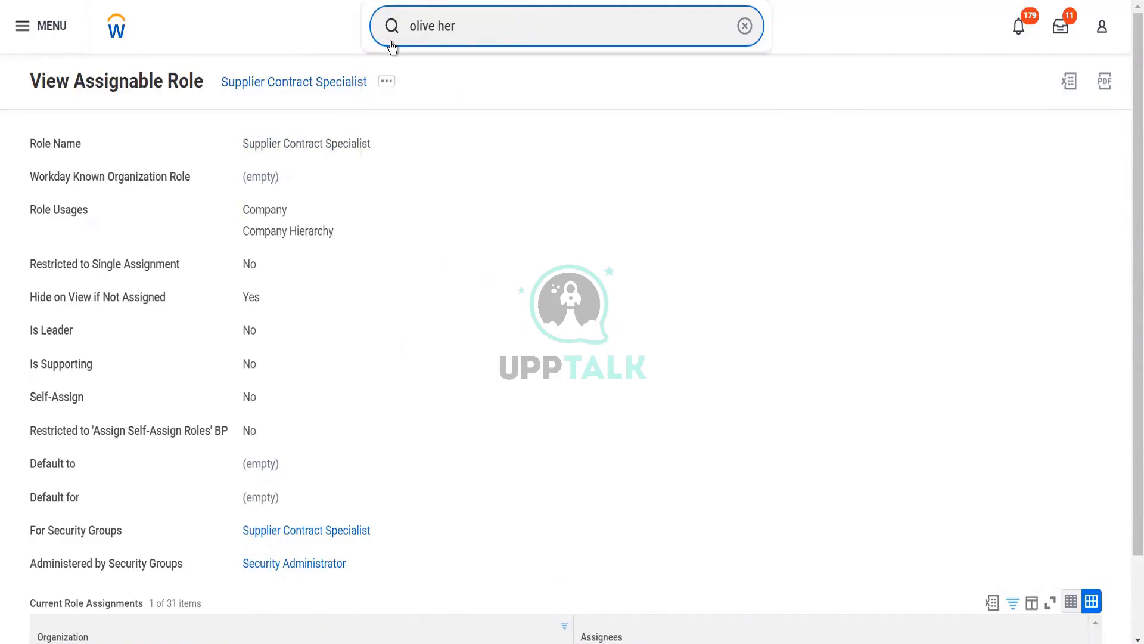
{"action": "key", "text": "BackSpace"}
{"action": "key", "text": "BackSpace"}
{"action": "key", "text": "BackSpace"}
{"action": "key", "text": "BackSpace"}
{"action": "type", "text": "garden"}
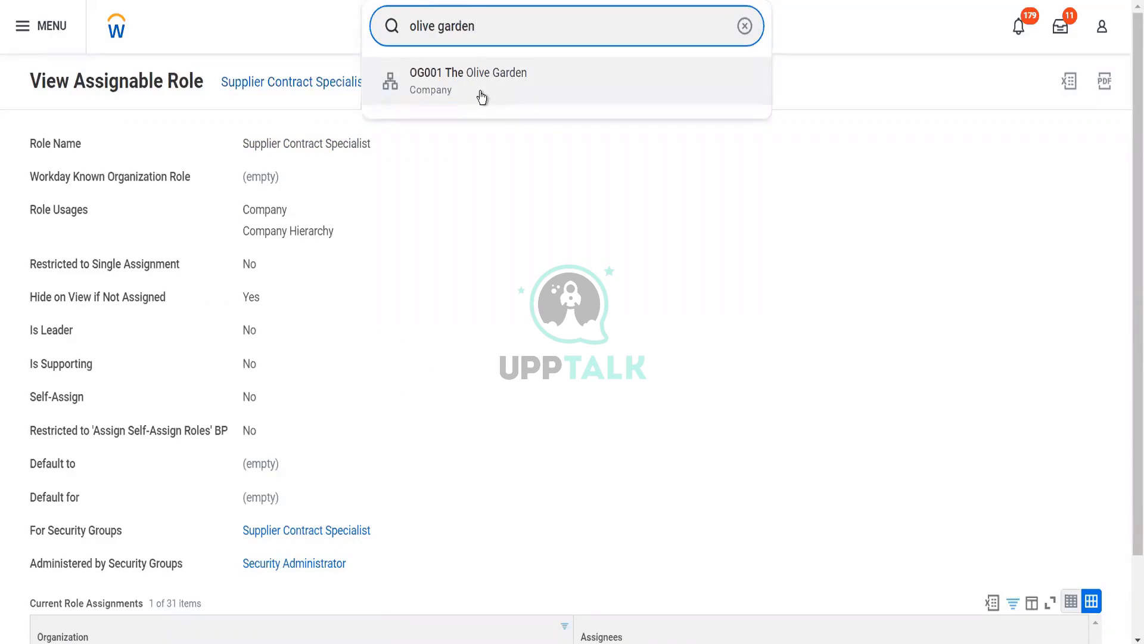
{"action": "left_click", "coordinate": [578, 338]}
{"action": "scroll", "coordinate": [578, 338], "scroll_direction": "down", "scroll_amount": 2}
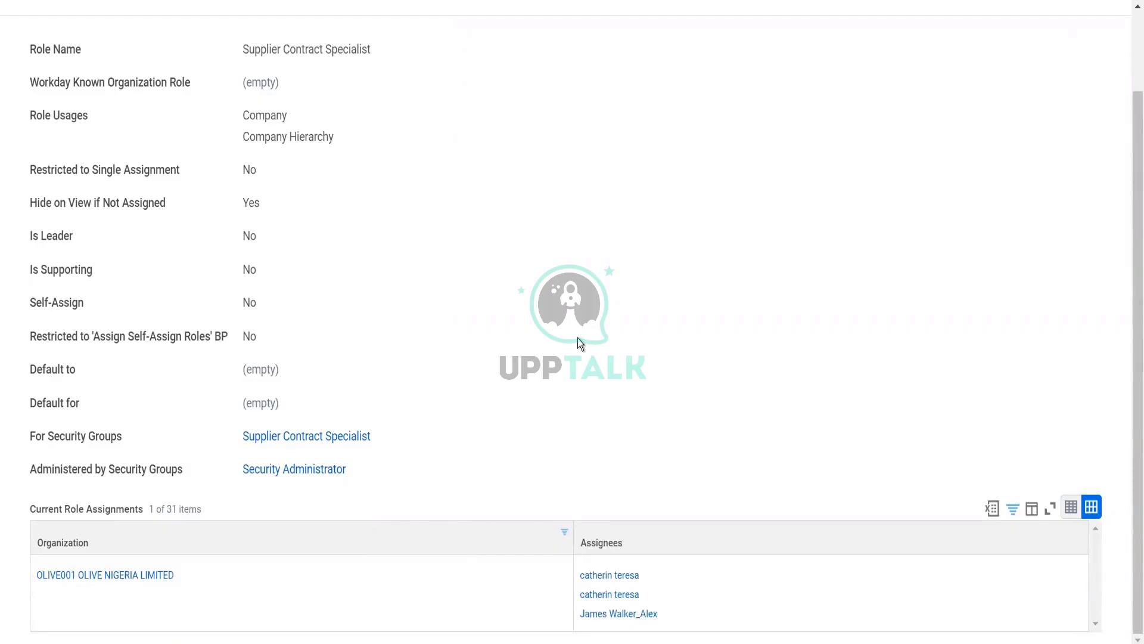
{"action": "scroll", "coordinate": [578, 338], "scroll_direction": "up", "scroll_amount": 2}
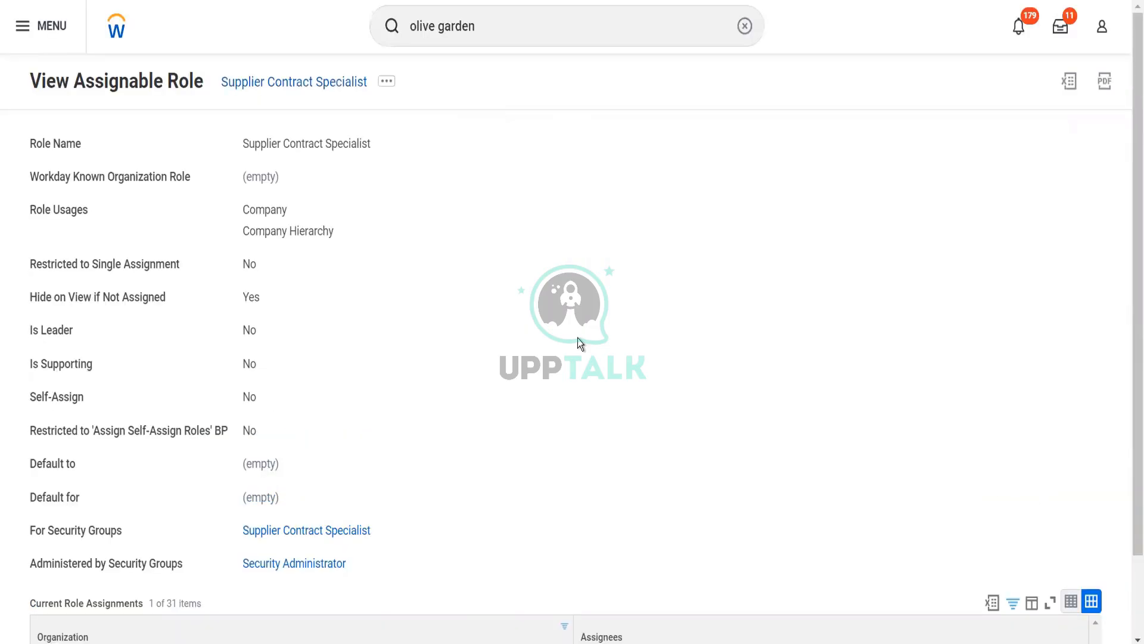
{"action": "left_click", "coordinate": [487, 21]}
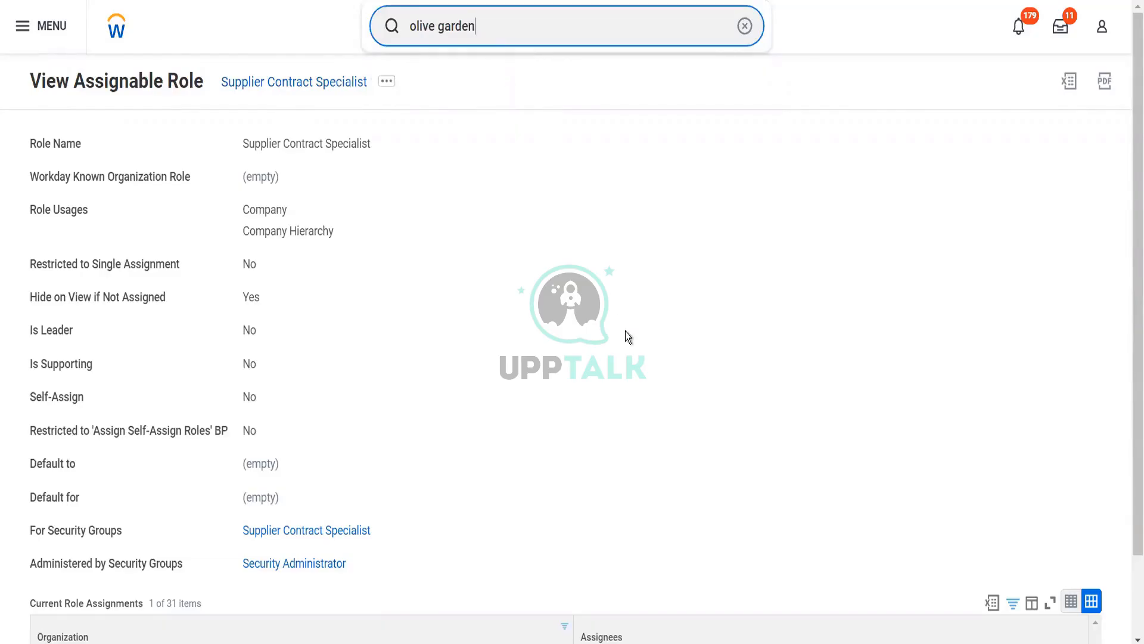
{"action": "scroll", "coordinate": [629, 358], "scroll_direction": "down", "scroll_amount": 2}
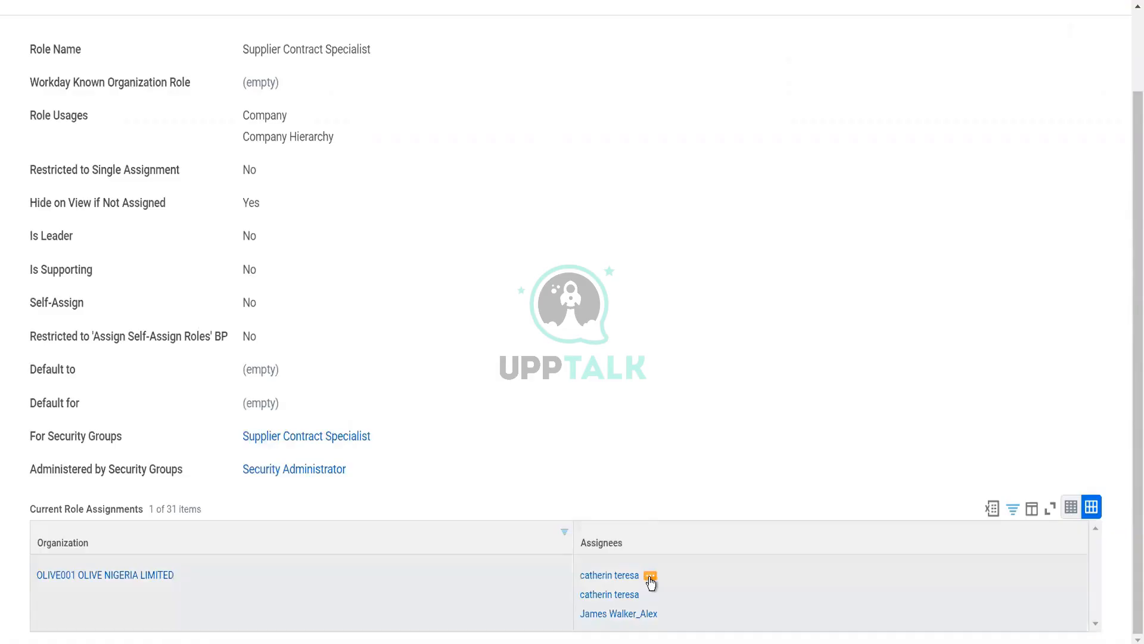
Start Assign Roles - Add/Remove for the Senior Consultant, effective 12/01/2022
{"action": "left_click", "coordinate": [650, 578]}
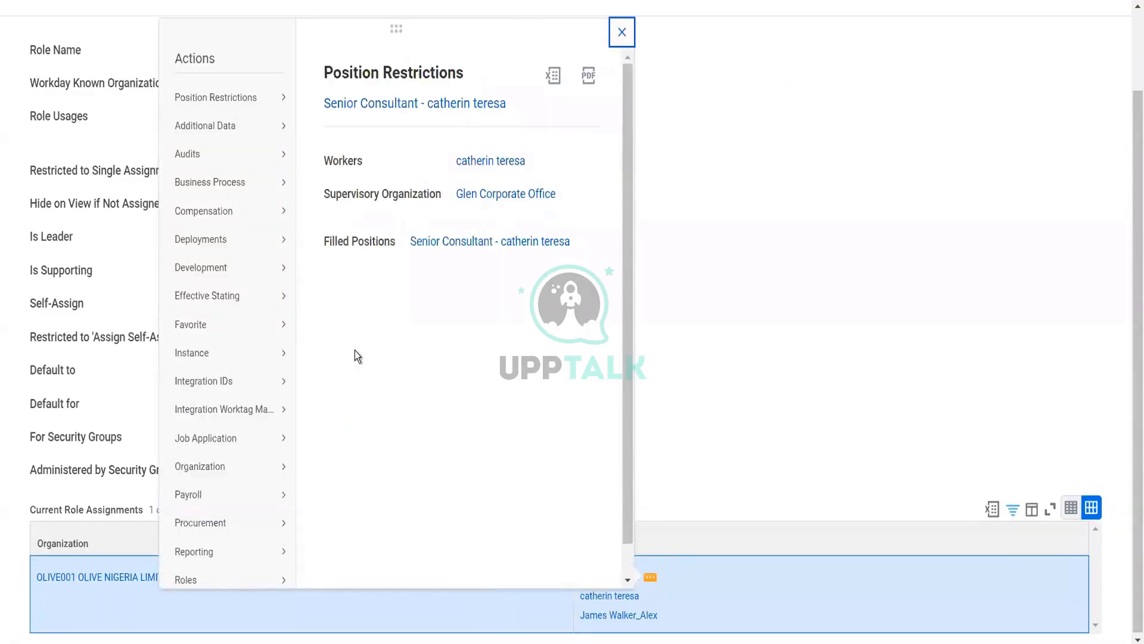
{"action": "mouse_move", "coordinate": [239, 359]}
{"action": "scroll", "coordinate": [240, 360], "scroll_direction": "down", "scroll_amount": 1}
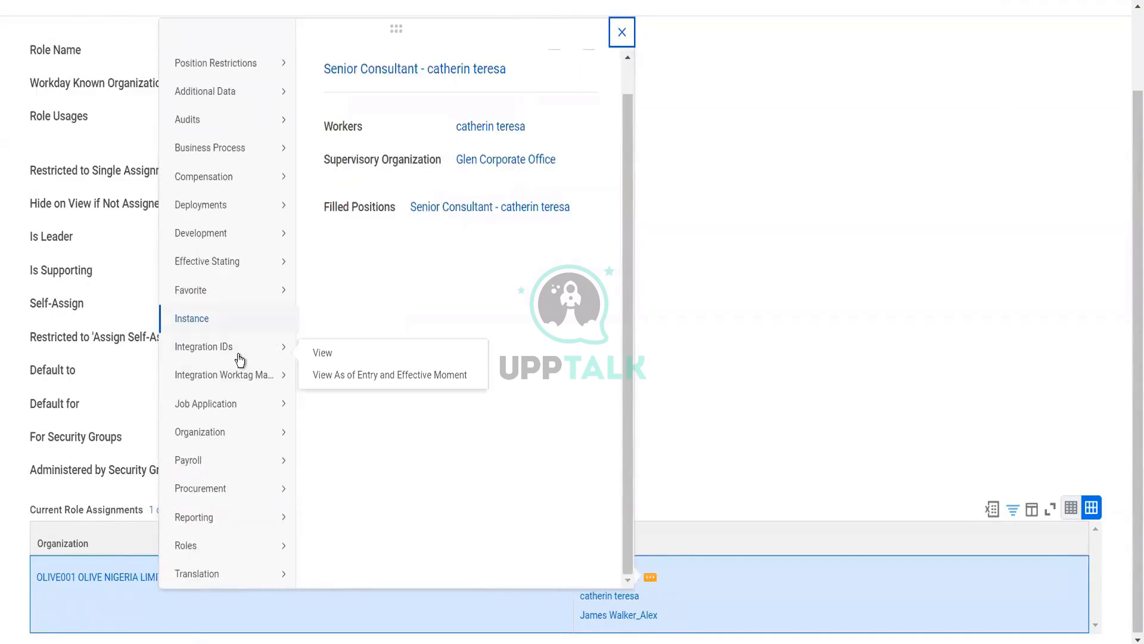
{"action": "mouse_move", "coordinate": [277, 545]}
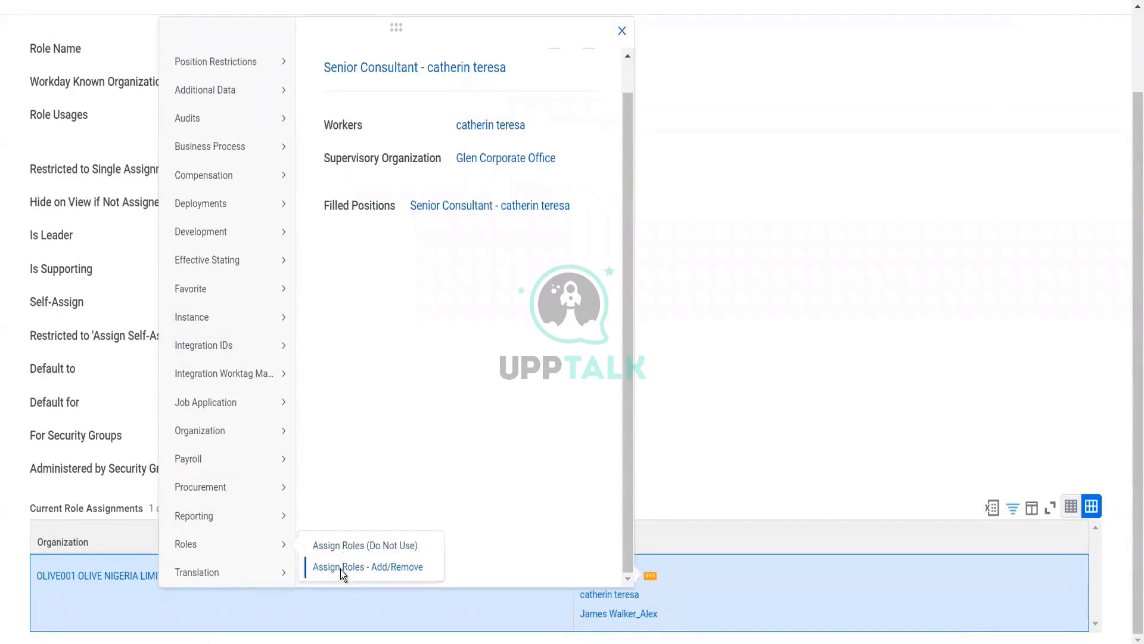
{"action": "left_click", "coordinate": [341, 570]}
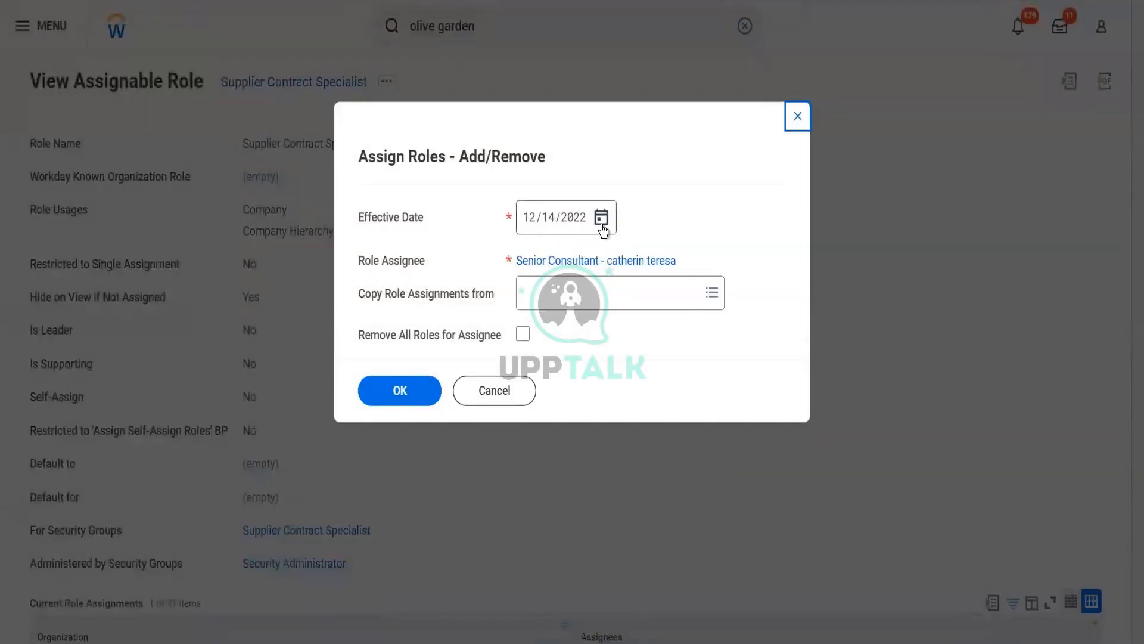
{"action": "left_click", "coordinate": [602, 219]}
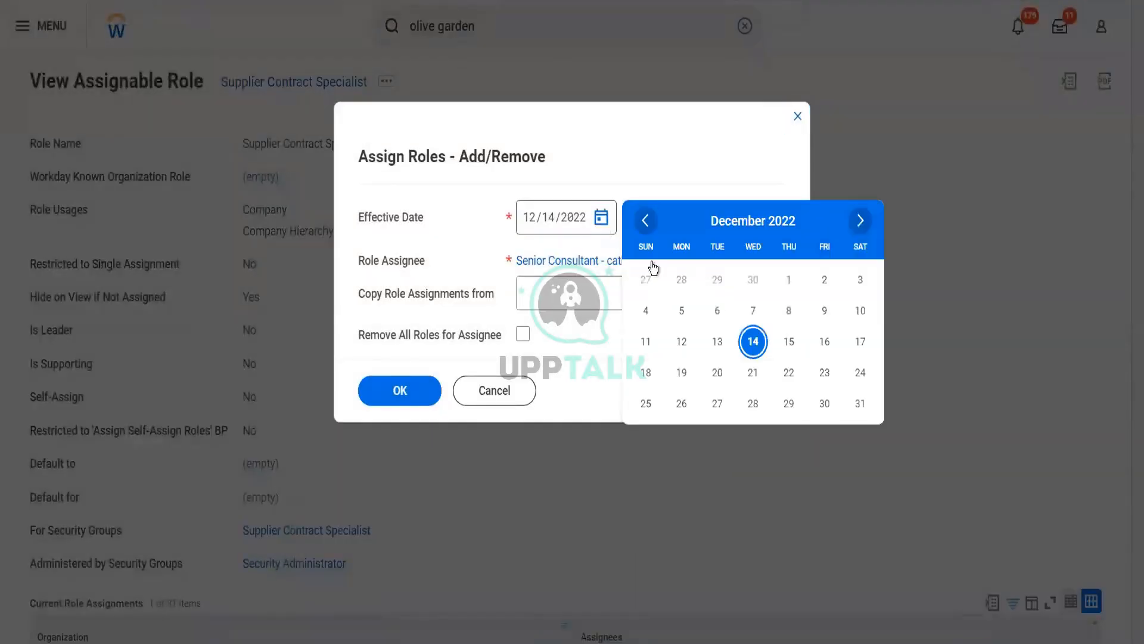
{"action": "left_click", "coordinate": [794, 281]}
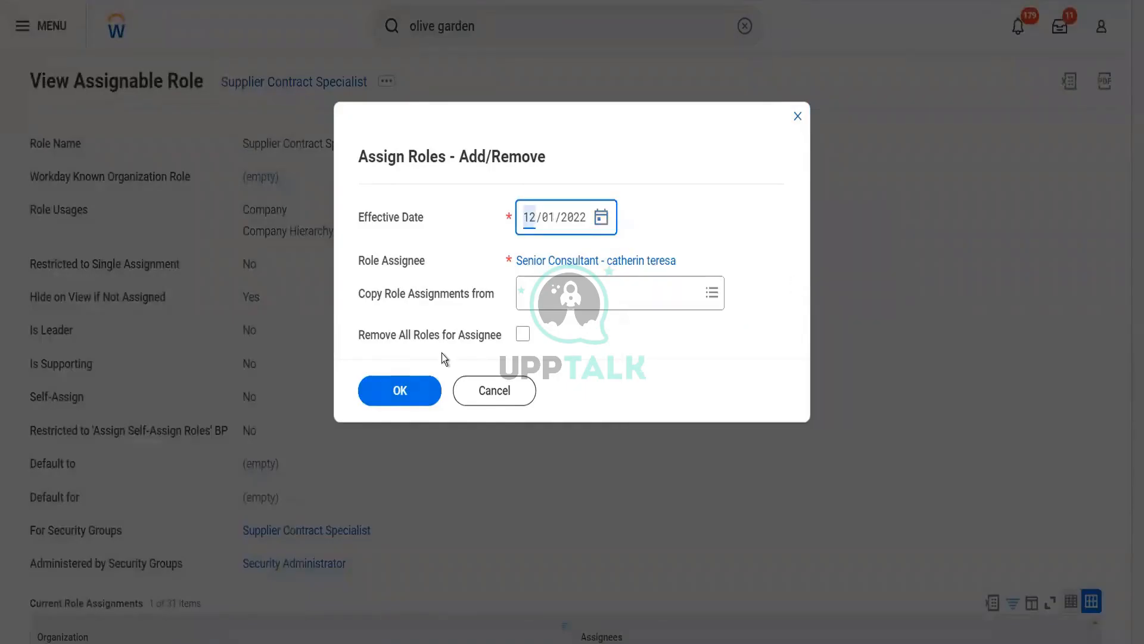
{"action": "left_click", "coordinate": [418, 384]}
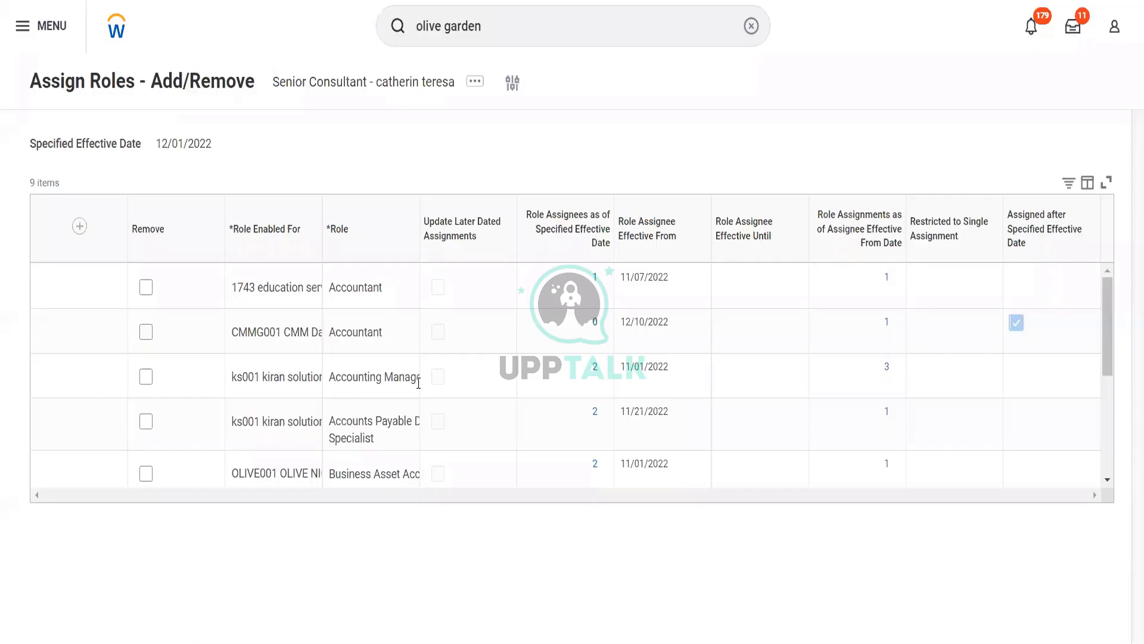
Add a Supplier Contract Specialist role row for OG001 The Olive Garden and submit it
{"action": "left_click", "coordinate": [63, 232]}
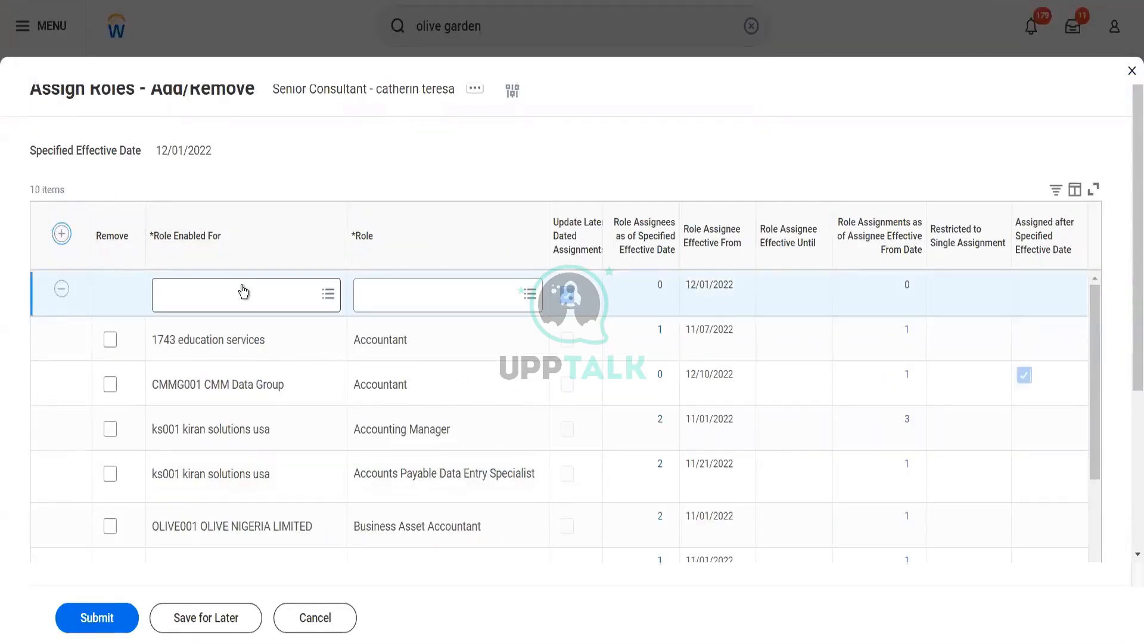
{"action": "left_click", "coordinate": [243, 287]}
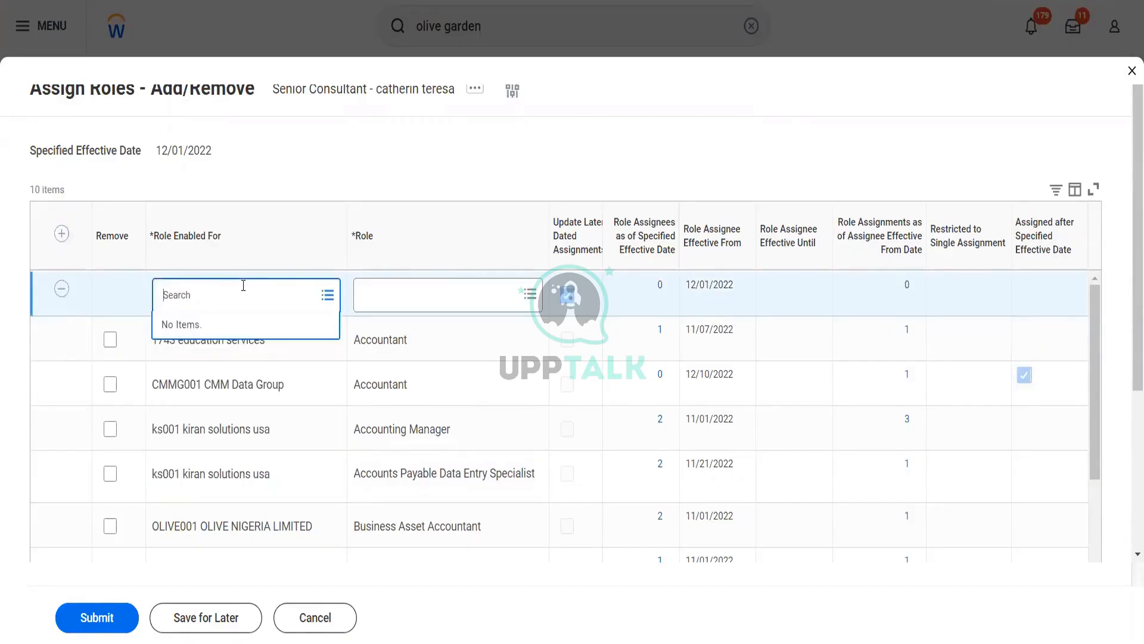
{"action": "type", "text": "olive ga"}
{"action": "key", "text": "BackSpace"}
{"action": "key", "text": "BackSpace"}
{"action": "key", "text": "BackSpace"}
{"action": "key", "text": "BackSpace"}
{"action": "key", "text": "BackSpace"}
{"action": "key", "text": "BackSpace"}
{"action": "key", "text": "BackSpace"}
{"action": "key", "text": "BackSpace"}
{"action": "type", "text": "og001"}
{"action": "key", "text": "Return"}
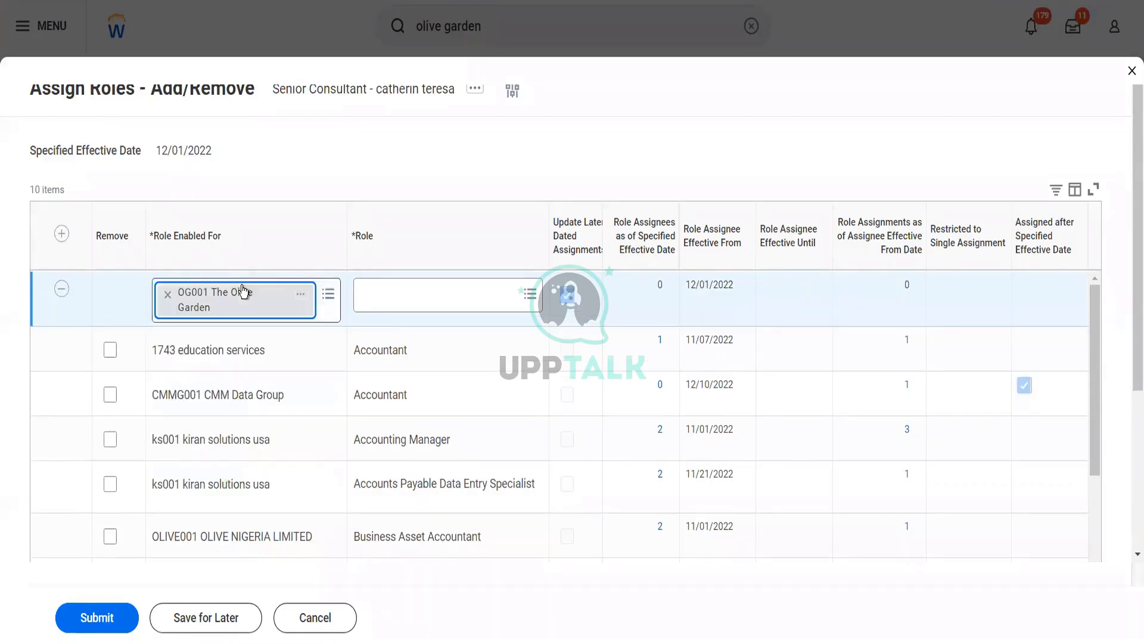
{"action": "left_click", "coordinate": [380, 301]}
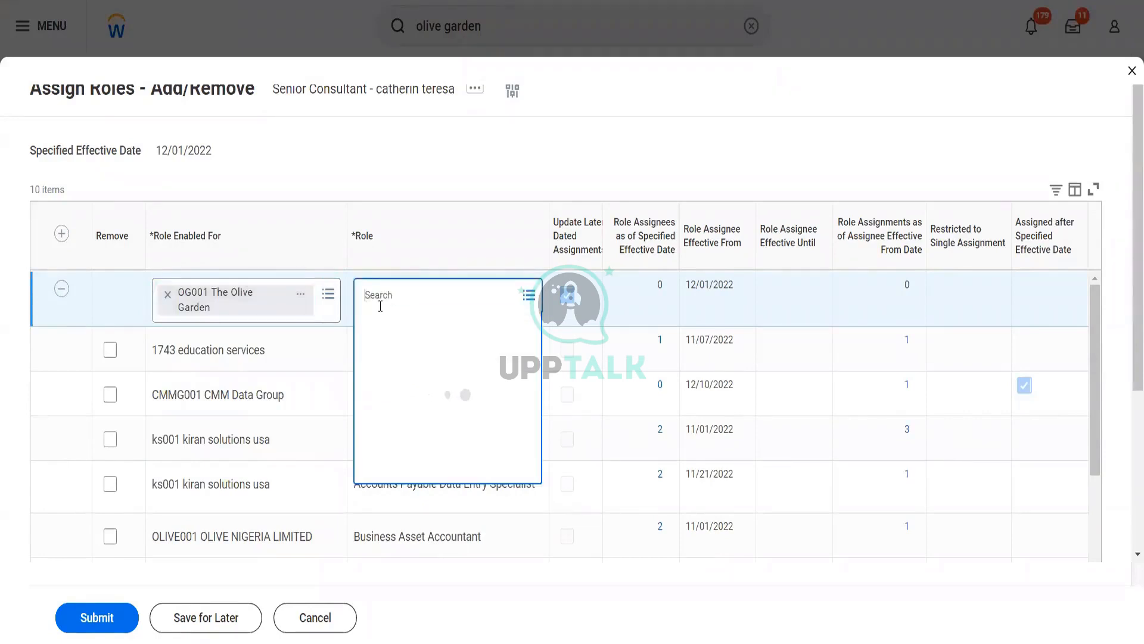
{"action": "type", "text": "sup"}
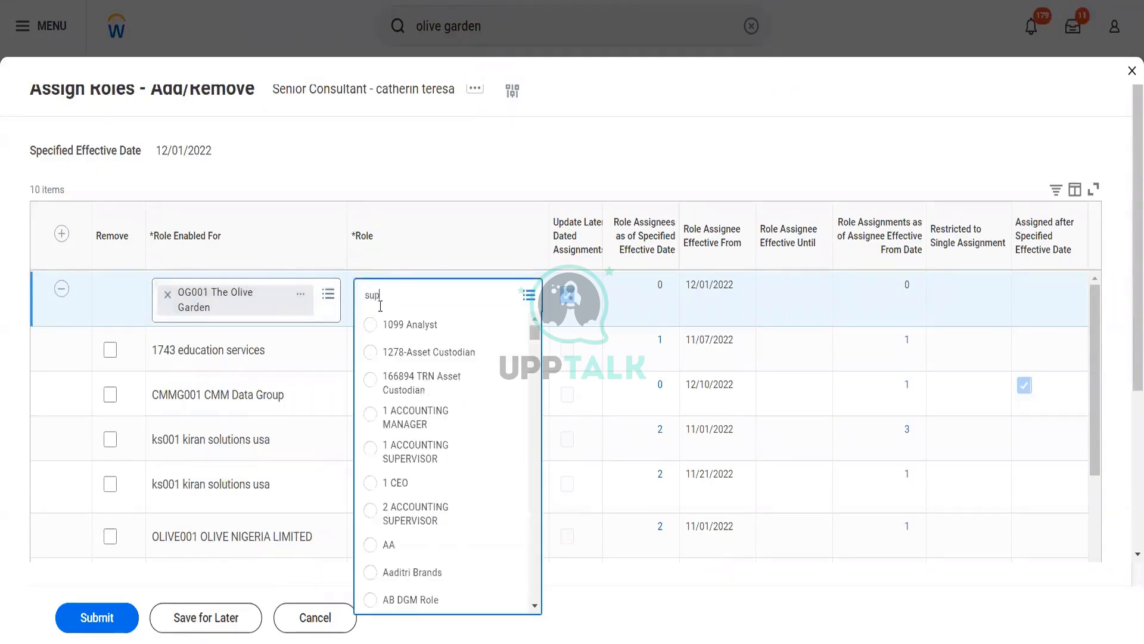
{"action": "type", "text": "p con spec"}
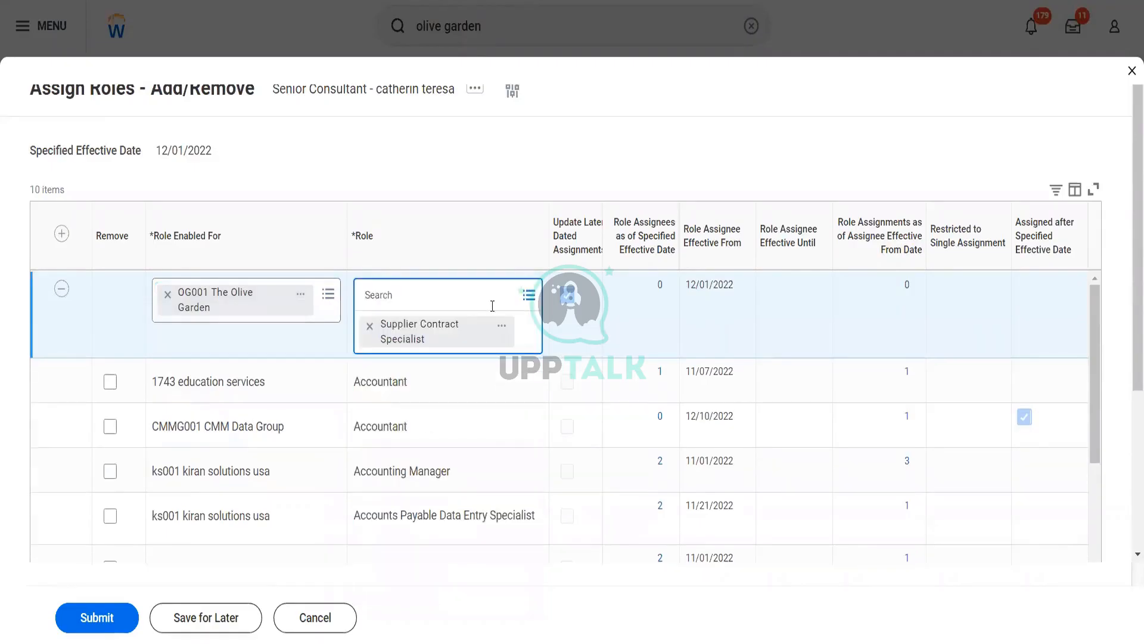
{"action": "left_click", "coordinate": [570, 293]}
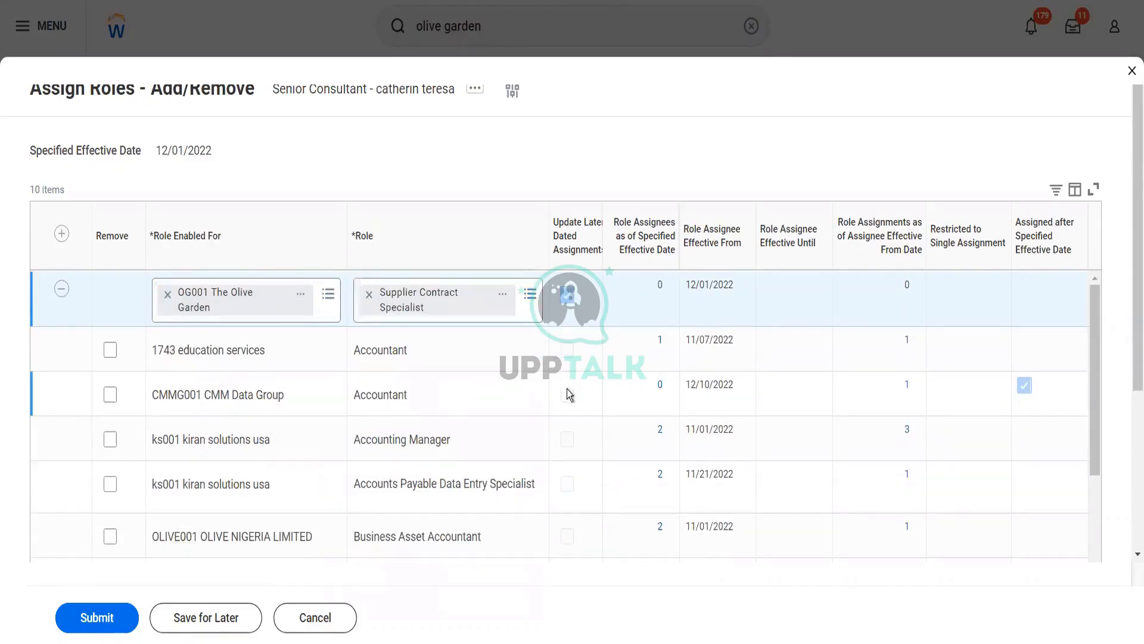
{"action": "left_click", "coordinate": [118, 622]}
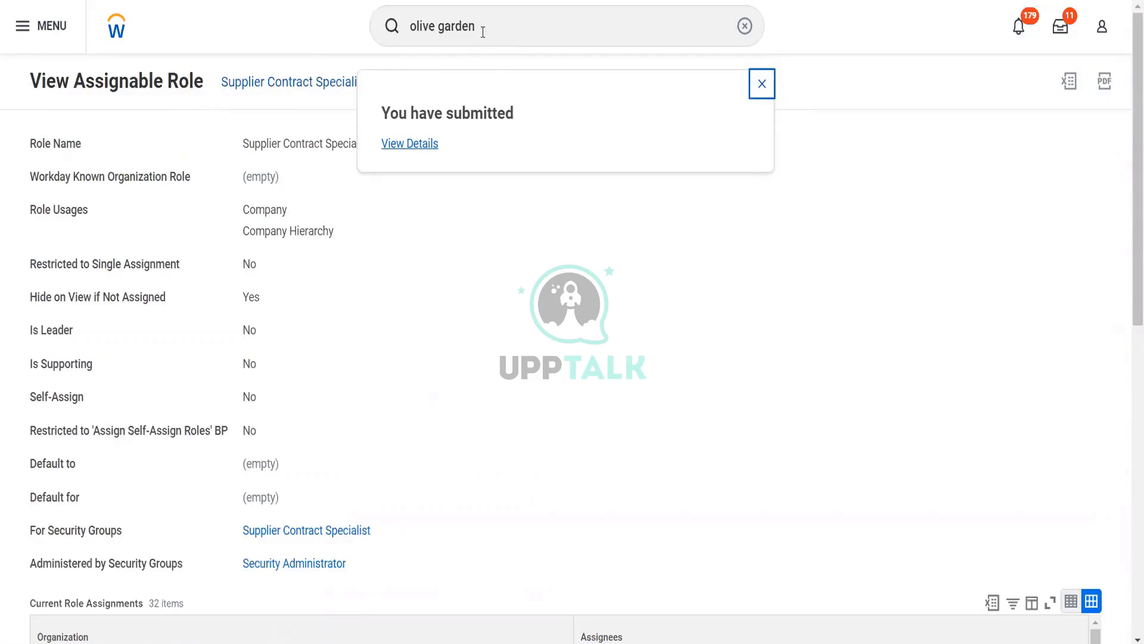
Search 'bp: purch order' to return to the Purchase Order Event definition
{"action": "left_click_drag", "start_coordinate": [483, 33], "coordinate": [406, 38]}
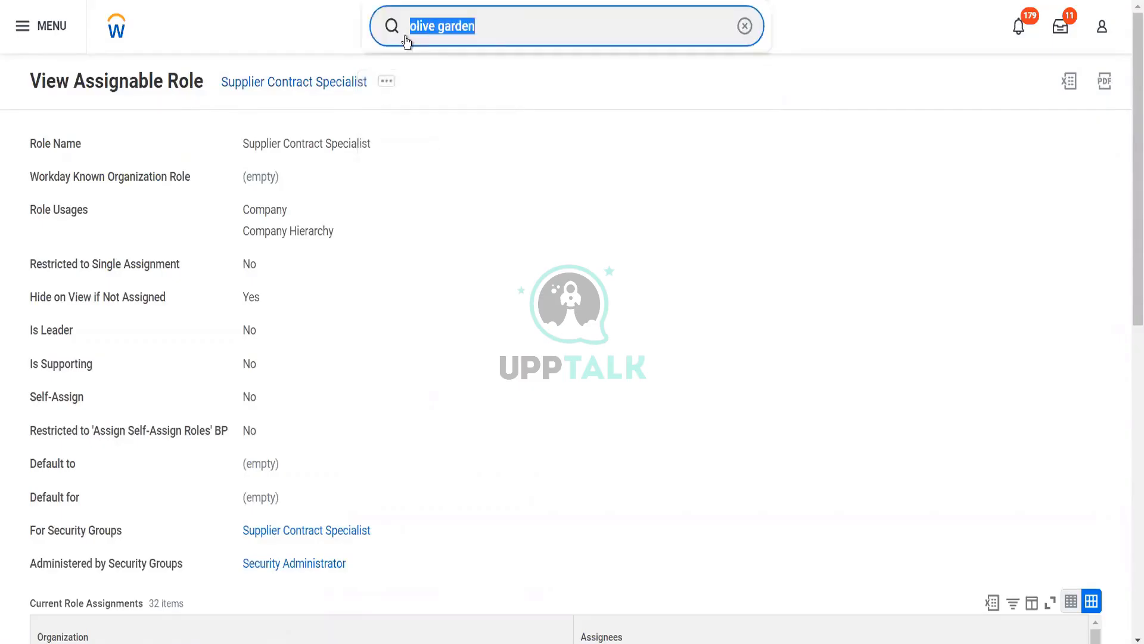
{"action": "type", "text": "bp: "}
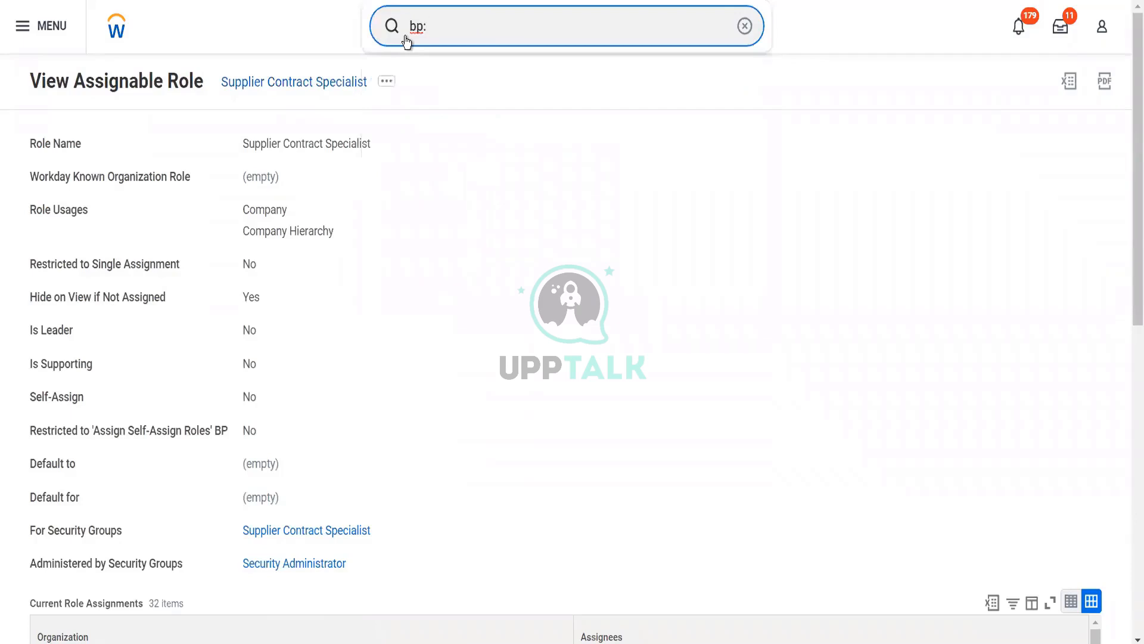
{"action": "type", "text": "purch order"}
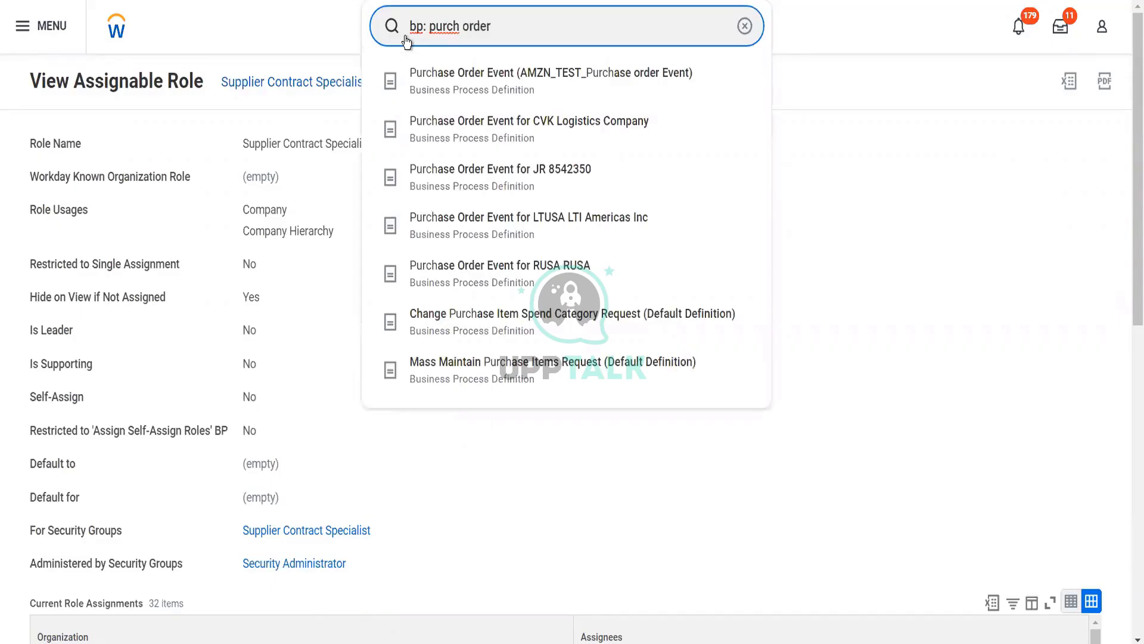
{"action": "key", "text": "Return"}
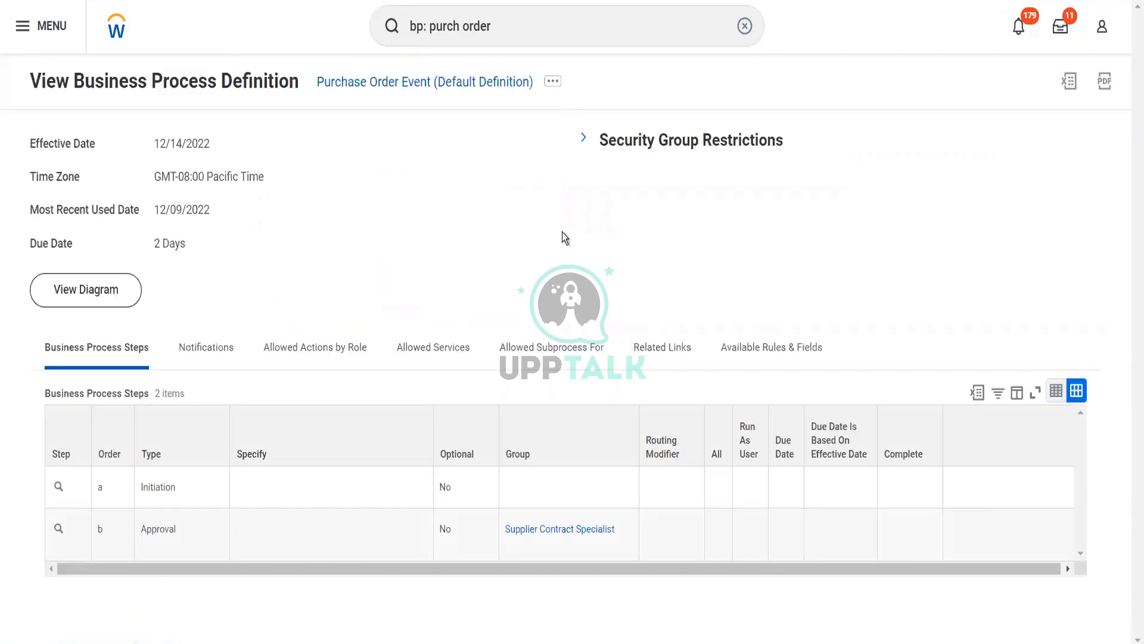
View the Business Process Policy for the Purchase Order Event process
{"action": "left_click", "coordinate": [553, 82]}
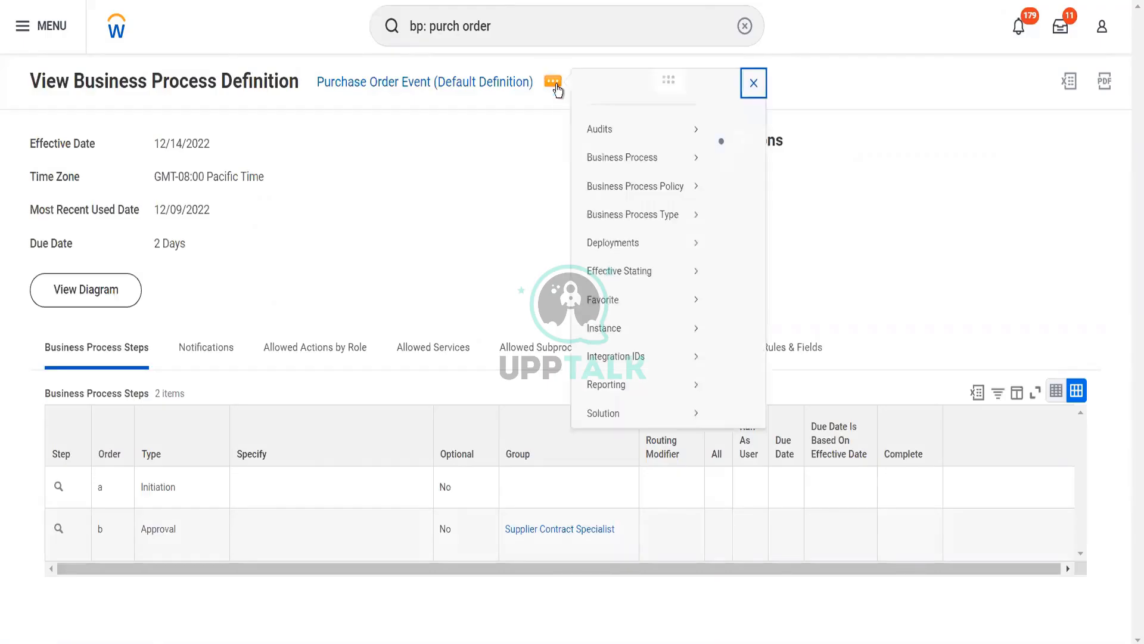
{"action": "mouse_move", "coordinate": [675, 206]}
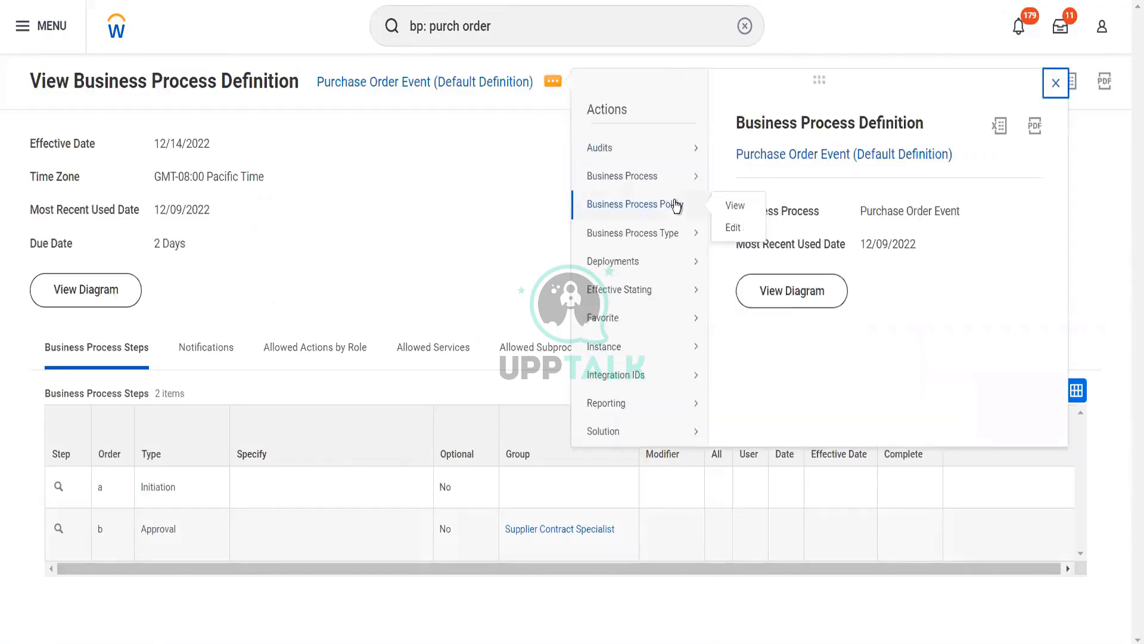
{"action": "left_click", "coordinate": [737, 213]}
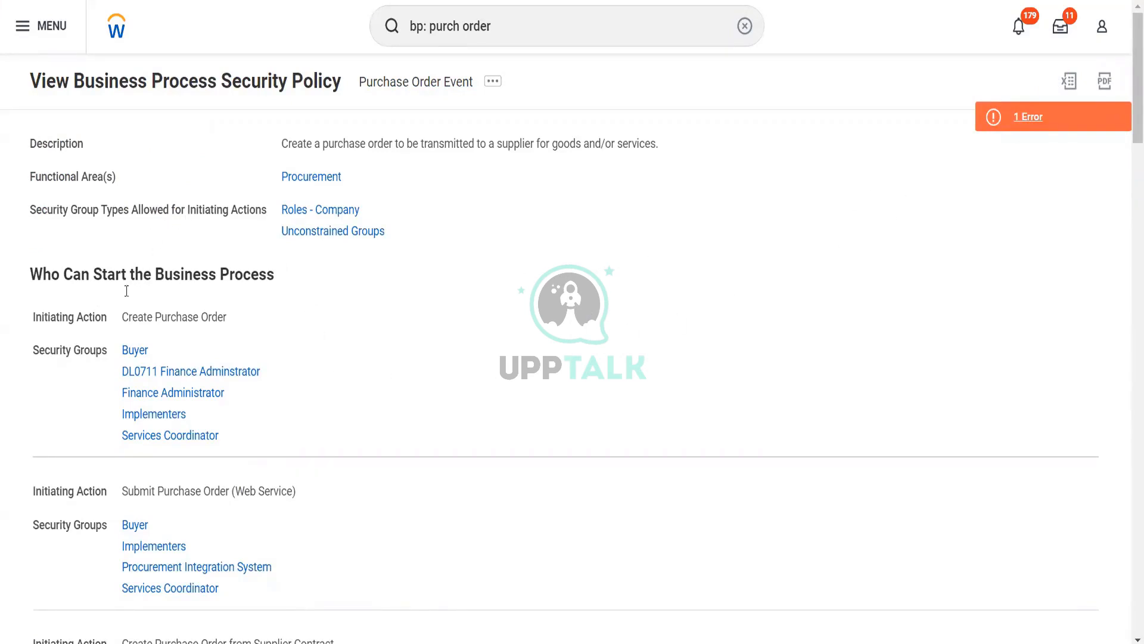
{"action": "mouse_move", "coordinate": [148, 332]}
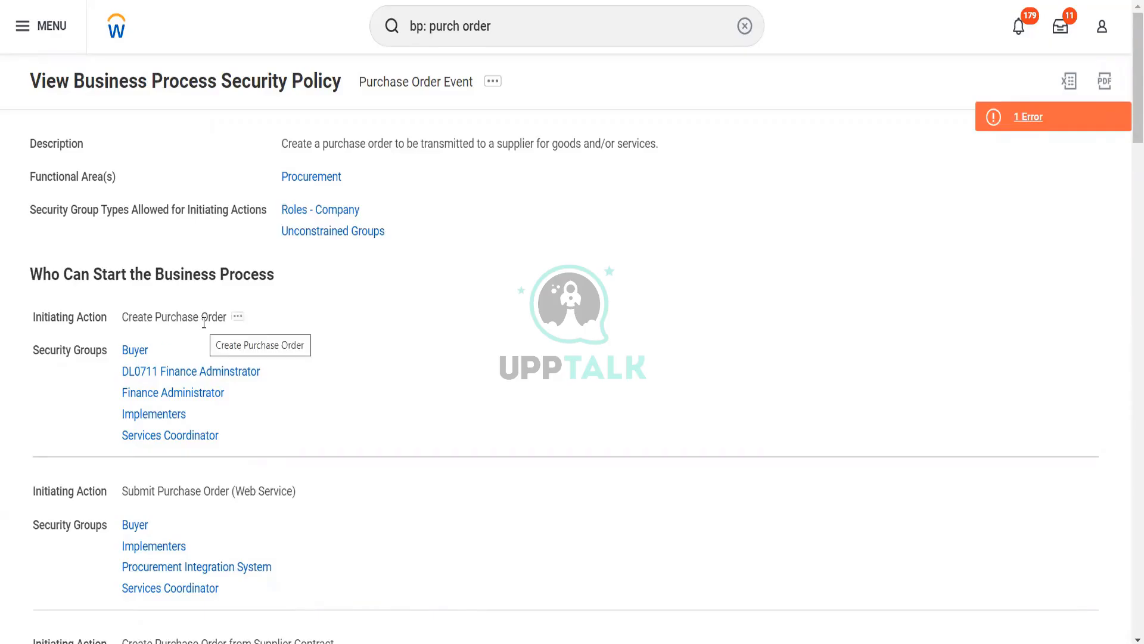
{"action": "mouse_move", "coordinate": [181, 398]}
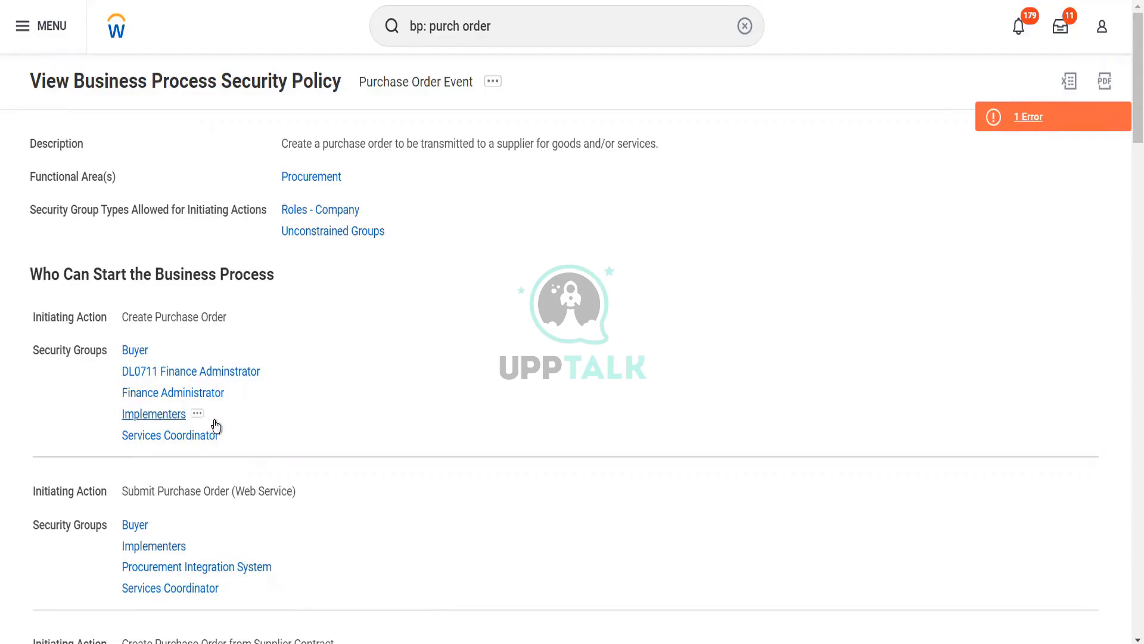
{"action": "mouse_move", "coordinate": [242, 442]}
{"action": "scroll", "coordinate": [244, 437], "scroll_direction": "down", "scroll_amount": 2}
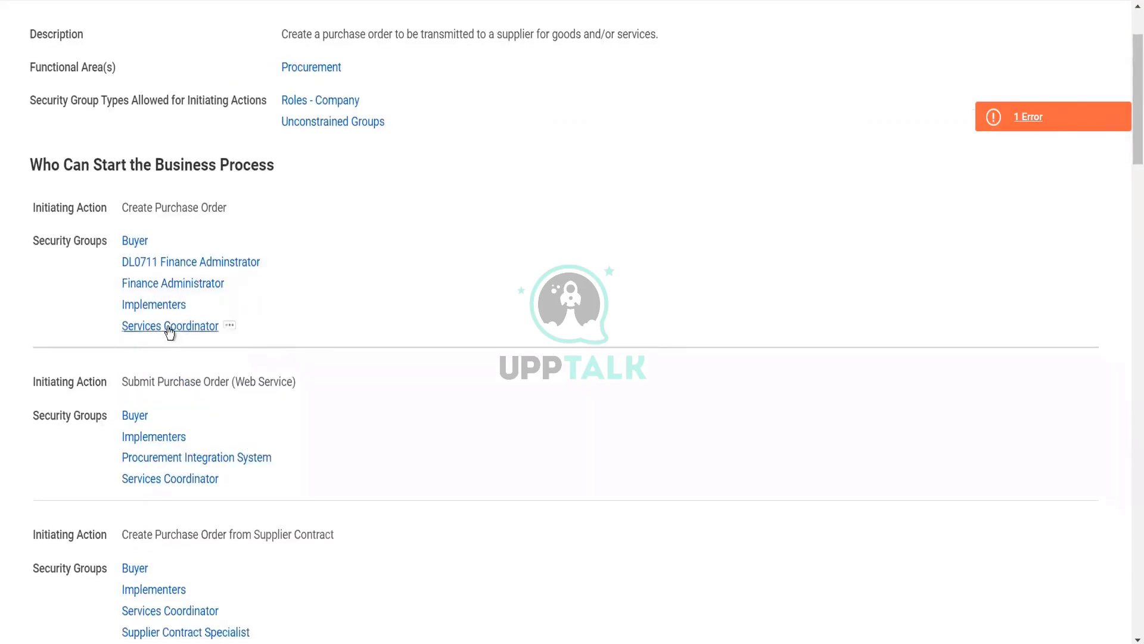
{"action": "scroll", "coordinate": [216, 431], "scroll_direction": "down", "scroll_amount": 1}
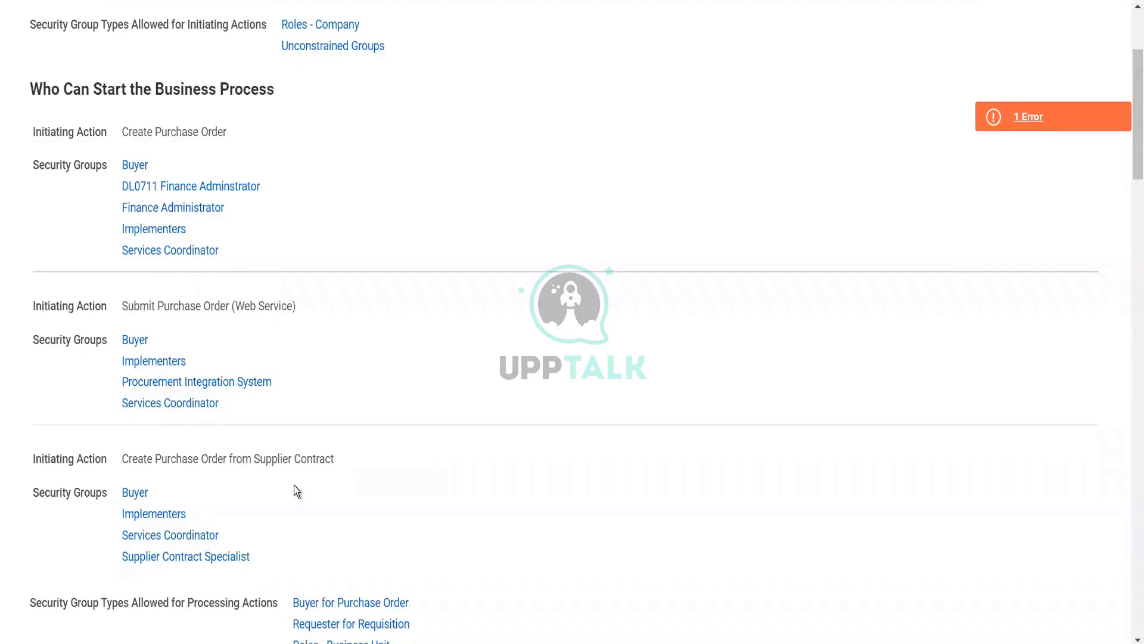
{"action": "scroll", "coordinate": [295, 485], "scroll_direction": "down", "scroll_amount": 2}
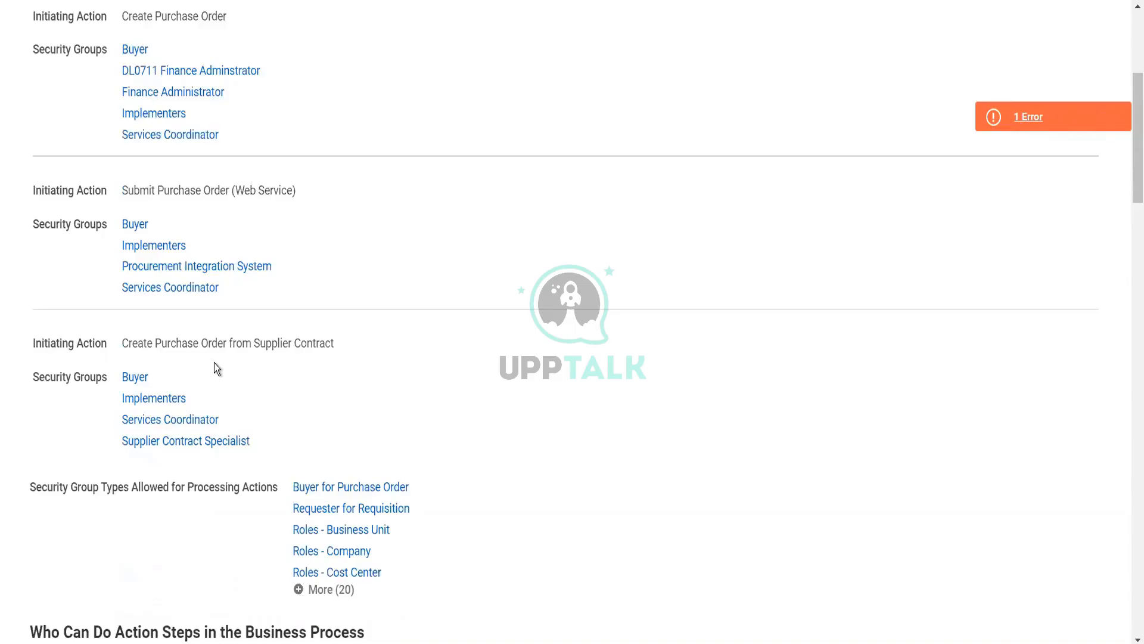
{"action": "scroll", "coordinate": [215, 368], "scroll_direction": "down", "scroll_amount": 2}
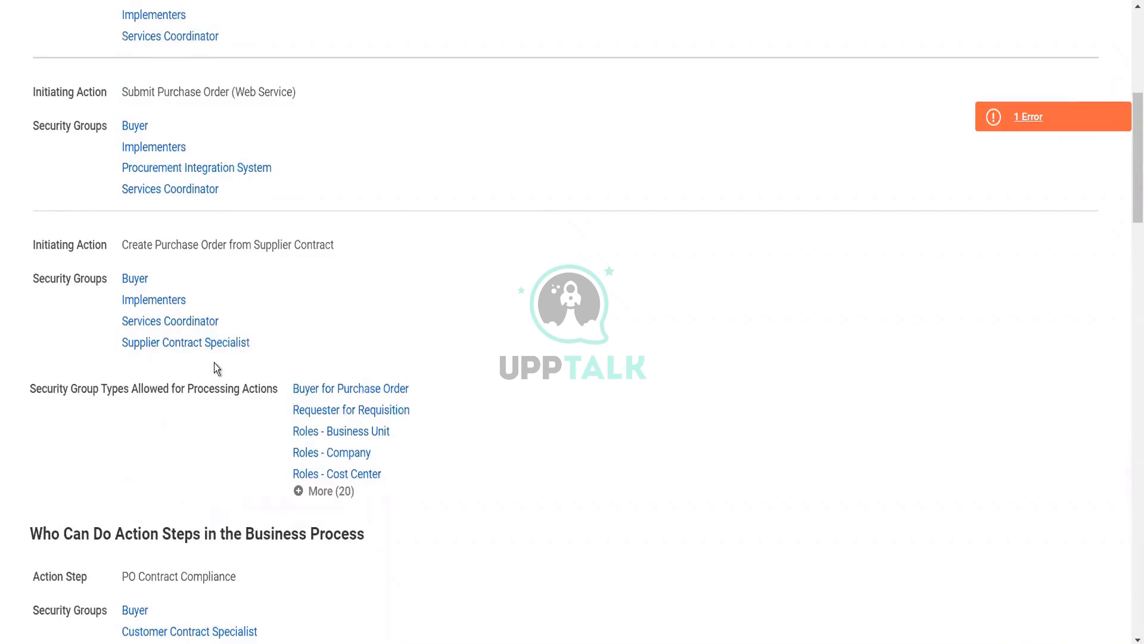
{"action": "scroll", "coordinate": [216, 368], "scroll_direction": "down", "scroll_amount": 2}
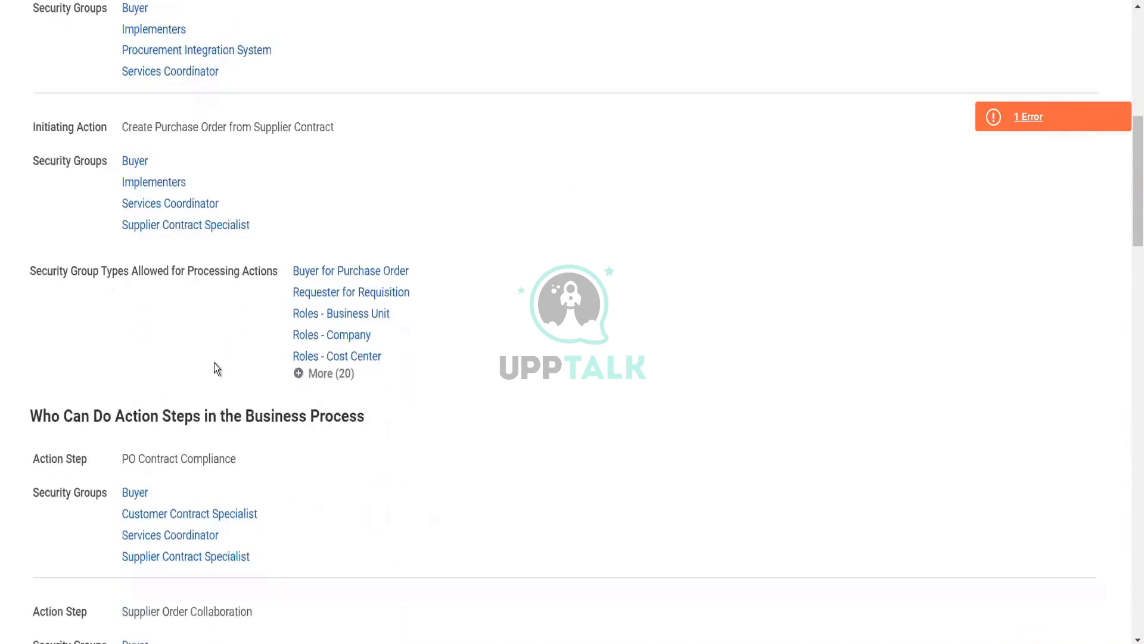
{"action": "scroll", "coordinate": [214, 362], "scroll_direction": "down", "scroll_amount": 2}
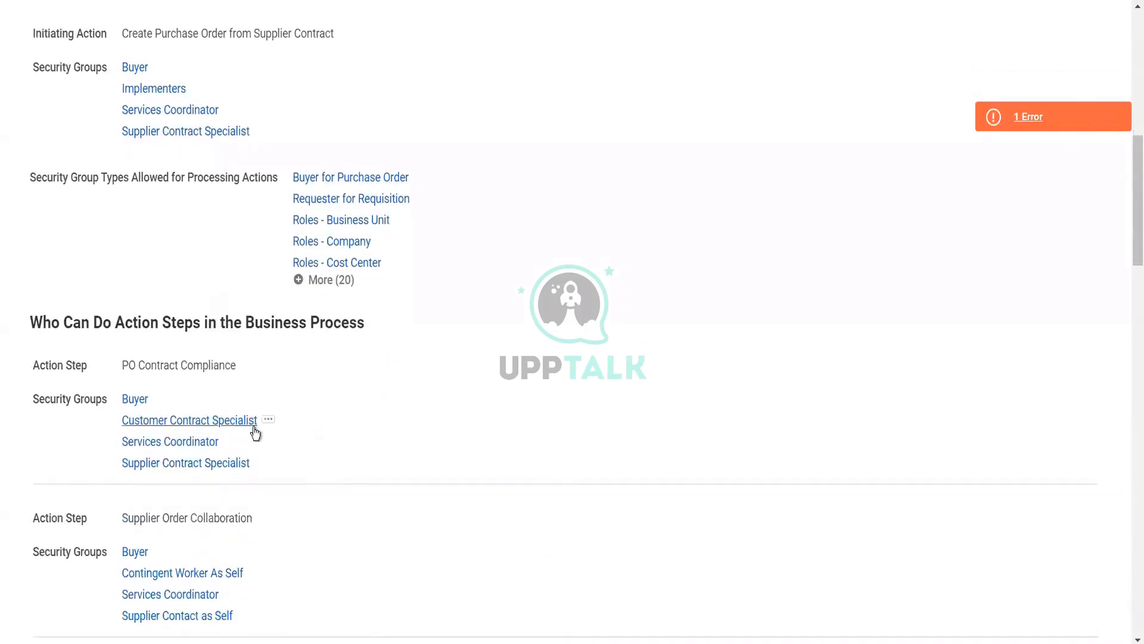
{"action": "scroll", "coordinate": [194, 451], "scroll_direction": "down", "scroll_amount": 3}
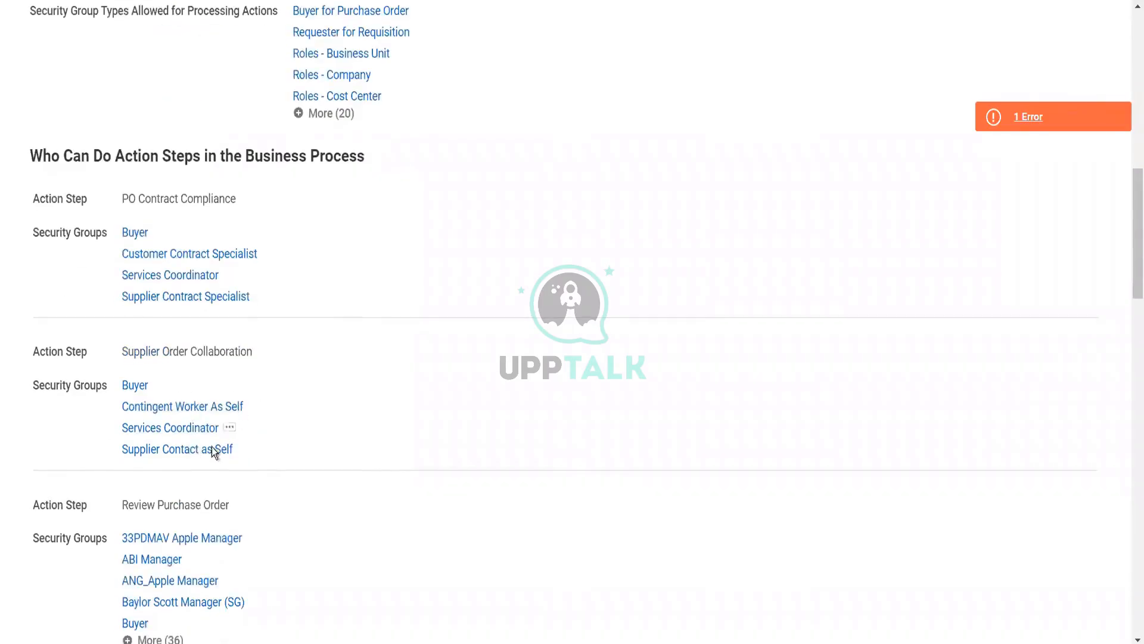
{"action": "scroll", "coordinate": [162, 438], "scroll_direction": "down", "scroll_amount": 3}
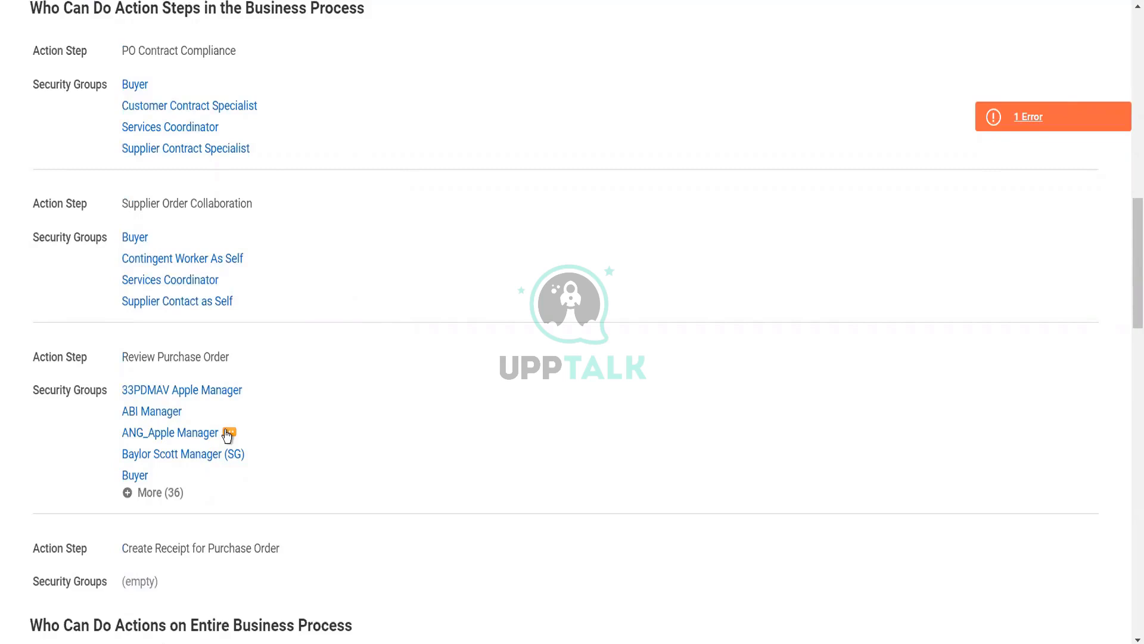
{"action": "scroll", "coordinate": [227, 436], "scroll_direction": "down", "scroll_amount": 2}
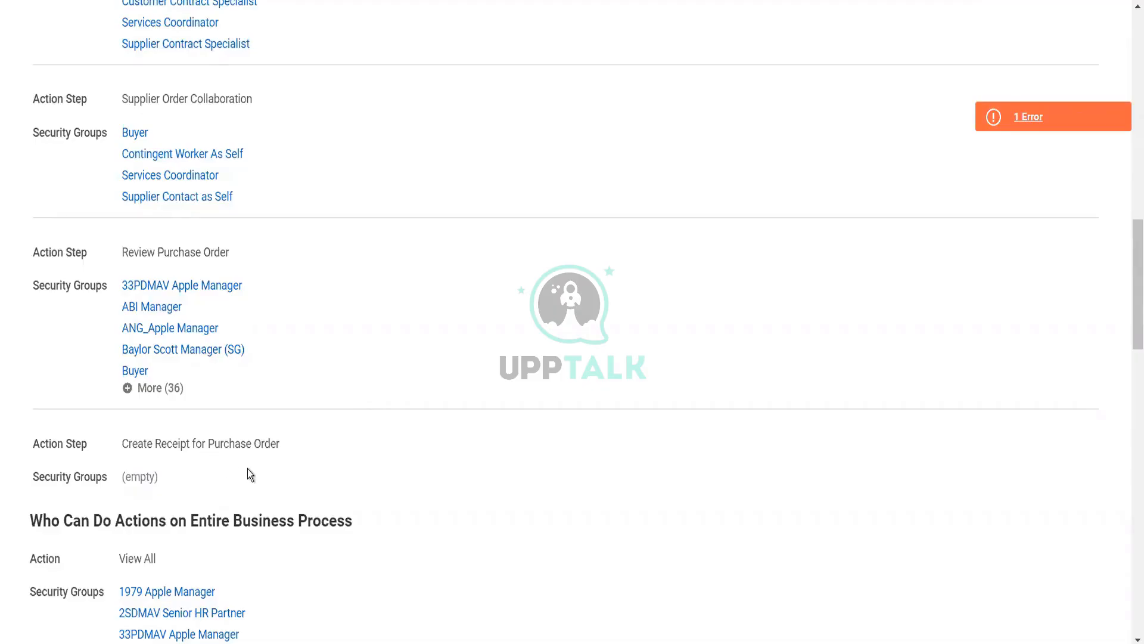
{"action": "scroll", "coordinate": [253, 476], "scroll_direction": "down", "scroll_amount": 2}
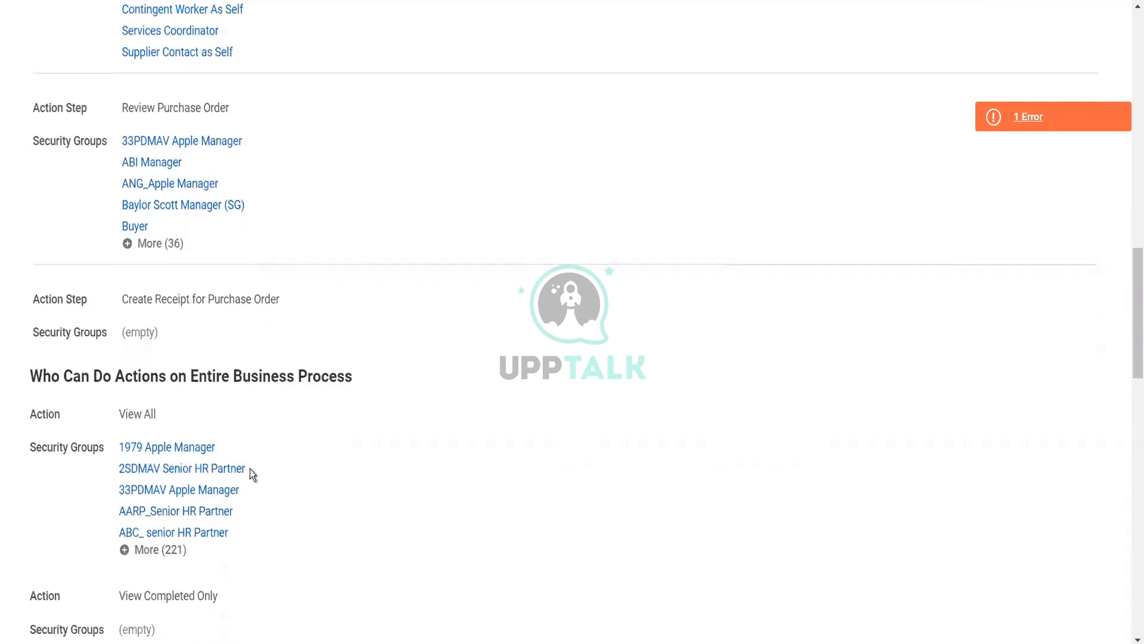
{"action": "mouse_move", "coordinate": [252, 474]}
{"action": "scroll", "coordinate": [182, 555], "scroll_direction": "down", "scroll_amount": 2}
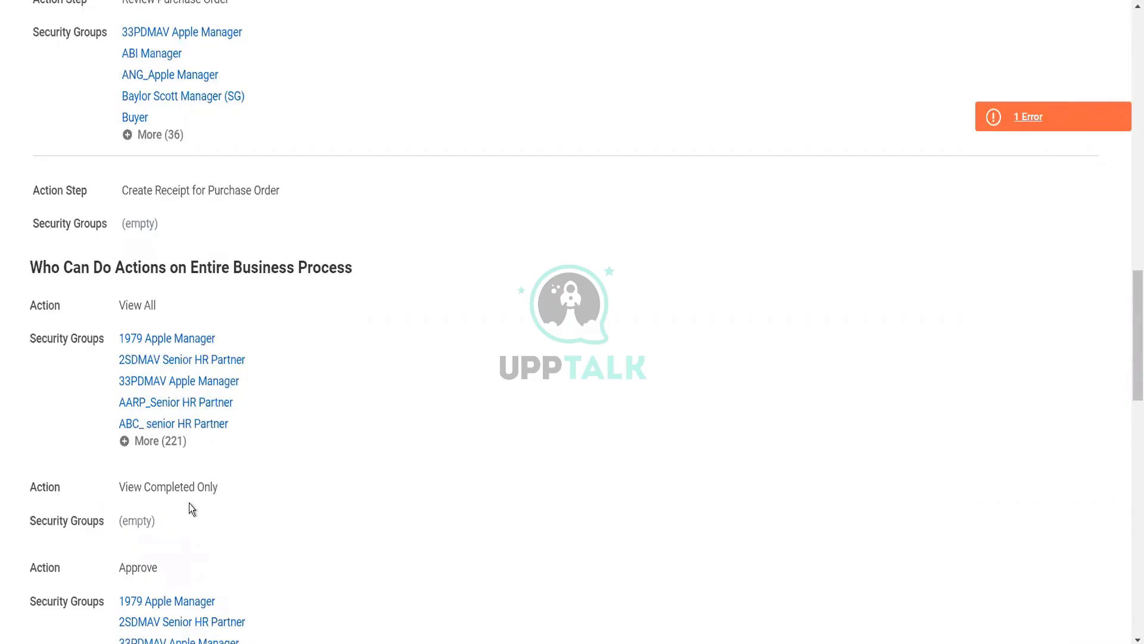
{"action": "scroll", "coordinate": [190, 505], "scroll_direction": "down", "scroll_amount": 2}
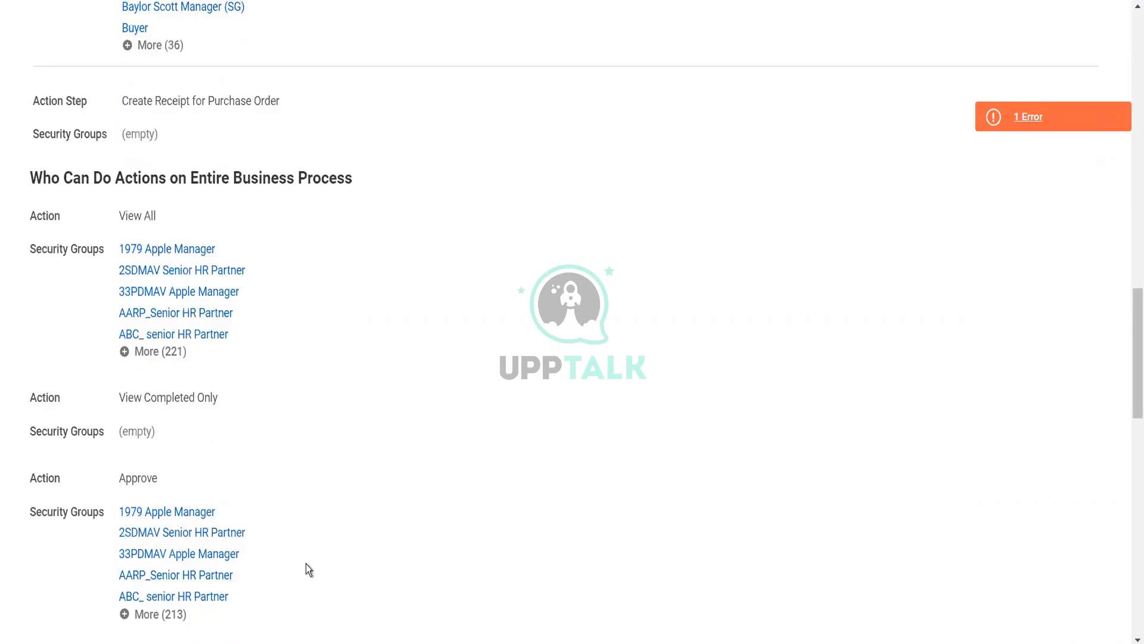
{"action": "scroll", "coordinate": [305, 564], "scroll_direction": "down", "scroll_amount": 6}
{"action": "scroll", "coordinate": [306, 564], "scroll_direction": "down", "scroll_amount": 4}
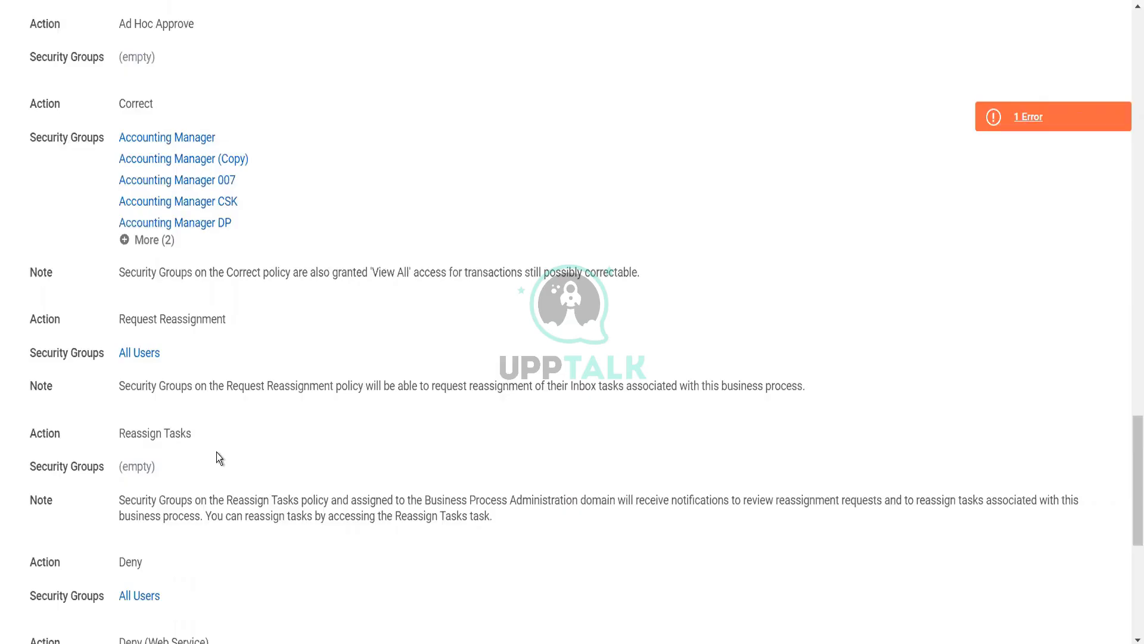
{"action": "scroll", "coordinate": [217, 453], "scroll_direction": "down", "scroll_amount": 1}
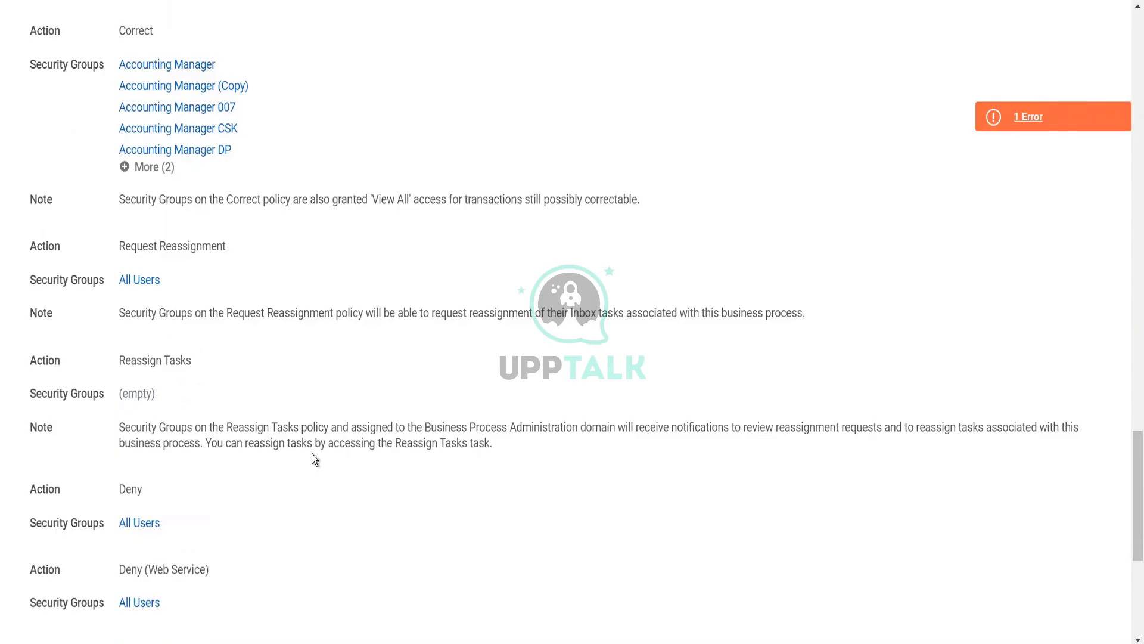
{"action": "scroll", "coordinate": [326, 422], "scroll_direction": "down", "scroll_amount": 5}
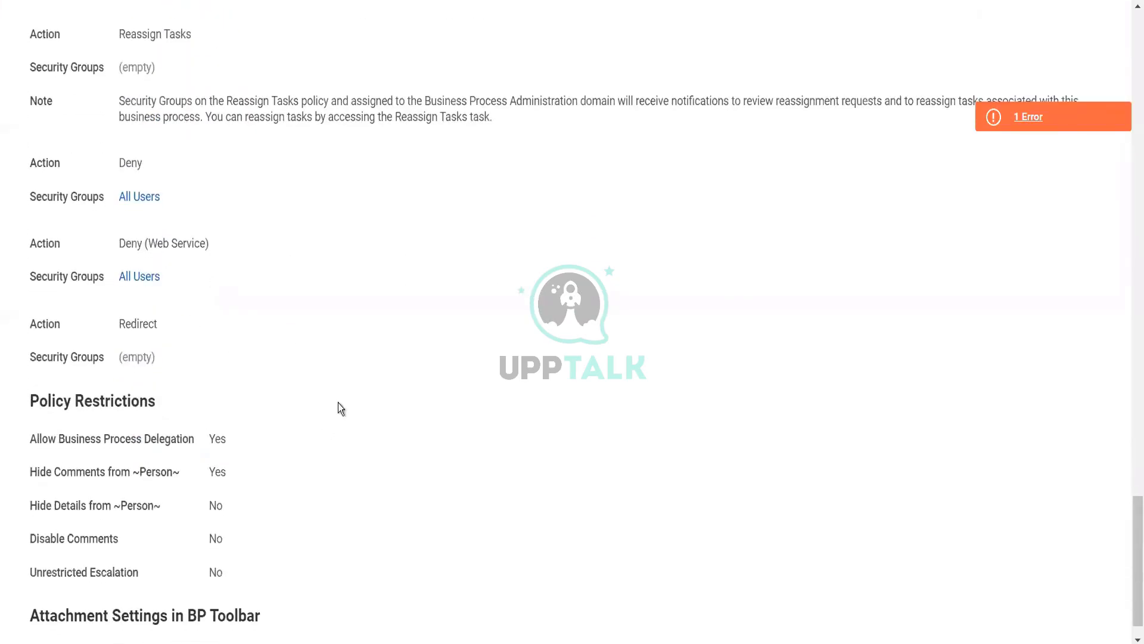
{"action": "scroll", "coordinate": [340, 409], "scroll_direction": "down", "scroll_amount": 1}
{"action": "scroll", "coordinate": [338, 402], "scroll_direction": "up", "scroll_amount": 20}
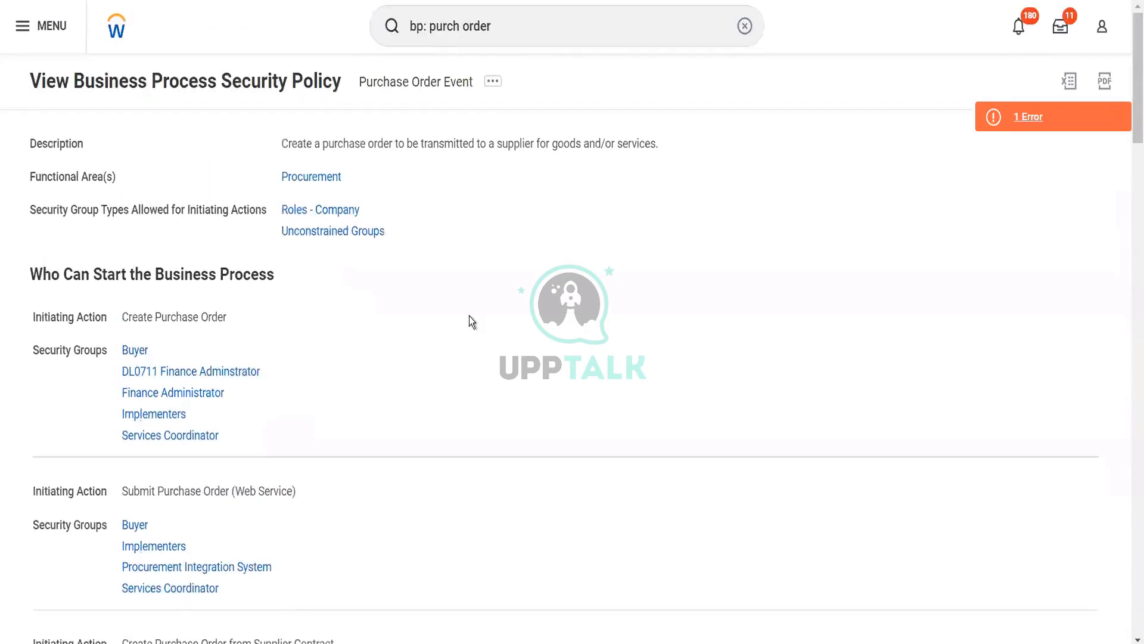
Replace the search with 'create purch order' and launch Create Purchase Order
{"action": "left_click", "coordinate": [434, 28]}
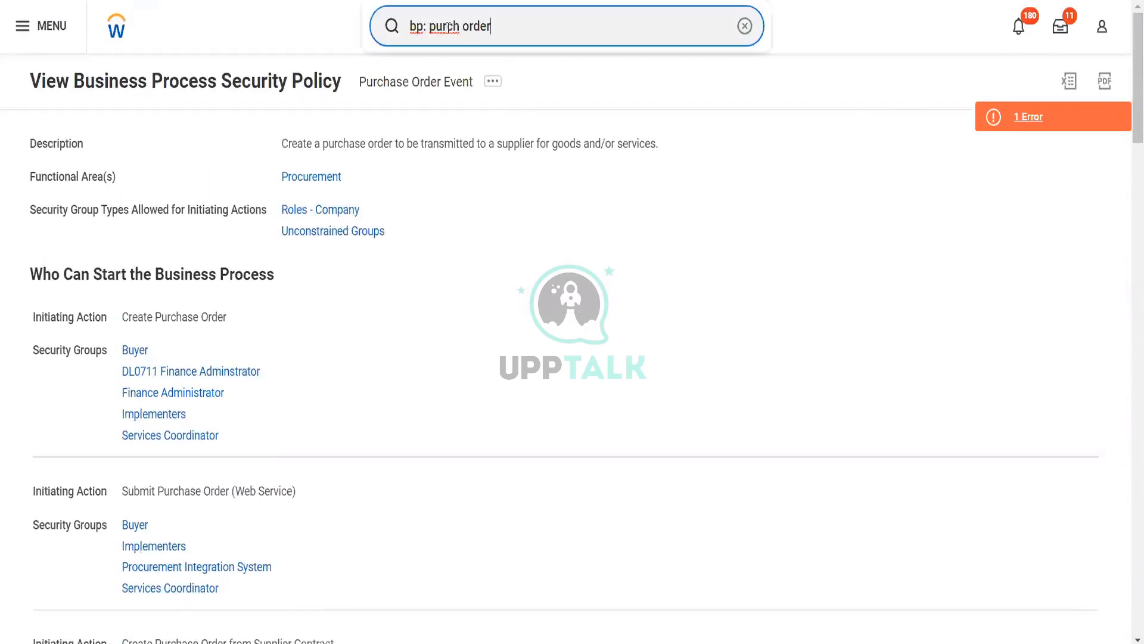
{"action": "left_click_drag", "start_coordinate": [500, 19], "coordinate": [384, 33]}
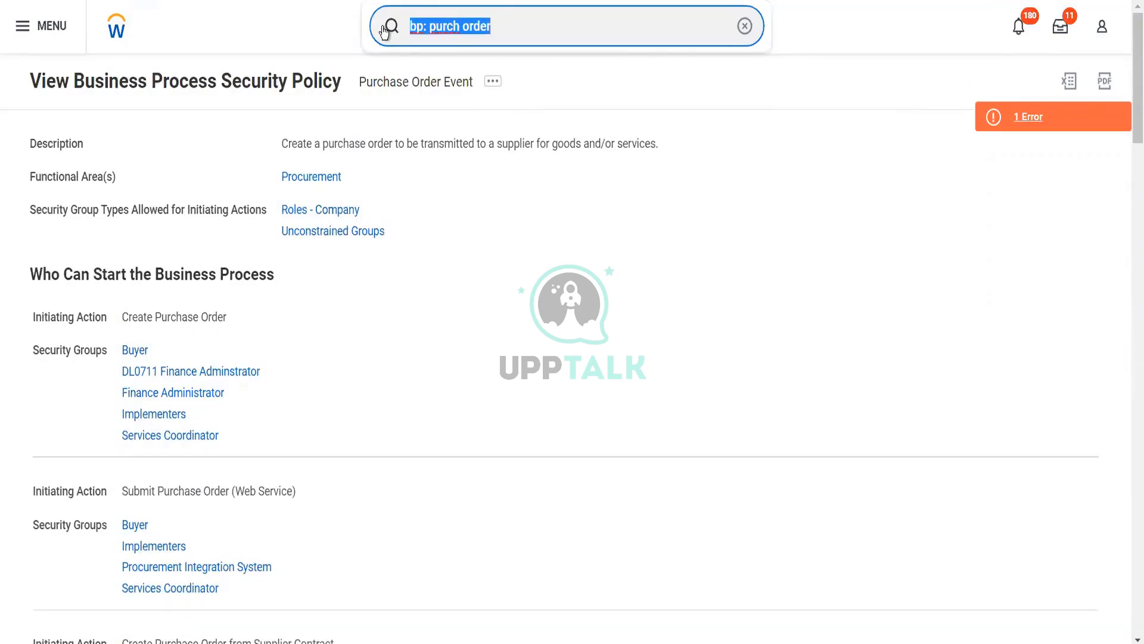
{"action": "type", "text": "create "}
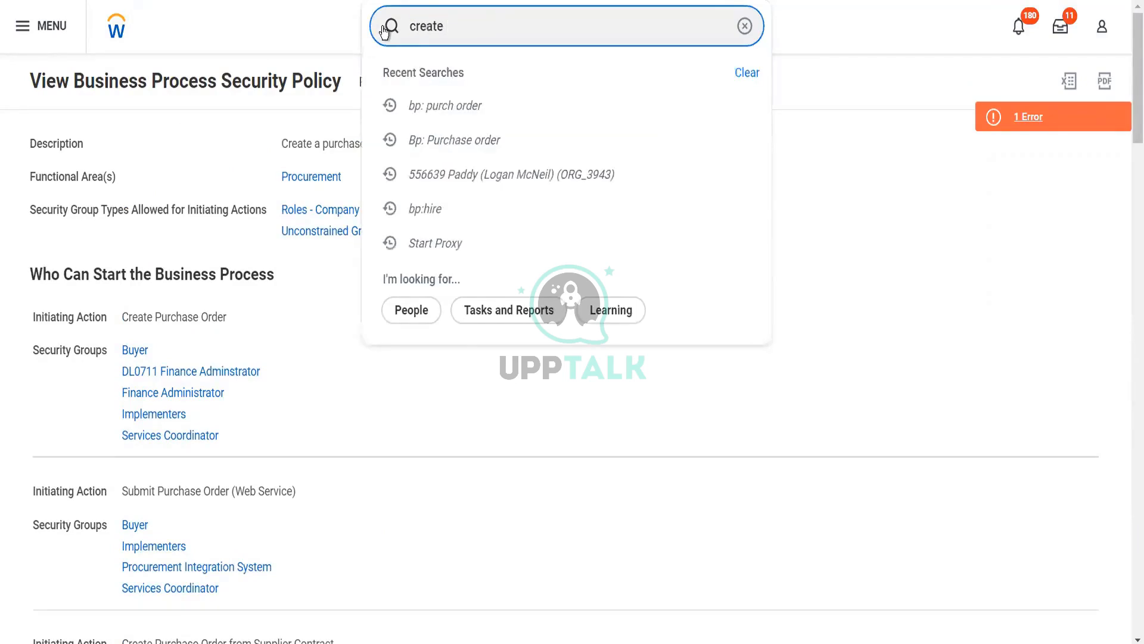
{"action": "type", "text": "purch ord"}
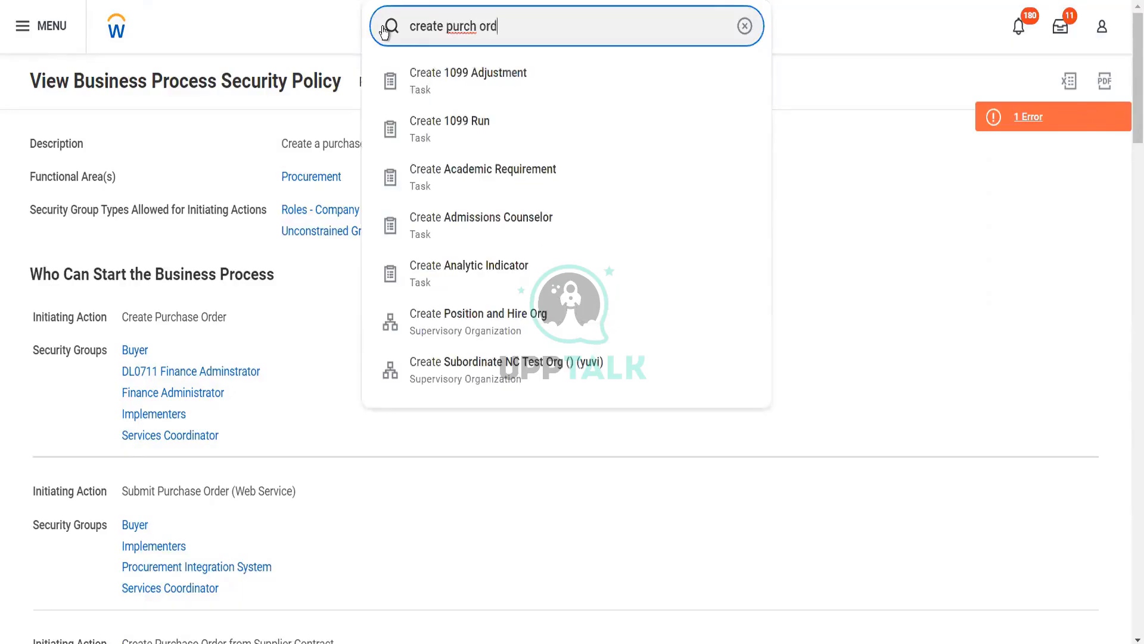
{"action": "type", "text": "er"}
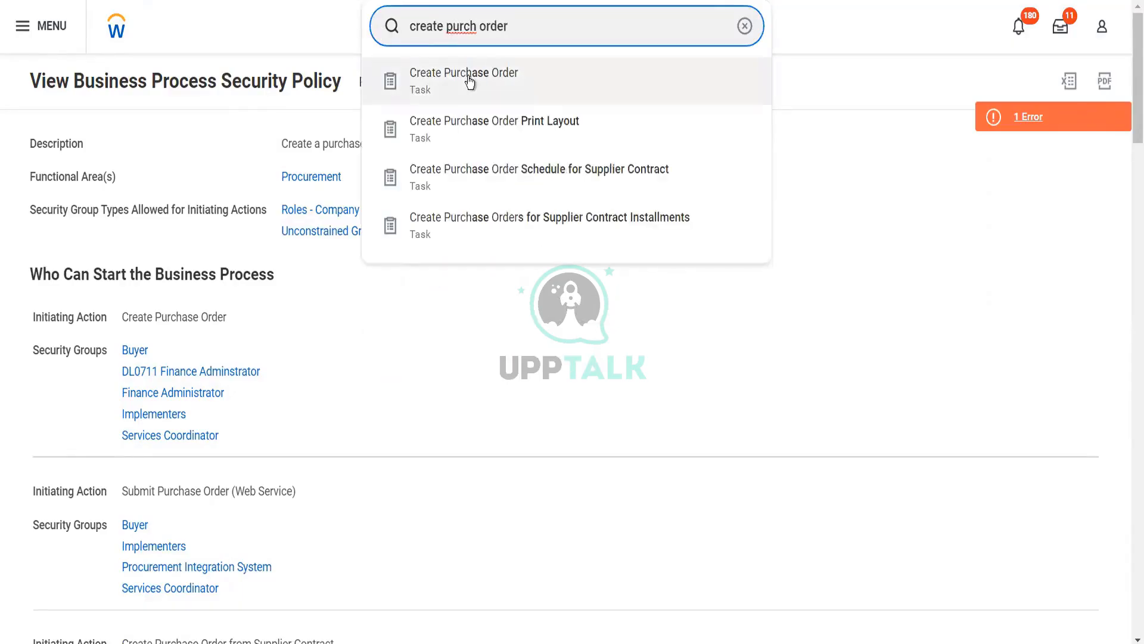
{"action": "left_click", "coordinate": [470, 83]}
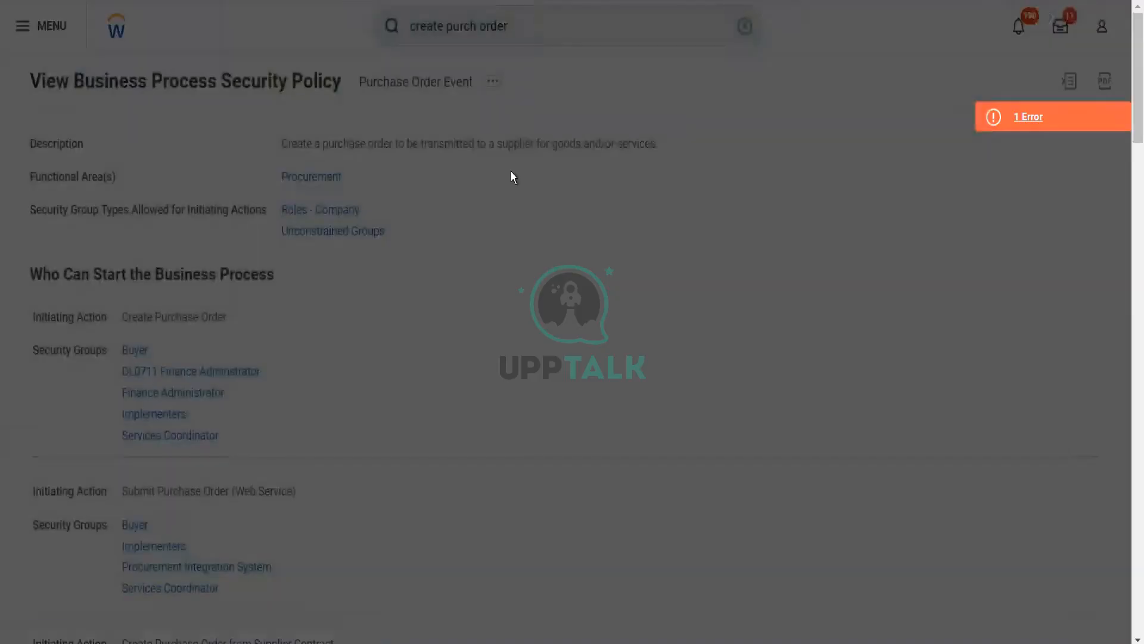
Fill in company OG001, supplier Herbal Life Pvt Ltd instead of Wipro Energies, and type GOODS
{"action": "left_click", "coordinate": [519, 217]}
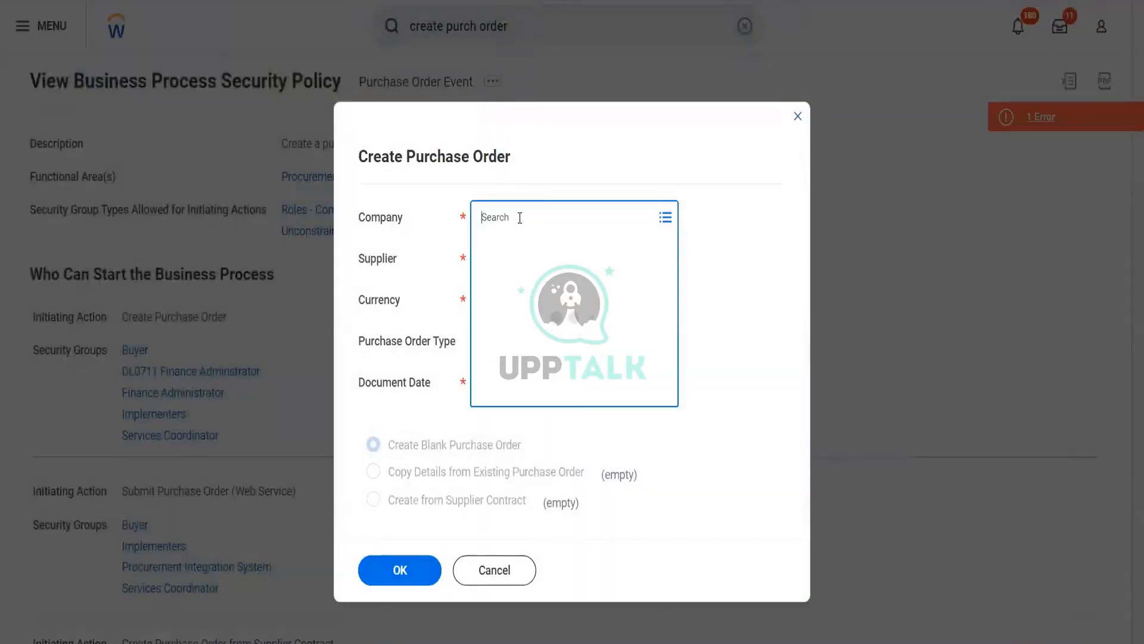
{"action": "type", "text": "og001"}
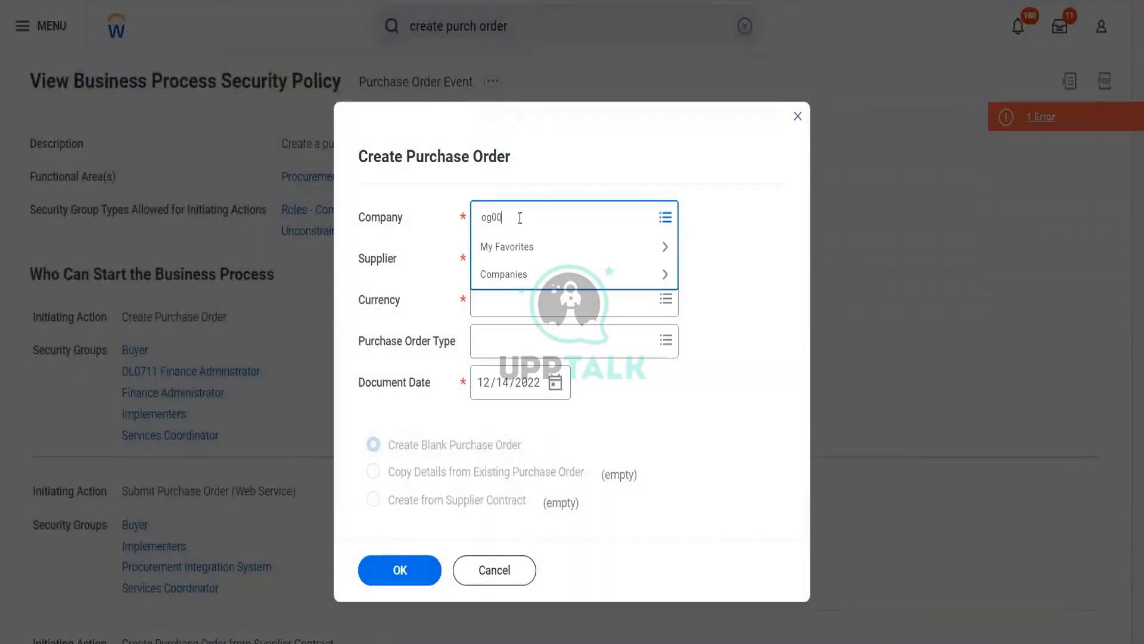
{"action": "key", "text": "Return"}
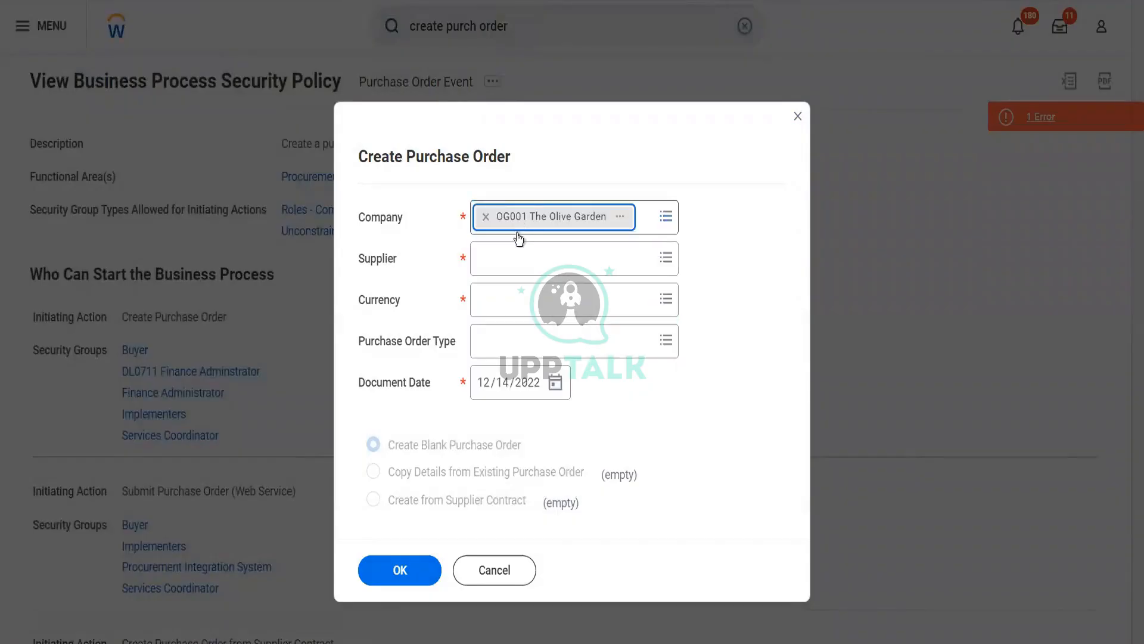
{"action": "left_click", "coordinate": [514, 248]}
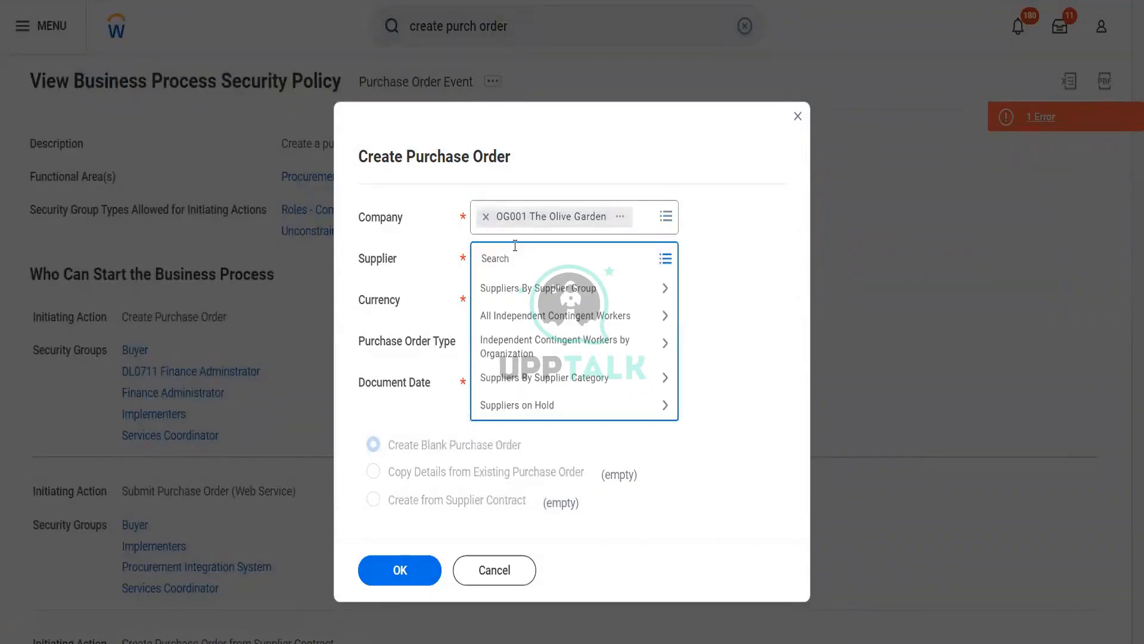
{"action": "type", "text": "wipro"}
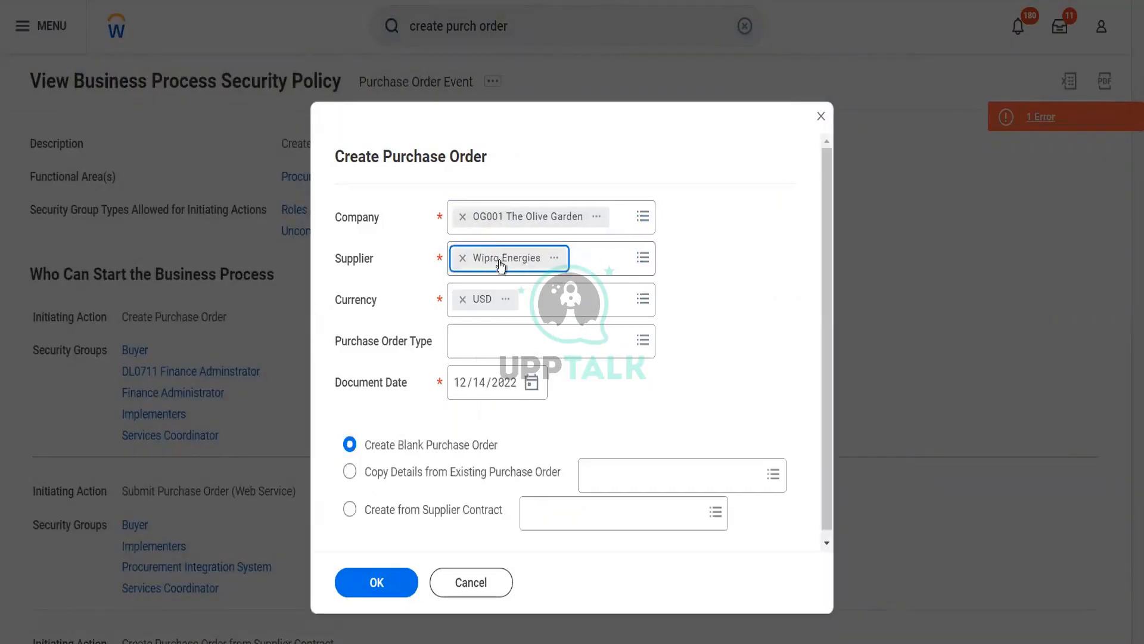
{"action": "left_click", "coordinate": [464, 270]}
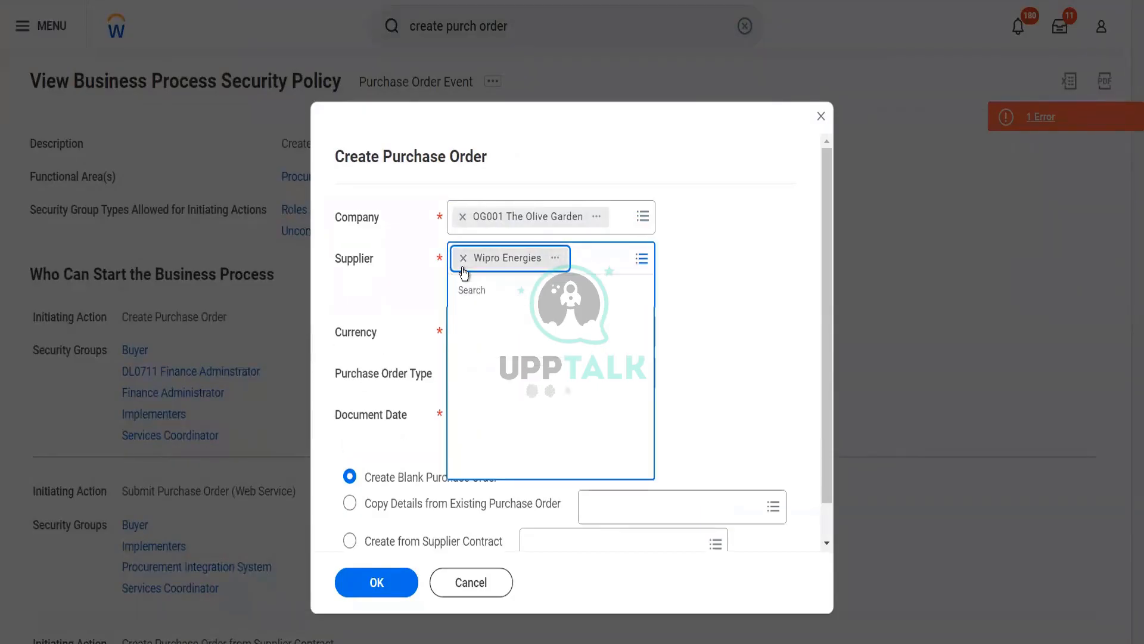
{"action": "left_click", "coordinate": [463, 258]}
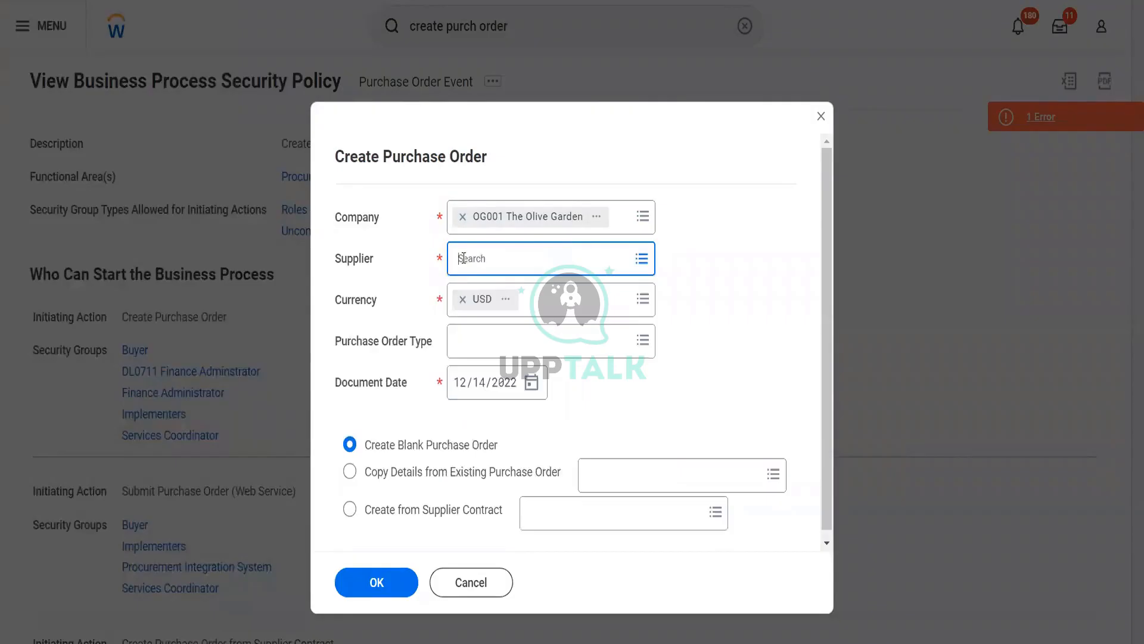
{"action": "type", "text": "herbal"}
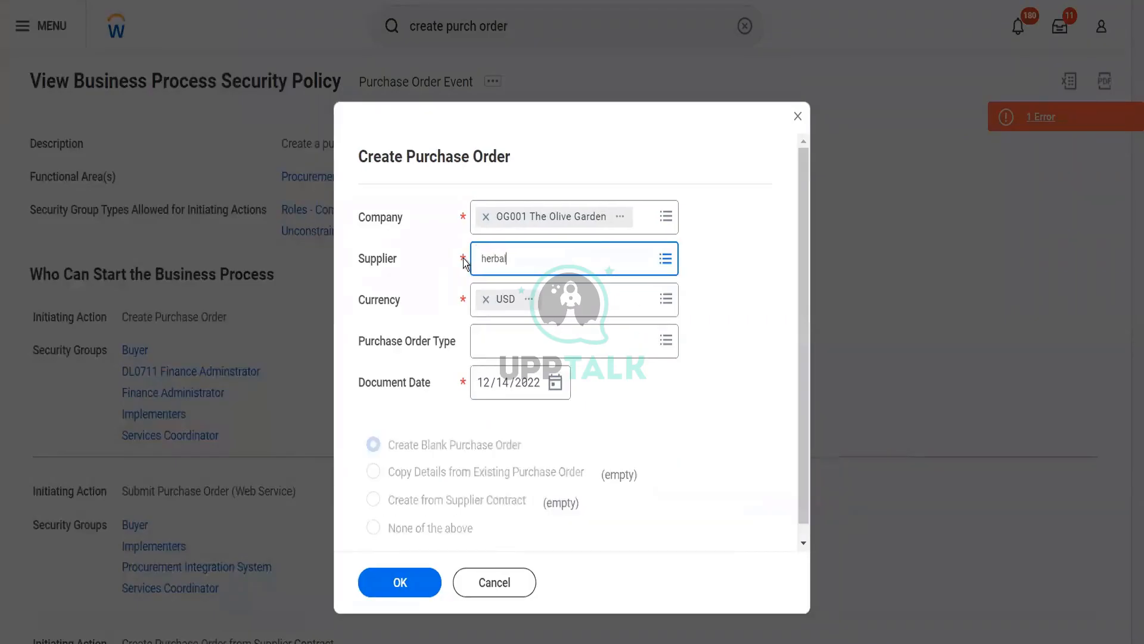
{"action": "key", "text": "Return"}
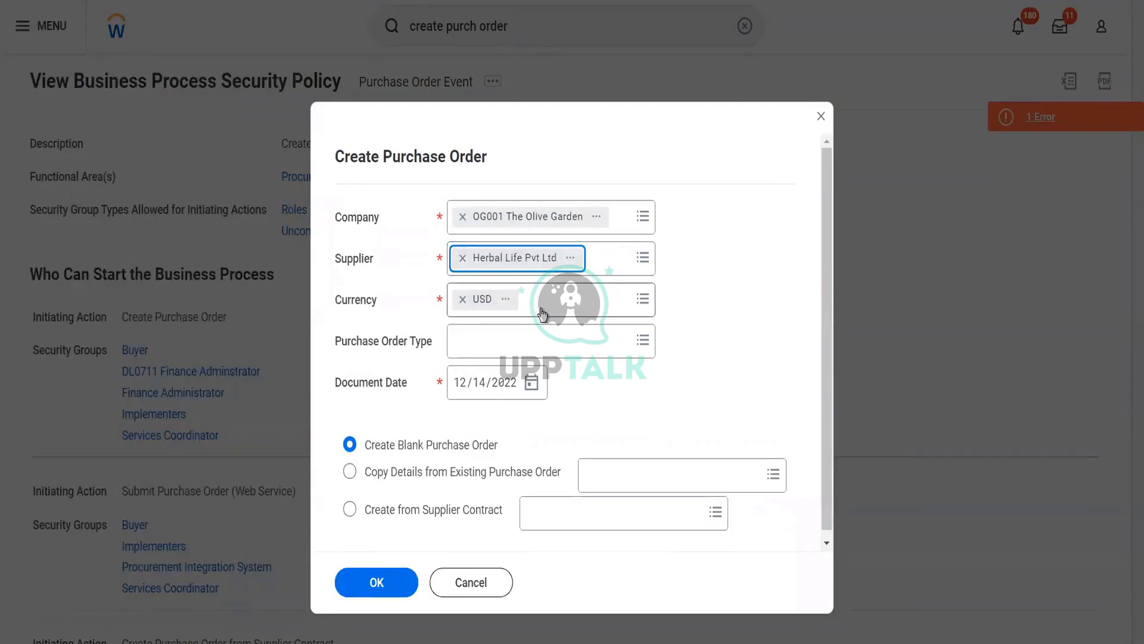
{"action": "left_click", "coordinate": [506, 354]}
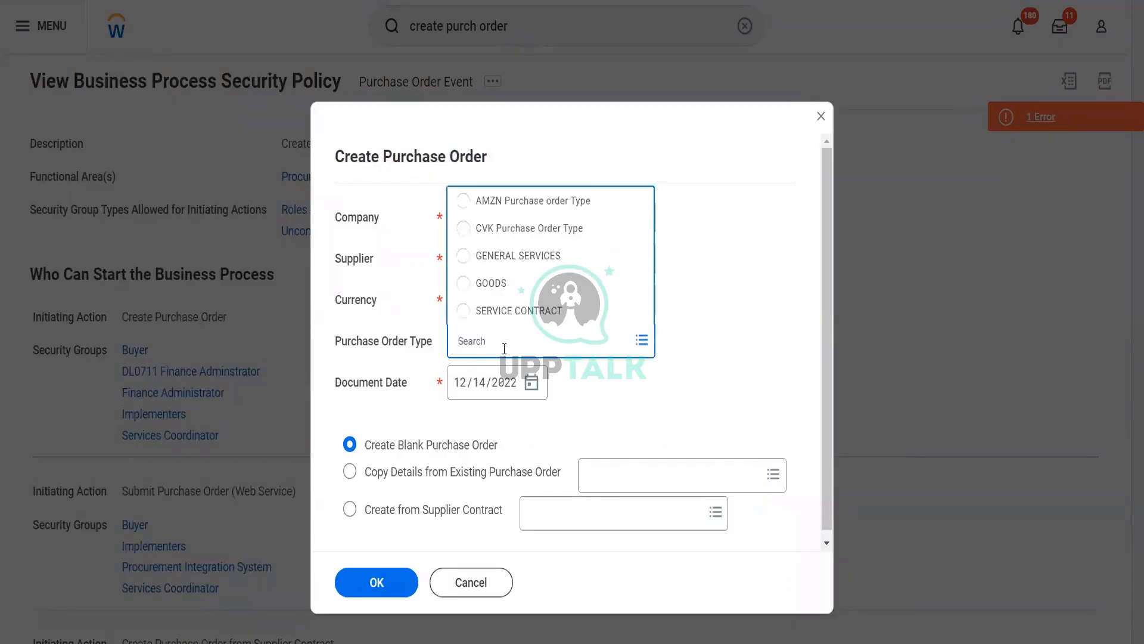
{"action": "left_click", "coordinate": [488, 283]}
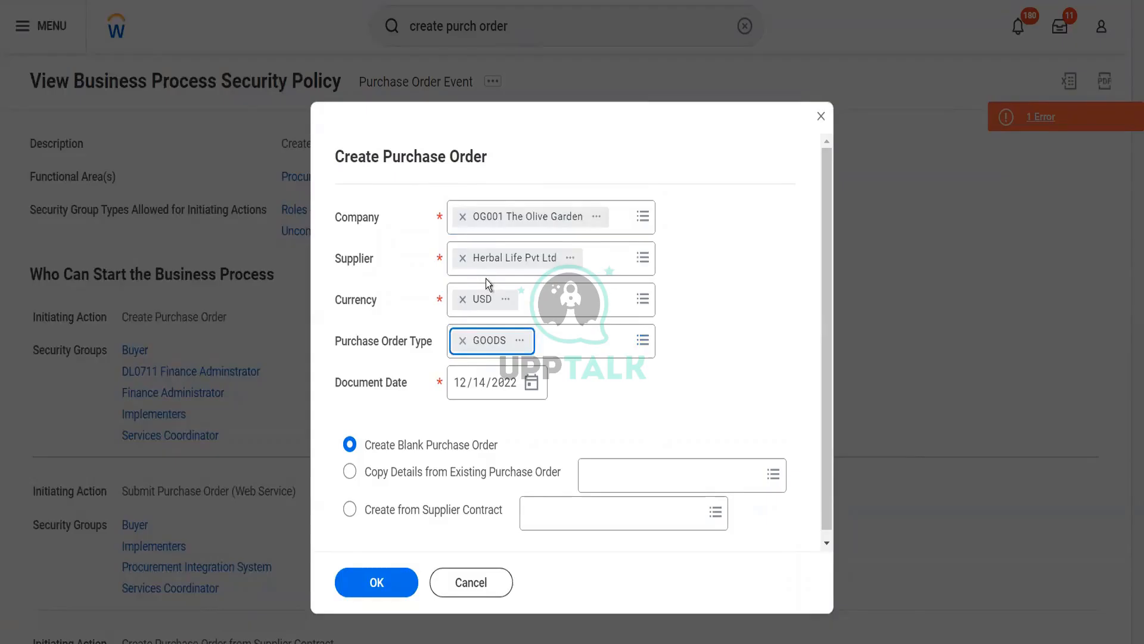
Open the OG001 The Olive Garden company page, then search 'purch order type'
{"action": "left_click", "coordinate": [596, 225]}
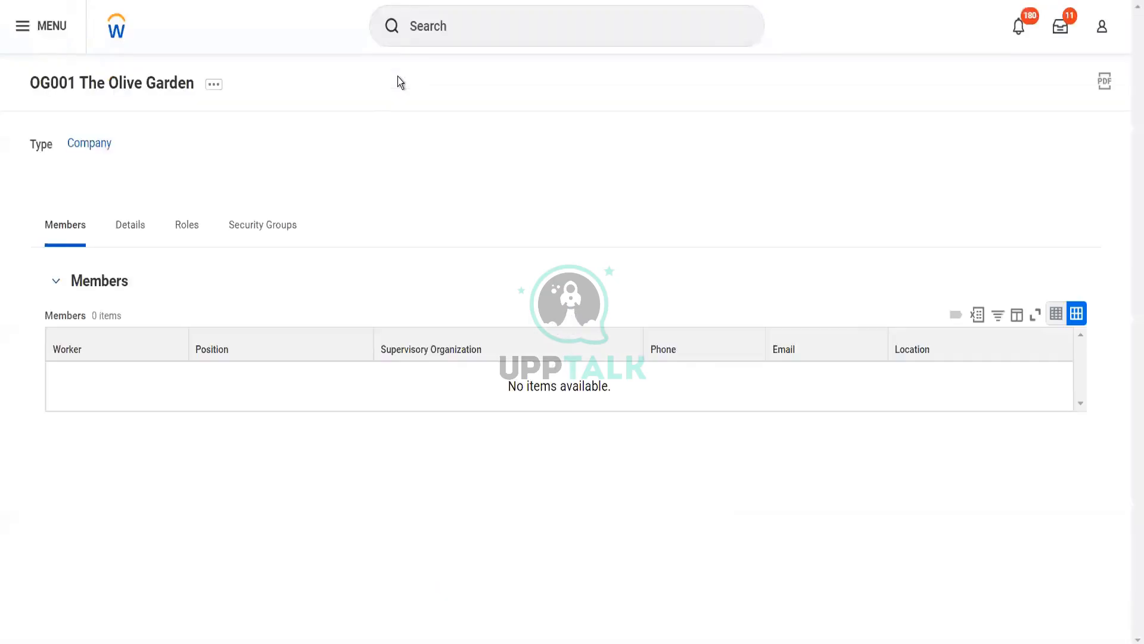
{"action": "left_click", "coordinate": [421, 27]}
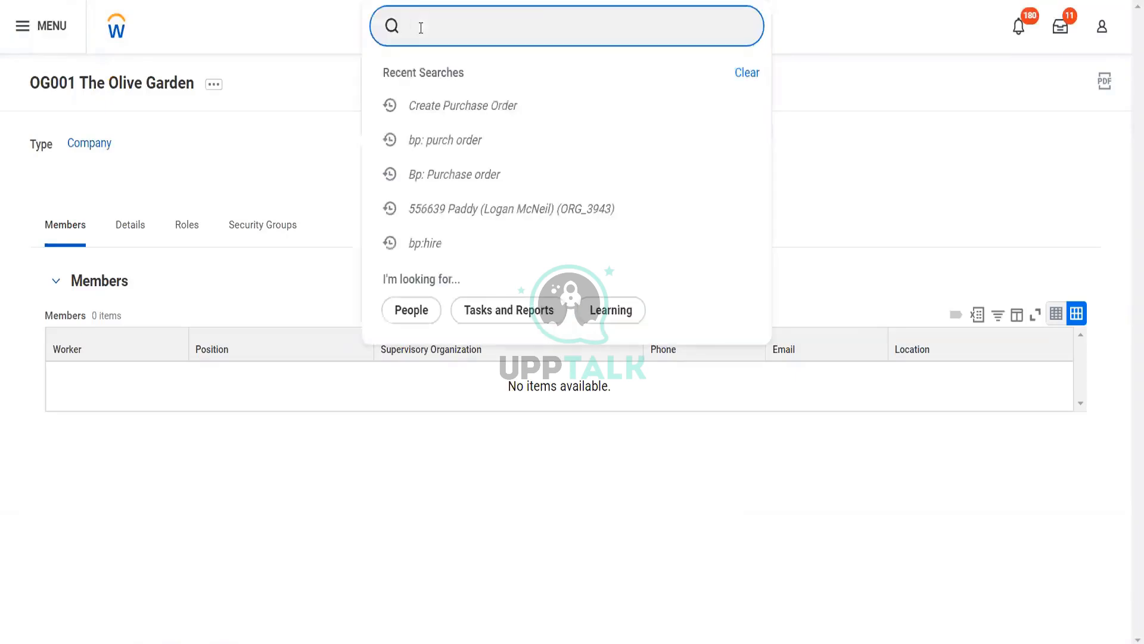
{"action": "type", "text": "purch order t"}
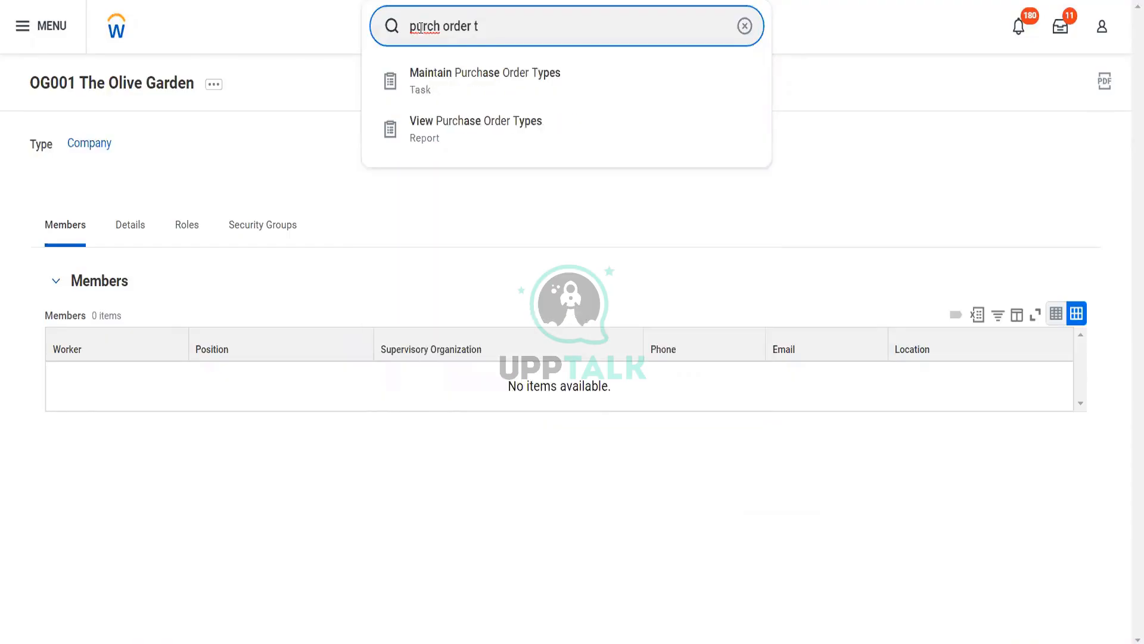
{"action": "type", "text": "ype"}
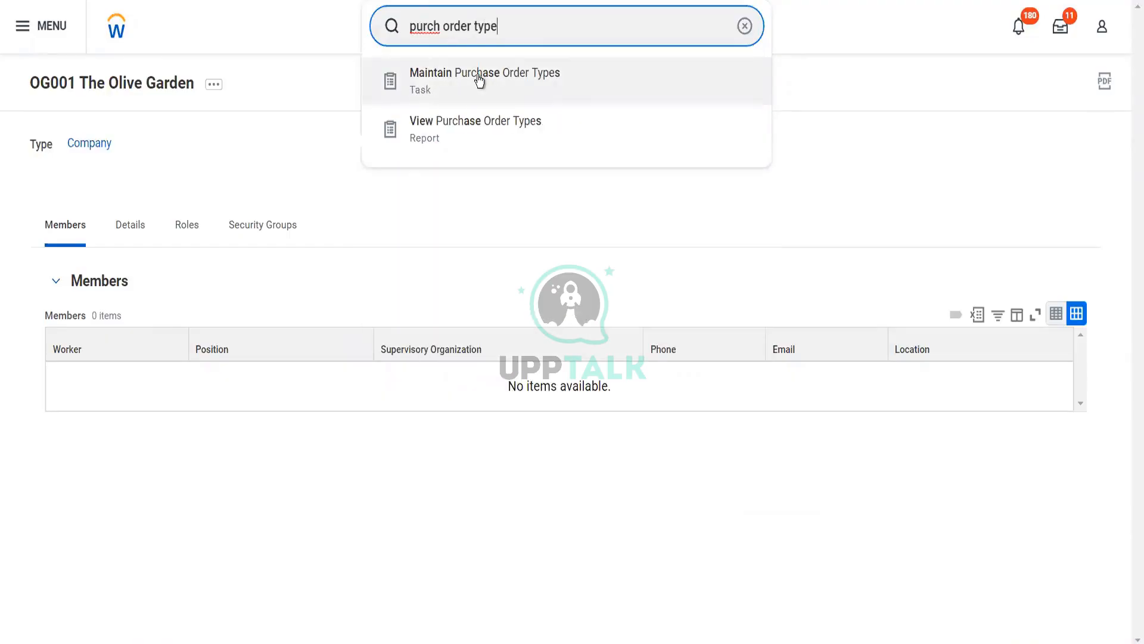
Close Maintain Purchase Order Types without saving any changes
{"action": "left_click", "coordinate": [480, 81]}
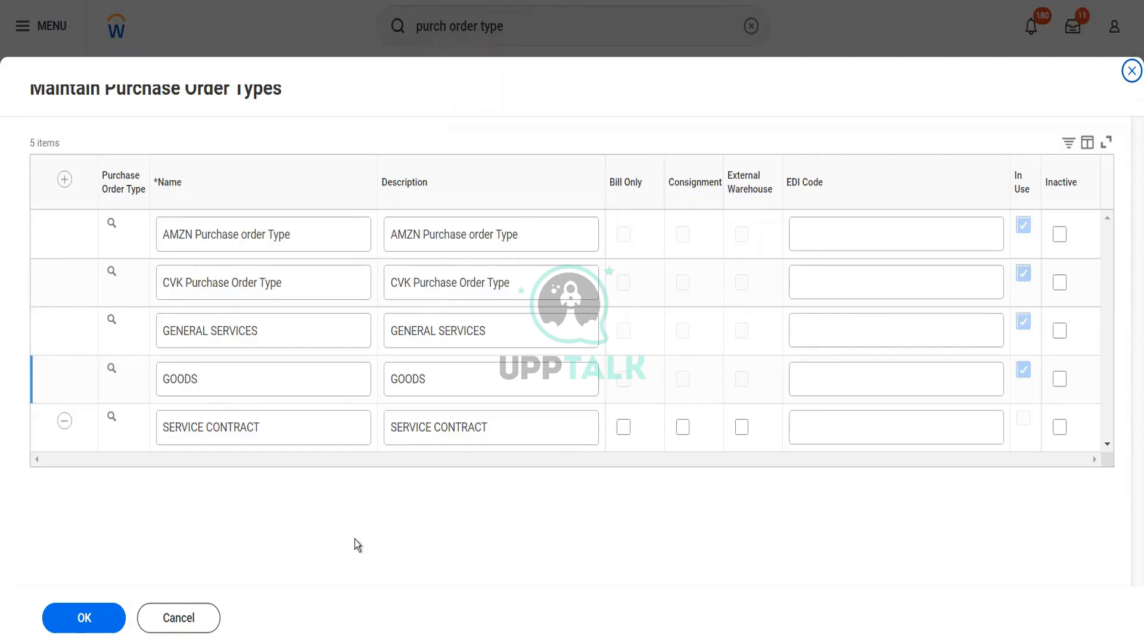
{"action": "left_click", "coordinate": [175, 623]}
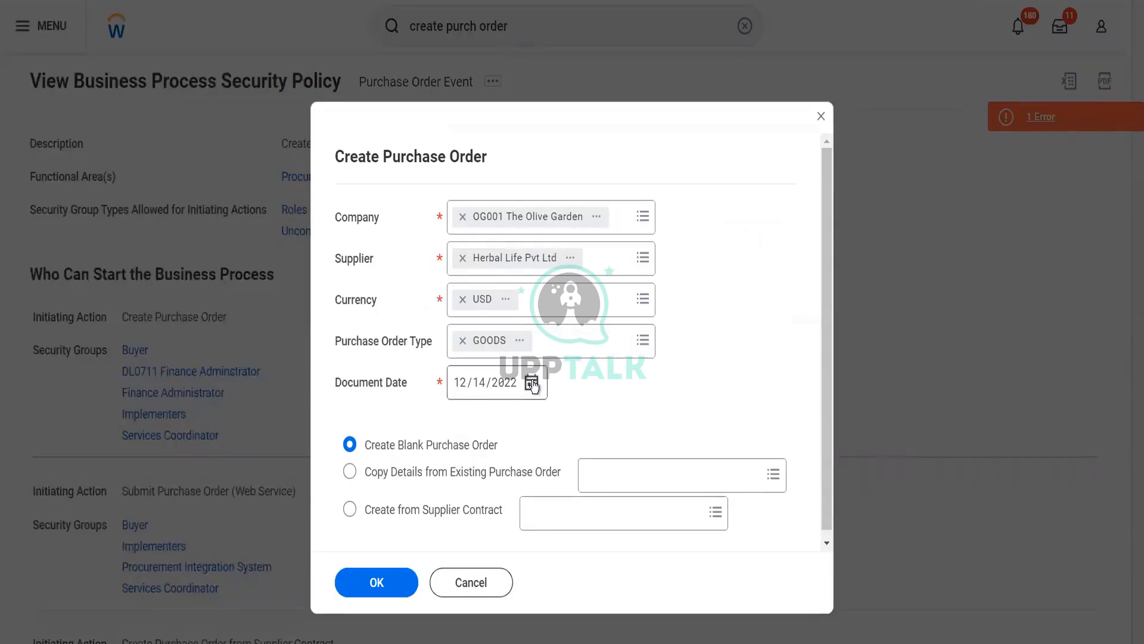
Confirm the GOODS purchase order setup to load the full entry form
{"action": "scroll", "coordinate": [542, 440], "scroll_direction": "down", "scroll_amount": 1}
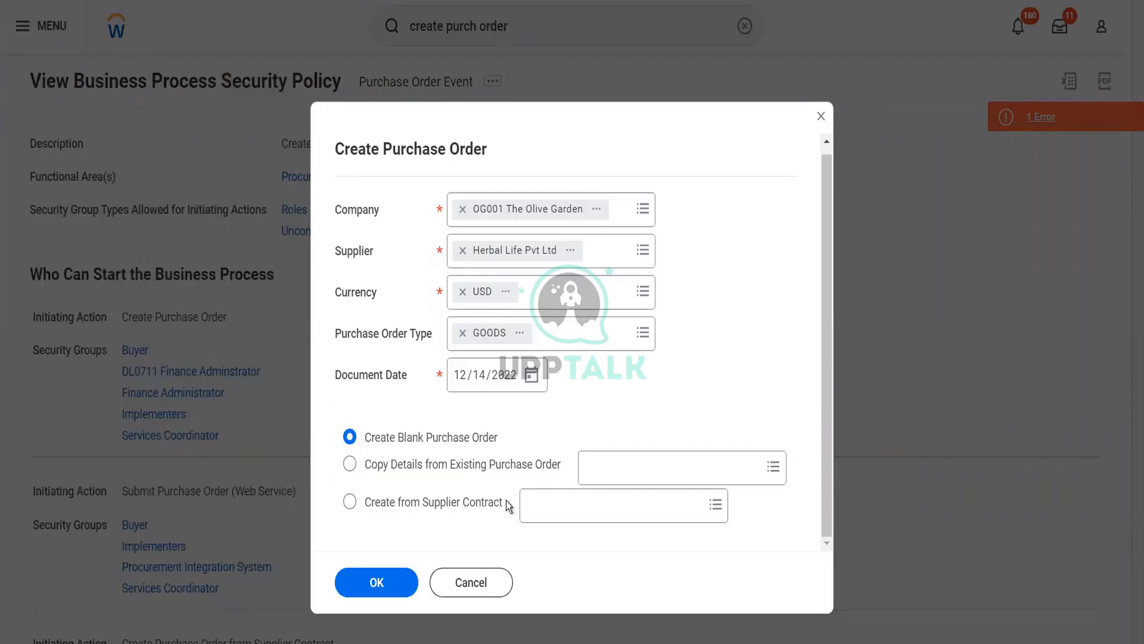
{"action": "left_click", "coordinate": [398, 579]}
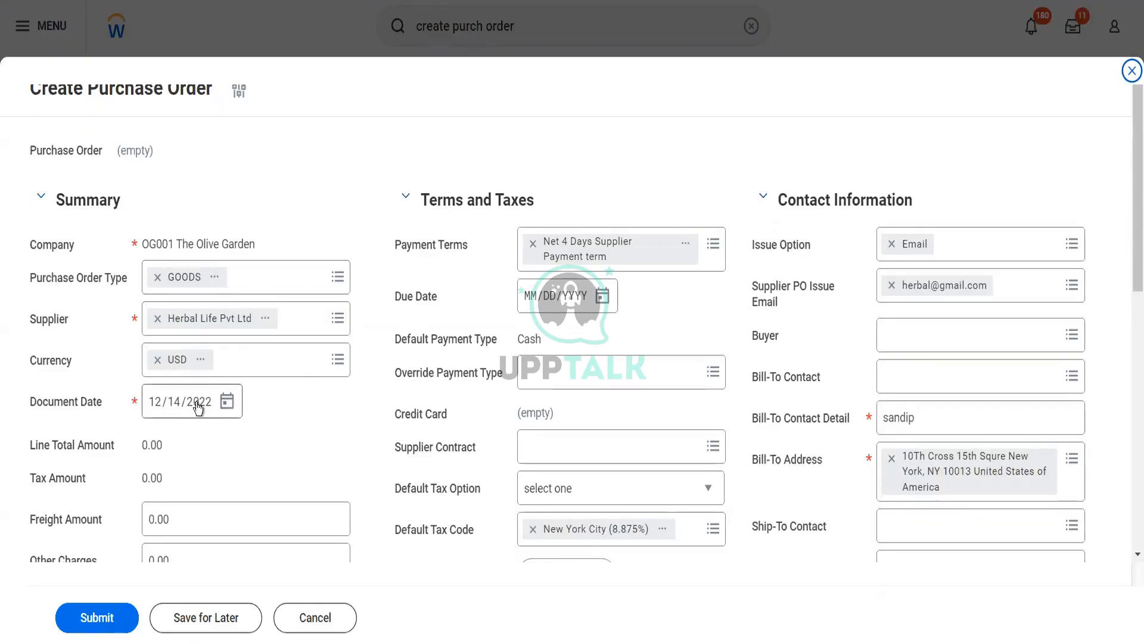
Replace the Net 4 Days Supplier payment terms with Pay Immediately
{"action": "scroll", "coordinate": [253, 420], "scroll_direction": "down", "scroll_amount": 1}
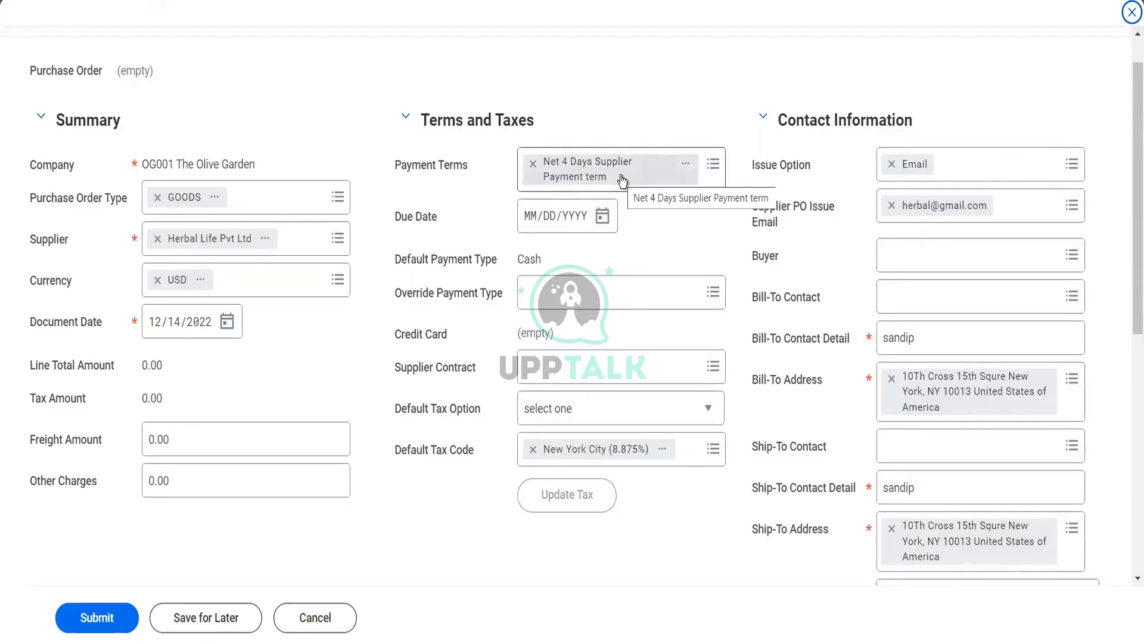
{"action": "left_click", "coordinate": [713, 165]}
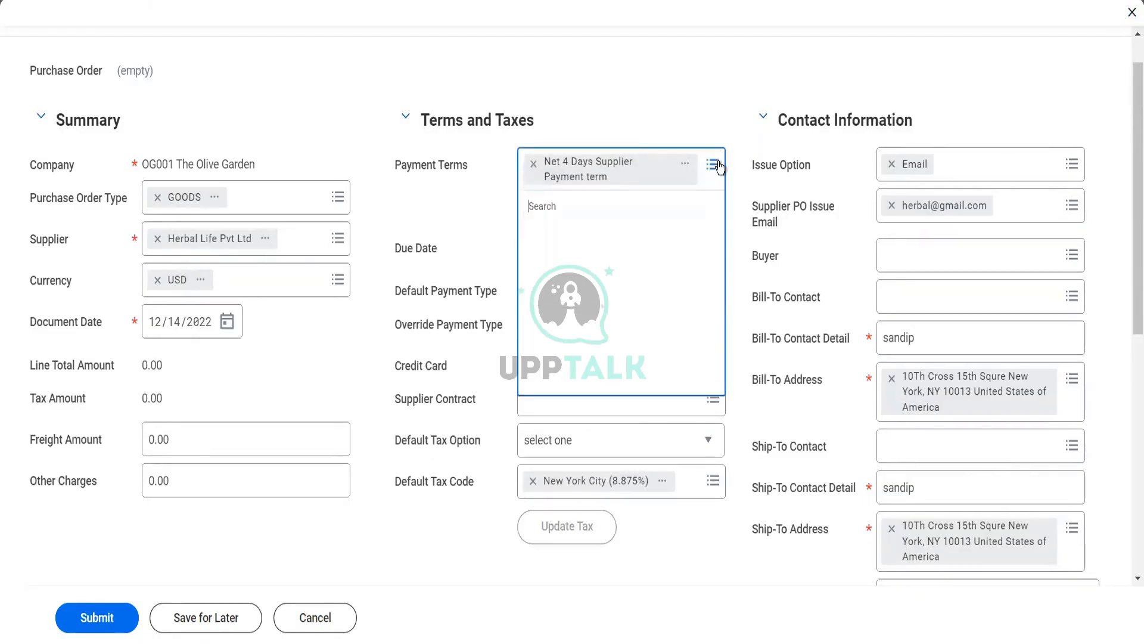
{"action": "type", "text": "immed"}
{"action": "key", "text": "Return"}
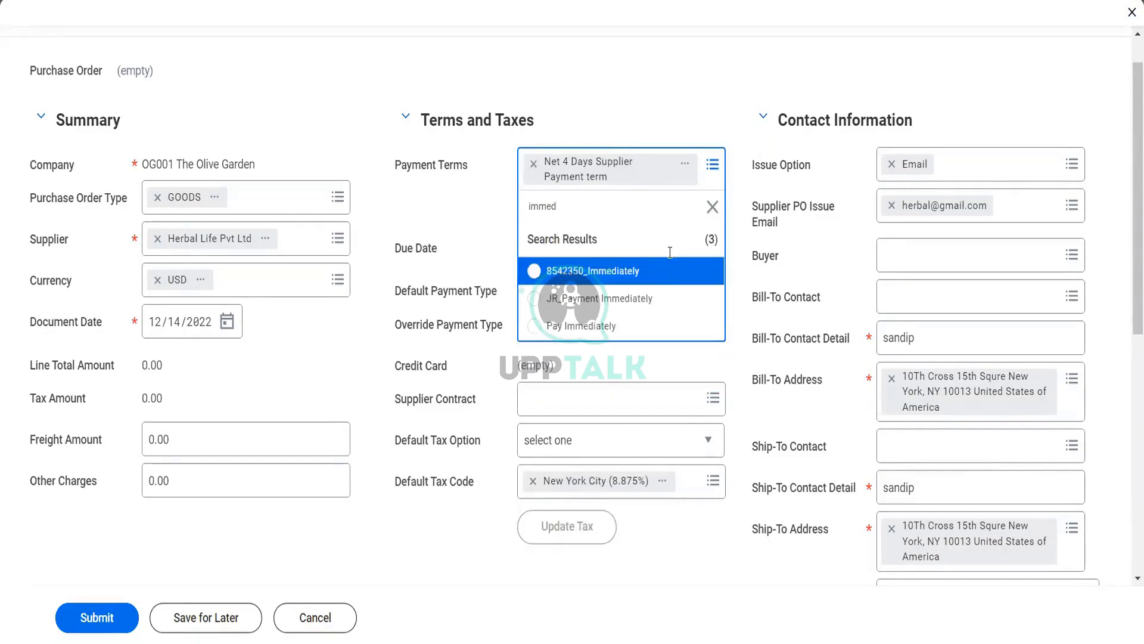
{"action": "left_click", "coordinate": [616, 326]}
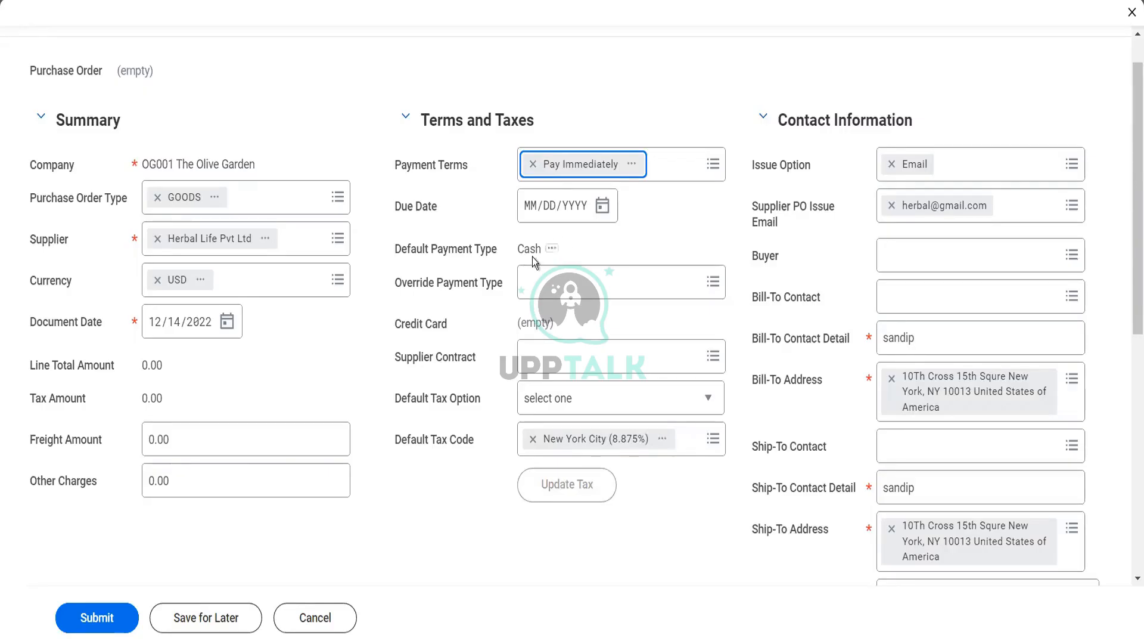
{"action": "left_click", "coordinate": [551, 281]}
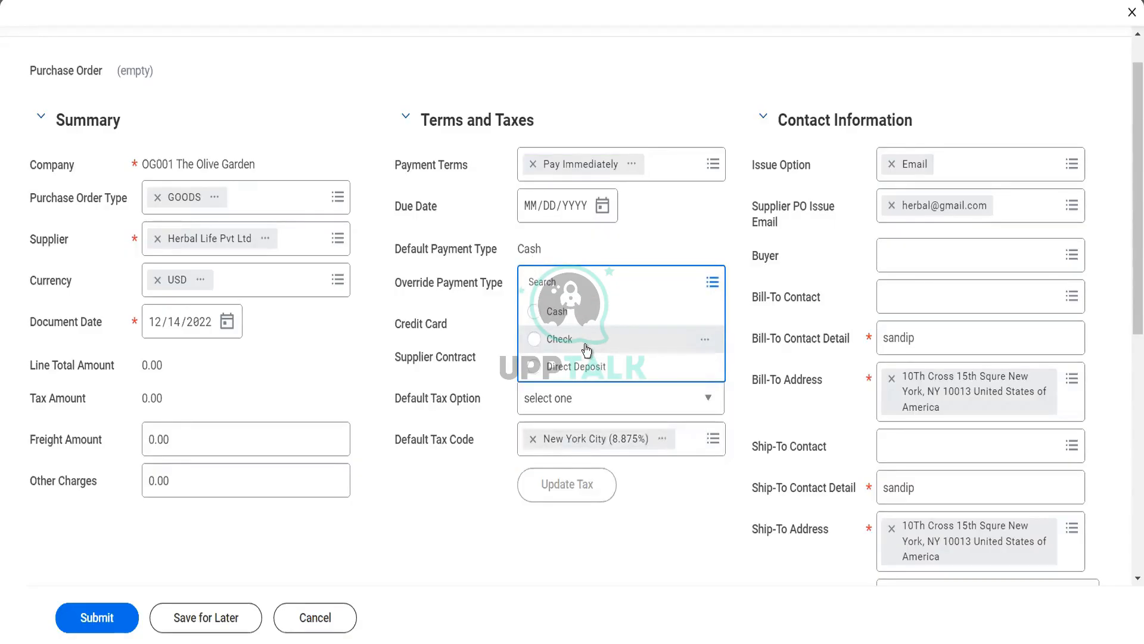
{"action": "left_click", "coordinate": [405, 302]}
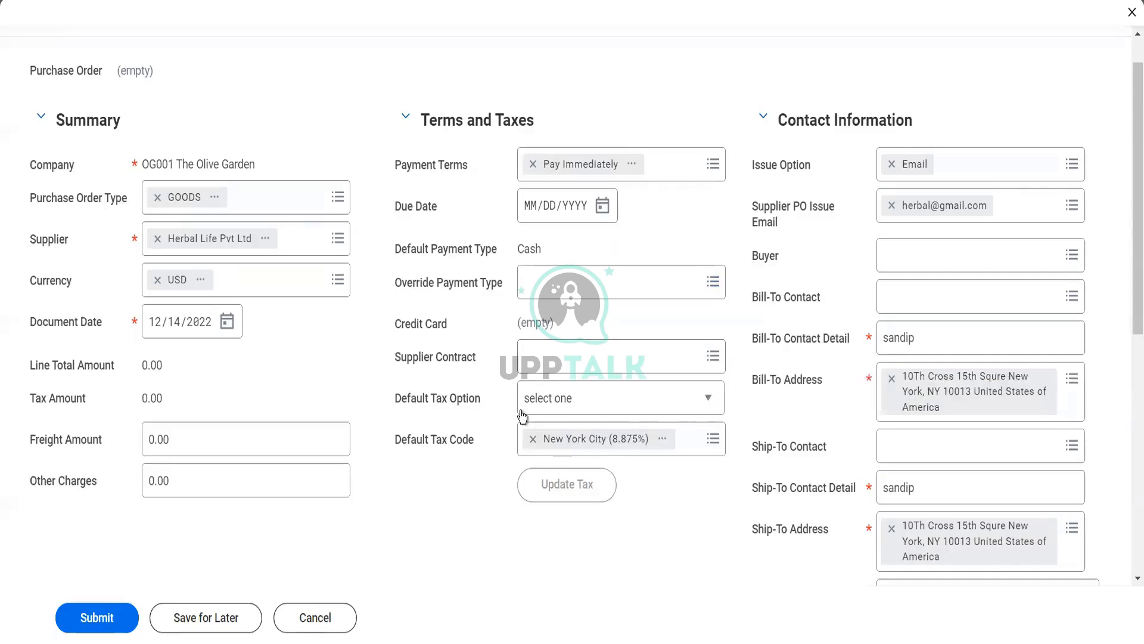
{"action": "left_click", "coordinate": [561, 417]}
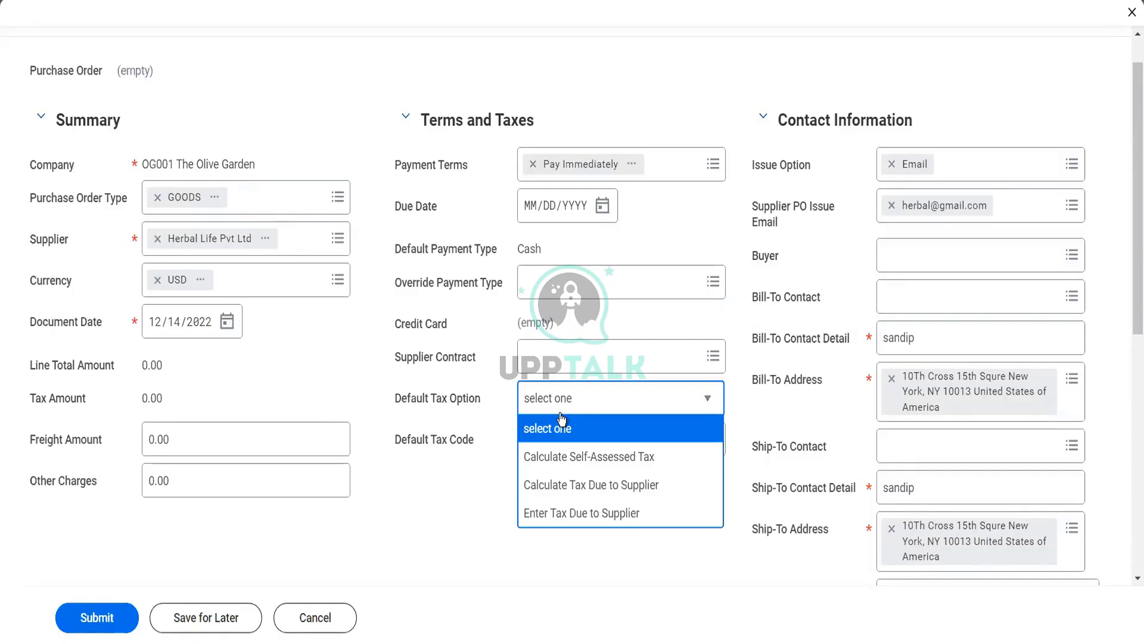
{"action": "left_click", "coordinate": [467, 502]}
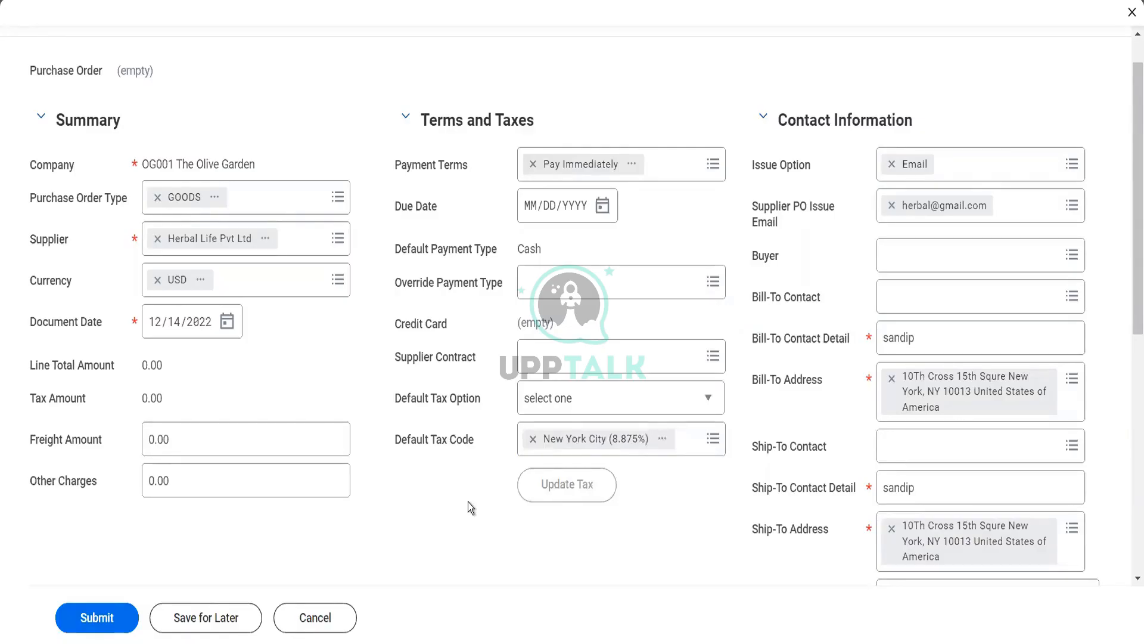
Clear the New York City (8.875%) tax code and review the freight and other charges amounts
{"action": "left_click", "coordinate": [528, 444]}
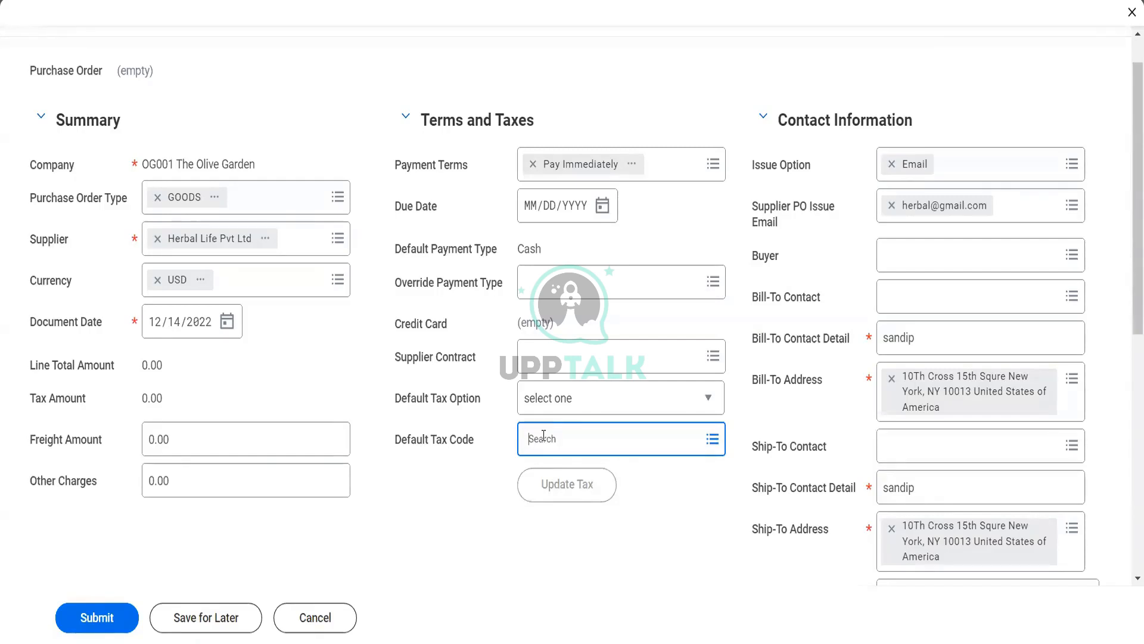
{"action": "left_click_drag", "start_coordinate": [221, 447], "coordinate": [148, 434]}
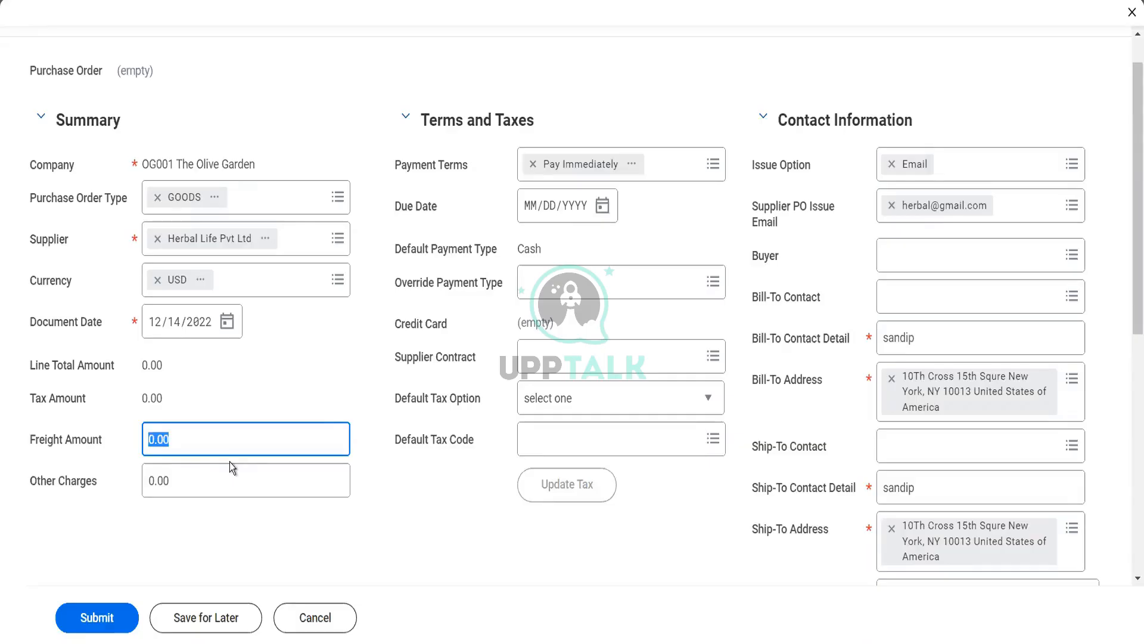
{"action": "left_click", "coordinate": [179, 471]}
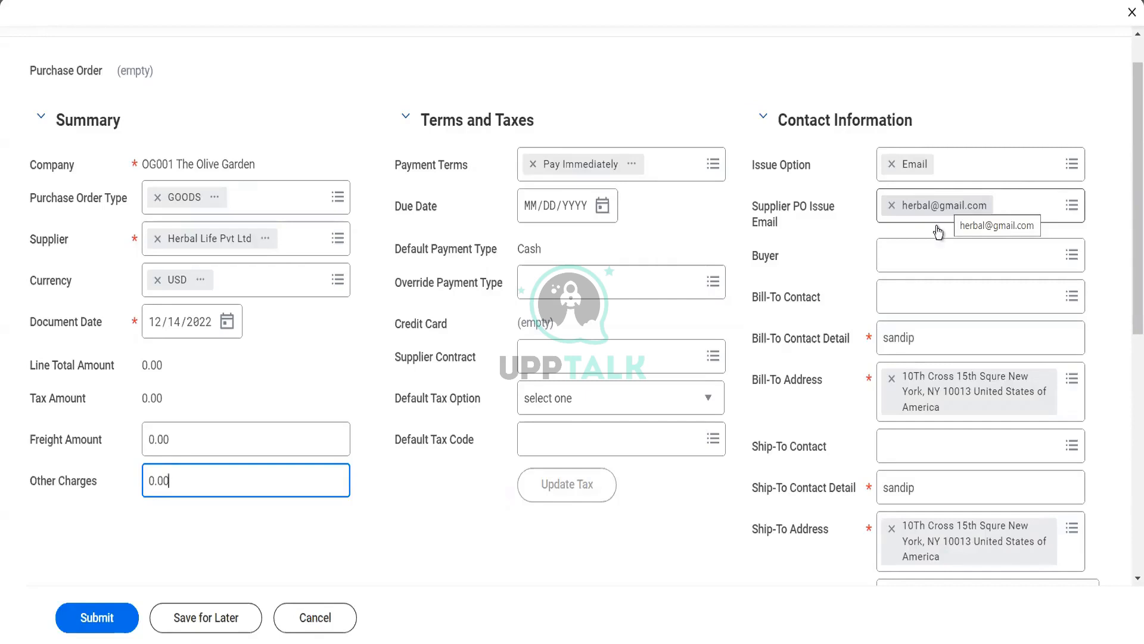
{"action": "left_click", "coordinate": [906, 309]}
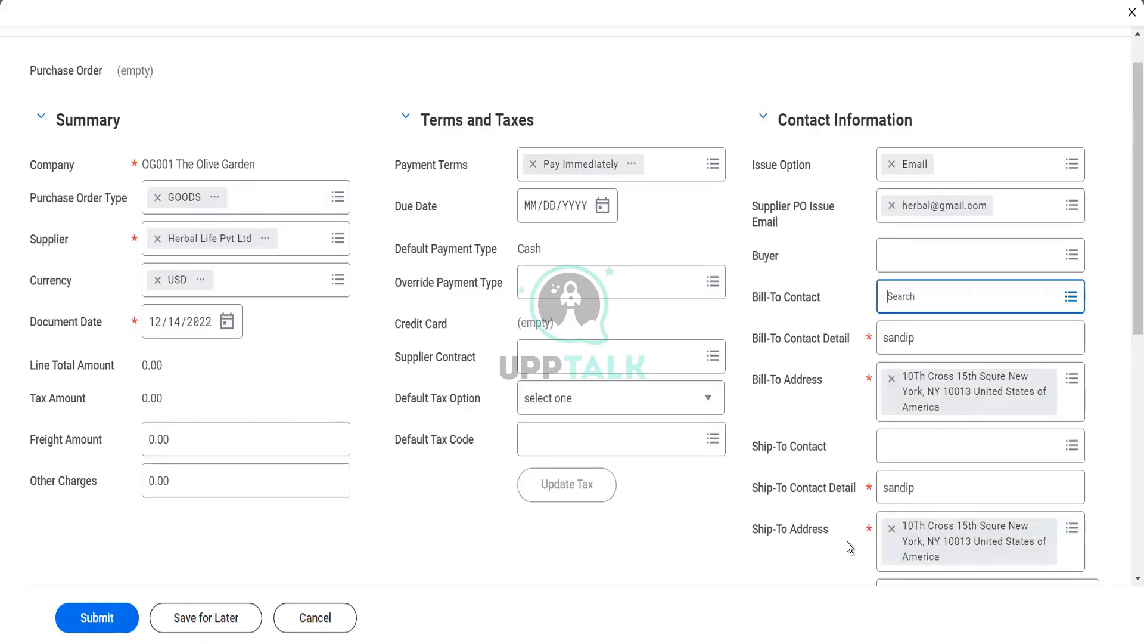
Enter 'This is our First PO' as the purchase order memo
{"action": "scroll", "coordinate": [847, 542], "scroll_direction": "down", "scroll_amount": 3}
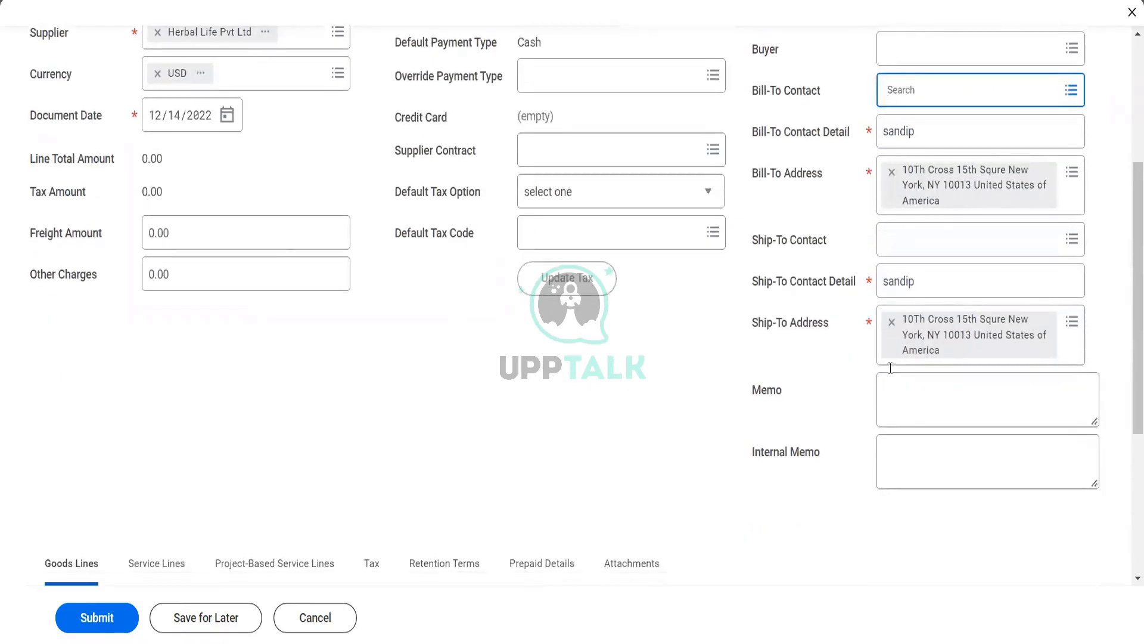
{"action": "left_click", "coordinate": [900, 388]}
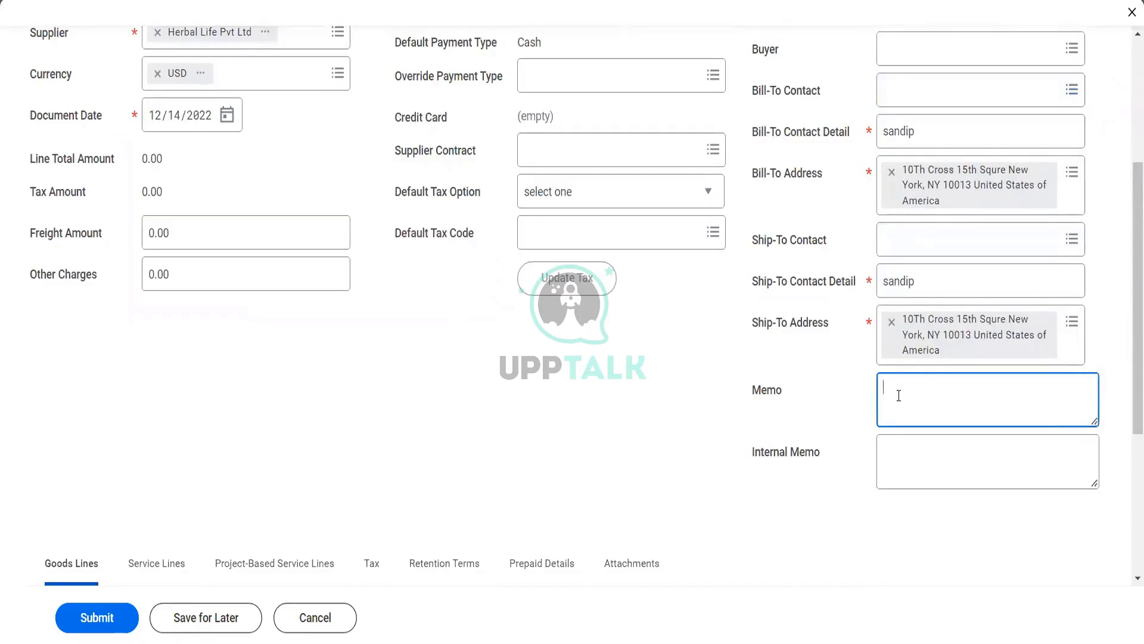
{"action": "type", "text": "This is our Frs"}
{"action": "key", "text": "BackSpace"}
{"action": "key", "text": "BackSpace"}
{"action": "type", "text": "rst"}
{"action": "key", "text": "BackSpace"}
{"action": "key", "text": "BackSpace"}
{"action": "key", "text": "BackSpace"}
{"action": "key", "text": "BackSpace"}
{"action": "left_click", "coordinate": [899, 396]}
{"action": "type", "text": "rst"}
{"action": "key", "text": "BackSpace"}
{"action": "key", "text": "BackSpace"}
{"action": "key", "text": "BackSpace"}
{"action": "key", "text": "Right"}
{"action": "key", "text": "Right"}
{"action": "key", "text": "Right"}
{"action": "key", "text": "Right"}
{"action": "key", "text": "Right"}
{"action": "type", "text": "irst PO"}
Write an internal memo stating this PO memo is for internal employees only
{"action": "left_click", "coordinate": [920, 447]}
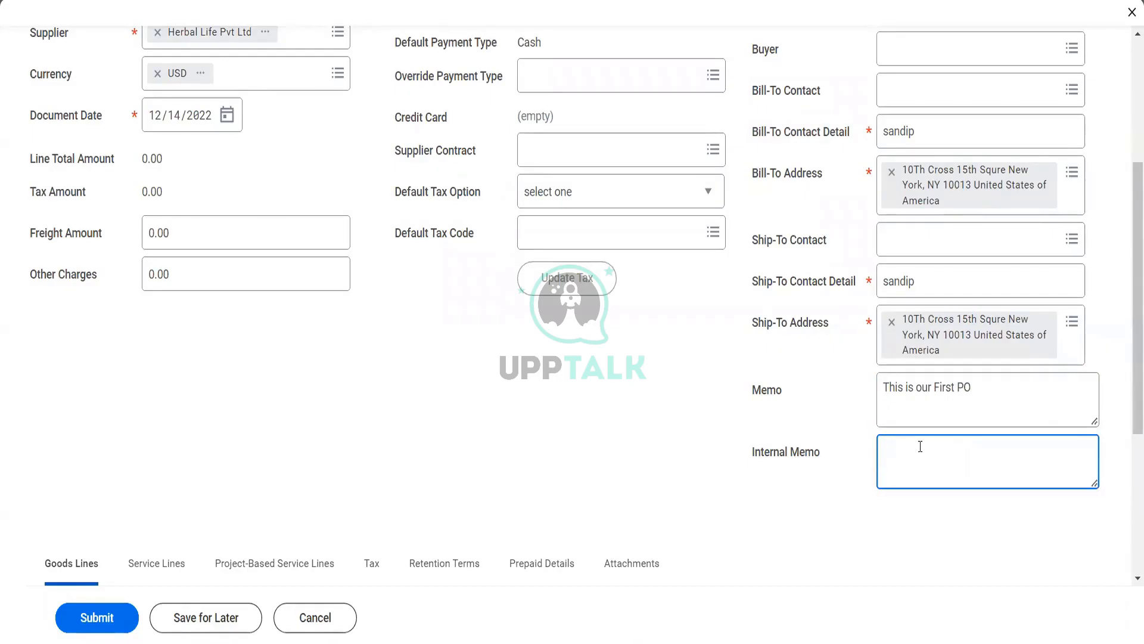
{"action": "type", "text": "This P"}
{"action": "type", "text": "O is "}
{"action": "type", "text": "cteaed"}
{"action": "key", "text": "BackSpace"}
{"action": "key", "text": "BackSpace"}
{"action": "key", "text": "BackSpace"}
{"action": "key", "text": "BackSpace"}
{"action": "key", "text": "BackSpace"}
{"action": "type", "text": "reacted"}
{"action": "key", "text": "BackSpace"}
{"action": "key", "text": "BackSpace"}
{"action": "key", "text": "BackSpace"}
{"action": "key", "text": "BackSpace"}
{"action": "key", "text": "BackSpace"}
{"action": "key", "text": "BackSpace"}
{"action": "key", "text": "BackSpace"}
{"action": "key", "text": "BackSpace"}
{"action": "key", "text": "BackSpace"}
{"action": "key", "text": "BackSpace"}
{"action": "key", "text": "BackSpace"}
{"action": "key", "text": "BackSpace"}
{"action": "key", "text": "BackSpace"}
{"action": "type", "text": "is"}
{"action": "key", "text": "BackSpace"}
{"action": "key", "text": "BackSpace"}
{"action": "key", "text": "BackSpace"}
{"action": "type", "text": "memo is for iner"}
{"action": "key", "text": "BackSpace"}
{"action": "key", "text": "BackSpace"}
{"action": "type", "text": "tner al"}
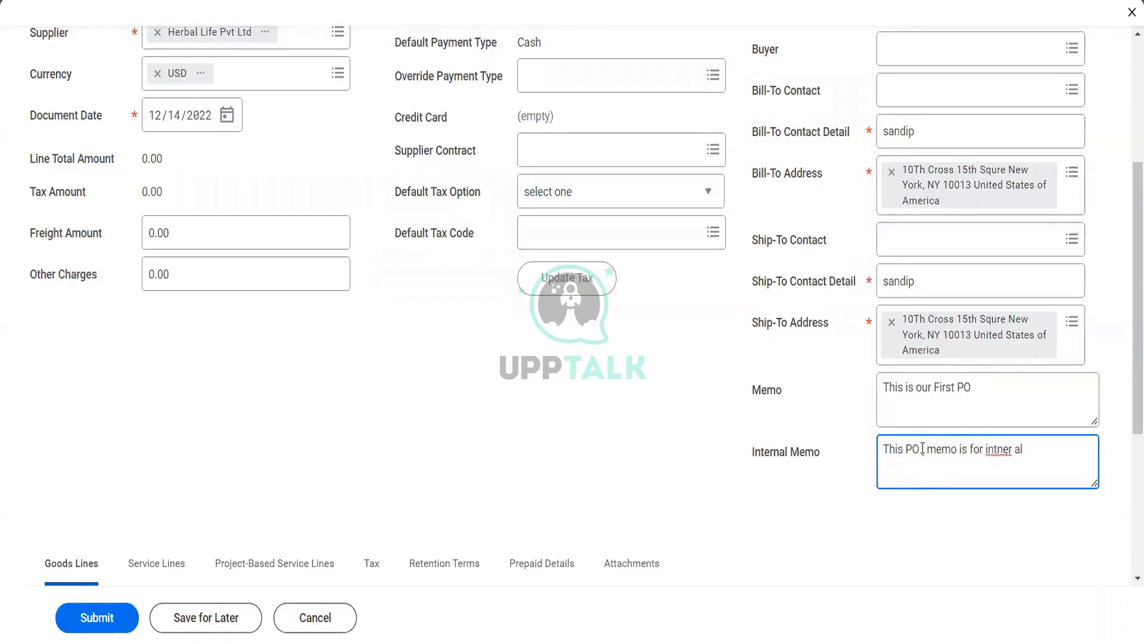
{"action": "key", "text": "BackSpace"}
{"action": "key", "text": "BackSpace"}
{"action": "key", "text": "BackSpace"}
{"action": "key", "text": "BackSpace"}
{"action": "key", "text": "BackSpace"}
{"action": "key", "text": "BackSpace"}
{"action": "key", "text": "BackSpace"}
{"action": "type", "text": "tername"}
{"action": "key", "text": "BackSpace"}
{"action": "type", "text": "employees "}
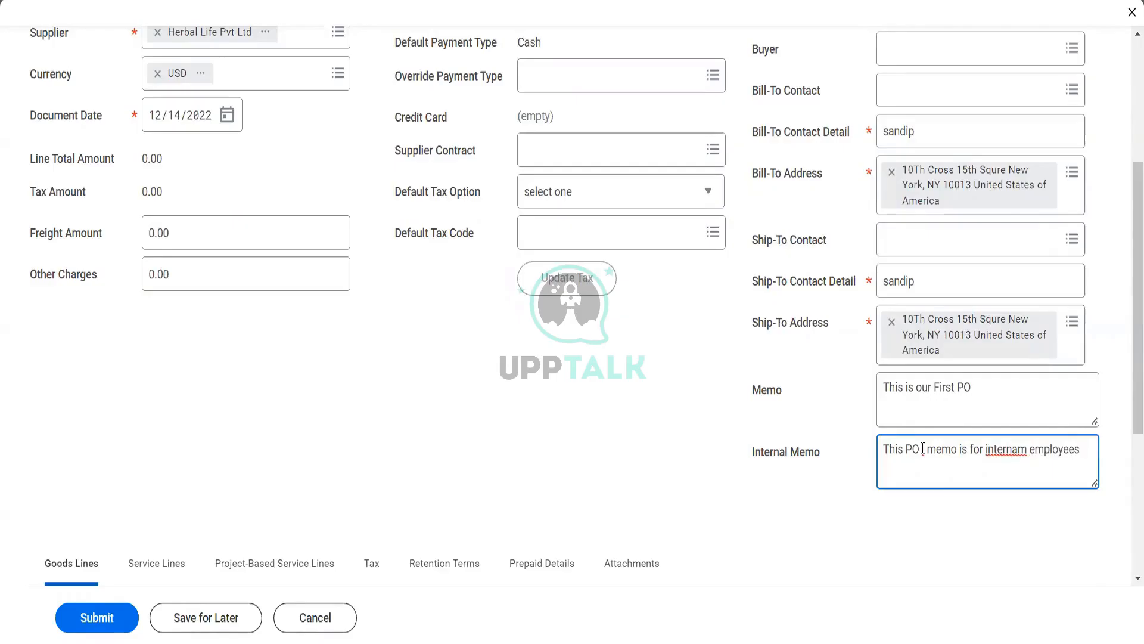
{"action": "type", "text": "onlhy"}
{"action": "left_click", "coordinate": [921, 448]}
Insert one blank row on the Goods Lines tab
{"action": "scroll", "coordinate": [874, 462], "scroll_direction": "down", "scroll_amount": 5}
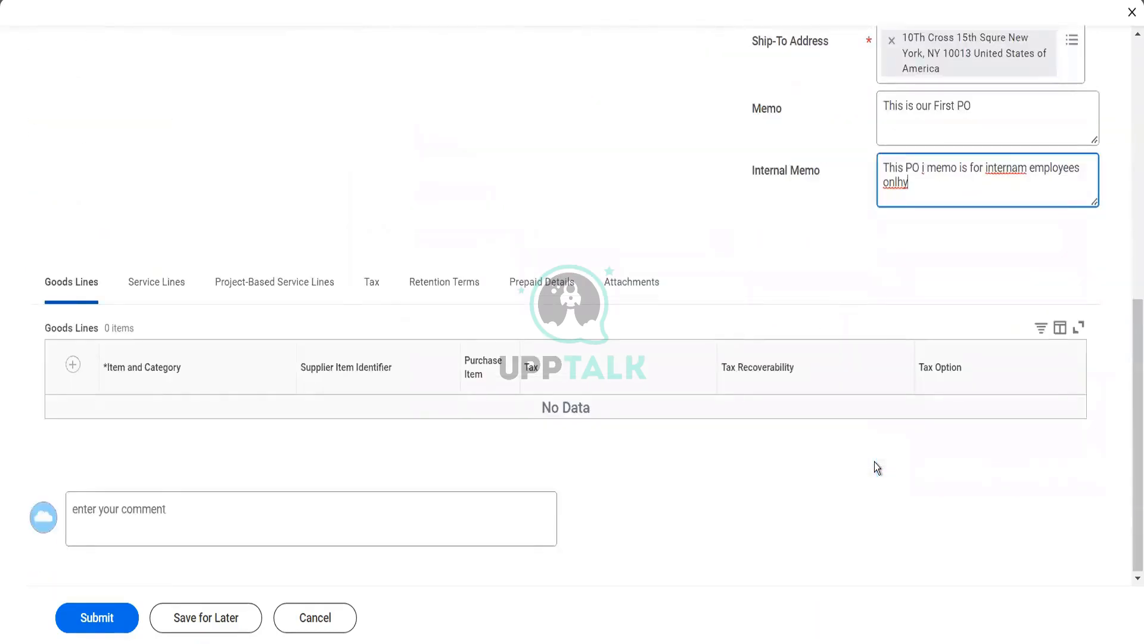
{"action": "left_click", "coordinate": [73, 365]}
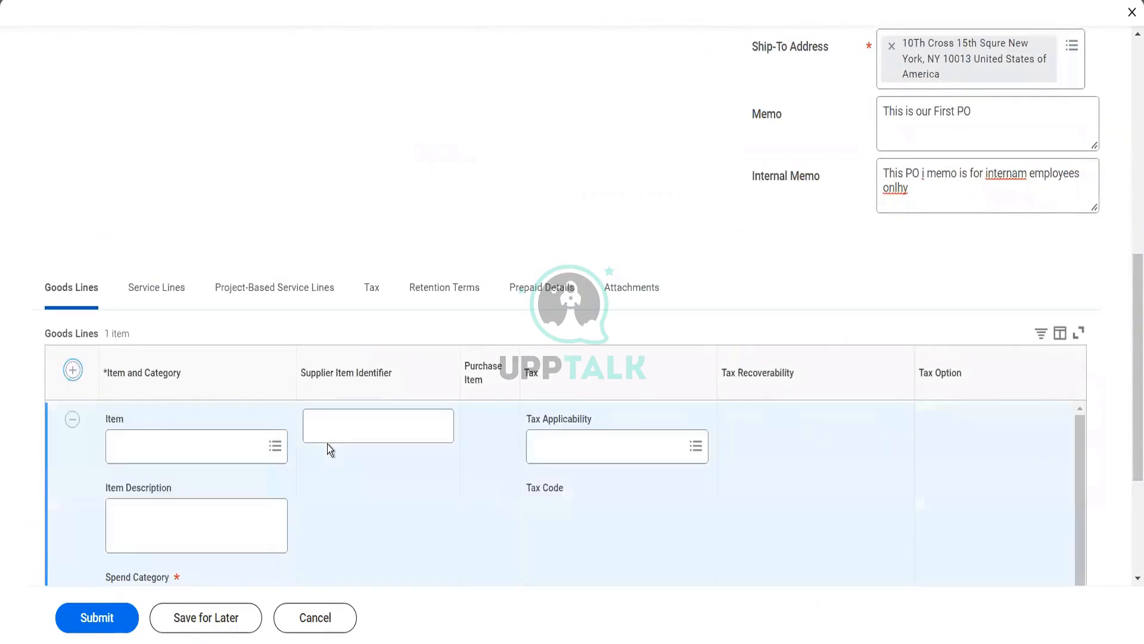
{"action": "scroll", "coordinate": [327, 441], "scroll_direction": "down", "scroll_amount": 4}
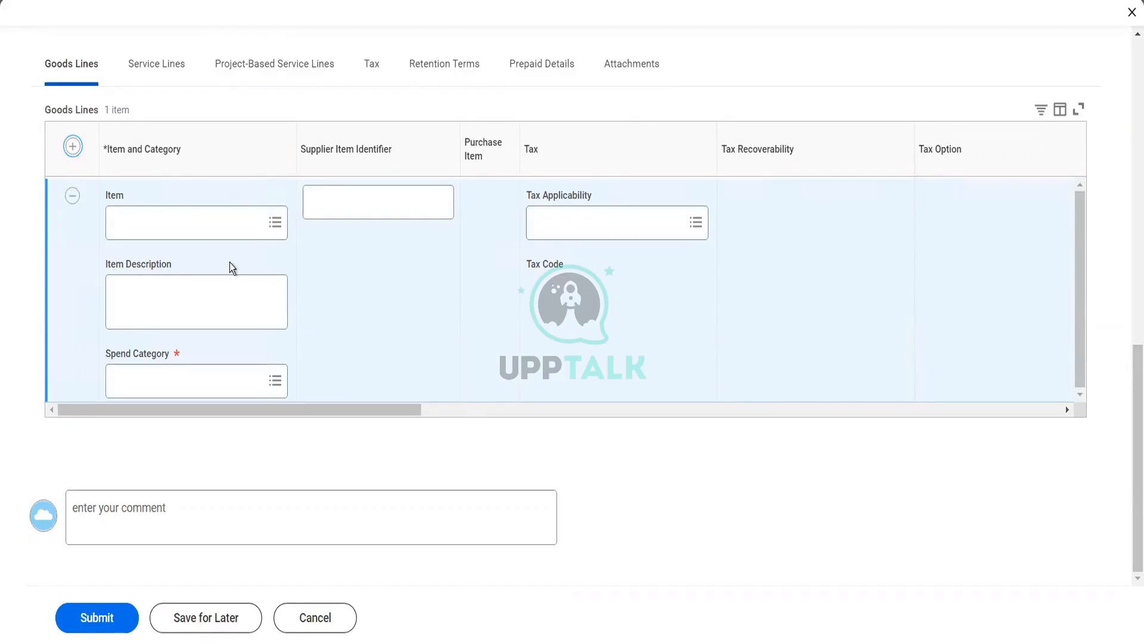
Set the goods line's Spend Category to Entertainment and dismiss its details card
{"action": "left_click", "coordinate": [201, 382]}
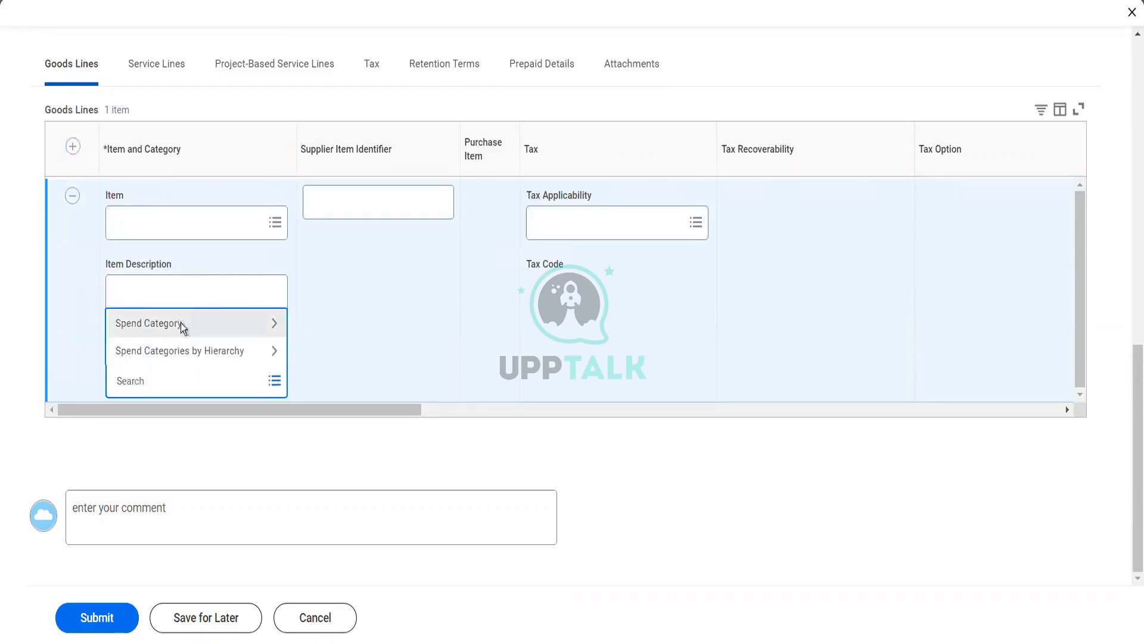
{"action": "left_click", "coordinate": [181, 323]}
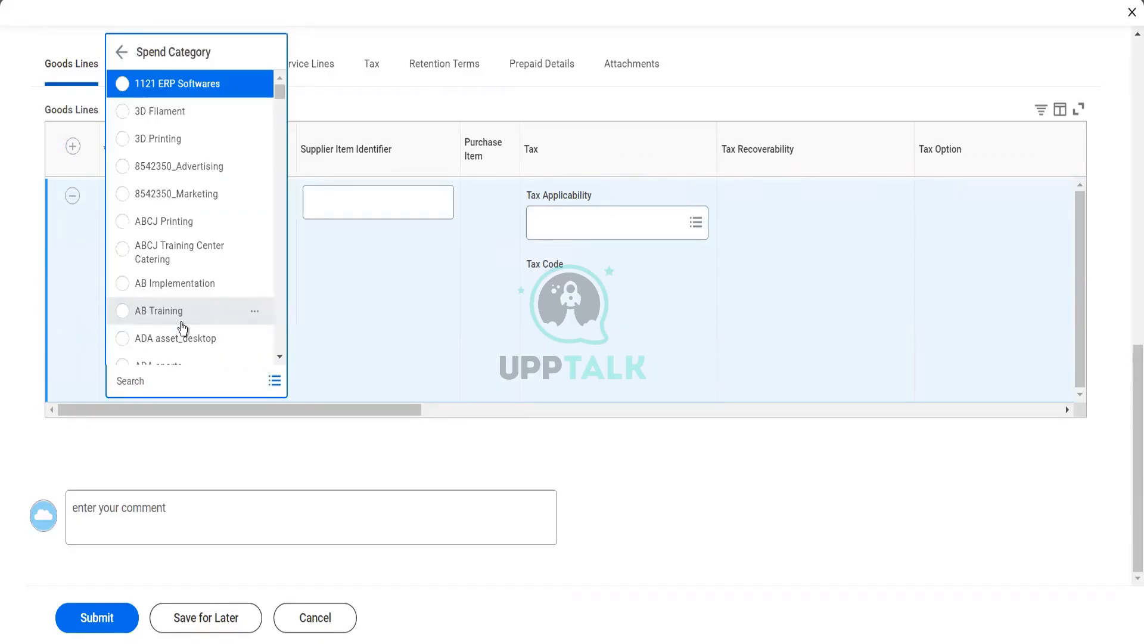
{"action": "scroll", "coordinate": [183, 328], "scroll_direction": "down", "scroll_amount": 8}
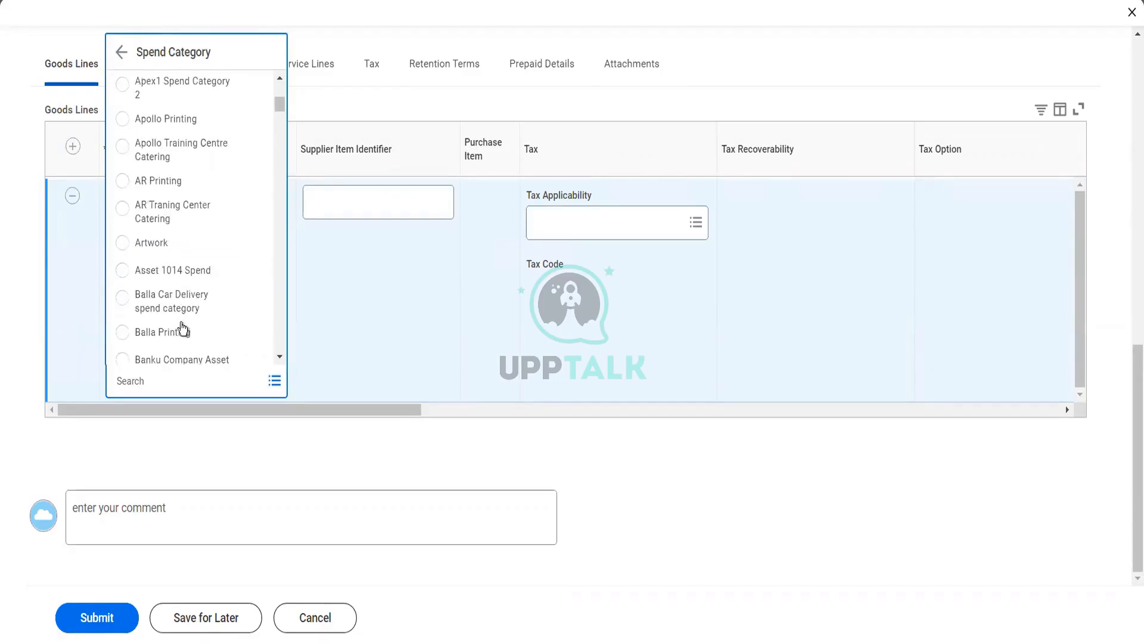
{"action": "scroll", "coordinate": [180, 324], "scroll_direction": "down", "scroll_amount": 4}
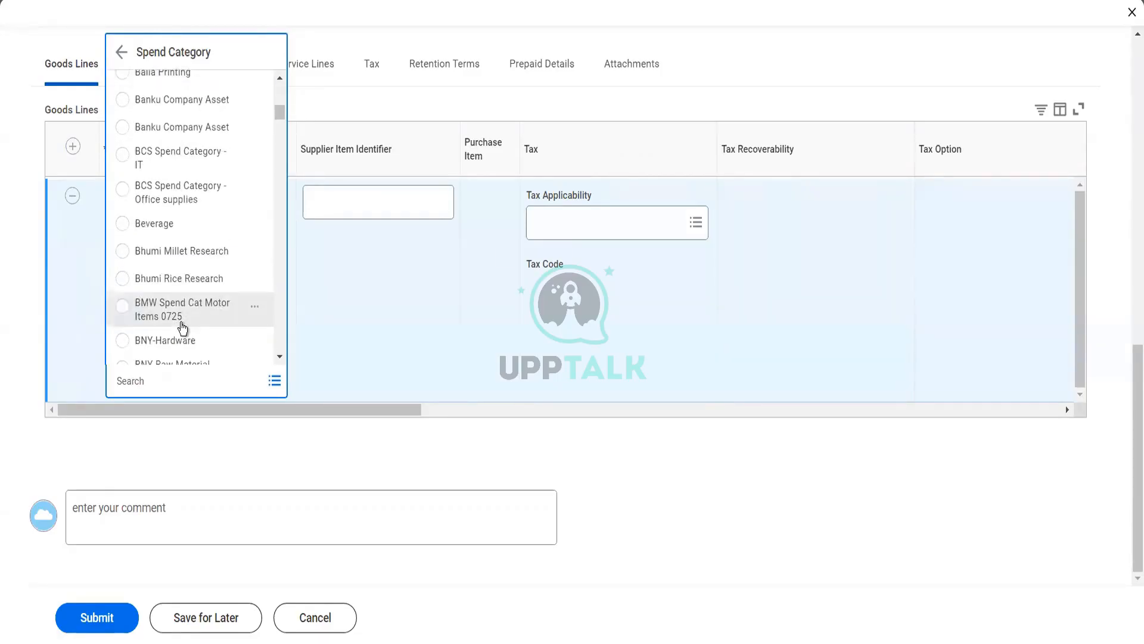
{"action": "left_click", "coordinate": [179, 380]}
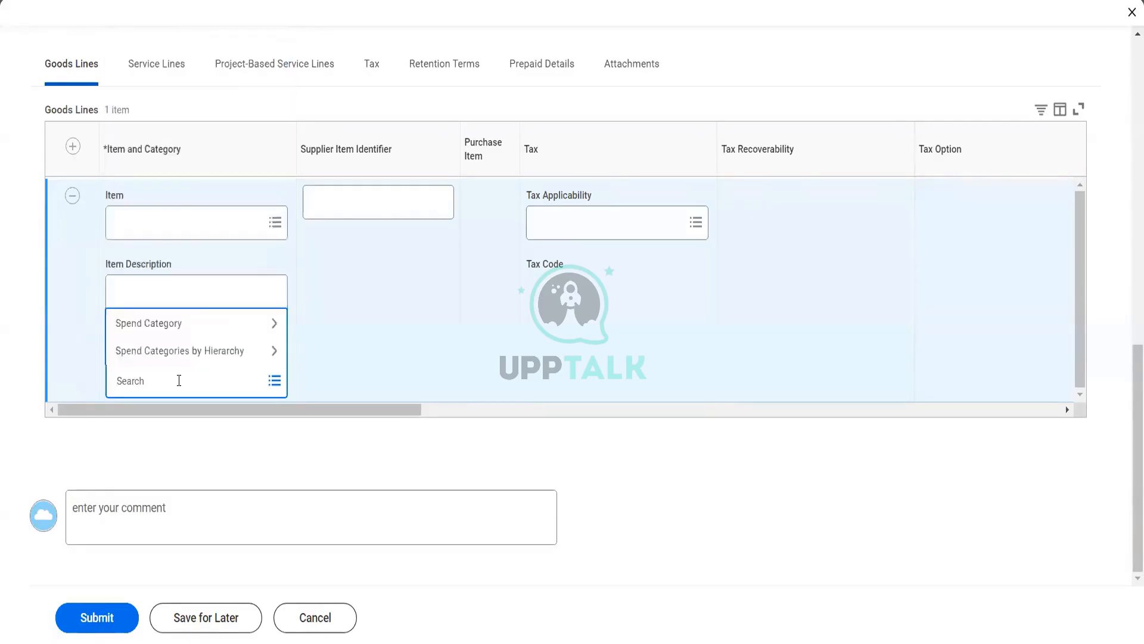
{"action": "type", "text": "enter"}
{"action": "key", "text": "Return"}
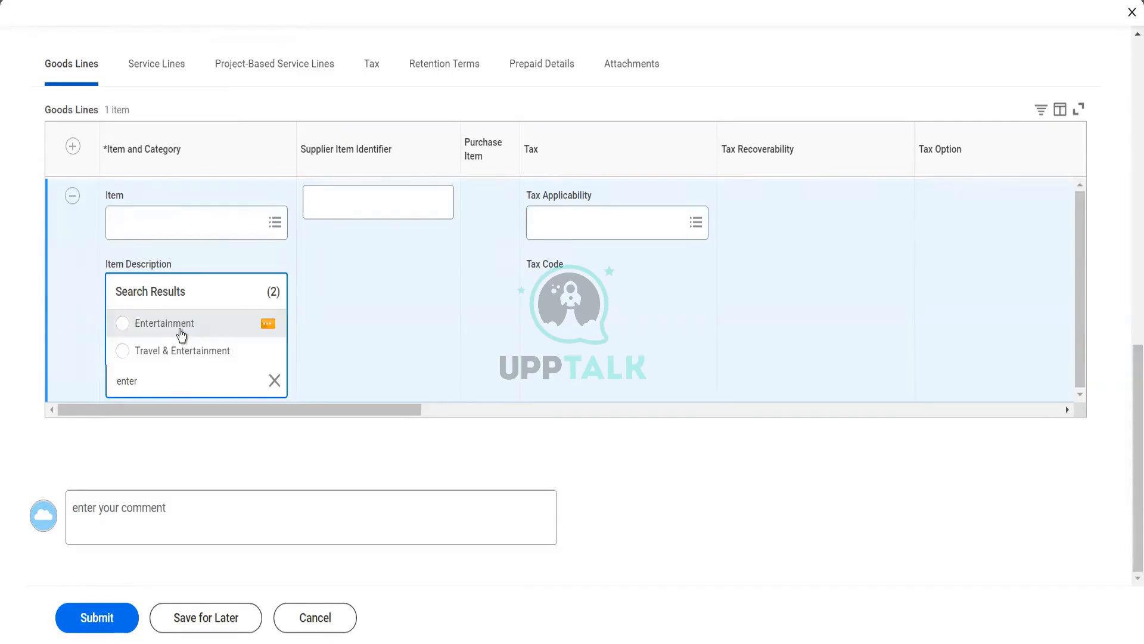
{"action": "left_click", "coordinate": [181, 335]}
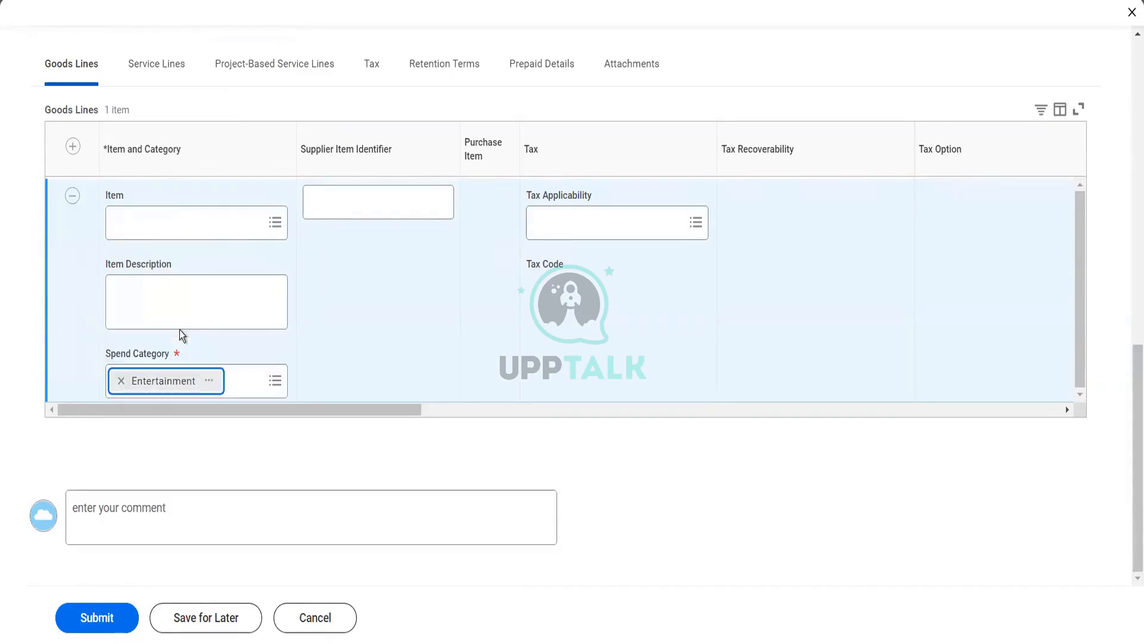
{"action": "left_click", "coordinate": [212, 382]}
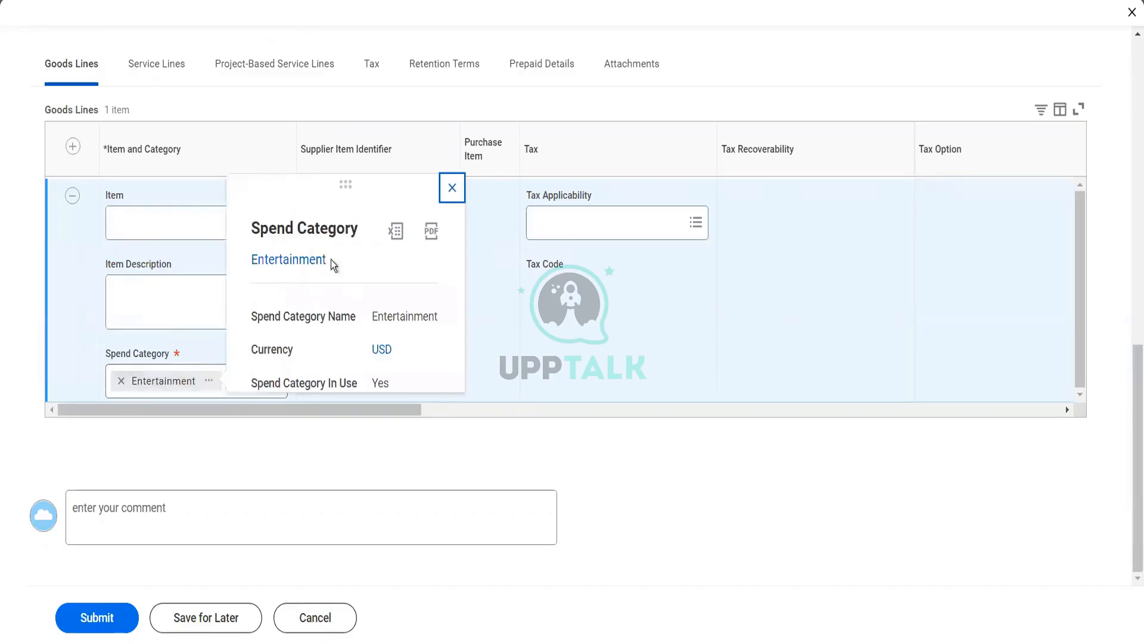
{"action": "right_click", "coordinate": [309, 266]}
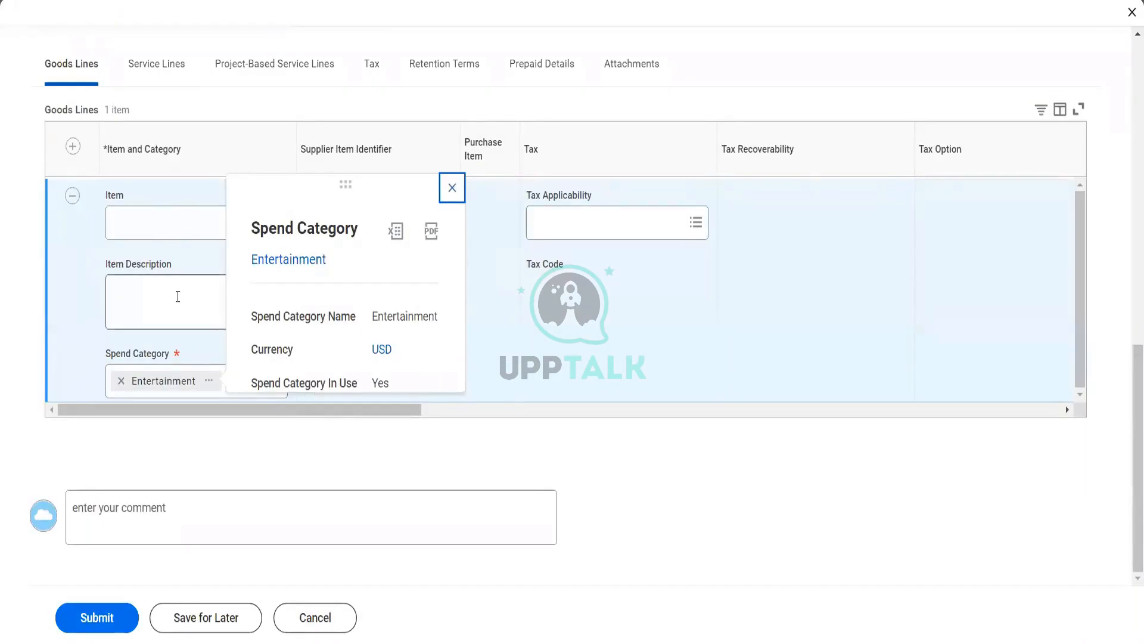
{"action": "left_click", "coordinate": [88, 316]}
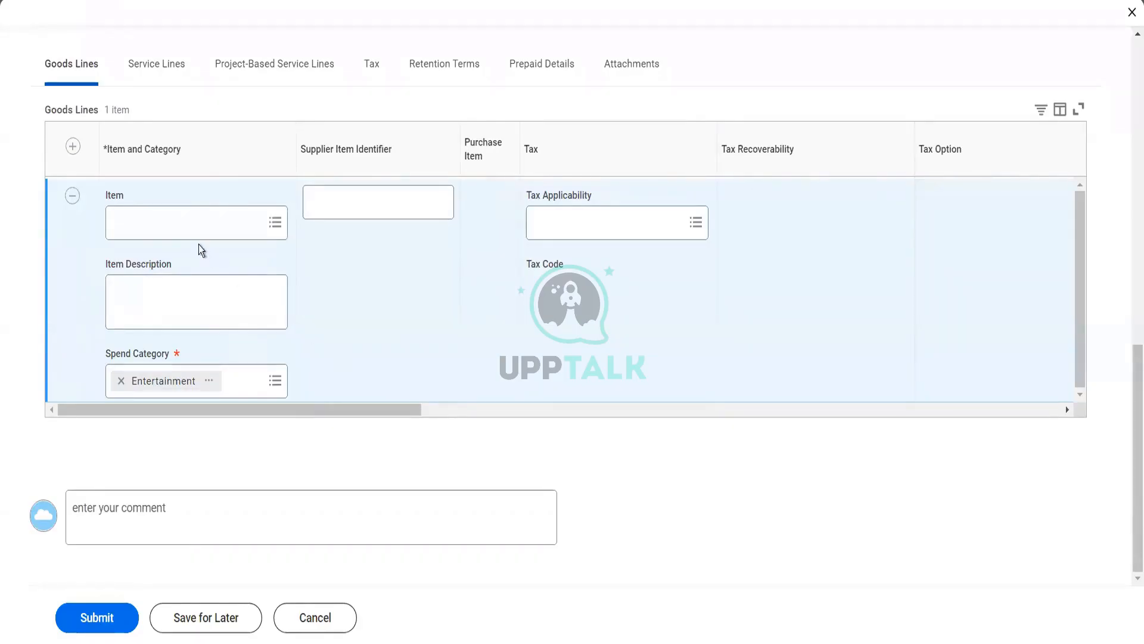
Select item ST1234 - Shows Ticket for the goods line
{"action": "left_click", "coordinate": [198, 230]}
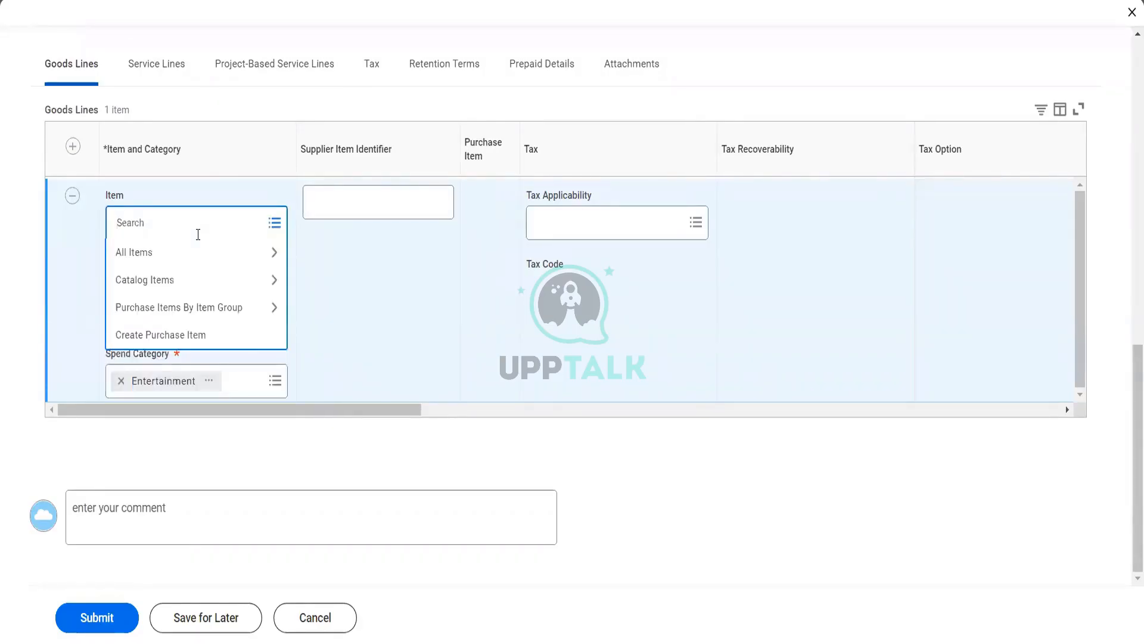
{"action": "type", "text": "show ticket"}
{"action": "key", "text": "Return"}
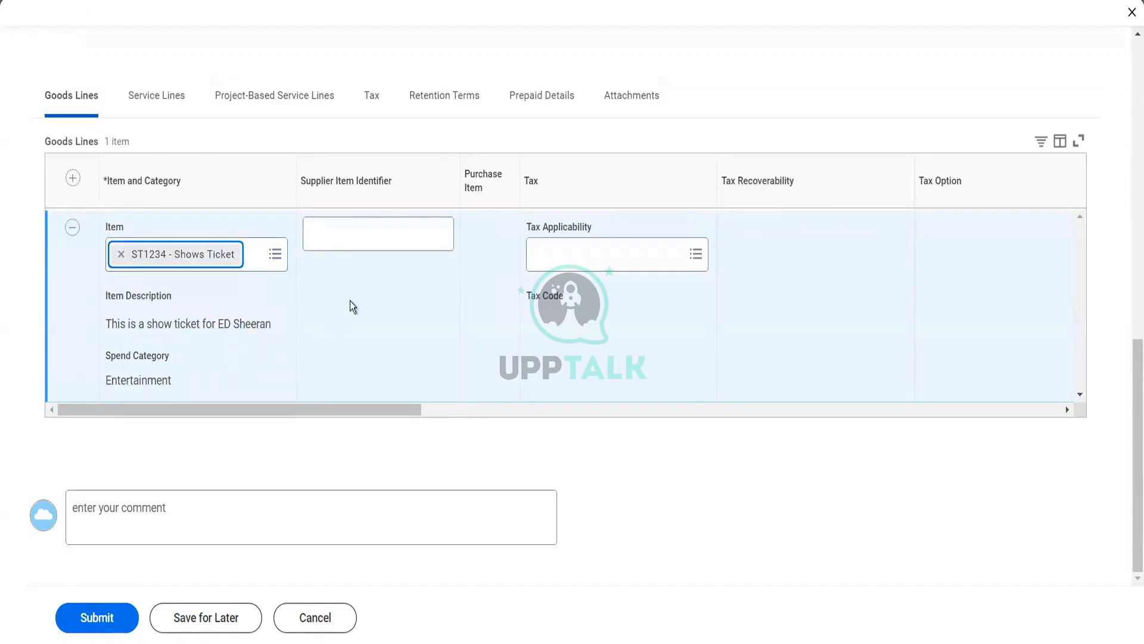
{"action": "left_click", "coordinate": [392, 236]}
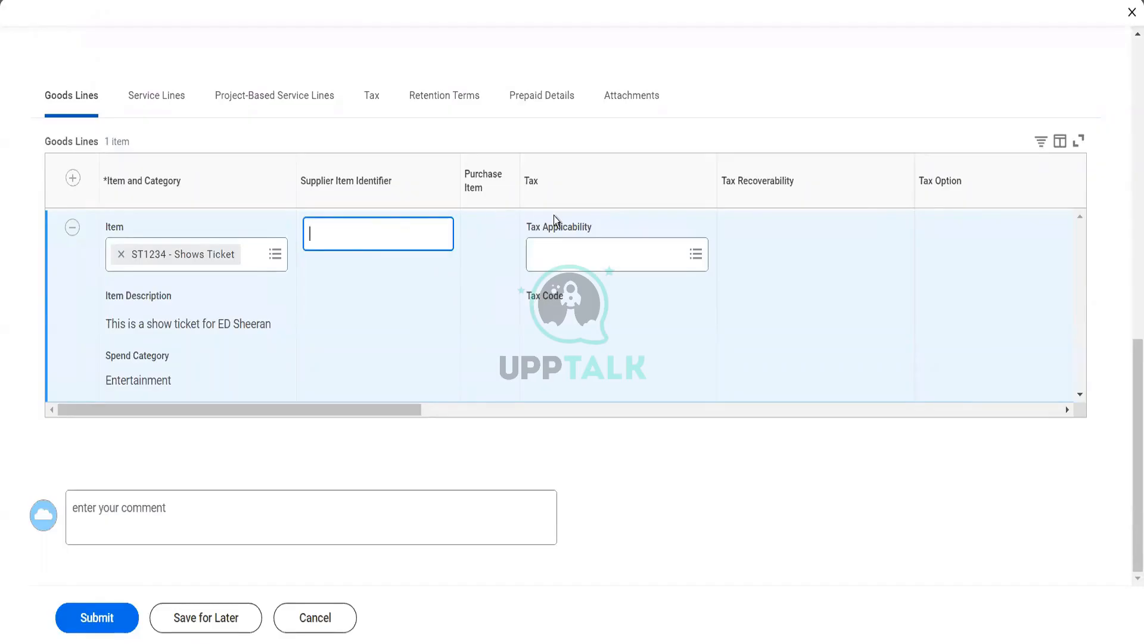
Set the goods line's tax applicability to Input VAT
{"action": "left_click", "coordinate": [591, 268]}
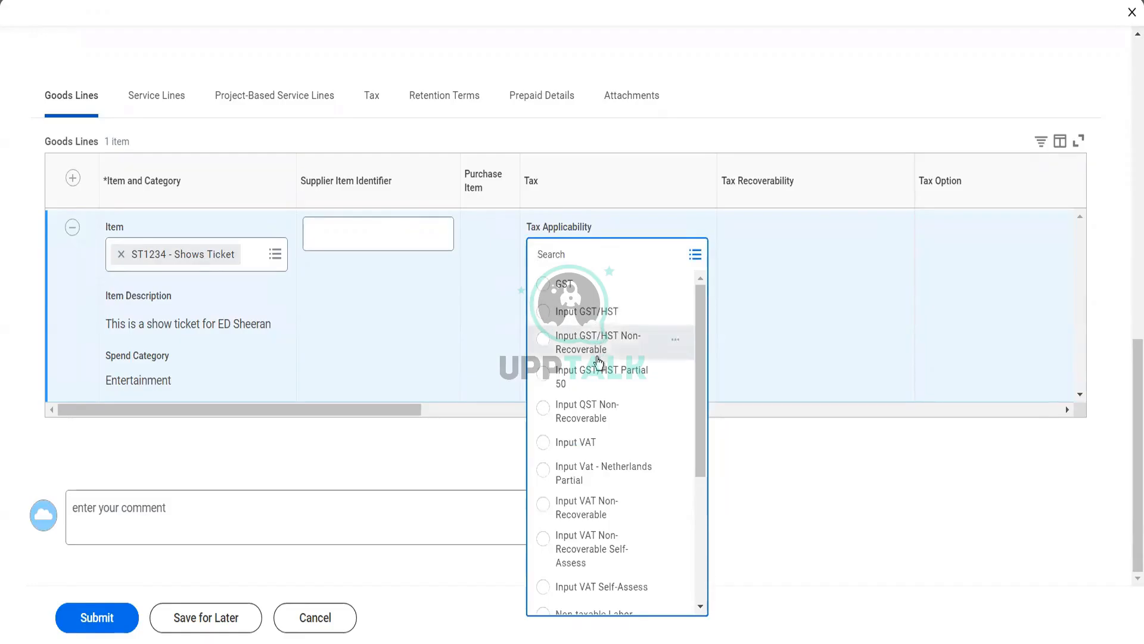
{"action": "left_click", "coordinate": [742, 395]}
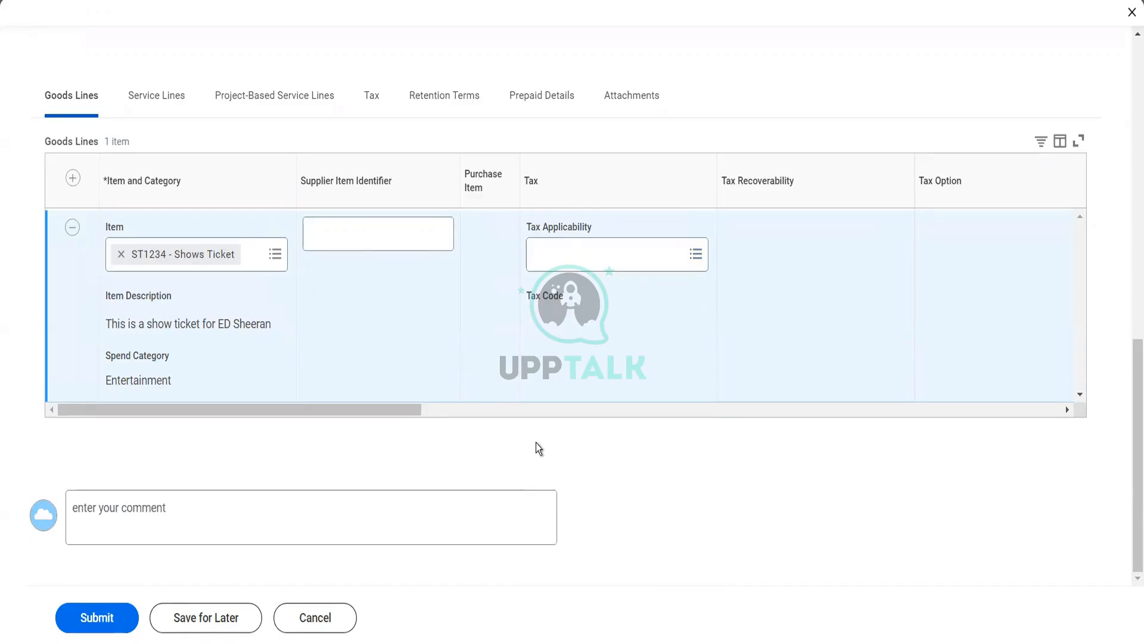
{"action": "left_click", "coordinate": [559, 255]}
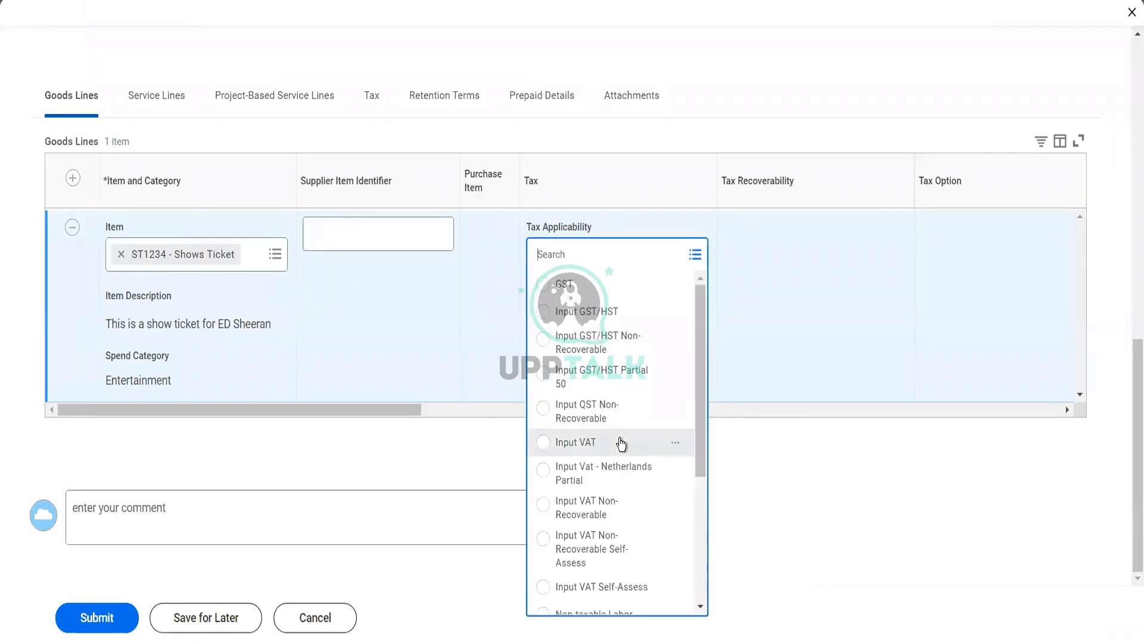
{"action": "left_click", "coordinate": [621, 443]}
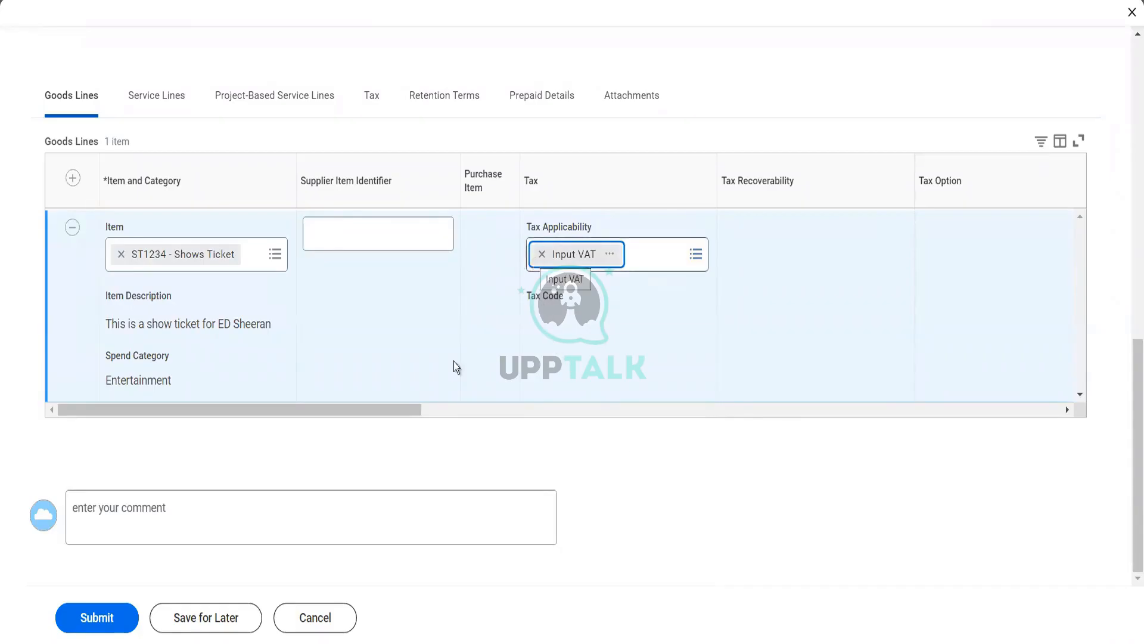
{"action": "left_click_drag", "start_coordinate": [403, 409], "coordinate": [606, 416]}
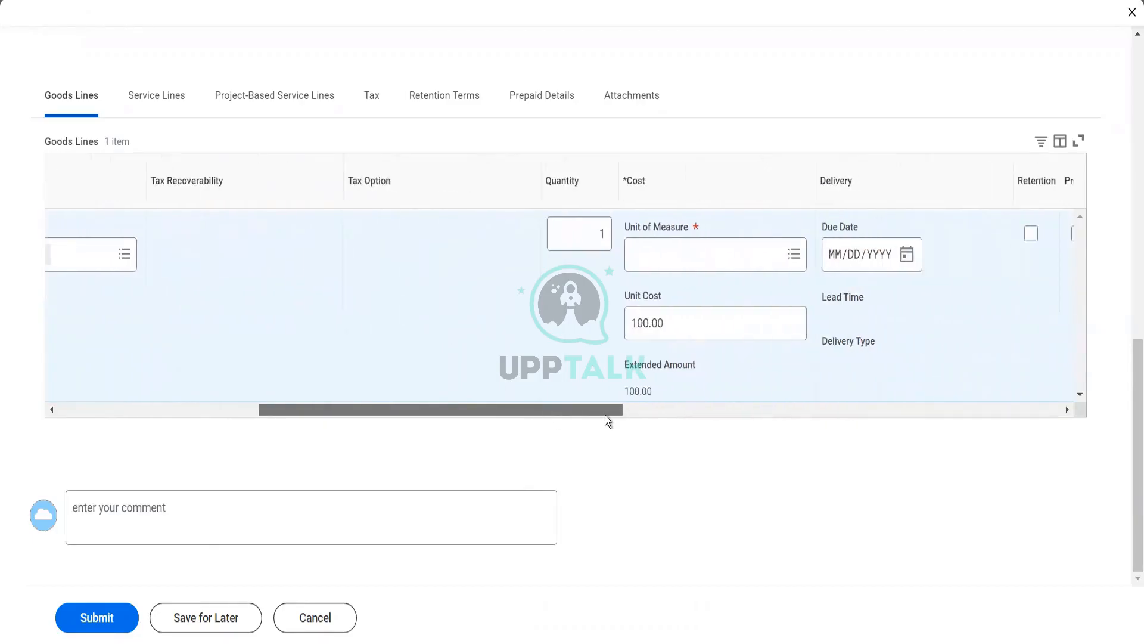
Set the goods line quantity to 12 with unit Each, giving an extended amount of 1,200.00
{"action": "left_click", "coordinate": [571, 233]}
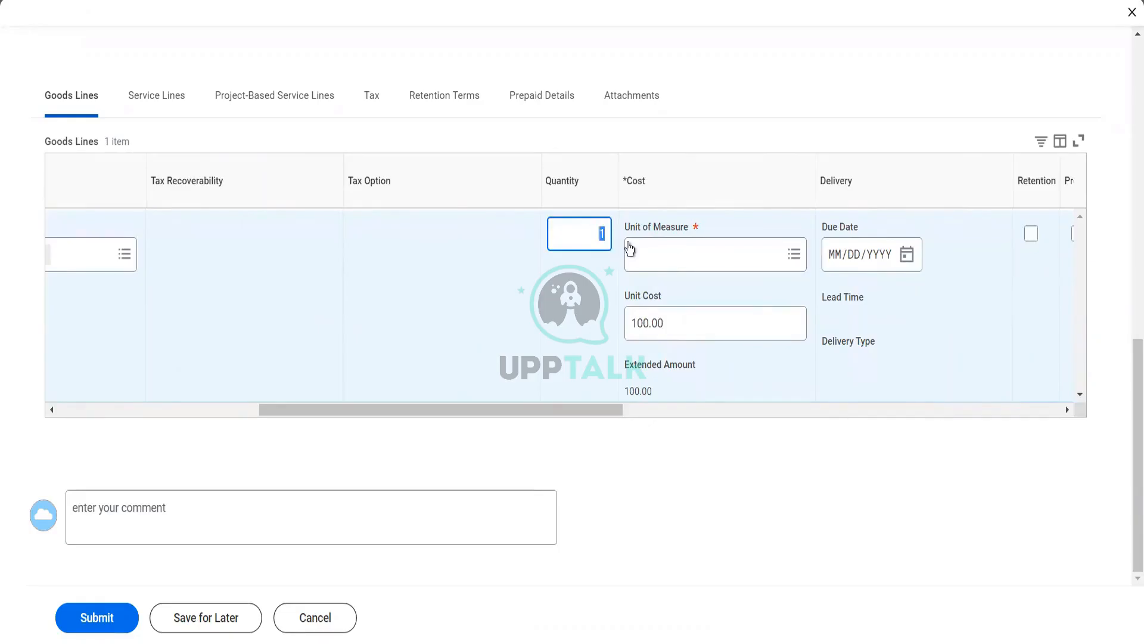
{"action": "type", "text": "12"}
{"action": "left_click", "coordinate": [630, 250]}
{"action": "type", "text": "r"}
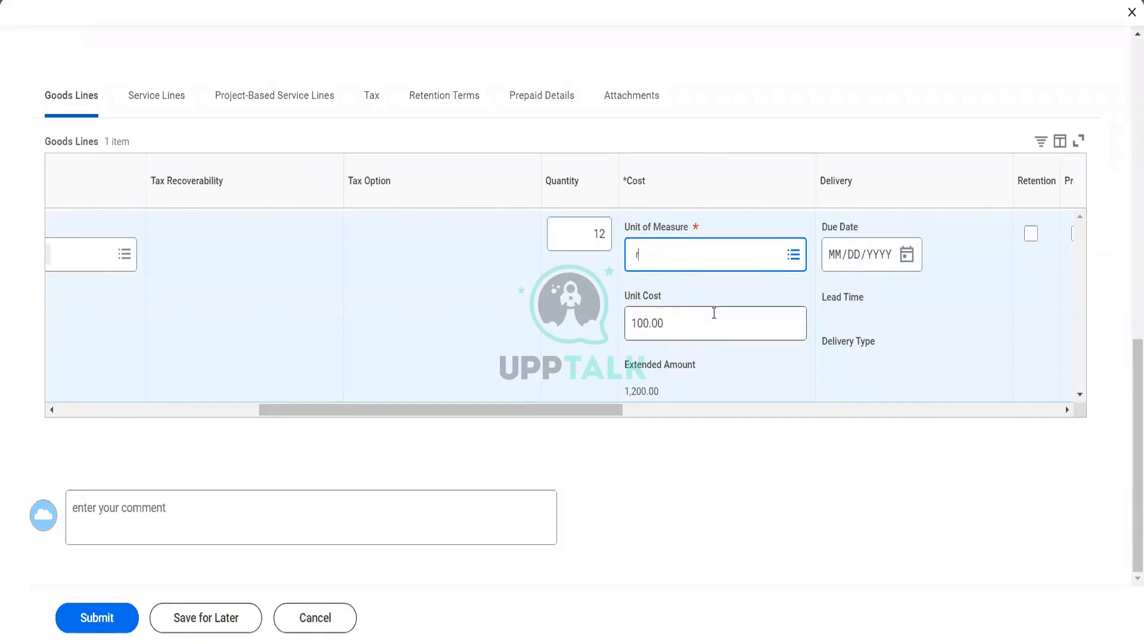
{"action": "key", "text": "BackSpace"}
{"action": "type", "text": "each"}
{"action": "key", "text": "Return"}
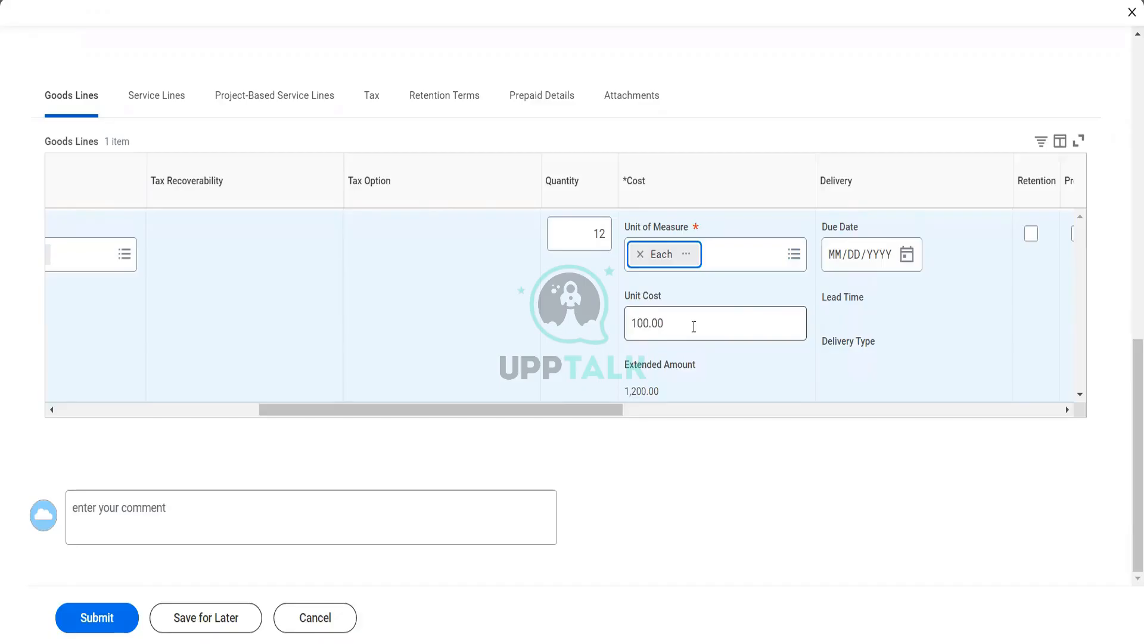
{"action": "left_click_drag", "start_coordinate": [603, 412], "coordinate": [693, 401]}
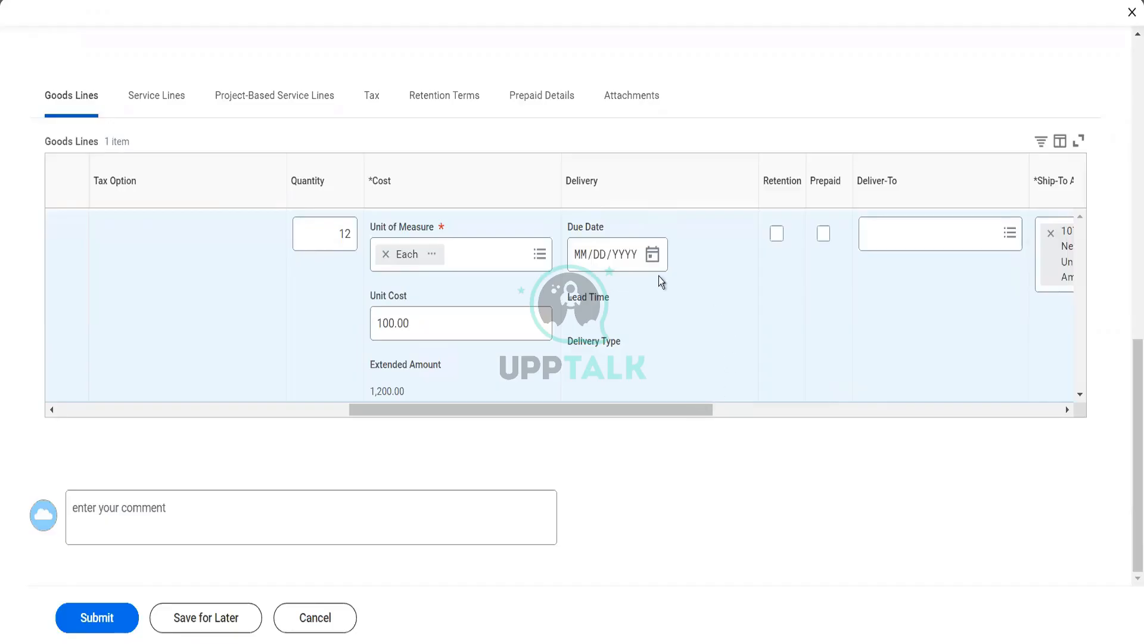
Pick December 15 (12/15/2022) as the goods line's due date, then scroll right to Ship-To
{"action": "left_click", "coordinate": [653, 255]}
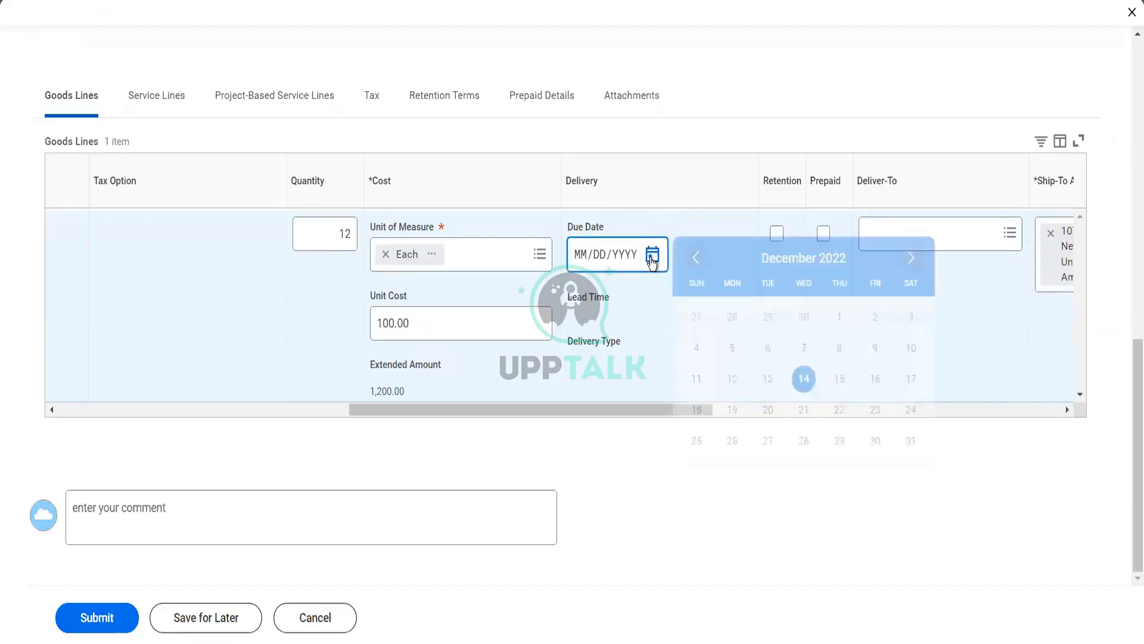
{"action": "left_click", "coordinate": [841, 383]}
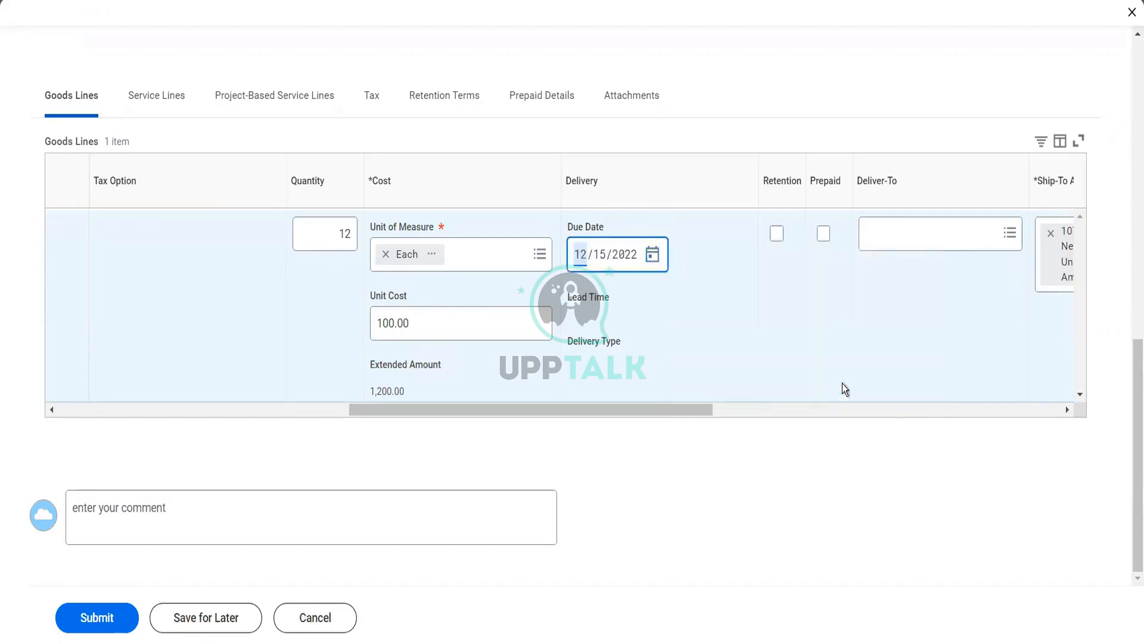
{"action": "left_click", "coordinate": [670, 417]}
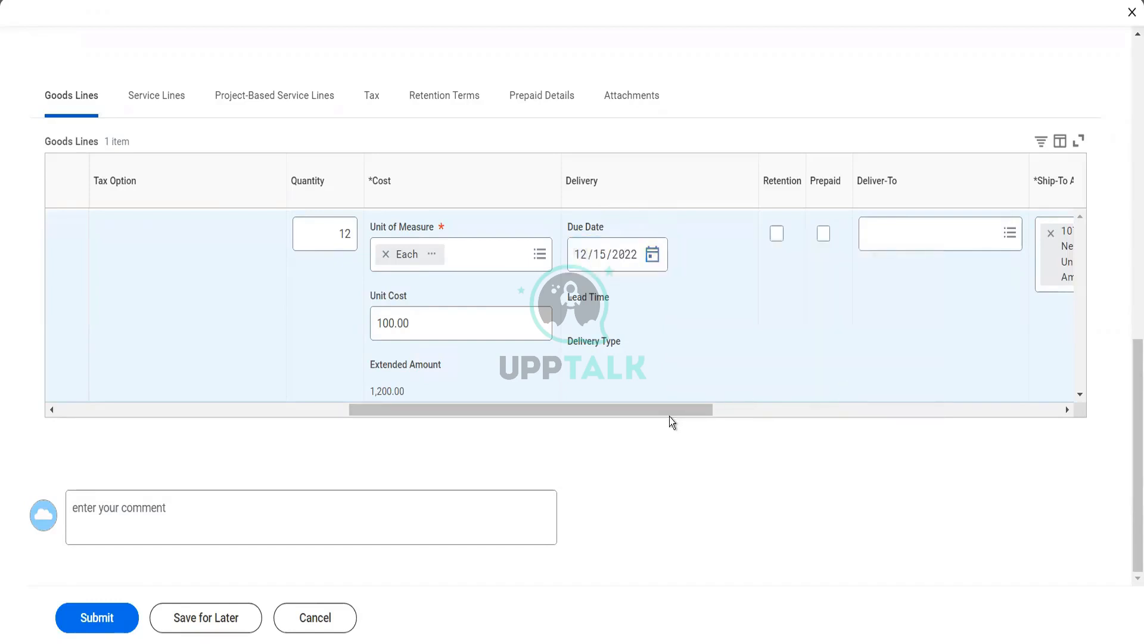
{"action": "left_click_drag", "start_coordinate": [670, 417], "coordinate": [723, 417]}
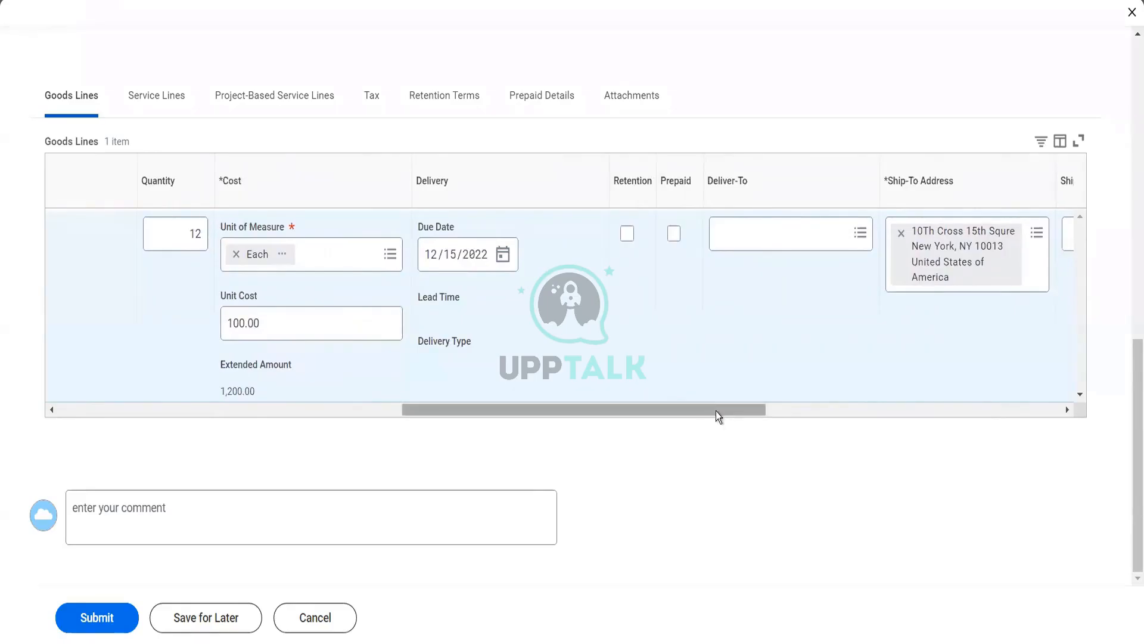
{"action": "left_click_drag", "start_coordinate": [716, 410], "coordinate": [764, 404]}
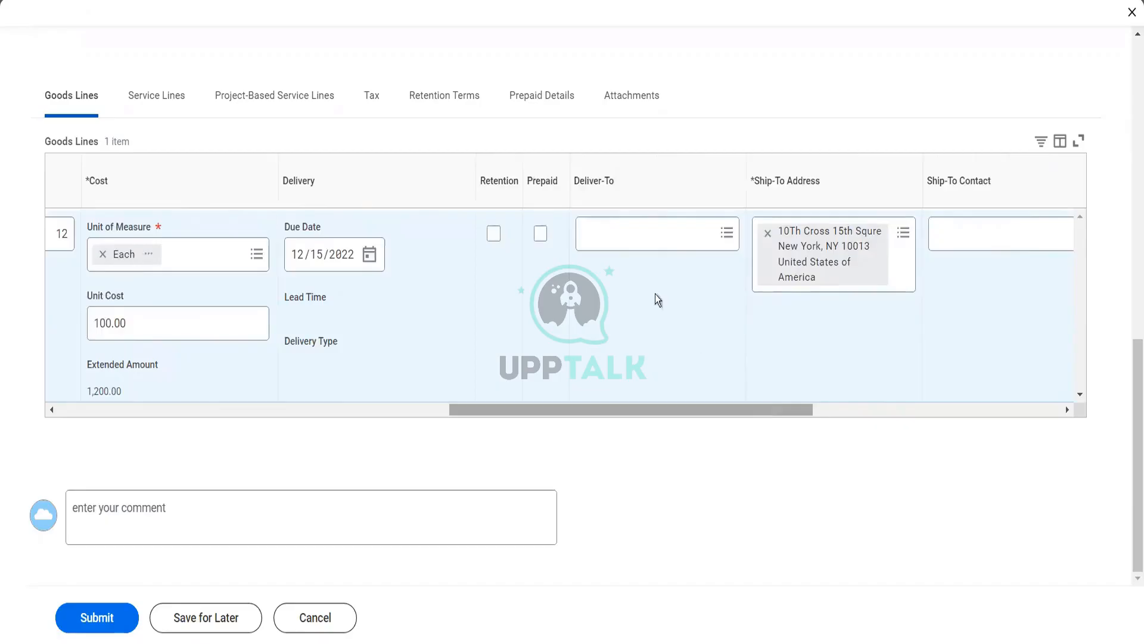
Search 'delhi' and choose Delhi as the goods line's Deliver-To location
{"action": "left_click", "coordinate": [627, 238]}
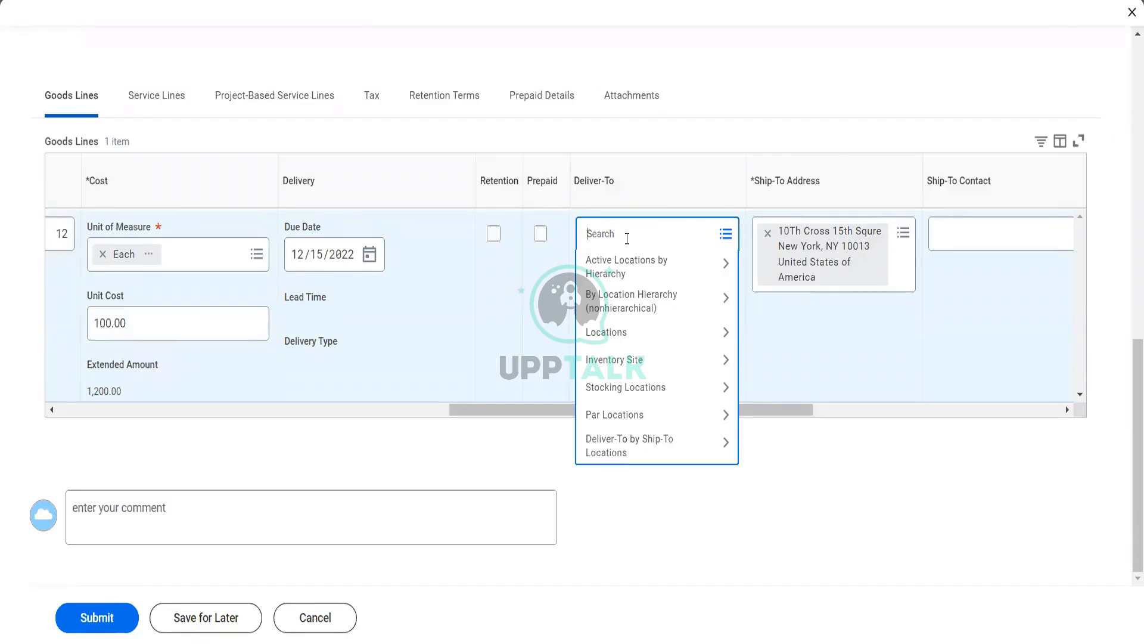
{"action": "type", "text": "delhi"}
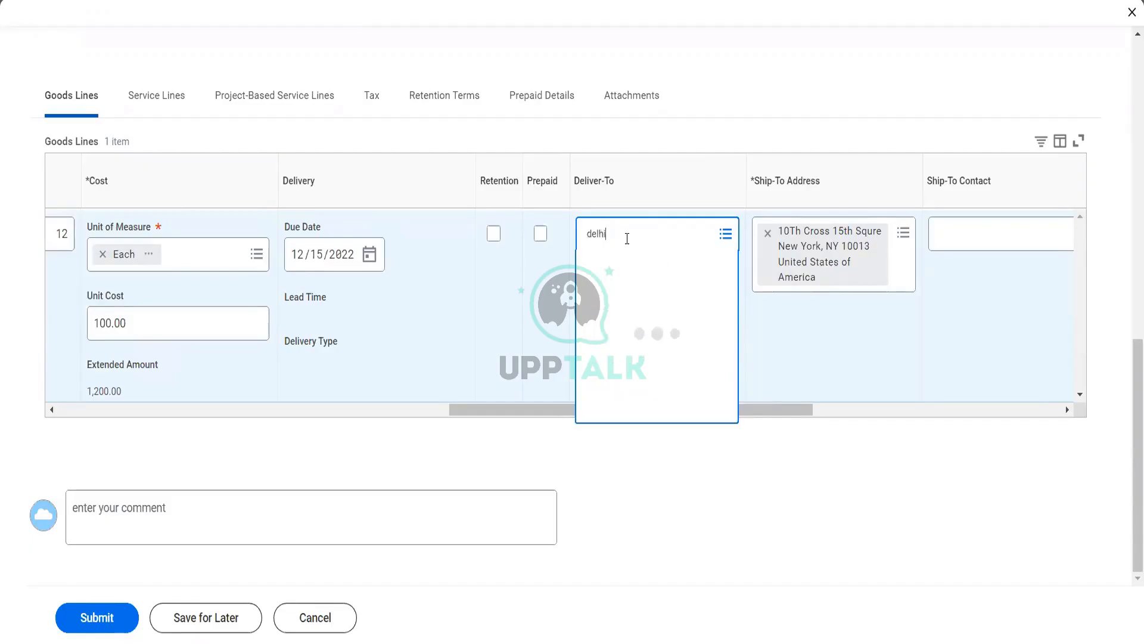
{"action": "left_click", "coordinate": [640, 309]}
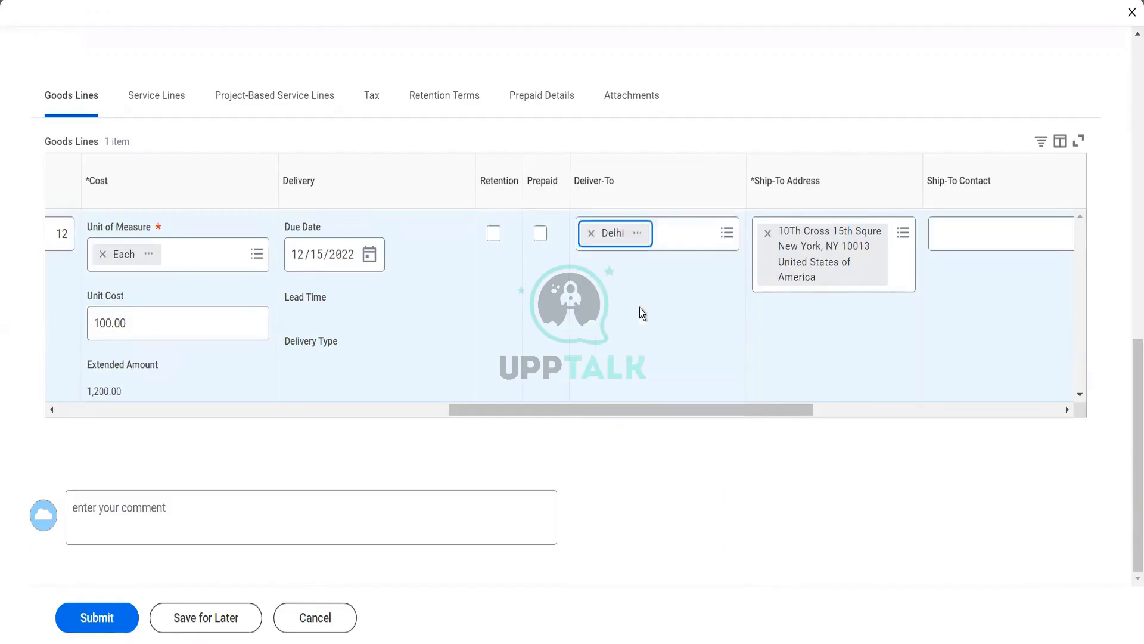
{"action": "left_click_drag", "start_coordinate": [646, 409], "coordinate": [755, 392]}
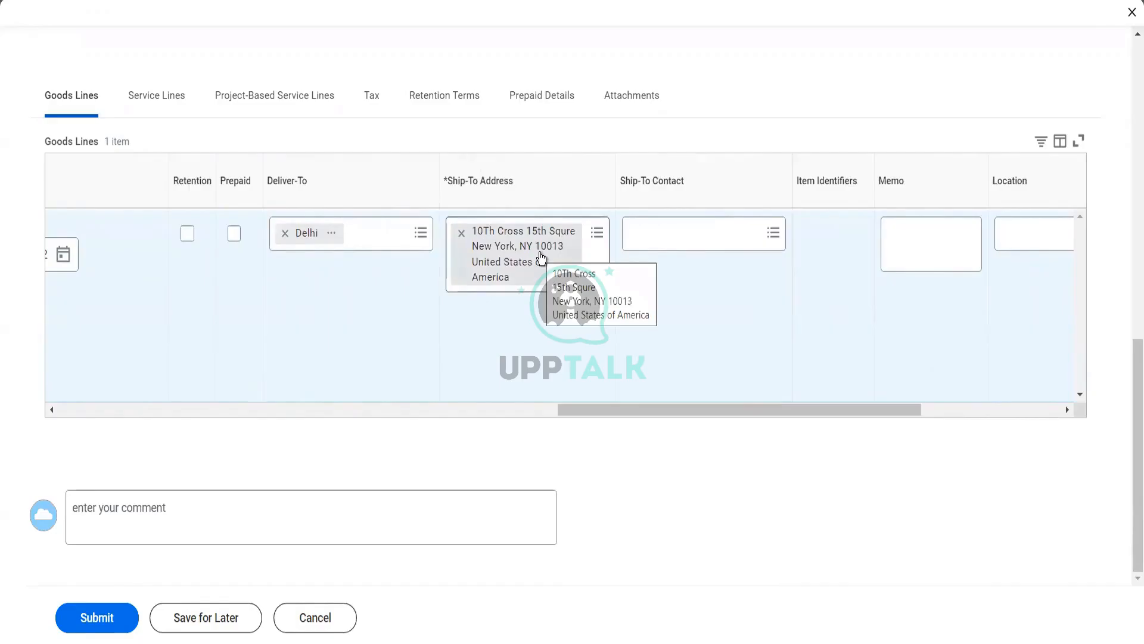
Search the contact's name and pick the matching employee as Ship-To Contact
{"action": "left_click", "coordinate": [710, 238]}
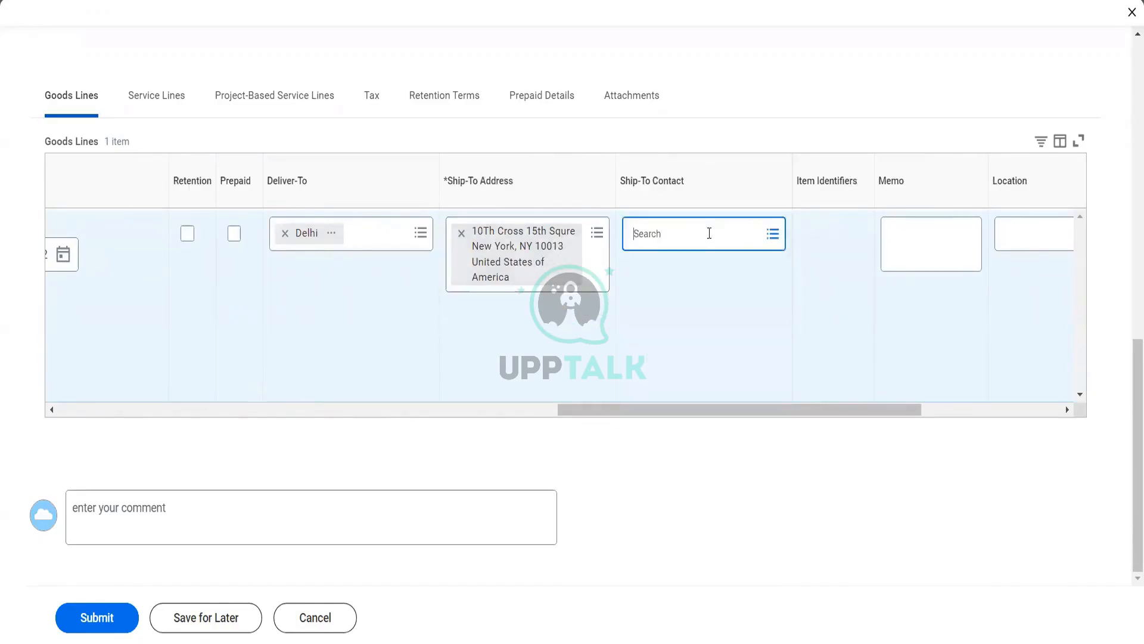
{"action": "type", "text": "ter ser"}
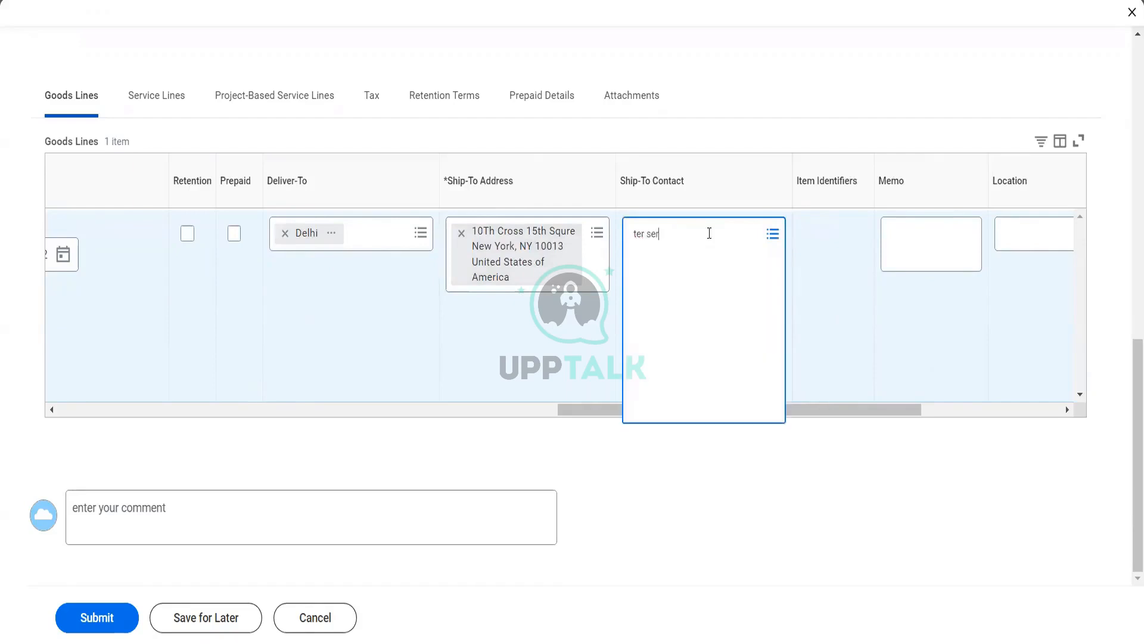
{"action": "key", "text": "Return"}
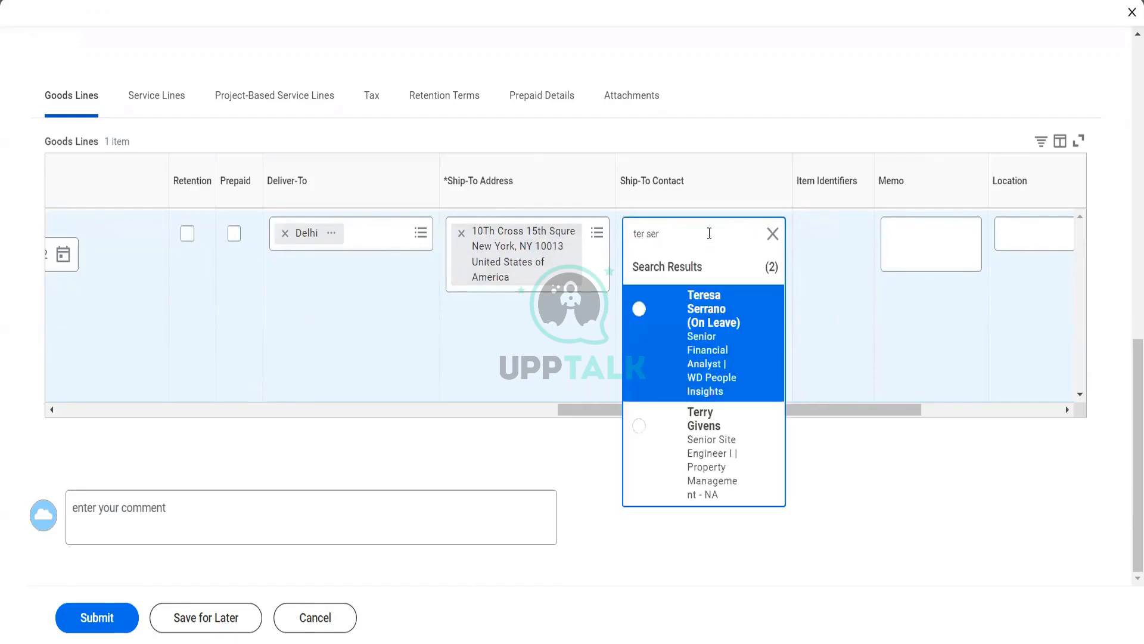
{"action": "left_click", "coordinate": [712, 348]}
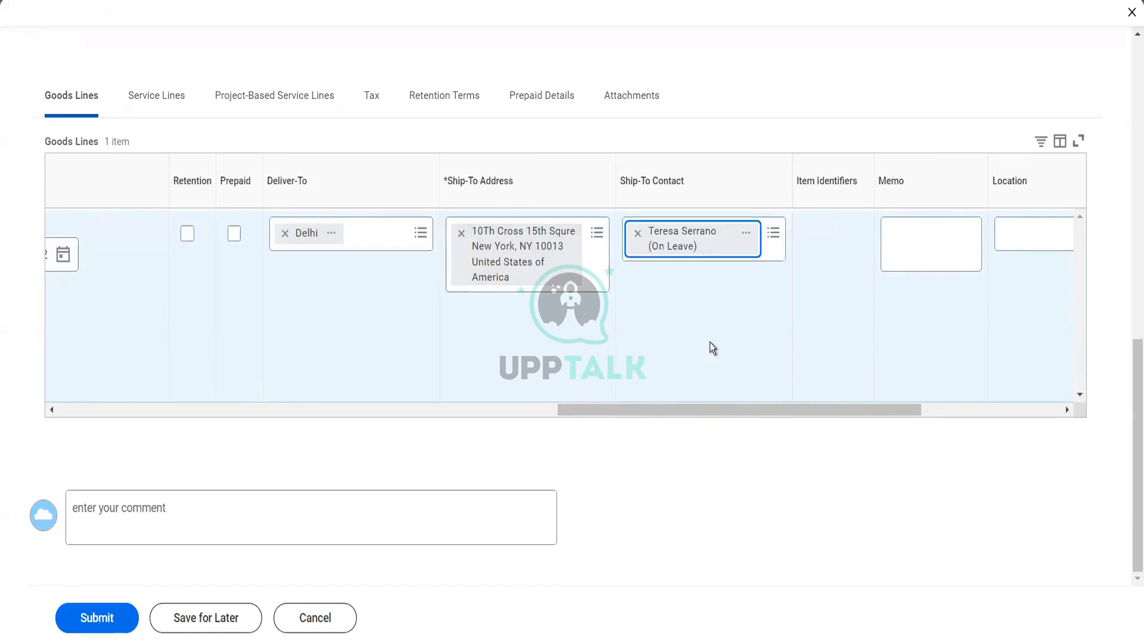
{"action": "left_click", "coordinate": [746, 416]}
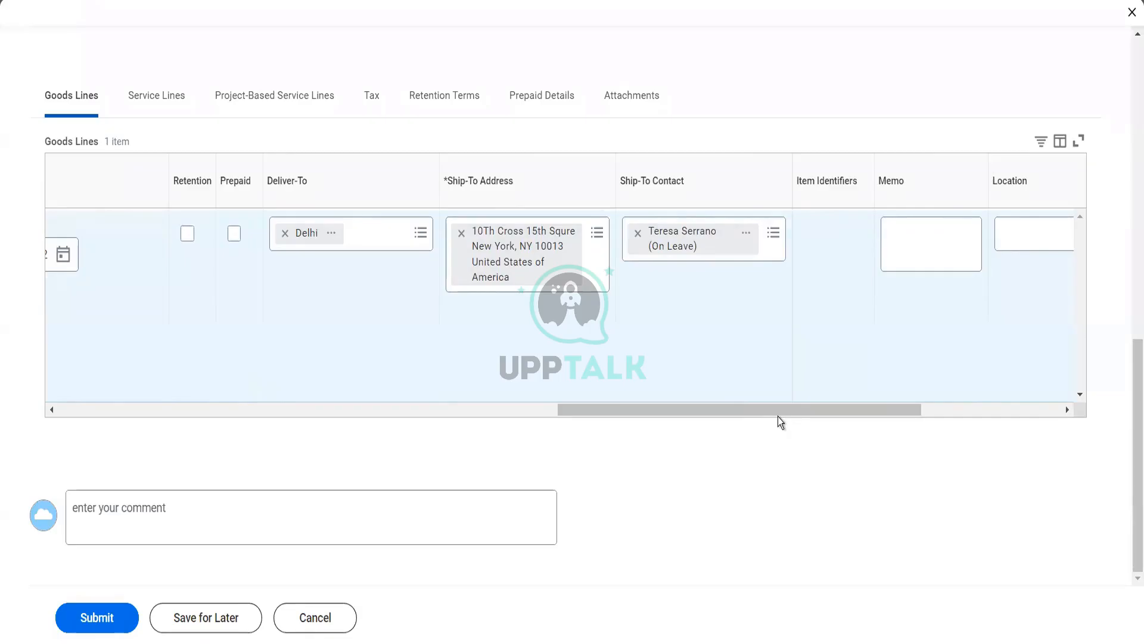
{"action": "left_click_drag", "start_coordinate": [778, 416], "coordinate": [888, 384]}
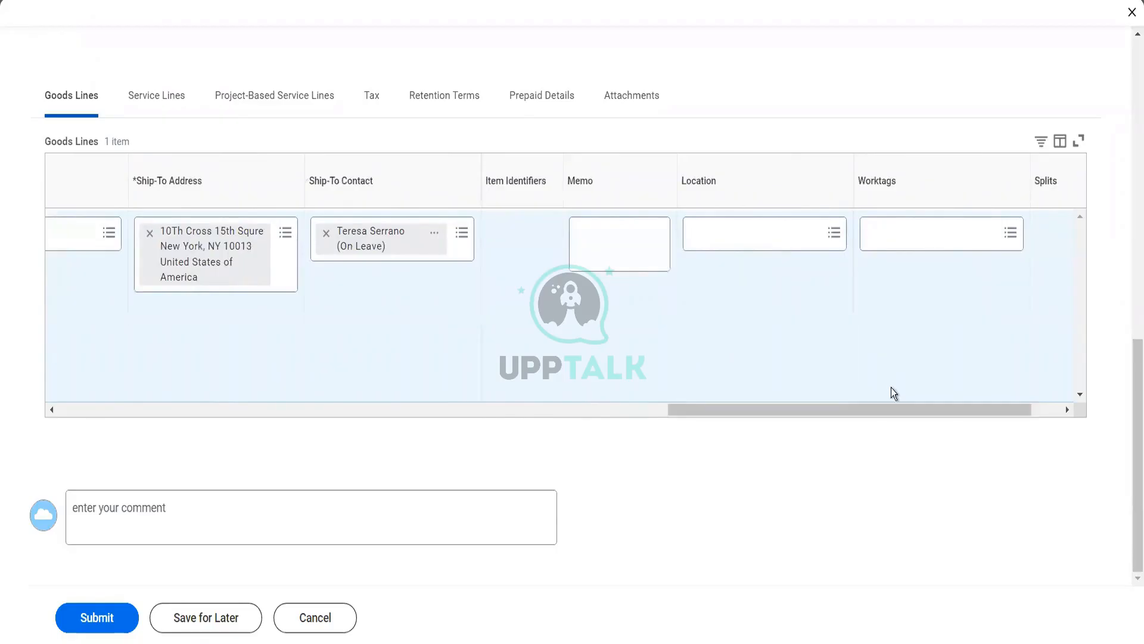
Browse Cost Center > Active Cost Centers in the goods line's Worktags
{"action": "left_click_drag", "start_coordinate": [895, 410], "coordinate": [942, 410]}
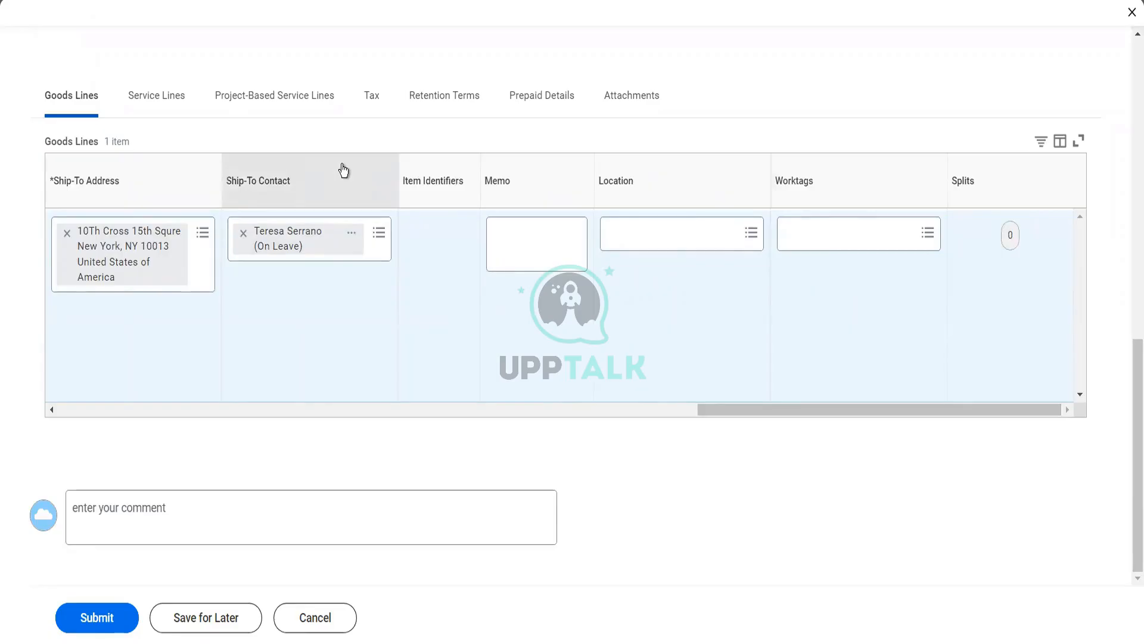
{"action": "left_click", "coordinate": [810, 244]}
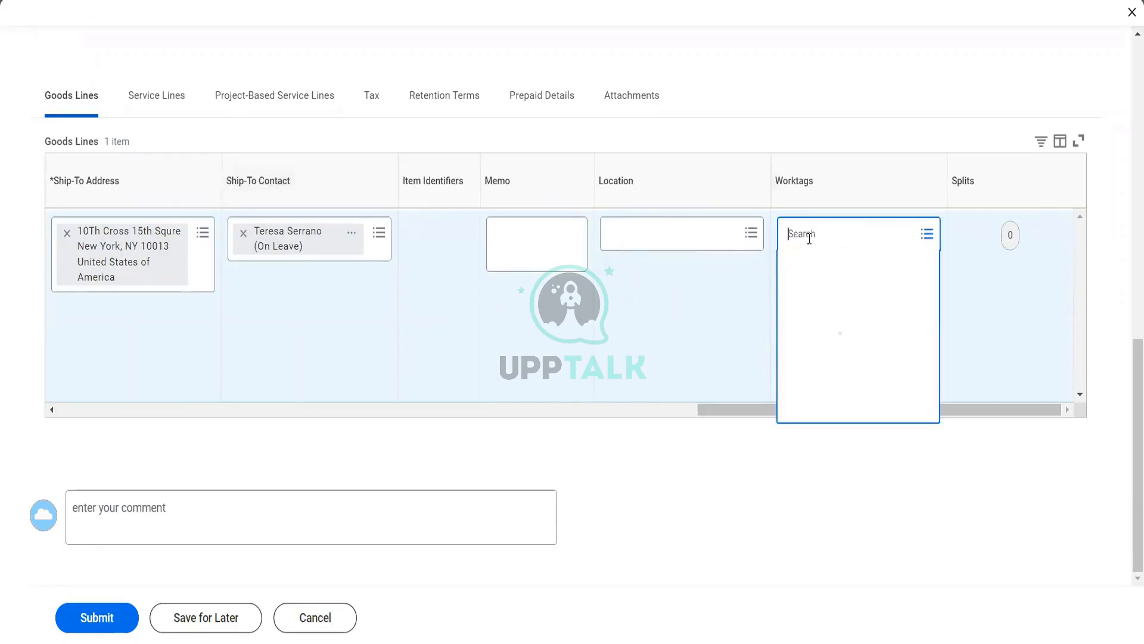
{"action": "left_click", "coordinate": [825, 274]}
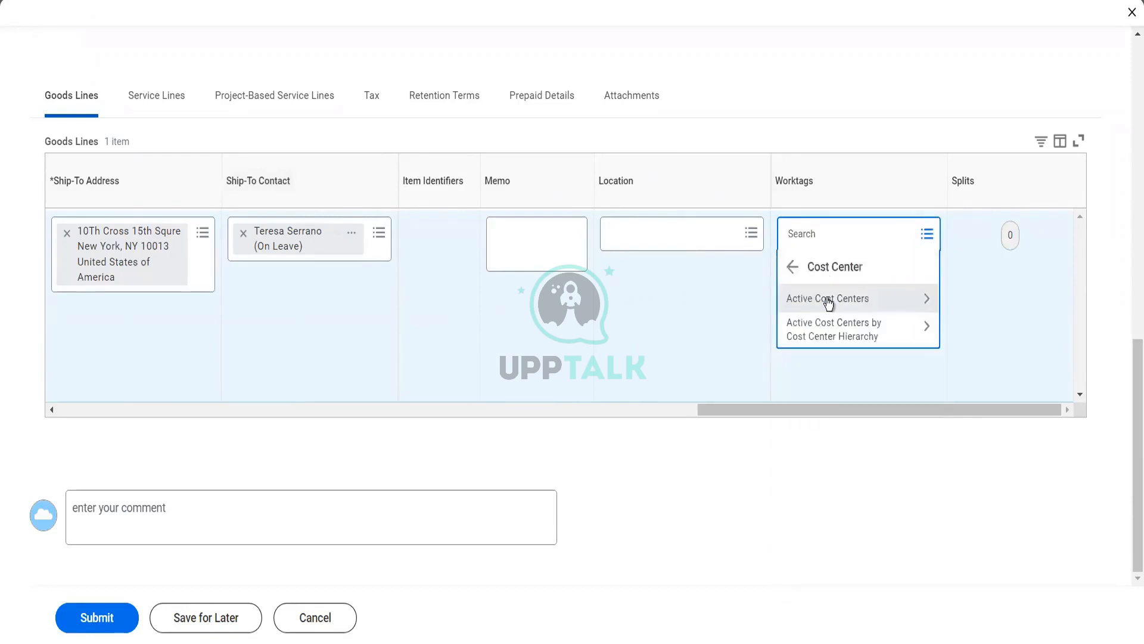
{"action": "left_click", "coordinate": [828, 298]}
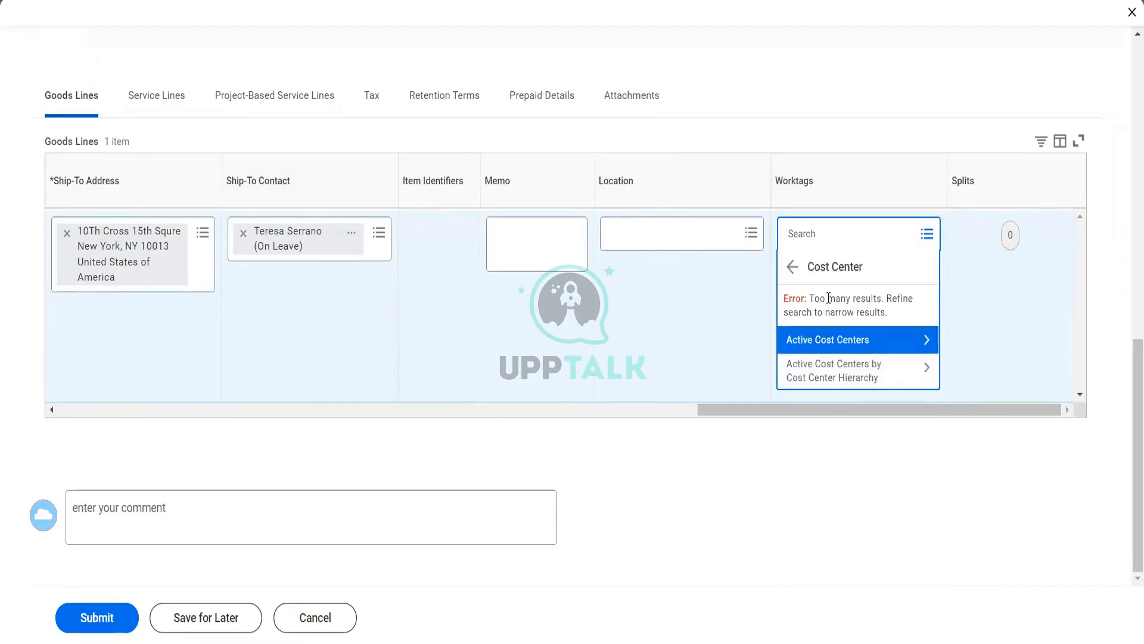
Search 'wipro cost' and tick Wipro-CostCenter-IT as the cost center worktag
{"action": "left_click", "coordinate": [823, 236]}
{"action": "type", "text": "wipr"}
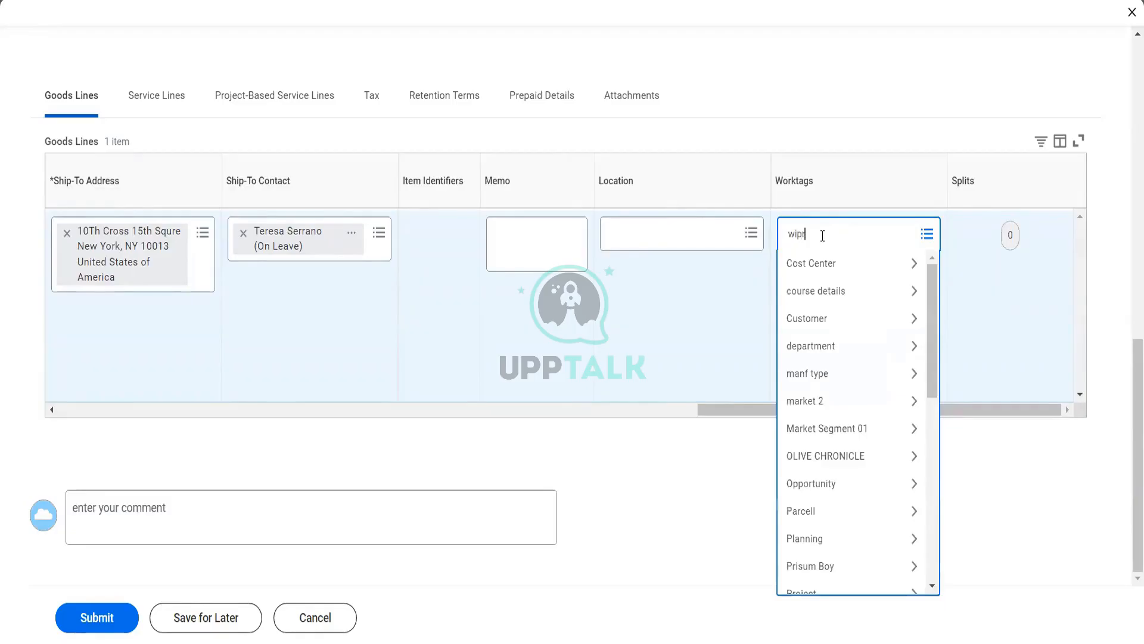
{"action": "type", "text": "o cost"}
{"action": "key", "text": "Return"}
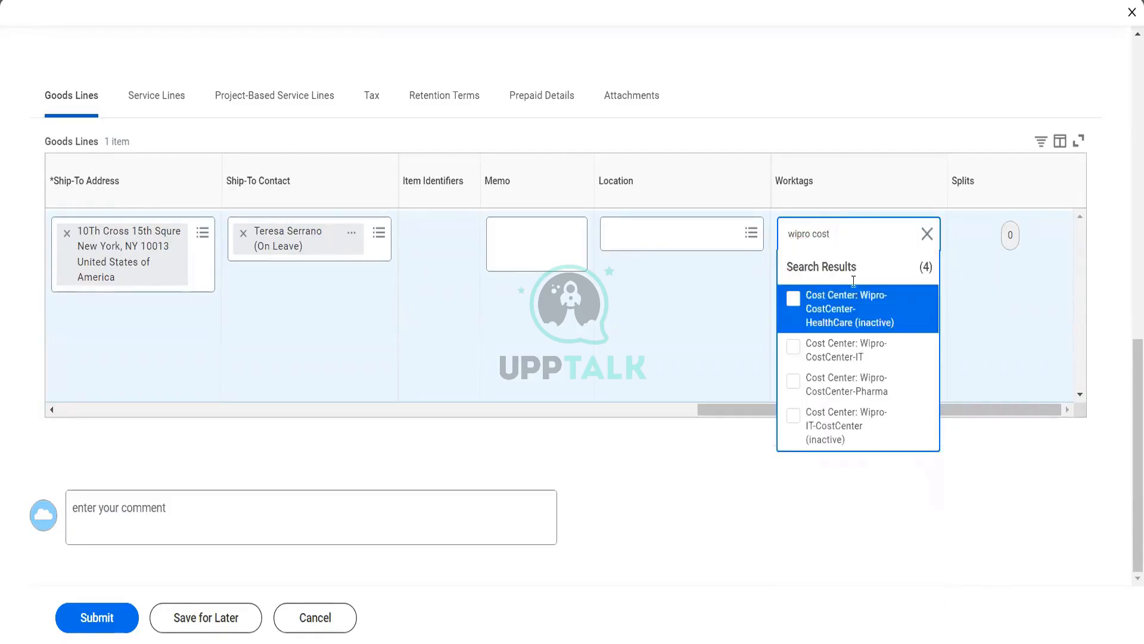
{"action": "left_click", "coordinate": [863, 366]}
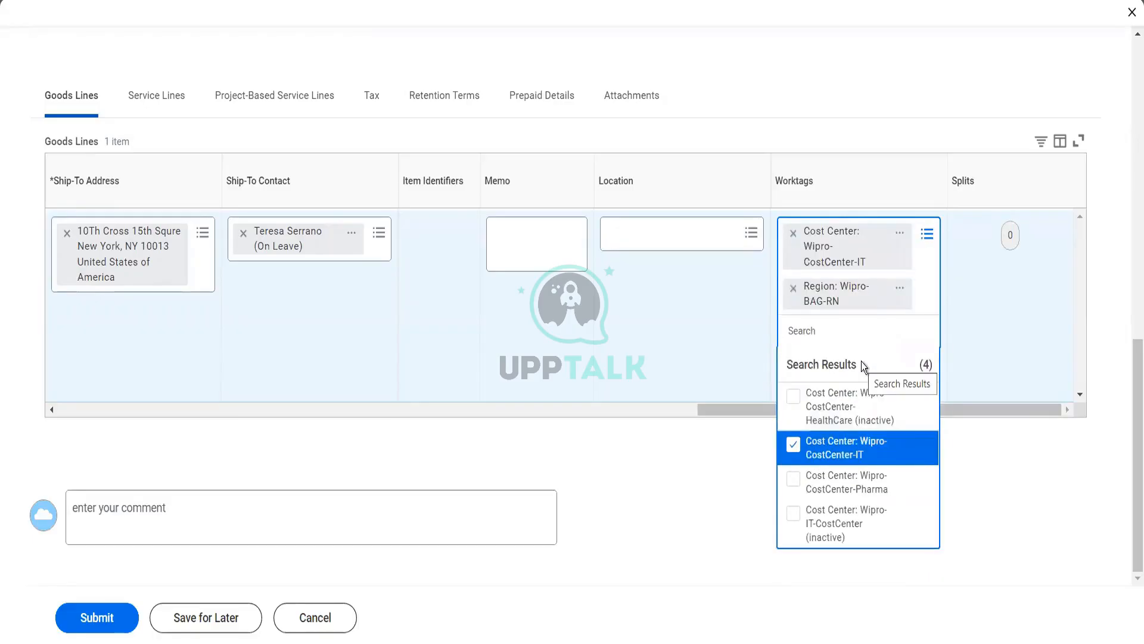
{"action": "key", "text": "Return"}
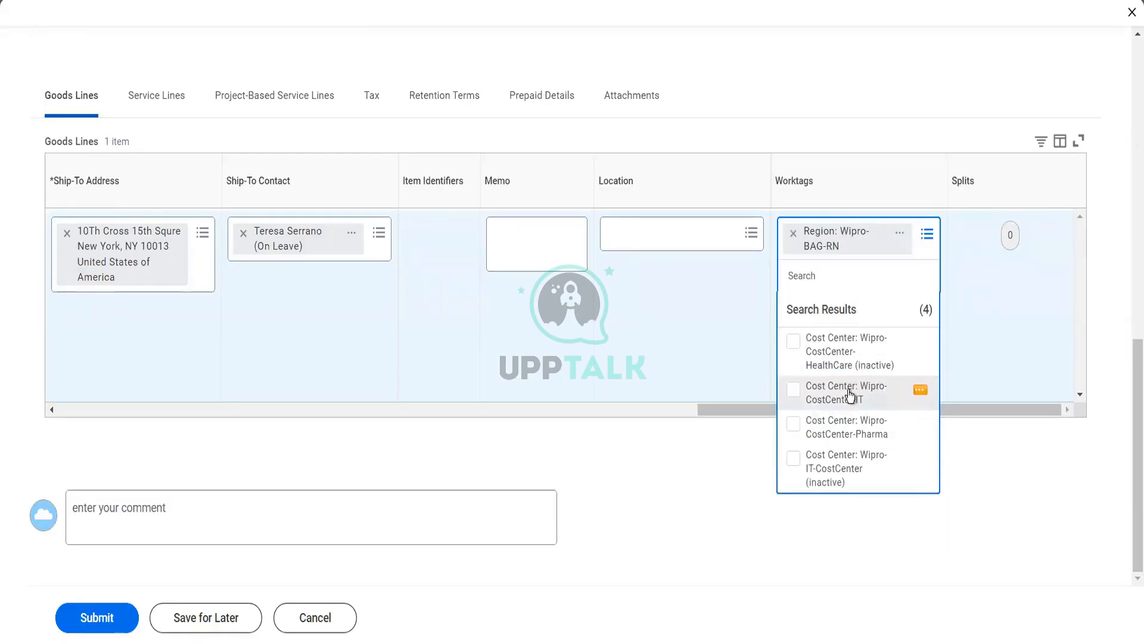
{"action": "left_click", "coordinate": [851, 395]}
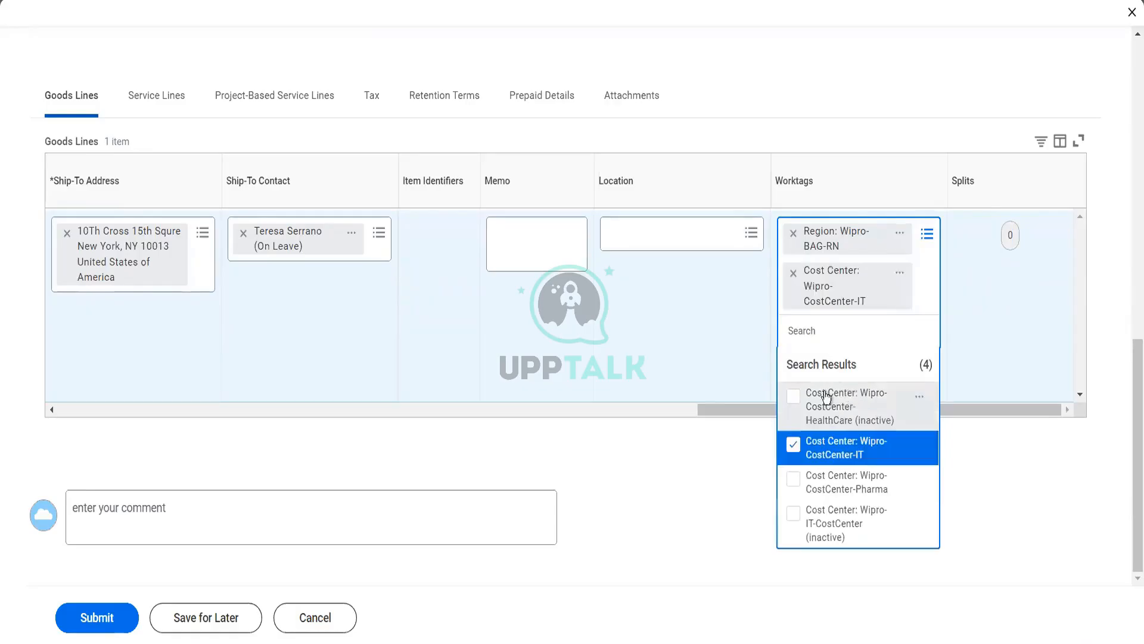
{"action": "left_click", "coordinate": [739, 352]}
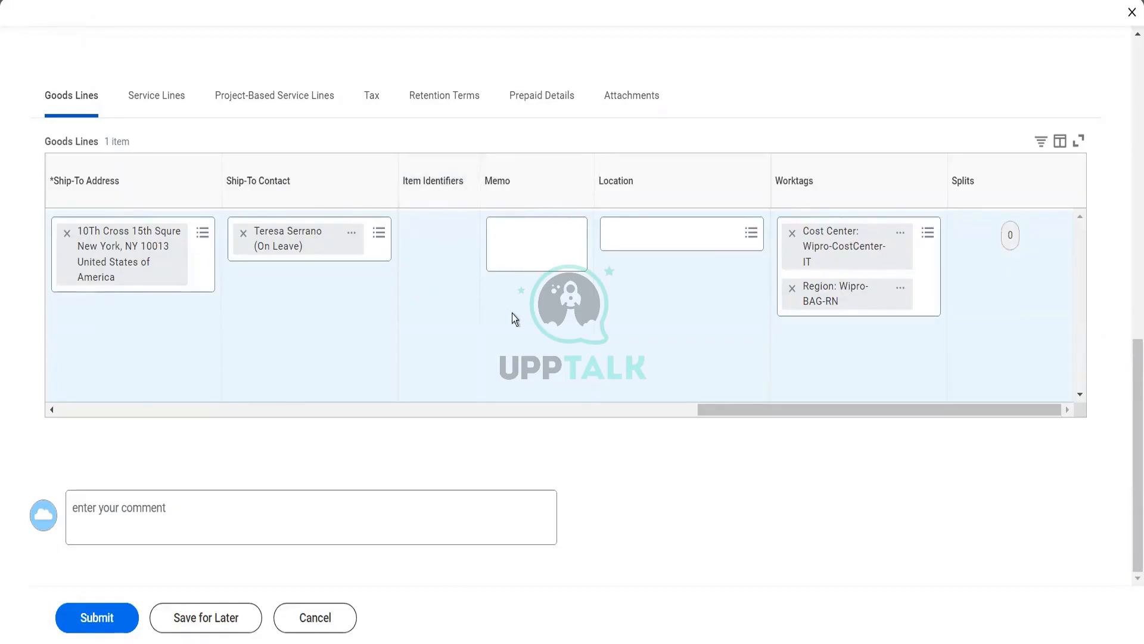
{"action": "left_click_drag", "start_coordinate": [761, 408], "coordinate": [91, 404]}
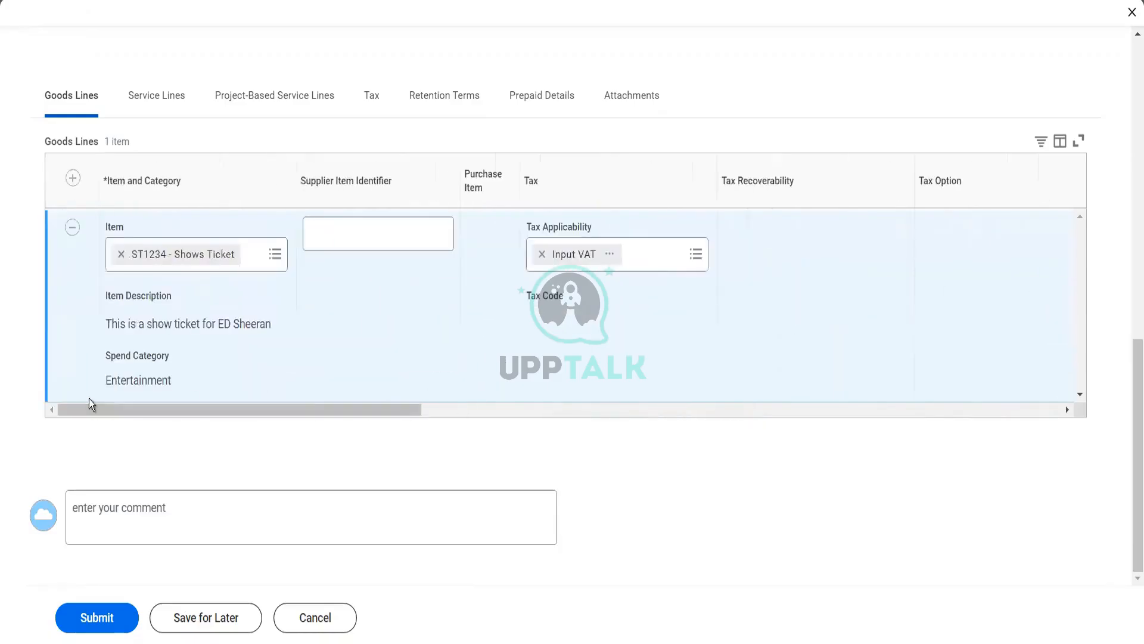
Submit purchase order OliveSuppPO: 010001 and view its Details and Process history
{"action": "left_click", "coordinate": [94, 631]}
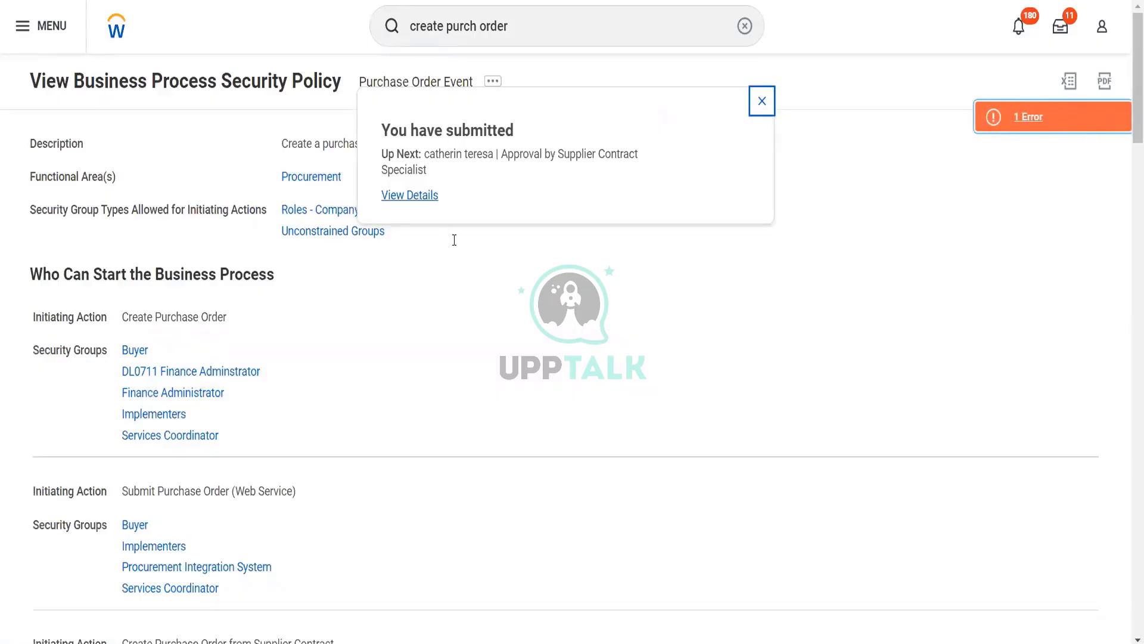
{"action": "left_click", "coordinate": [432, 197]}
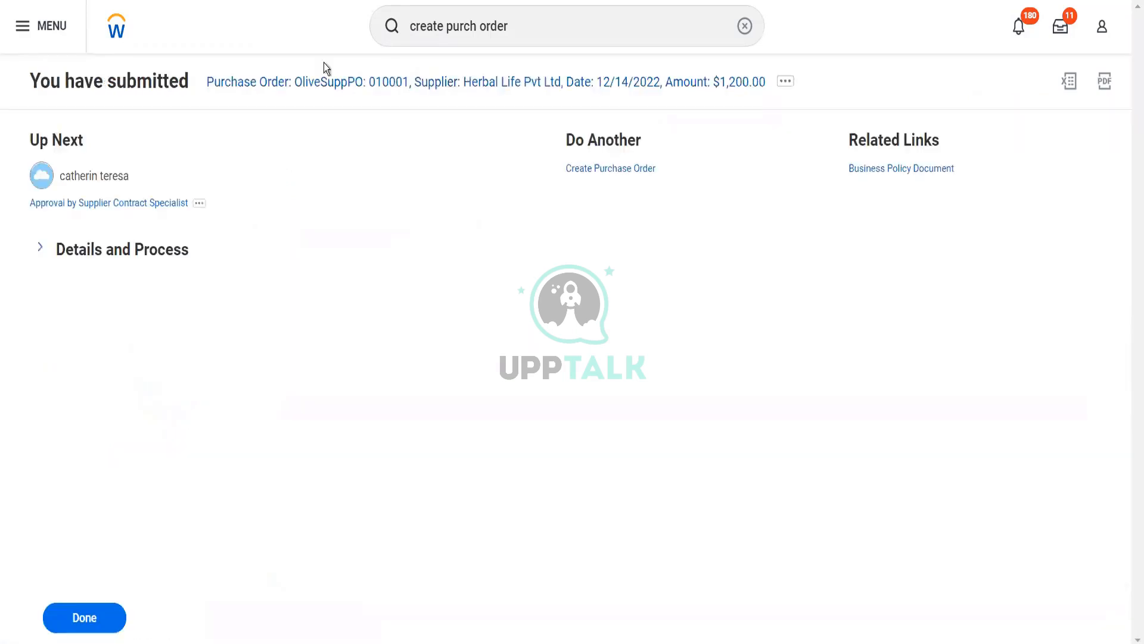
{"action": "left_click", "coordinate": [162, 258]}
{"action": "scroll", "coordinate": [186, 230], "scroll_direction": "down", "scroll_amount": 10}
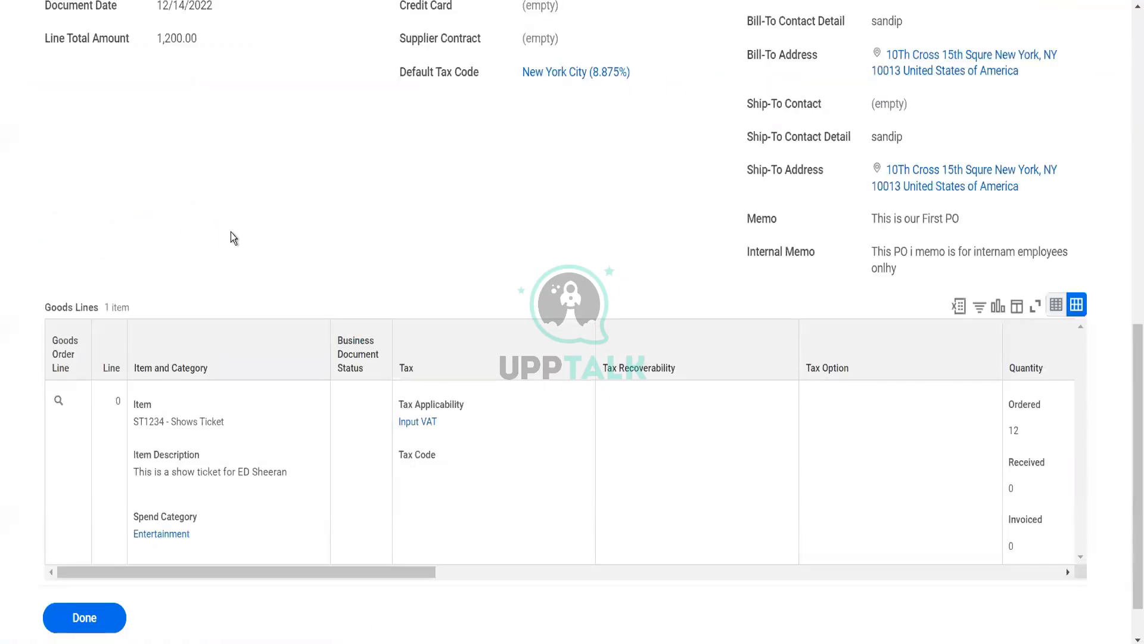
{"action": "scroll", "coordinate": [232, 234], "scroll_direction": "up", "scroll_amount": 10}
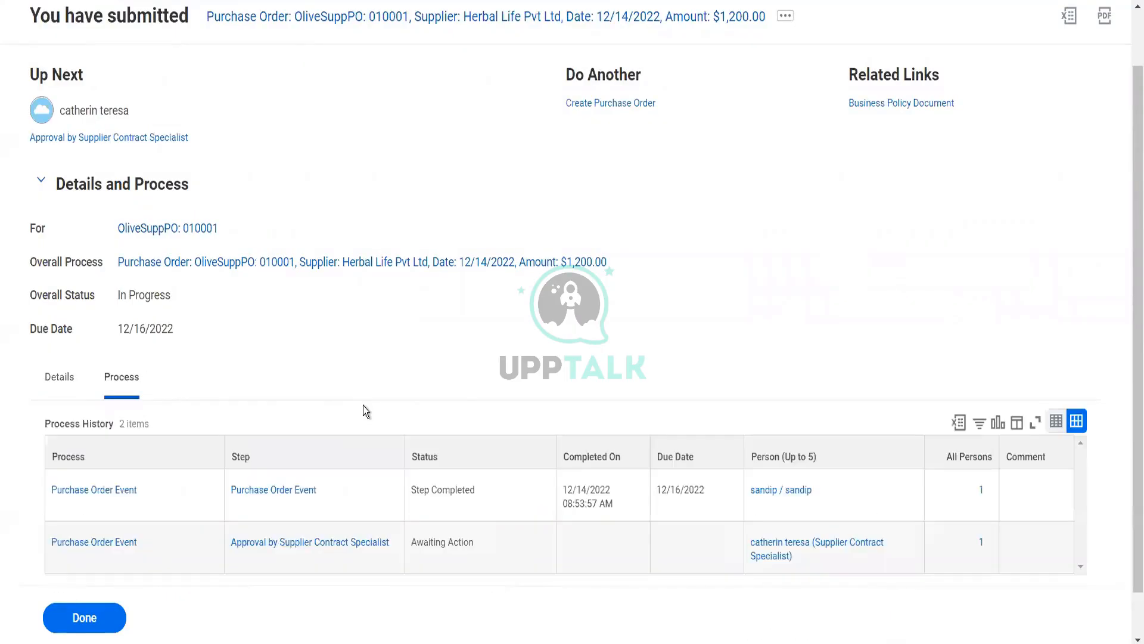
{"action": "scroll", "coordinate": [484, 385], "scroll_direction": "down", "scroll_amount": 1}
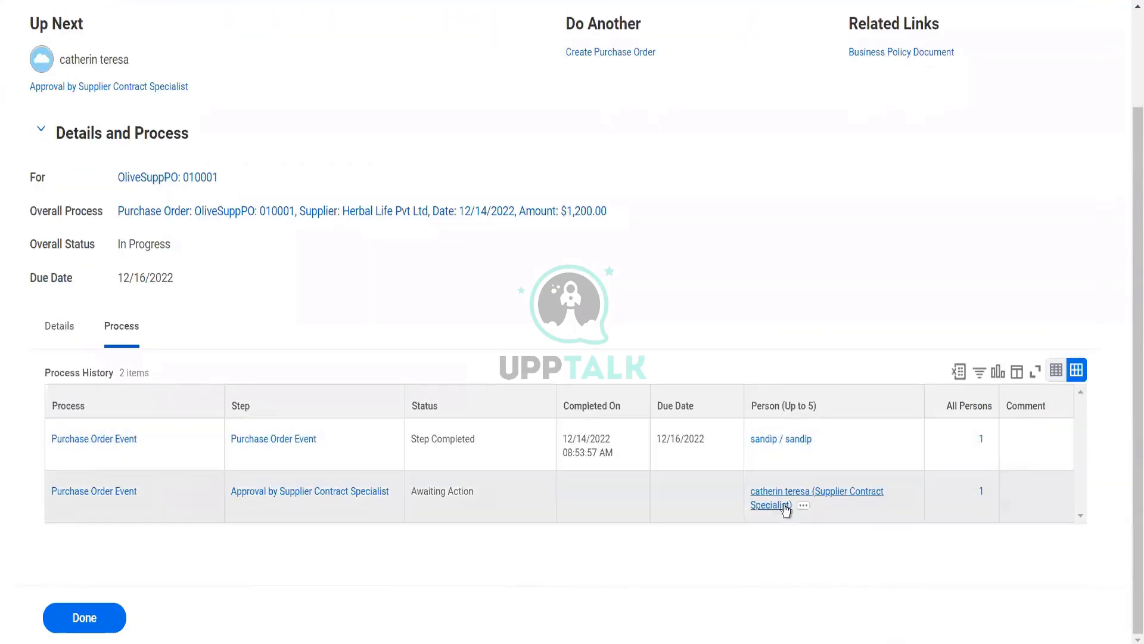
{"action": "left_click", "coordinate": [802, 506]}
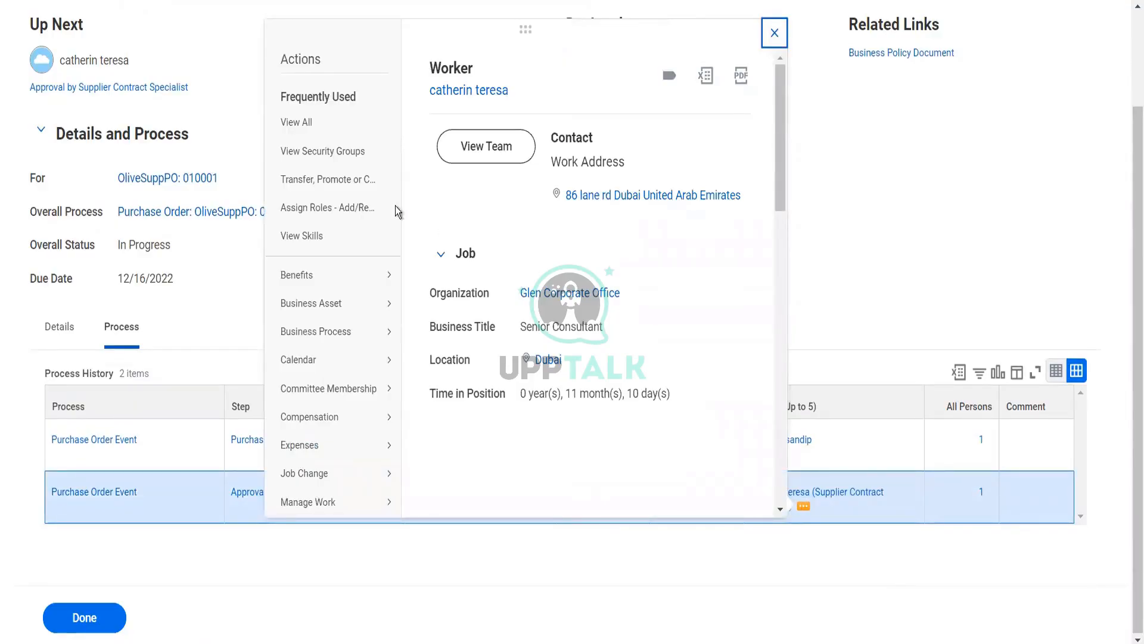
{"action": "mouse_move", "coordinate": [354, 308]}
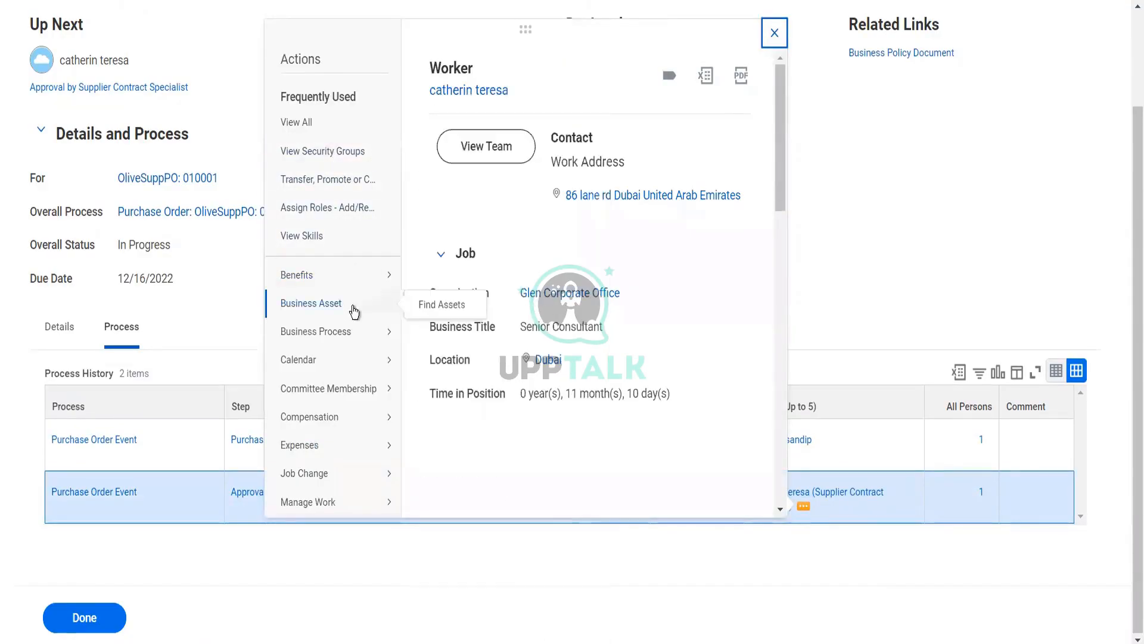
{"action": "scroll", "coordinate": [354, 310], "scroll_direction": "down", "scroll_amount": 2}
{"action": "scroll", "coordinate": [353, 310], "scroll_direction": "down", "scroll_amount": 5}
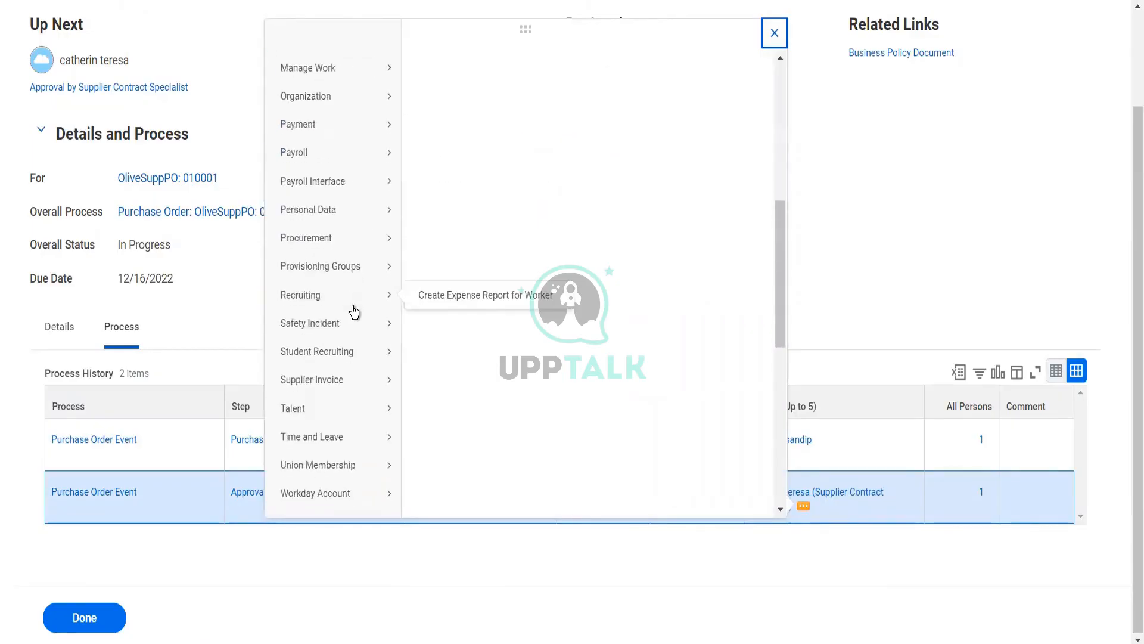
{"action": "scroll", "coordinate": [354, 310], "scroll_direction": "down", "scroll_amount": 3}
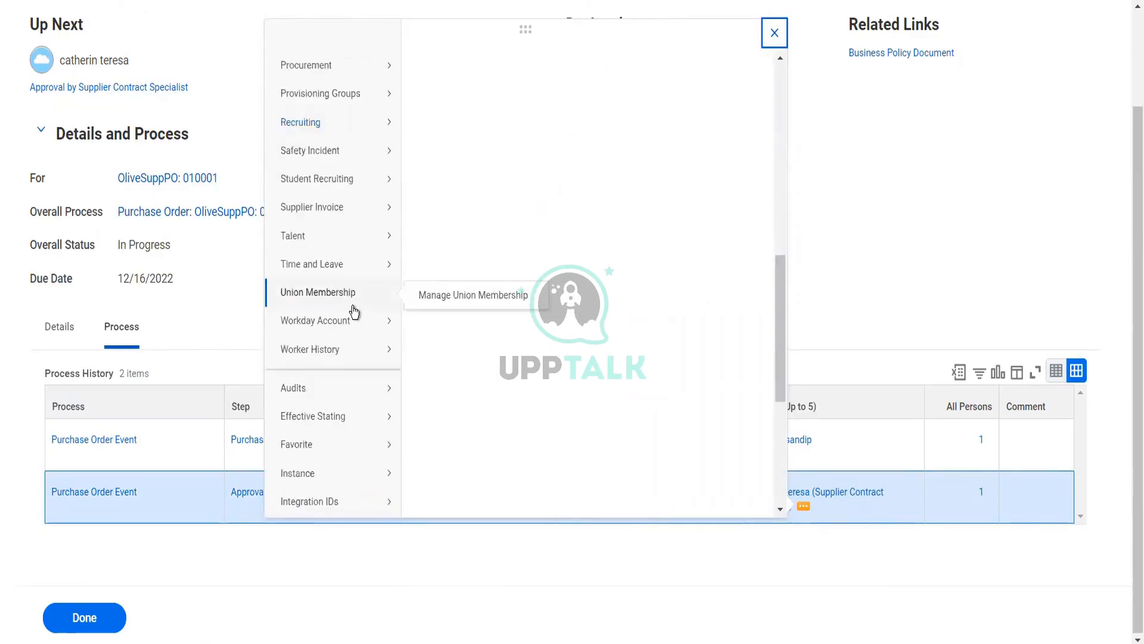
{"action": "scroll", "coordinate": [354, 310], "scroll_direction": "down", "scroll_amount": 3}
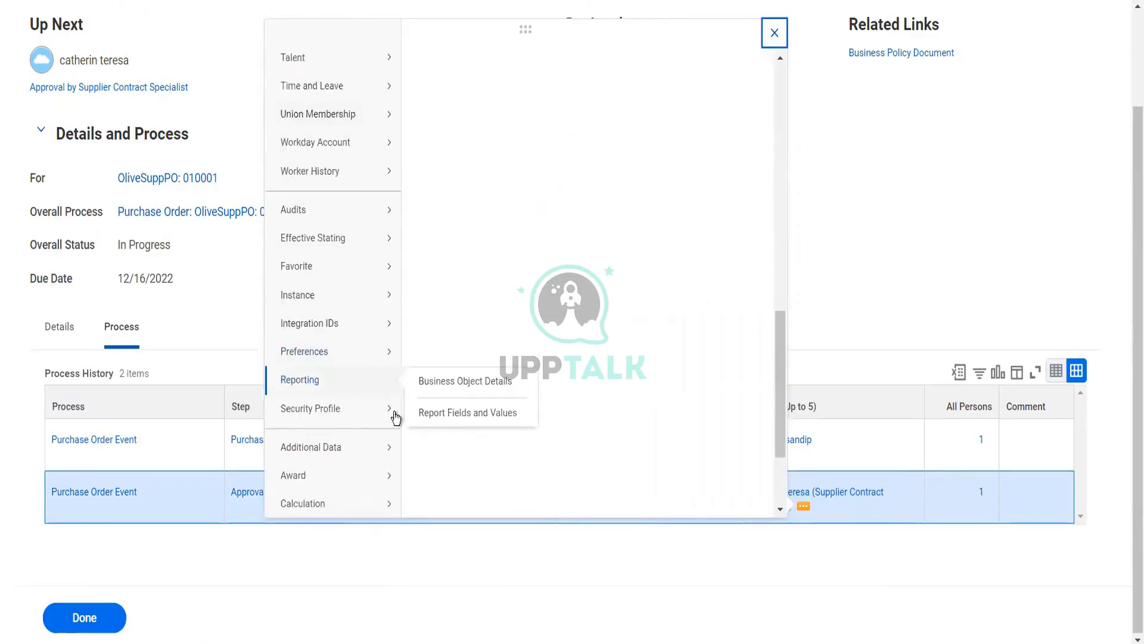
{"action": "mouse_move", "coordinate": [392, 414]}
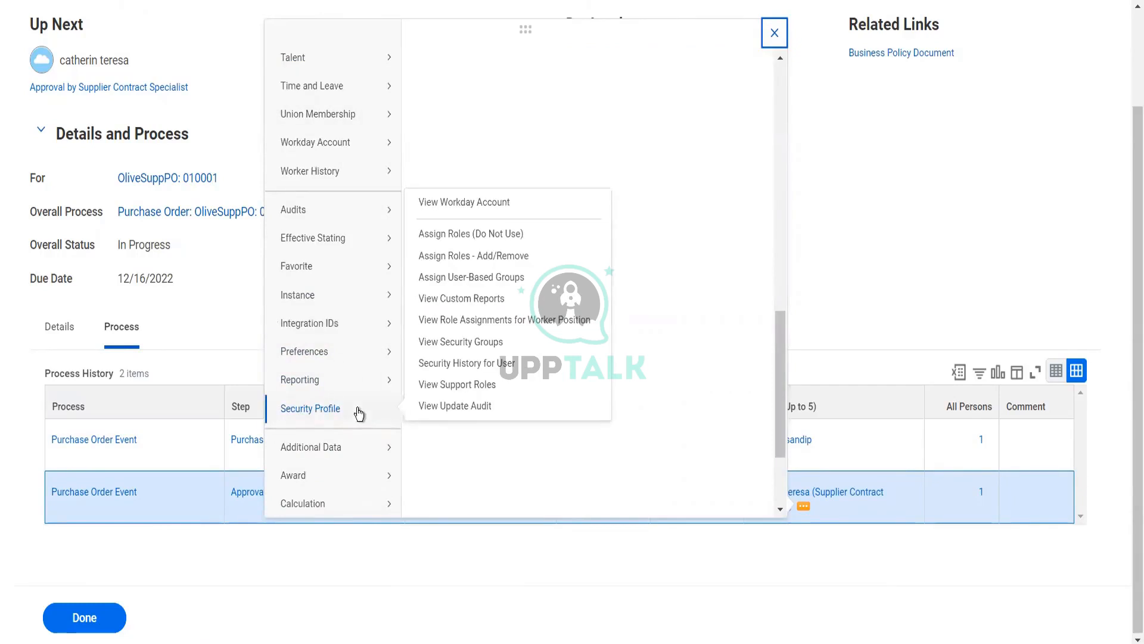
{"action": "left_click", "coordinate": [914, 279]}
{"action": "scroll", "coordinate": [915, 279], "scroll_direction": "up", "scroll_amount": 2}
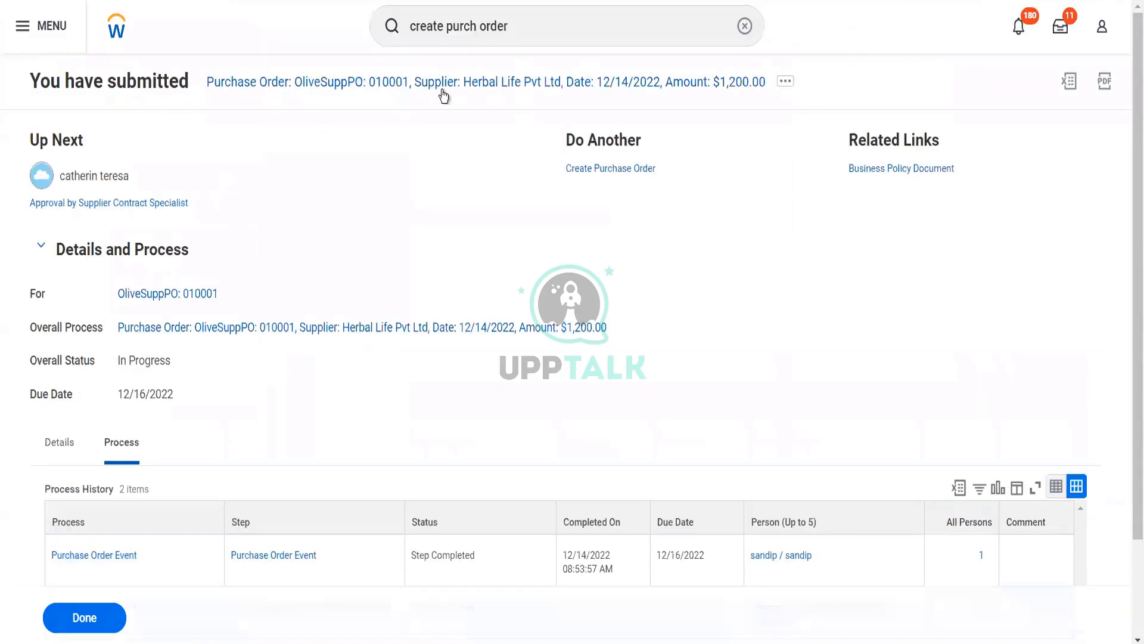
Search 'start proxy' and open the Start Proxy task
{"action": "left_click_drag", "start_coordinate": [513, 28], "coordinate": [437, 26]}
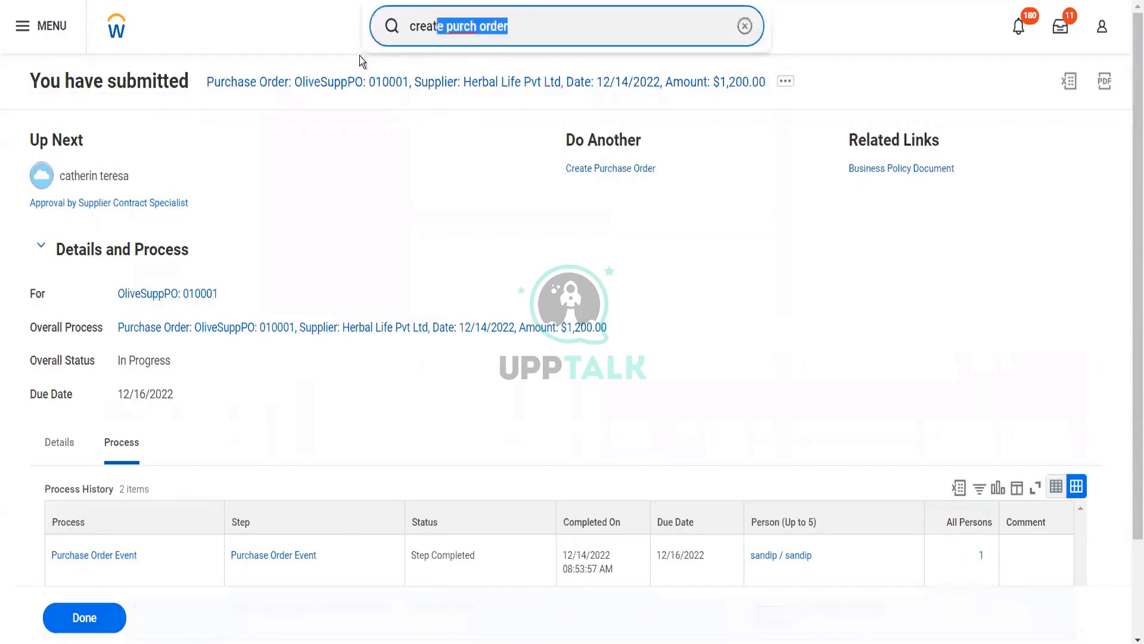
{"action": "left_click_drag", "start_coordinate": [360, 56], "coordinate": [360, 56]}
{"action": "type", "text": "start "}
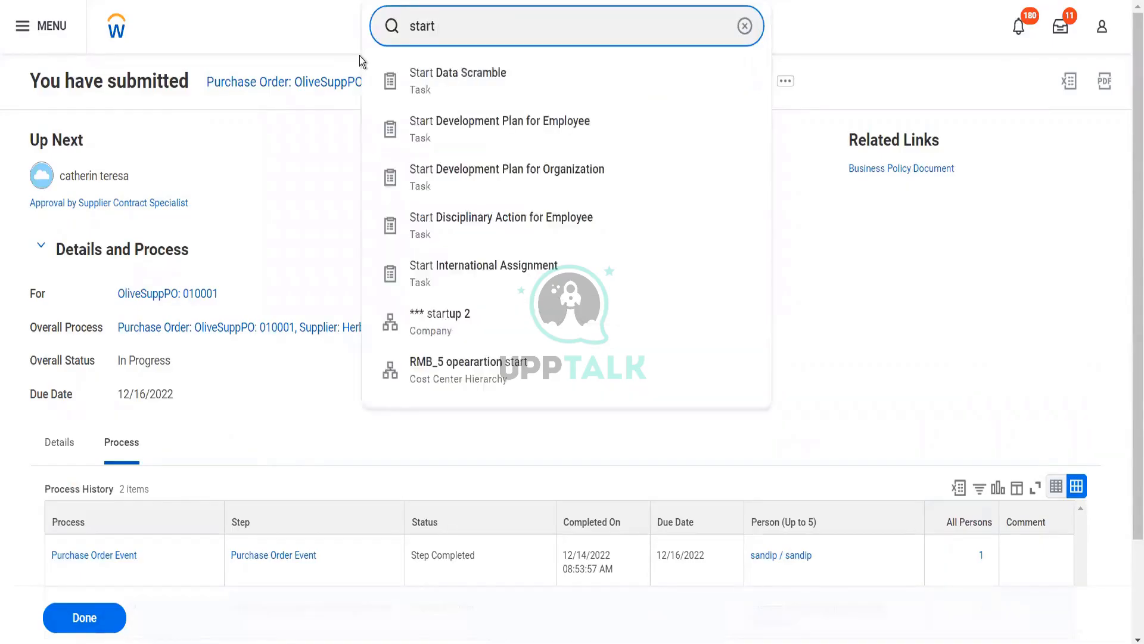
{"action": "type", "text": "proxy"}
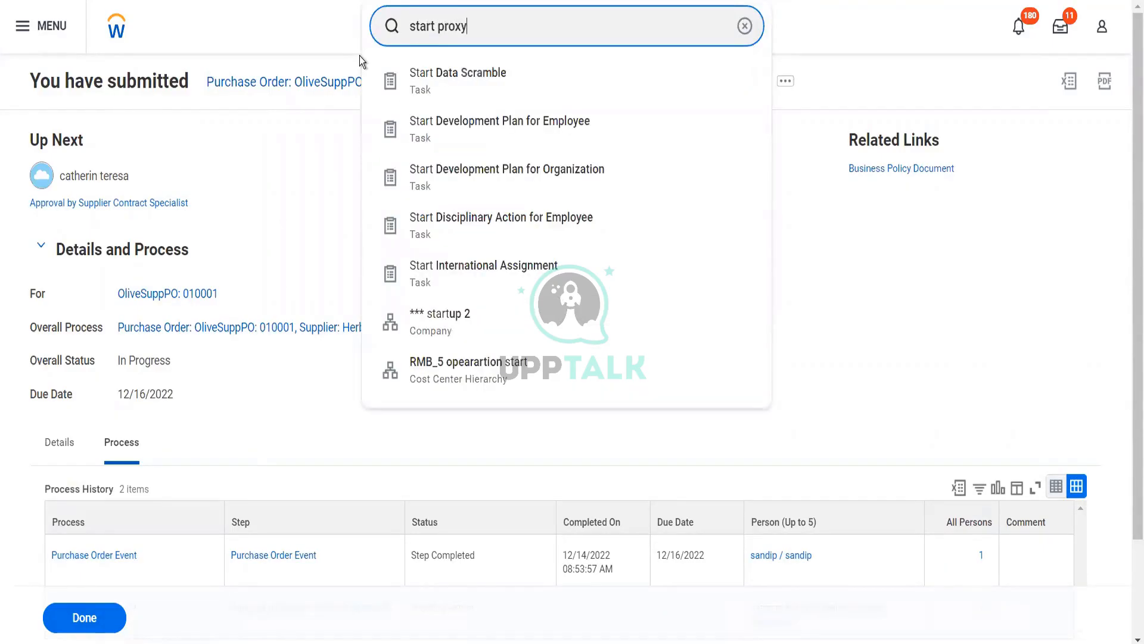
{"action": "left_click", "coordinate": [420, 98]}
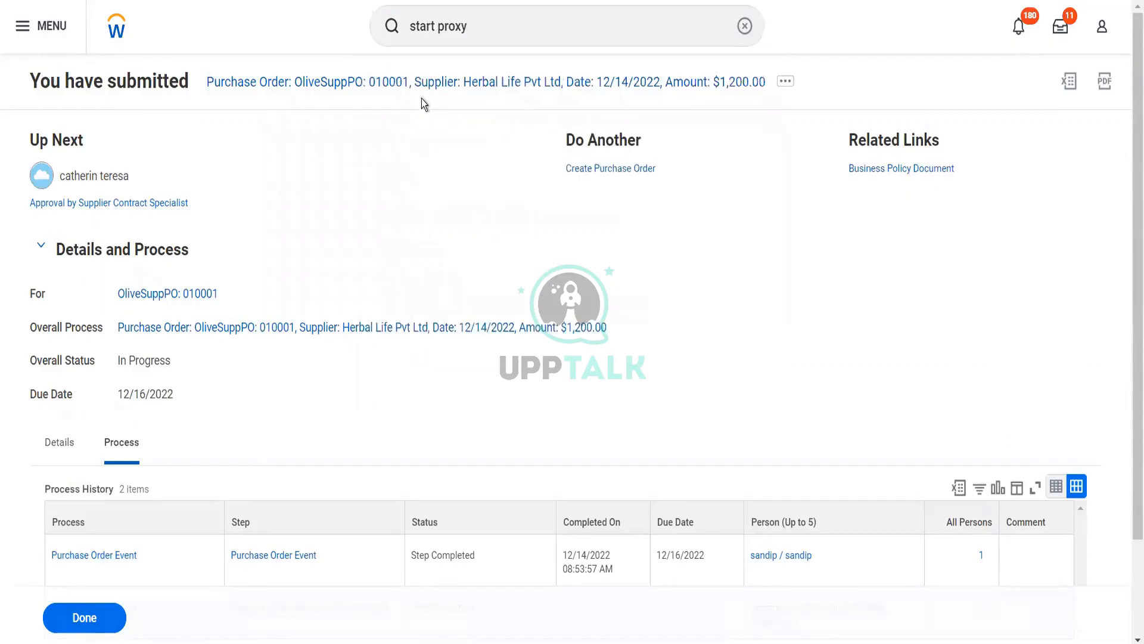
Search the Act As field for the worker under several spellings of the name
{"action": "left_click", "coordinate": [192, 150]}
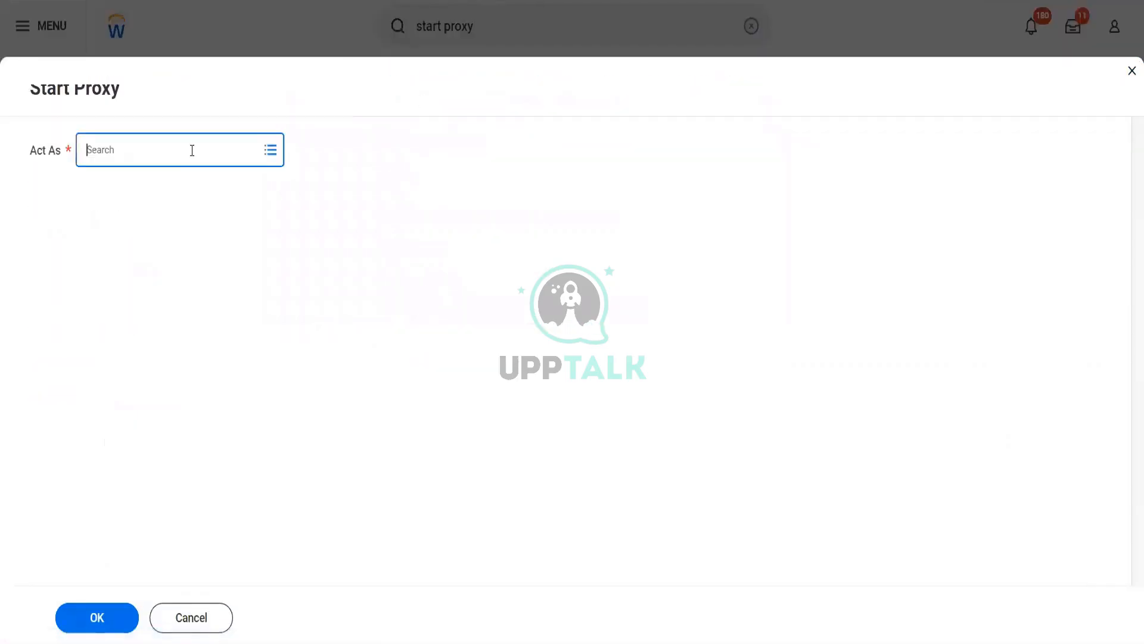
{"action": "type", "text": "cather ter"}
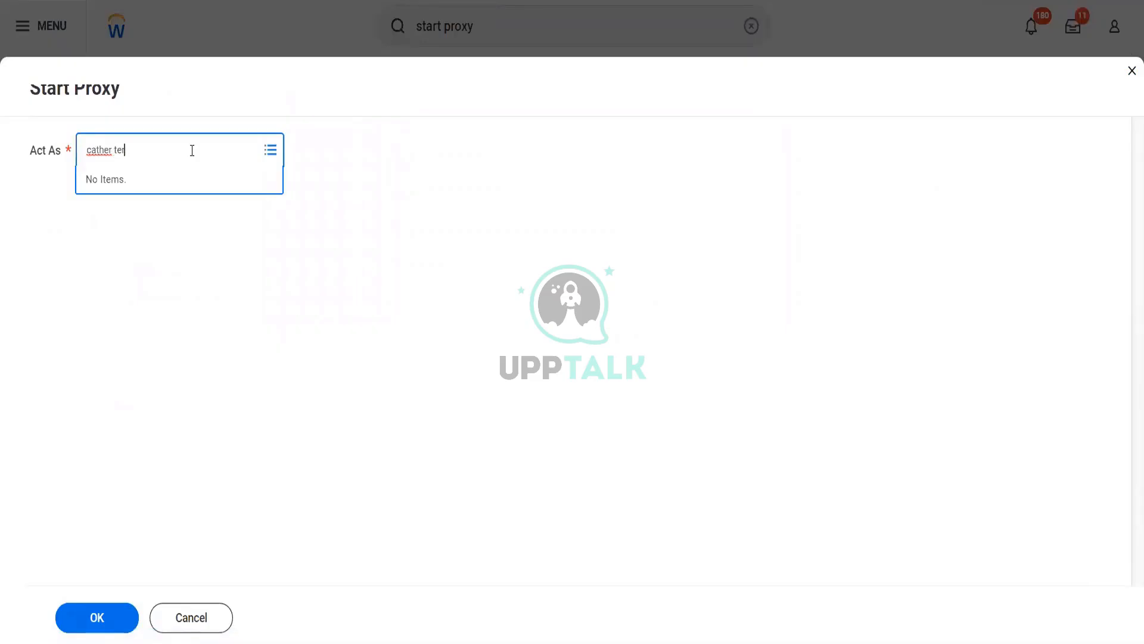
{"action": "key", "text": "Return"}
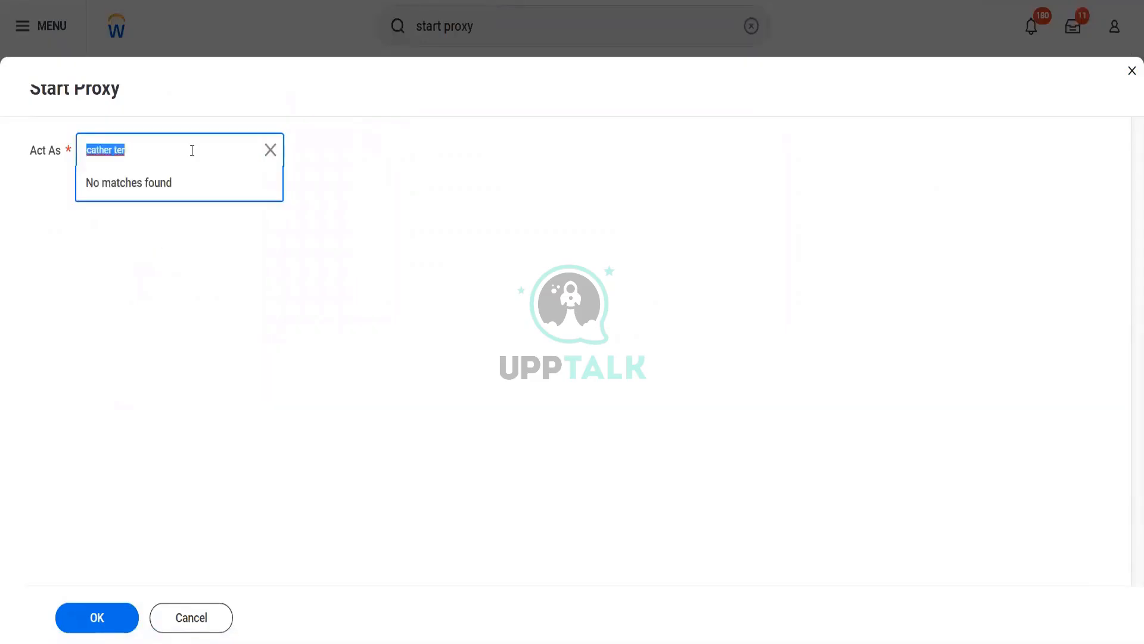
{"action": "type", "text": "cath ter"}
{"action": "key", "text": "Return"}
{"action": "left_click", "coordinate": [192, 151]}
{"action": "key", "text": "BackSpace"}
{"action": "type", "text": "e"}
{"action": "key", "text": "Return"}
Retry the worker search once more, find no matches, and cancel Start Proxy
{"action": "left_click", "coordinate": [176, 158]}
{"action": "key", "text": "BackSpace"}
{"action": "type", "text": "r"}
{"action": "key", "text": "Return"}
{"action": "left_click", "coordinate": [194, 616]}
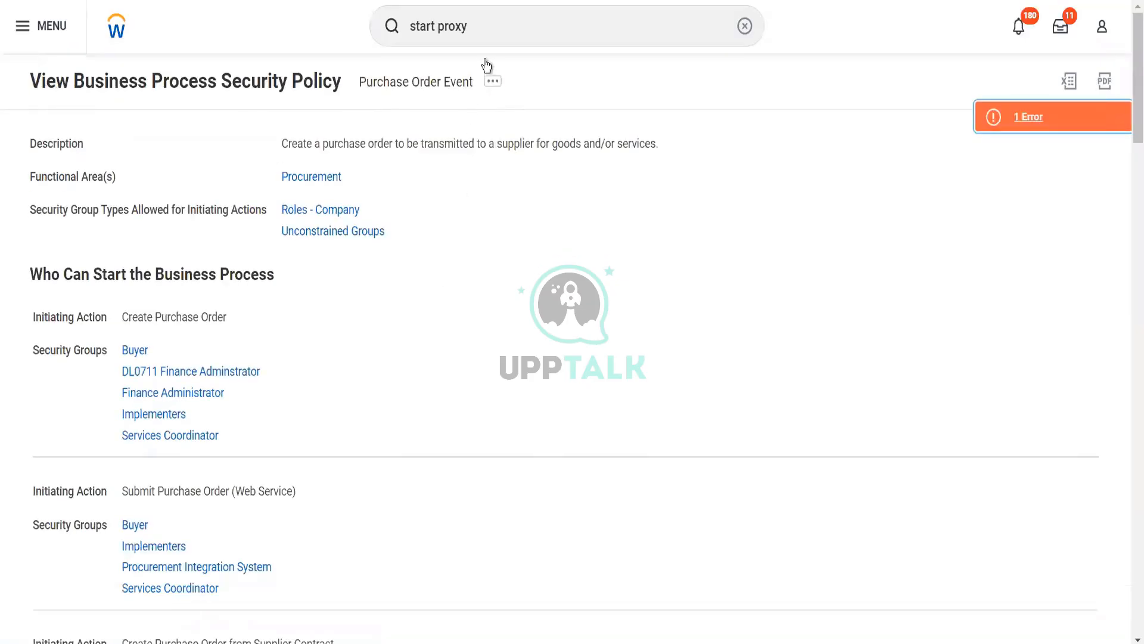
Replace the search text with 'reas task' and open the Reassign Tasks task
{"action": "left_click_drag", "start_coordinate": [487, 43], "coordinate": [370, 31]}
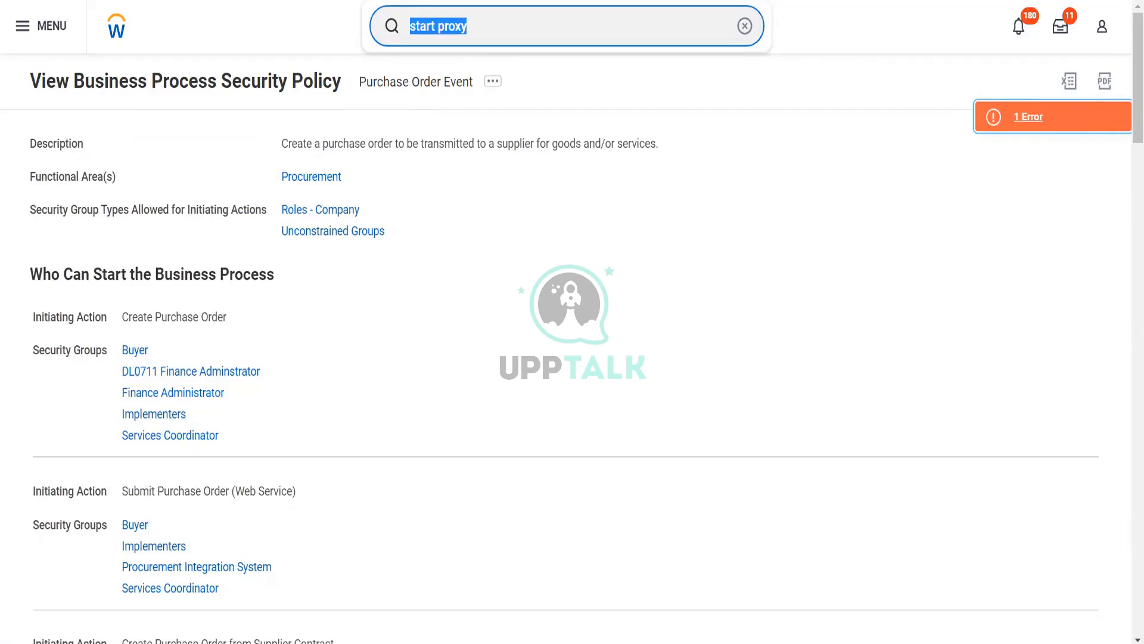
{"action": "type", "text": "reas task"}
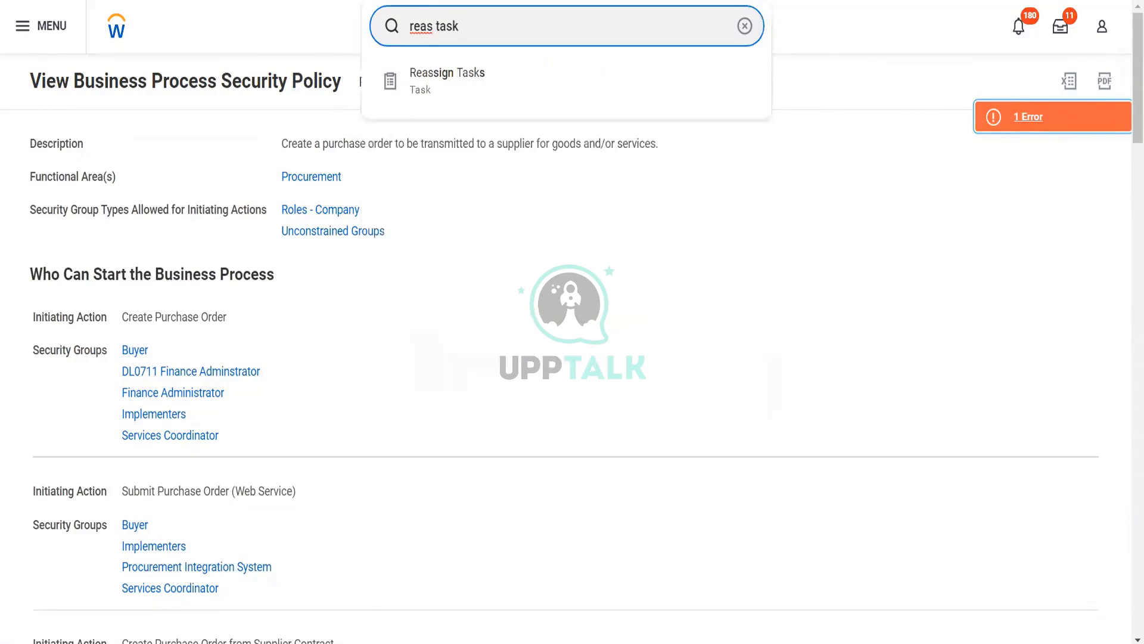
{"action": "left_click", "coordinate": [441, 66]}
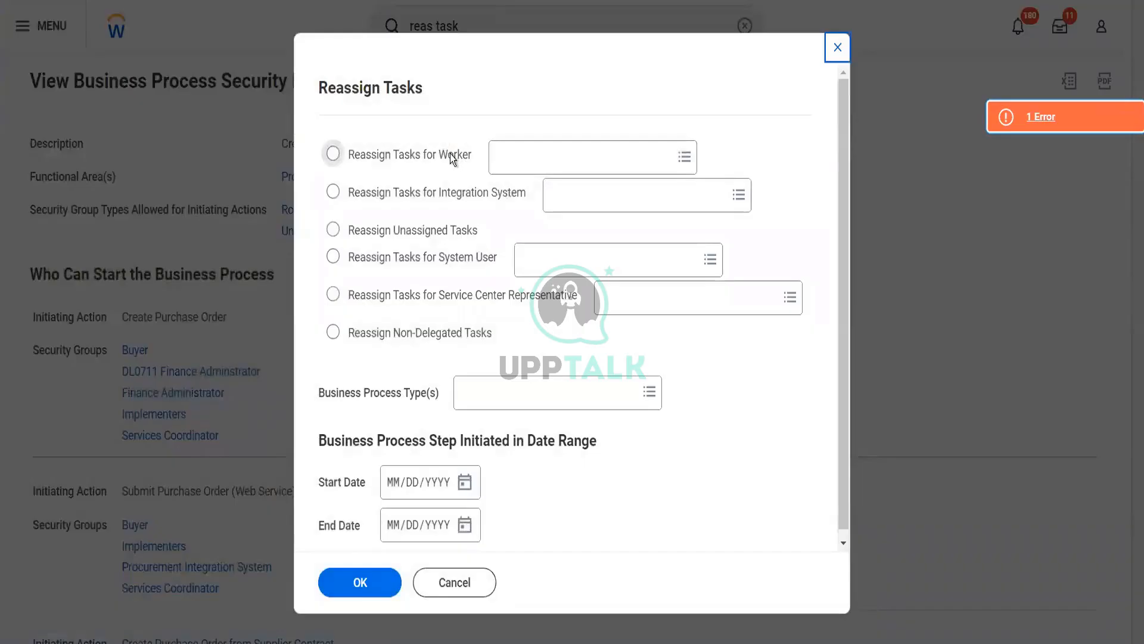
Choose Reassign Tasks for Worker and select the matching worker by name
{"action": "left_click", "coordinate": [449, 154]}
{"action": "left_click", "coordinate": [555, 160]}
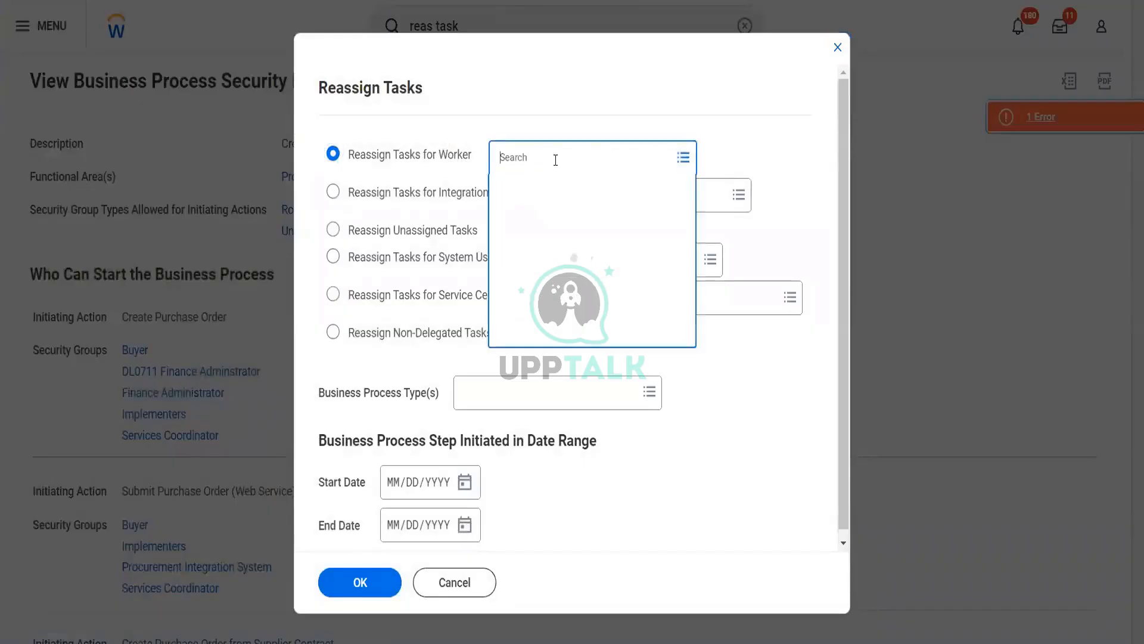
{"action": "type", "text": "cather"}
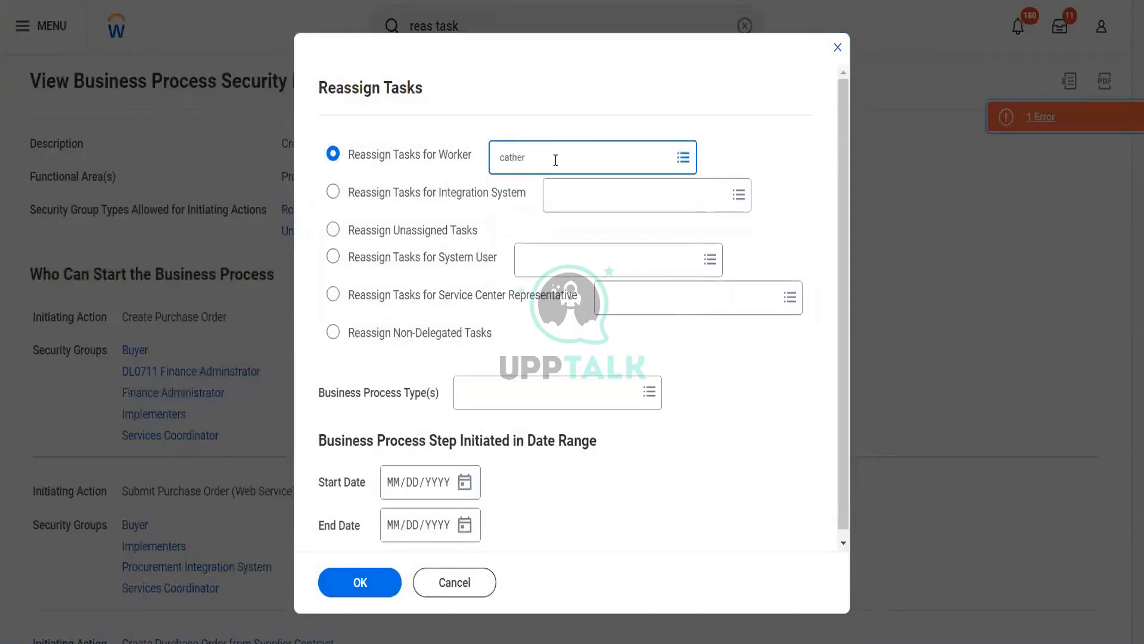
{"action": "type", "text": " ter"}
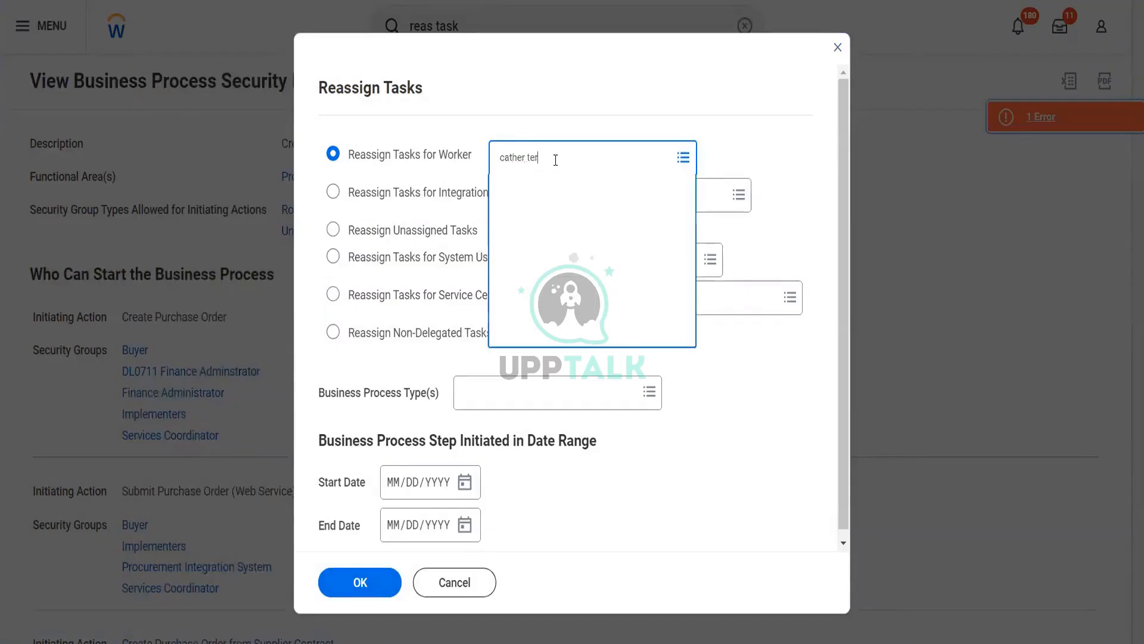
{"action": "key", "text": "Return"}
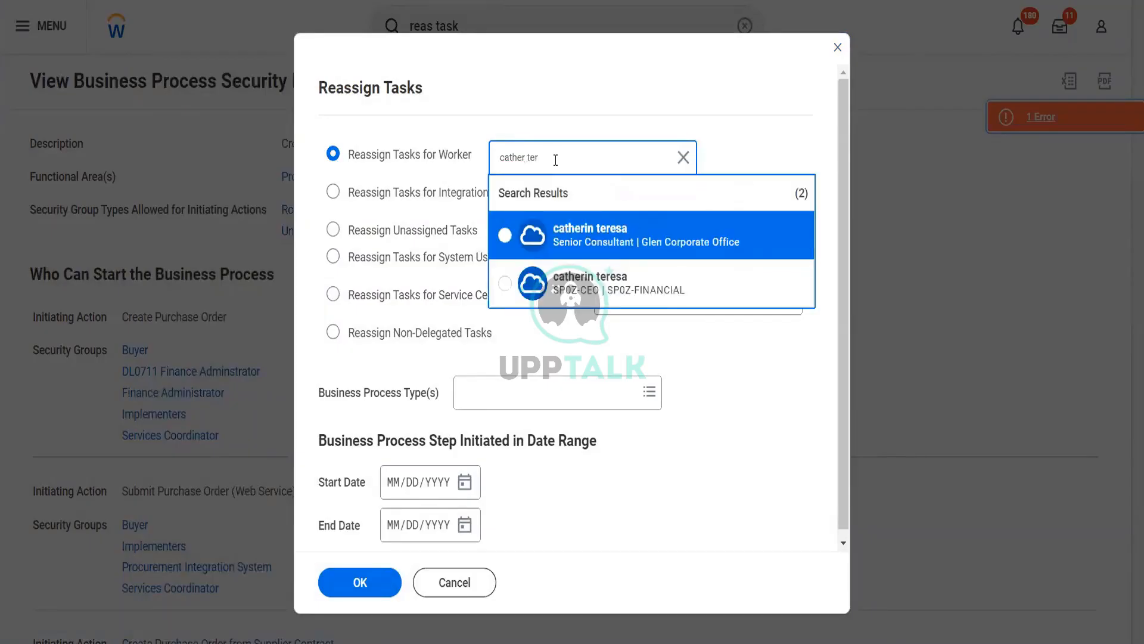
{"action": "left_click", "coordinate": [628, 261]}
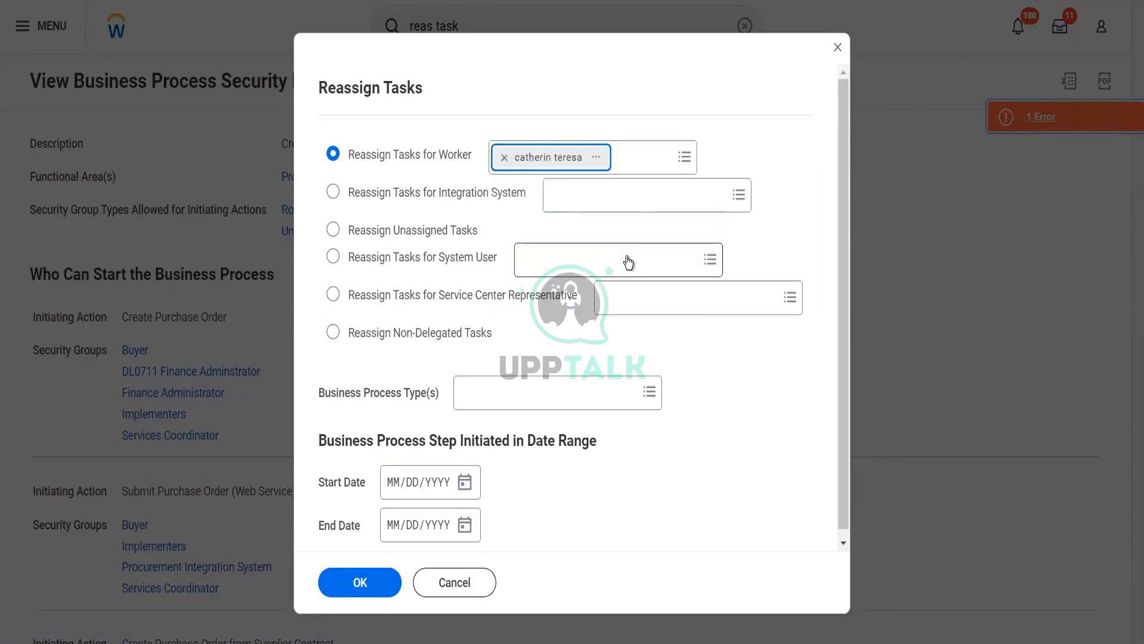
Tick Purchase Order Event as the business process type and submit the reassignment
{"action": "left_click", "coordinate": [490, 389]}
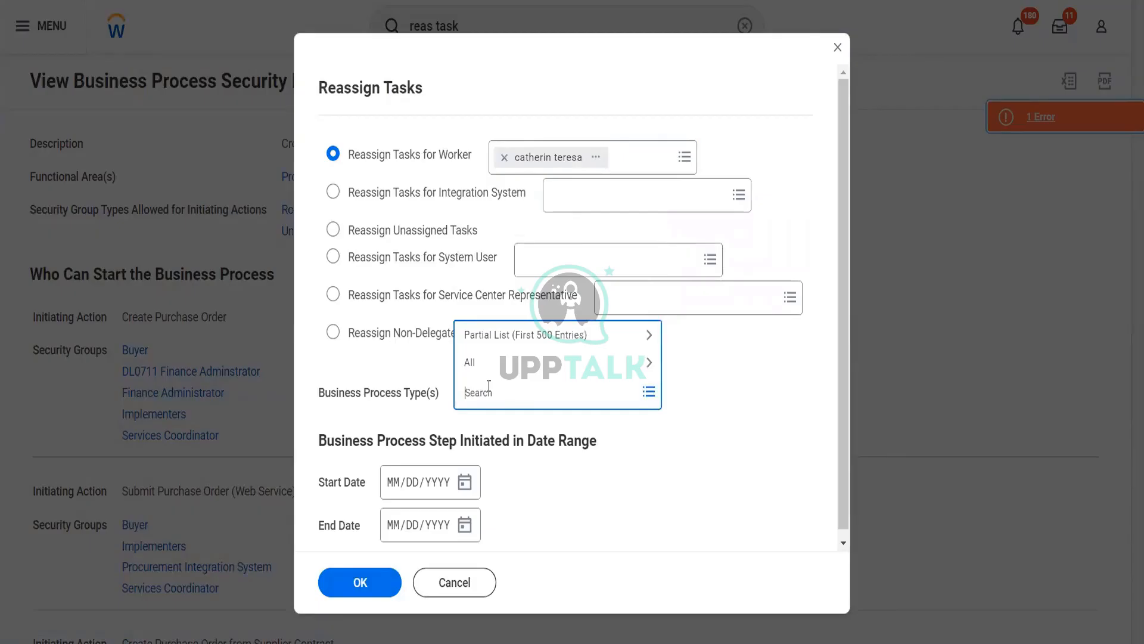
{"action": "type", "text": "purch order"}
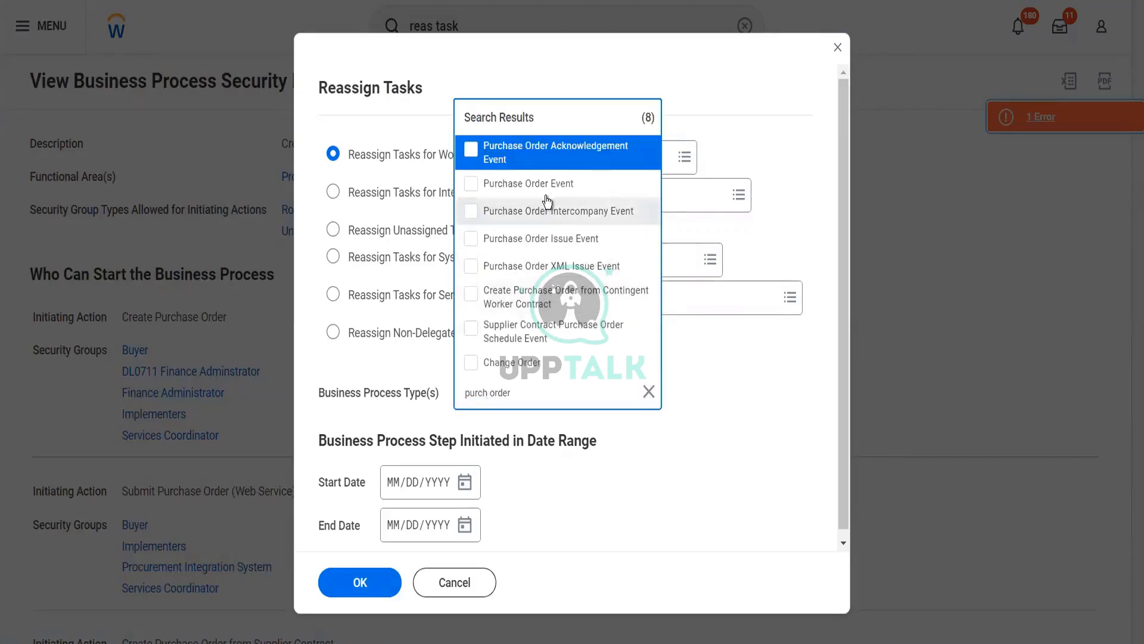
{"action": "left_click", "coordinate": [546, 195]}
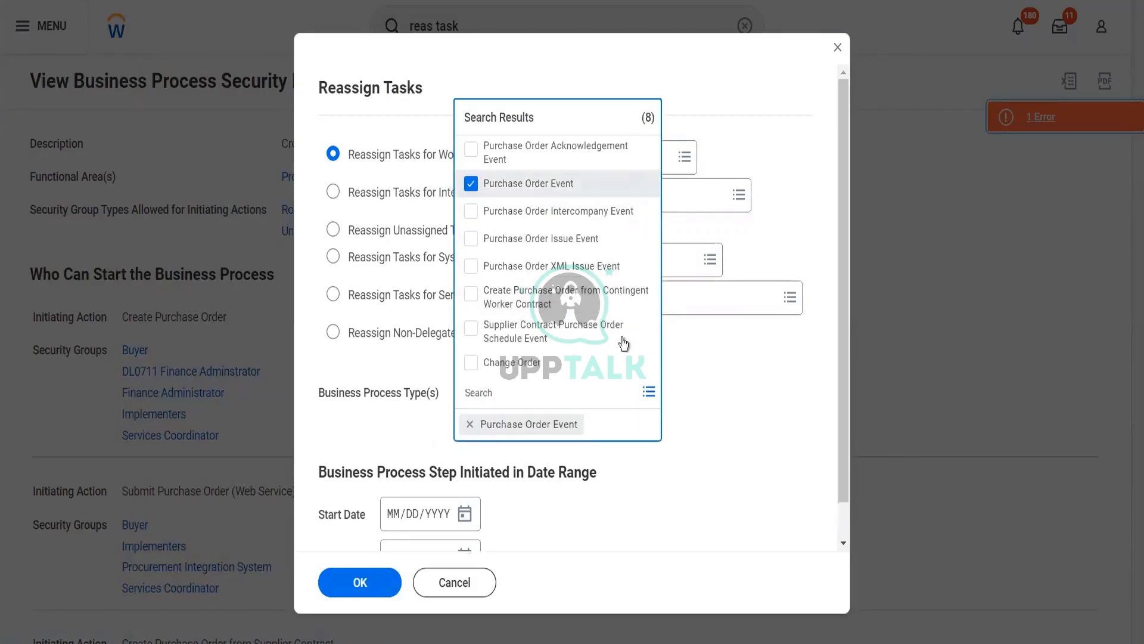
{"action": "left_click", "coordinate": [685, 420]}
{"action": "left_click", "coordinate": [368, 586]}
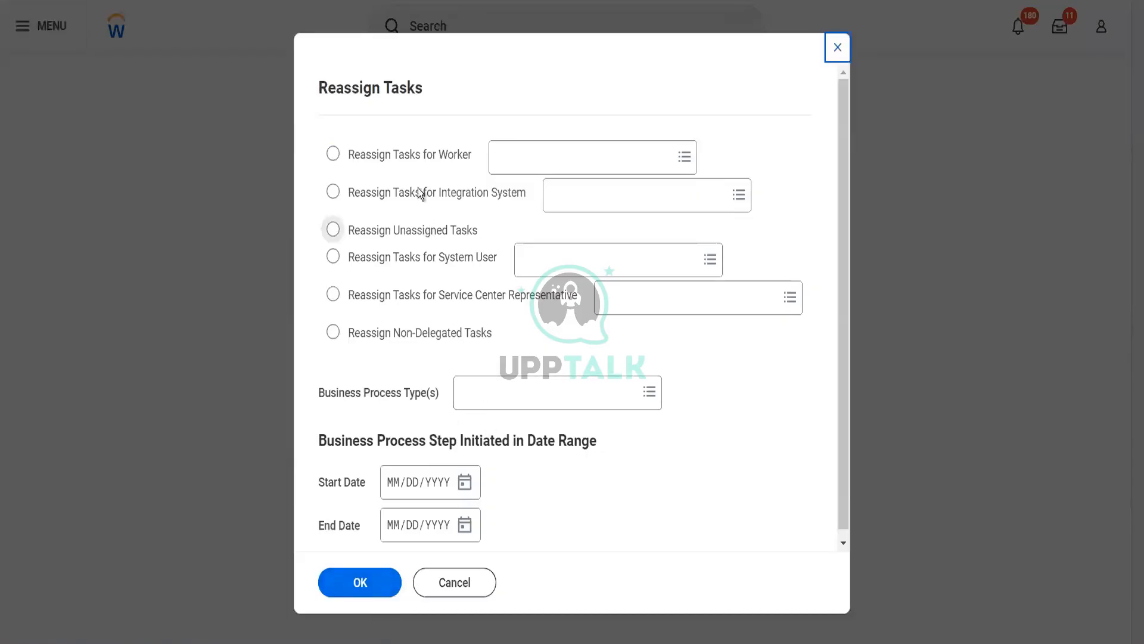
Choose reassignment for a worker, but the worker's name searched in Business Process Type finds nothing
{"action": "left_click", "coordinate": [406, 160]}
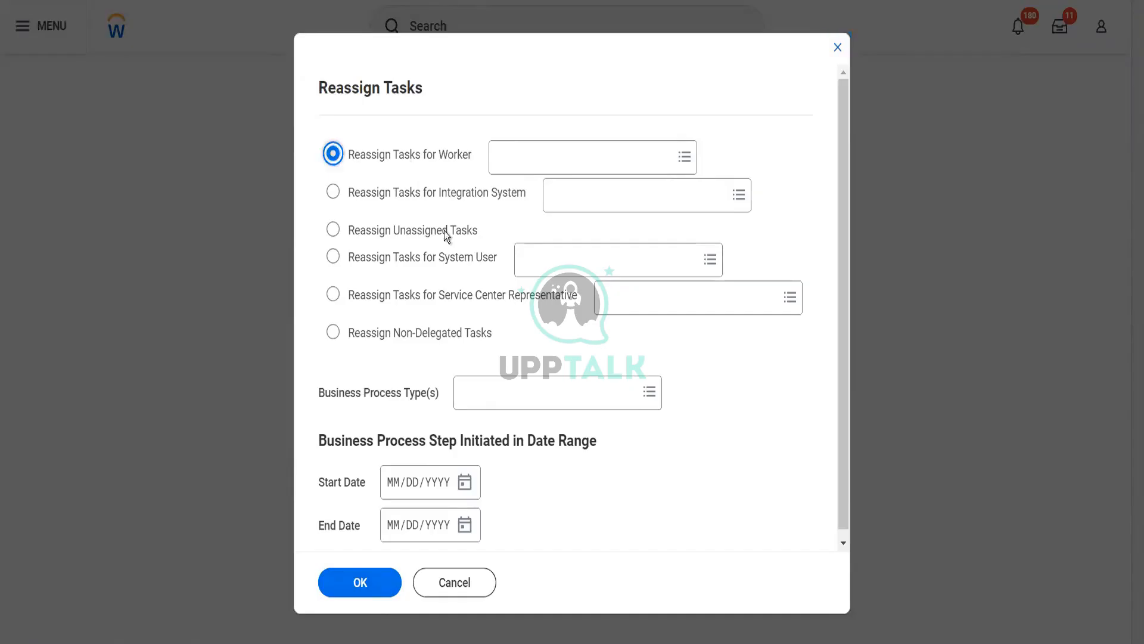
{"action": "left_click", "coordinate": [498, 394]}
{"action": "type", "text": "cather te"}
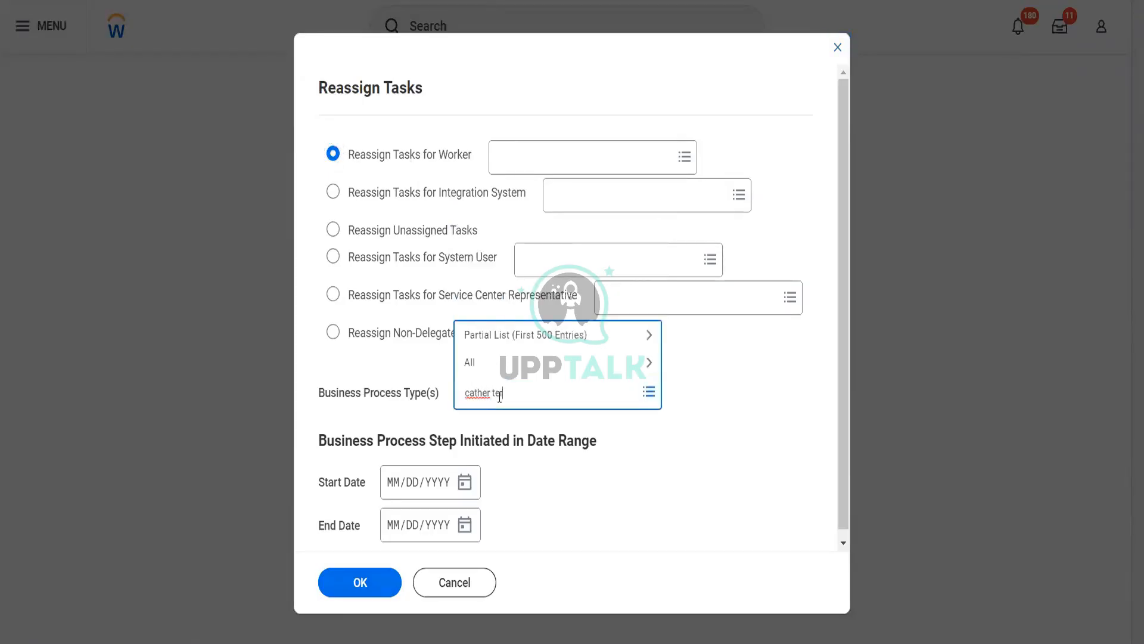
{"action": "key", "text": "Return"}
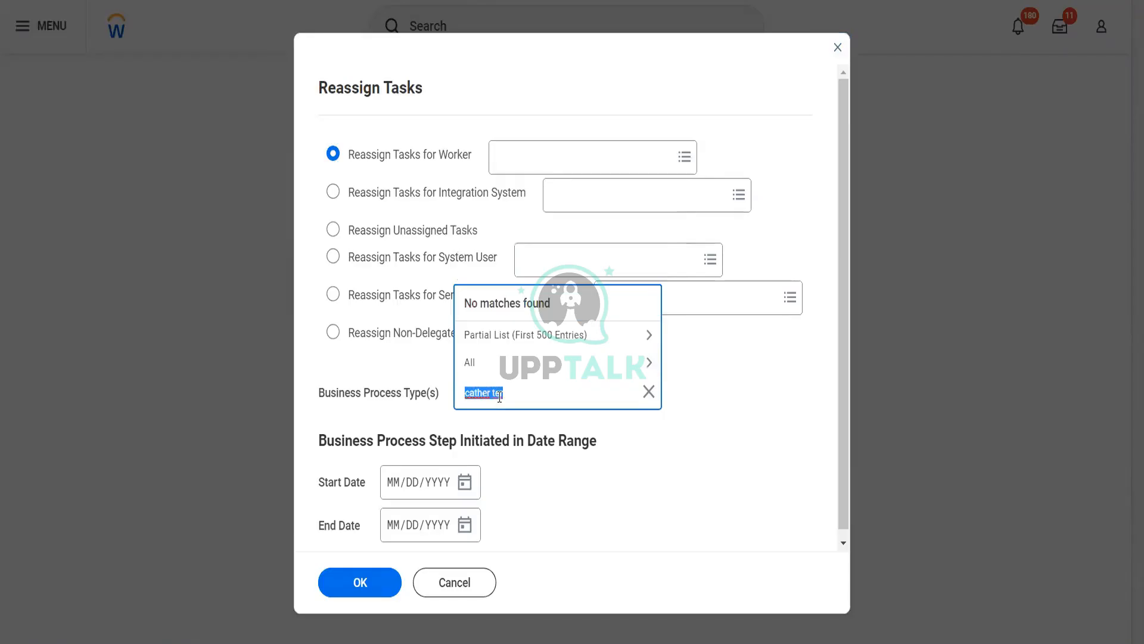
{"action": "type", "text": "cath ter"}
{"action": "key", "text": "Return"}
{"action": "left_click", "coordinate": [408, 363]}
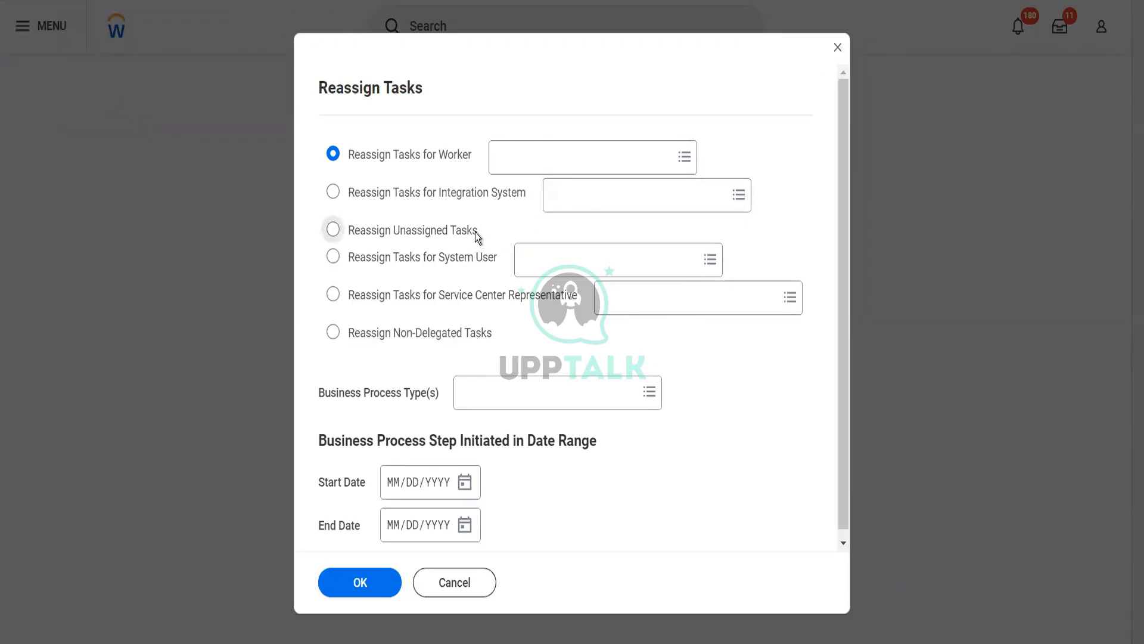
Tick Purchase Order Event as process type and click OK, triggering the Worker required error
{"action": "left_click", "coordinate": [528, 408]}
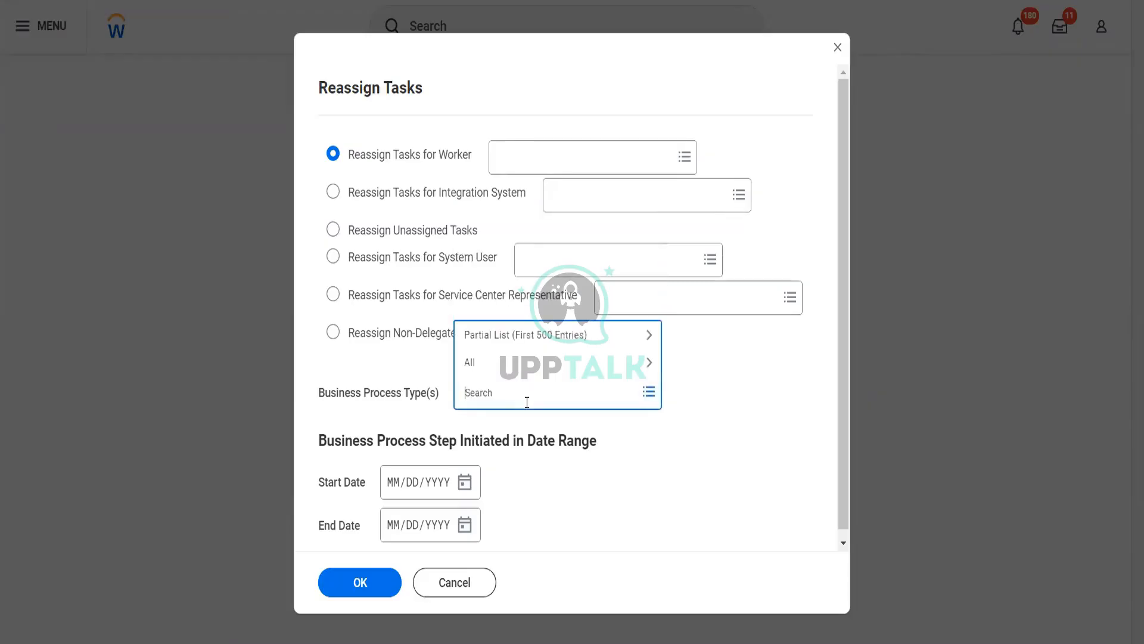
{"action": "type", "text": "purch order"}
{"action": "key", "text": "Return"}
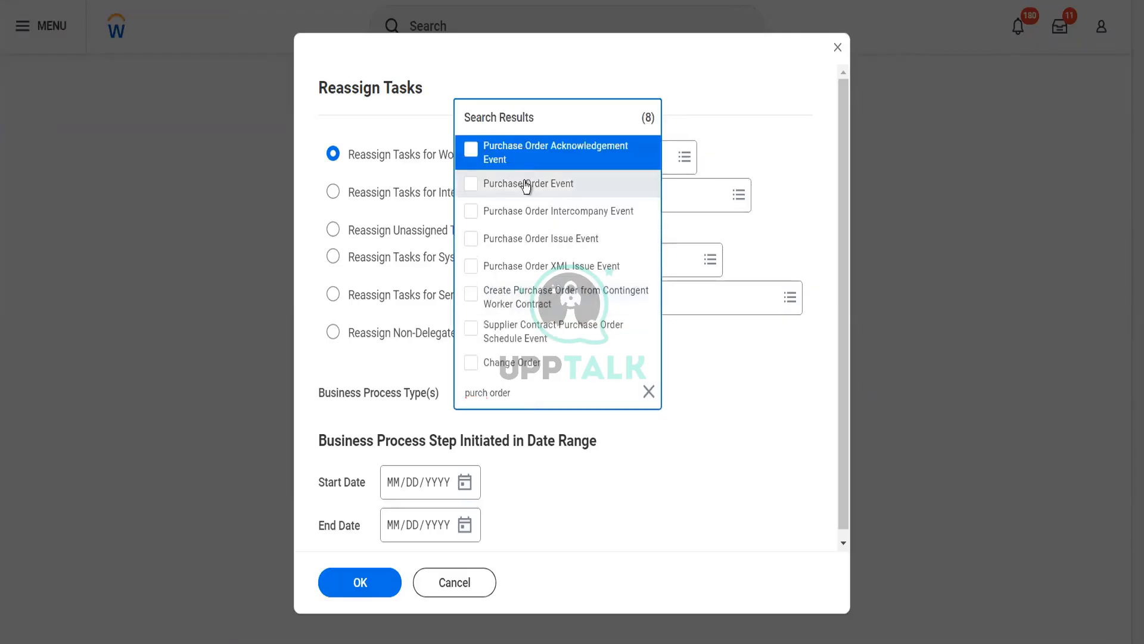
{"action": "left_click", "coordinate": [526, 184]}
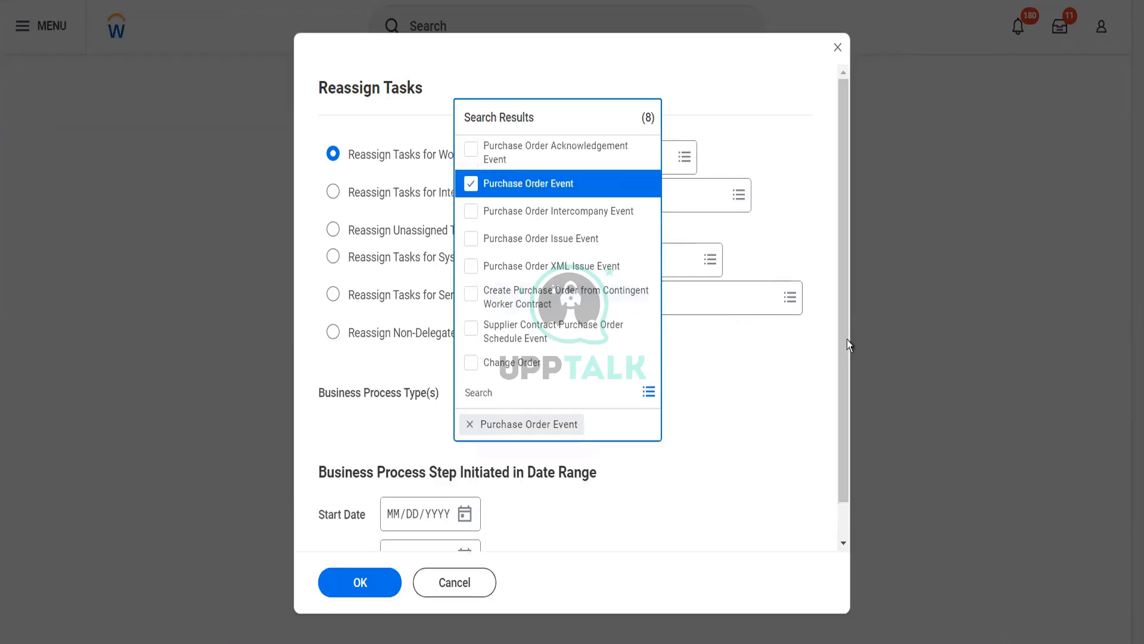
{"action": "left_click", "coordinate": [768, 421]}
{"action": "scroll", "coordinate": [685, 448], "scroll_direction": "down", "scroll_amount": 1}
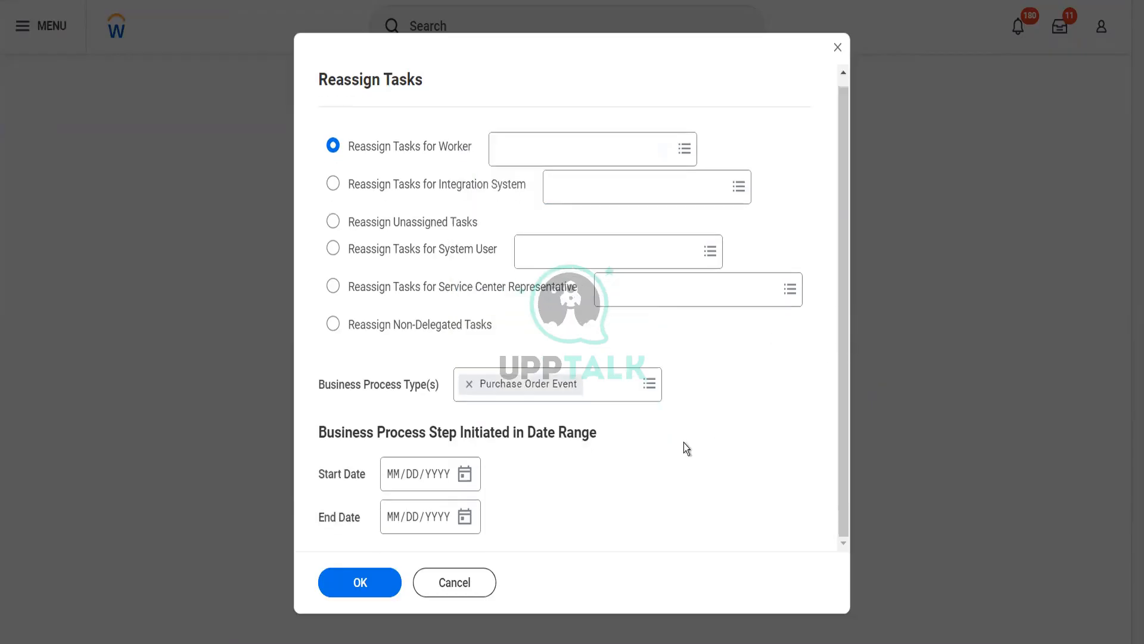
{"action": "left_click", "coordinate": [379, 589]}
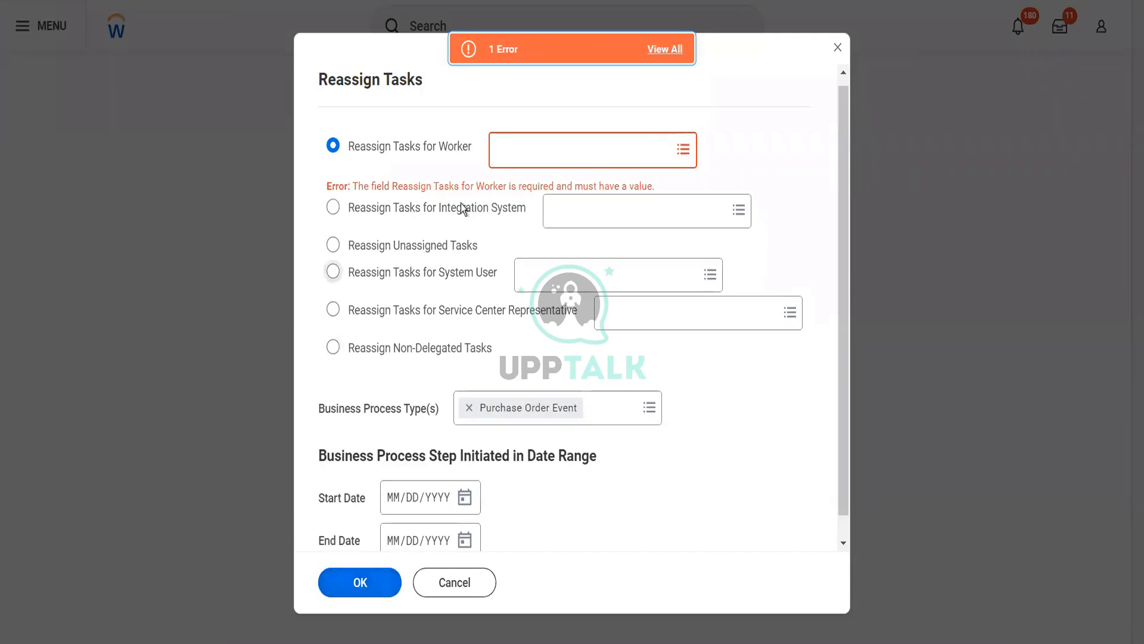
Search the worker by name, select the first match, and submit the reassignment criteria
{"action": "left_click", "coordinate": [506, 153]}
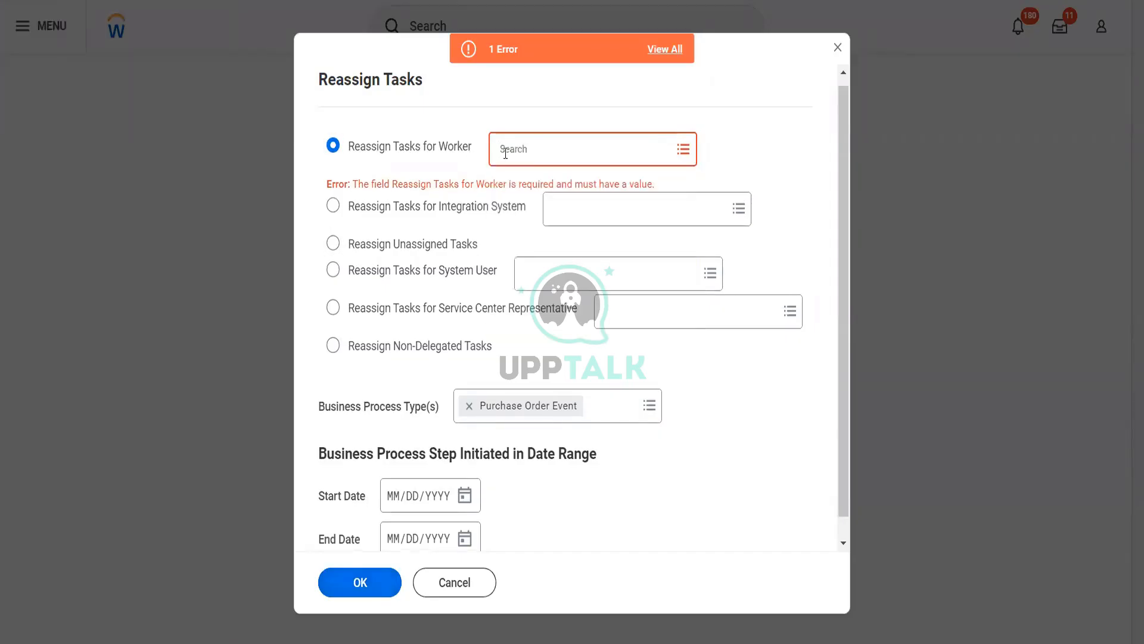
{"action": "type", "text": "cather ter"}
{"action": "key", "text": "Return"}
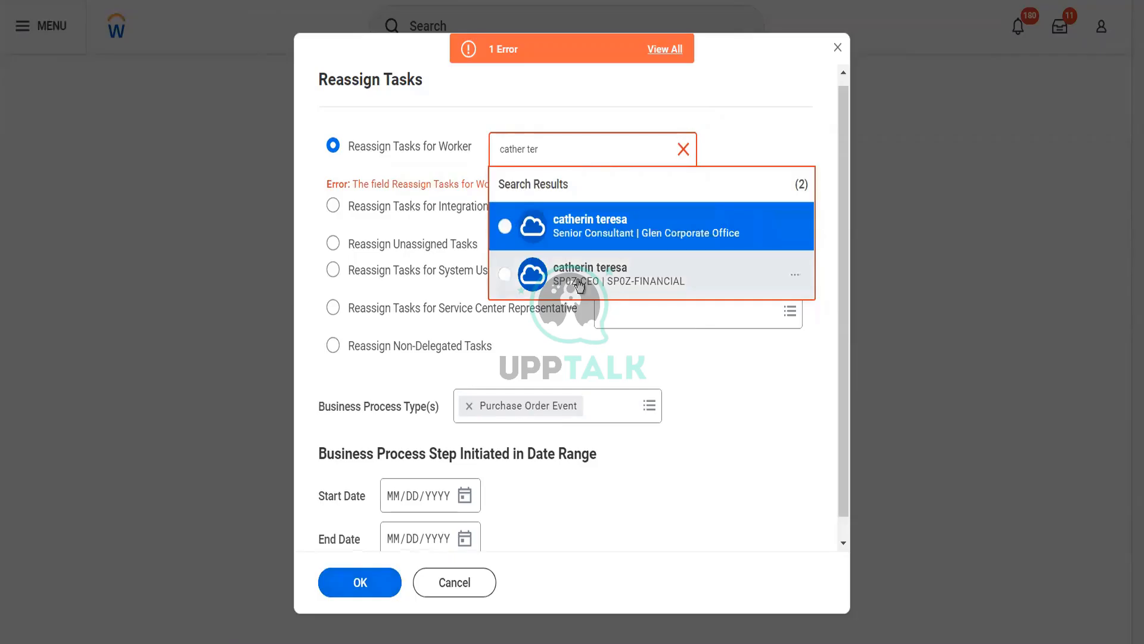
{"action": "left_click", "coordinate": [563, 238]}
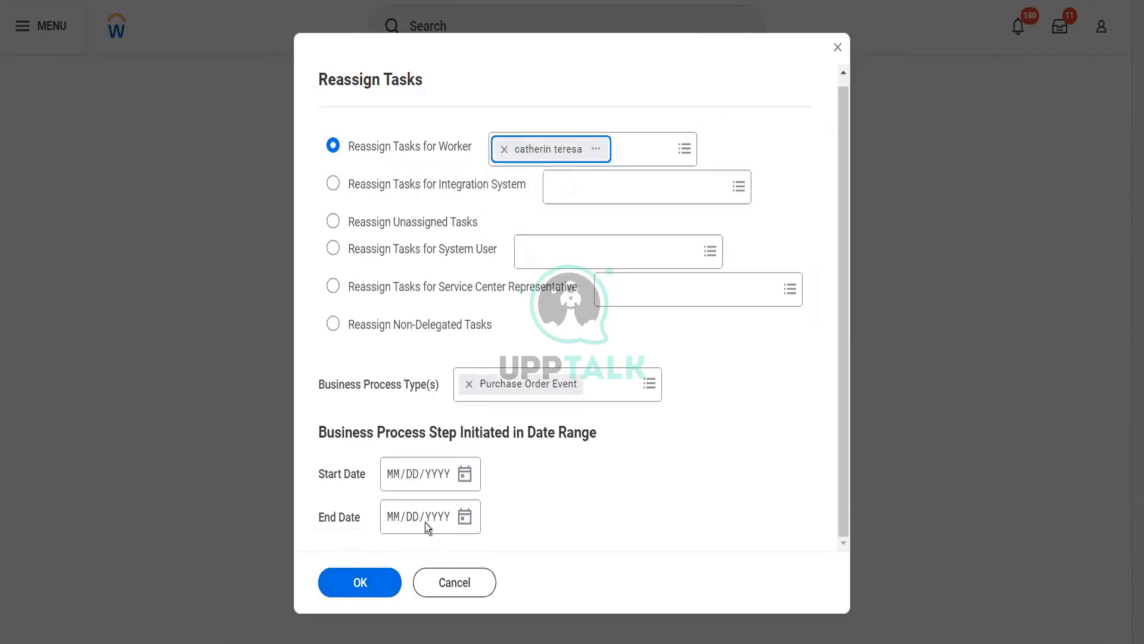
{"action": "left_click", "coordinate": [358, 588]}
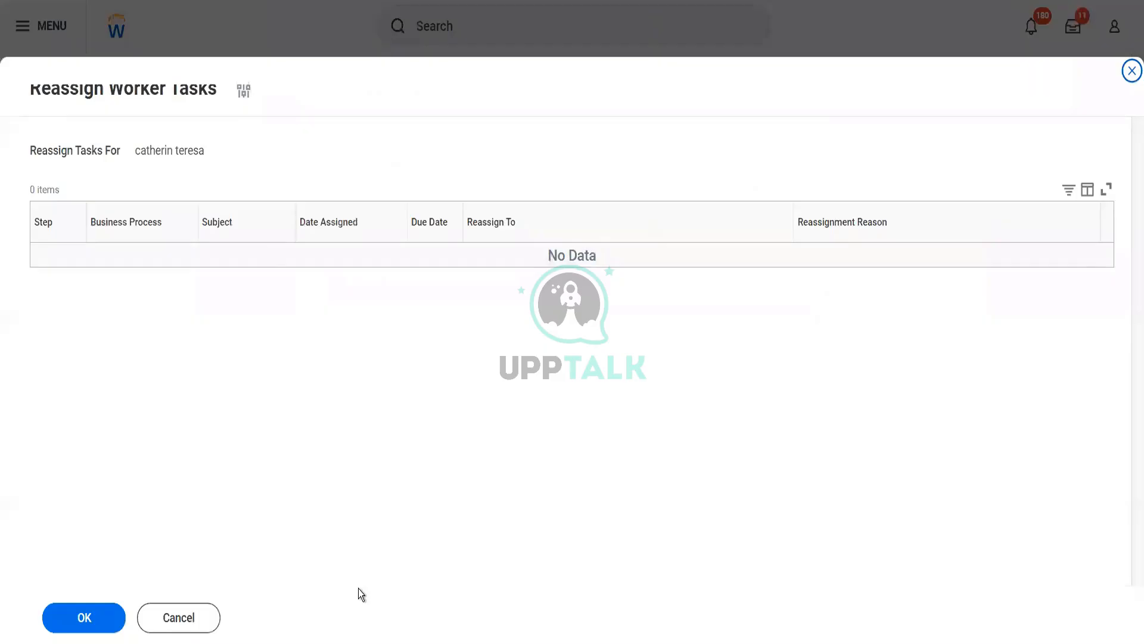
Reopen the criteria, reselect the same worker, and resubmit to list the OliveSuppPO: 010001 approval
{"action": "left_click", "coordinate": [244, 92]}
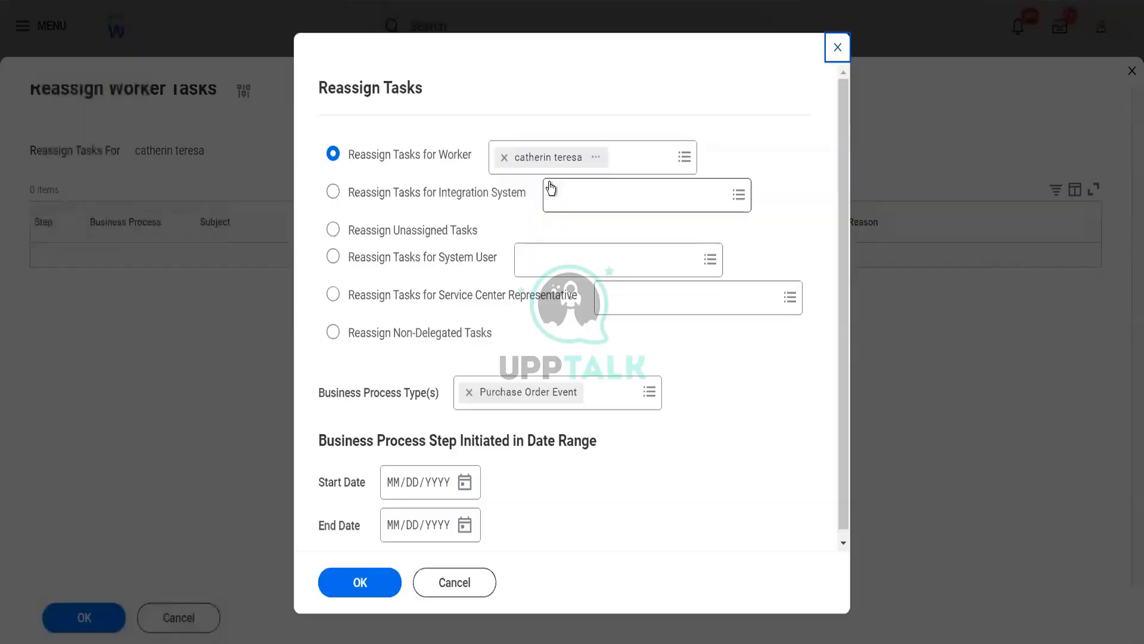
{"action": "left_click", "coordinate": [504, 157]}
{"action": "type", "text": "cather er"}
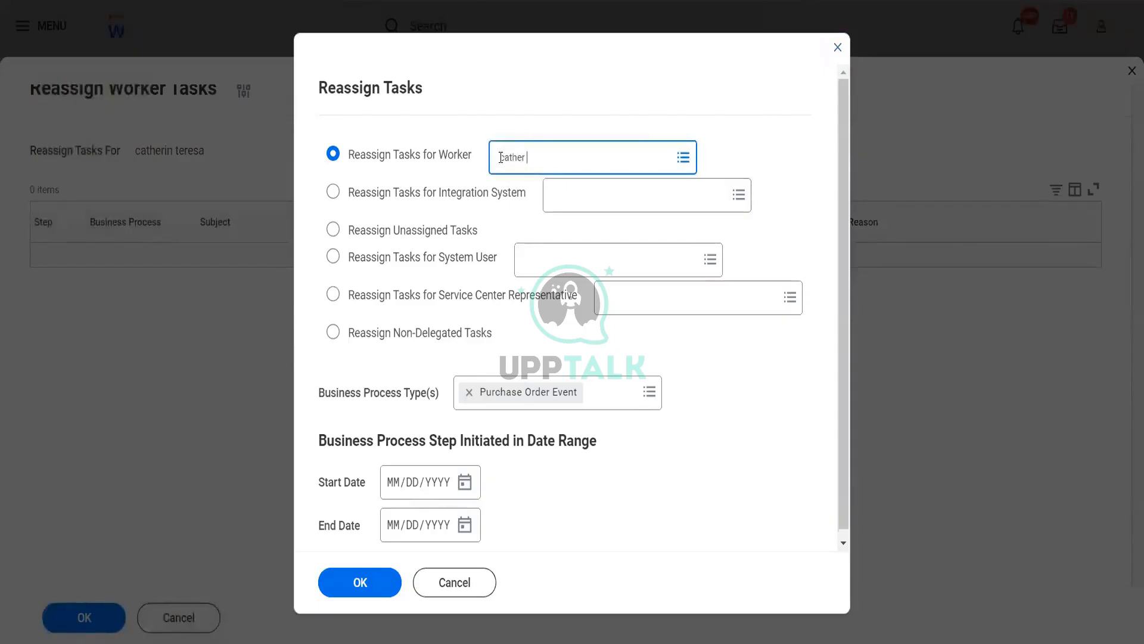
{"action": "key", "text": "BackSpace"}
{"action": "key", "text": "BackSpace"}
{"action": "type", "text": "ter"}
{"action": "key", "text": "Return"}
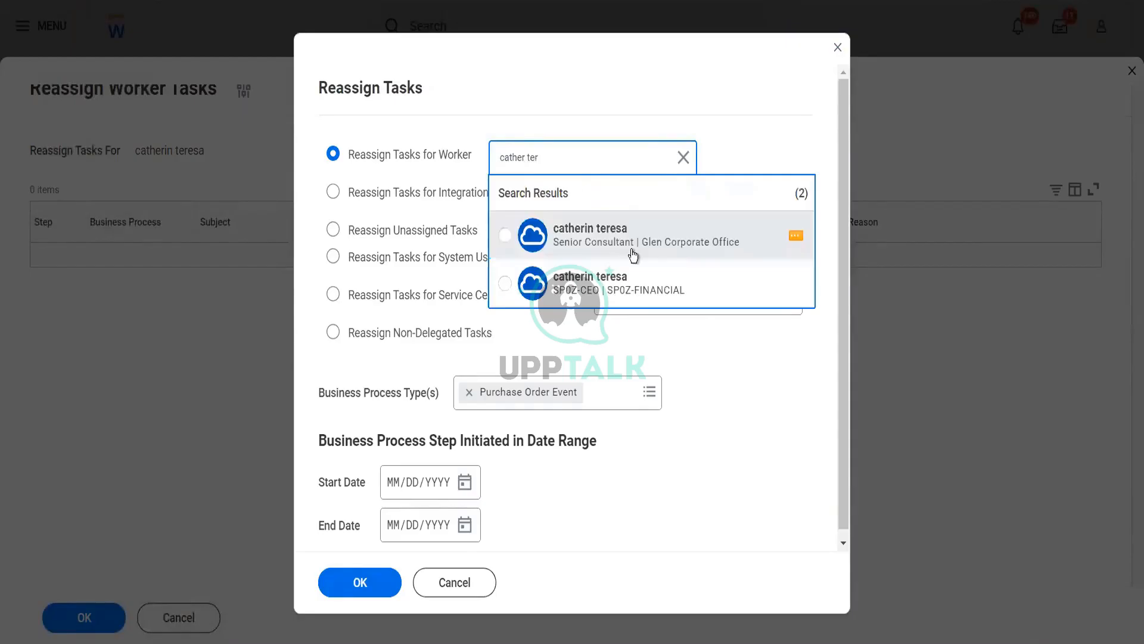
{"action": "left_click", "coordinate": [630, 254]}
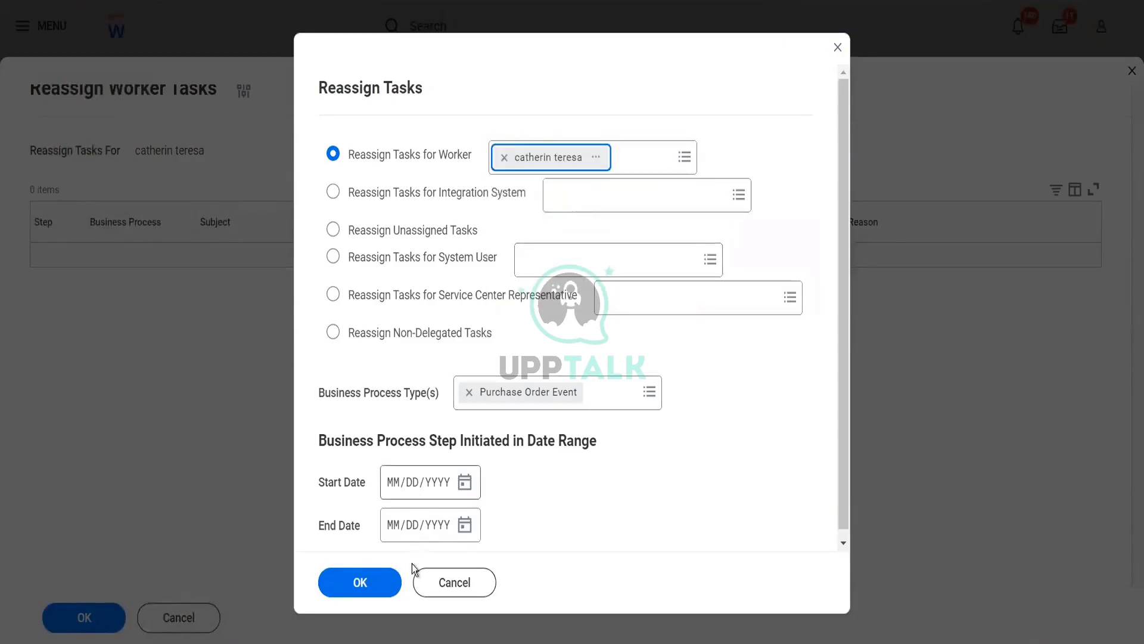
{"action": "left_click", "coordinate": [381, 581]}
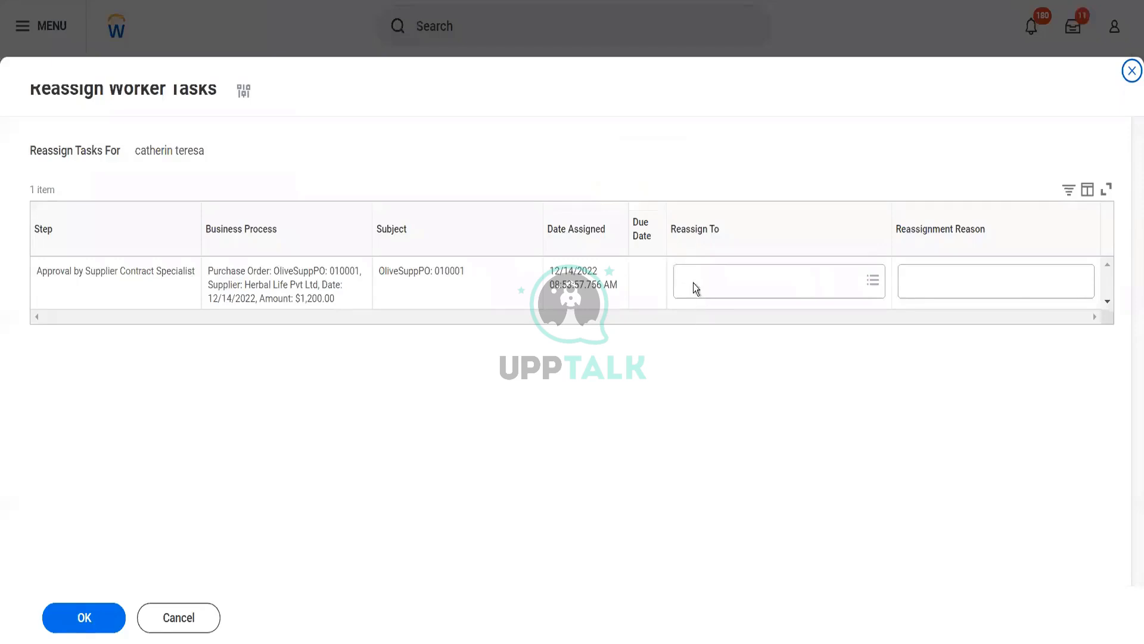
Choose the new worker in Reassign To for the OliveSuppPO: 010001 approval task
{"action": "left_click", "coordinate": [702, 289]}
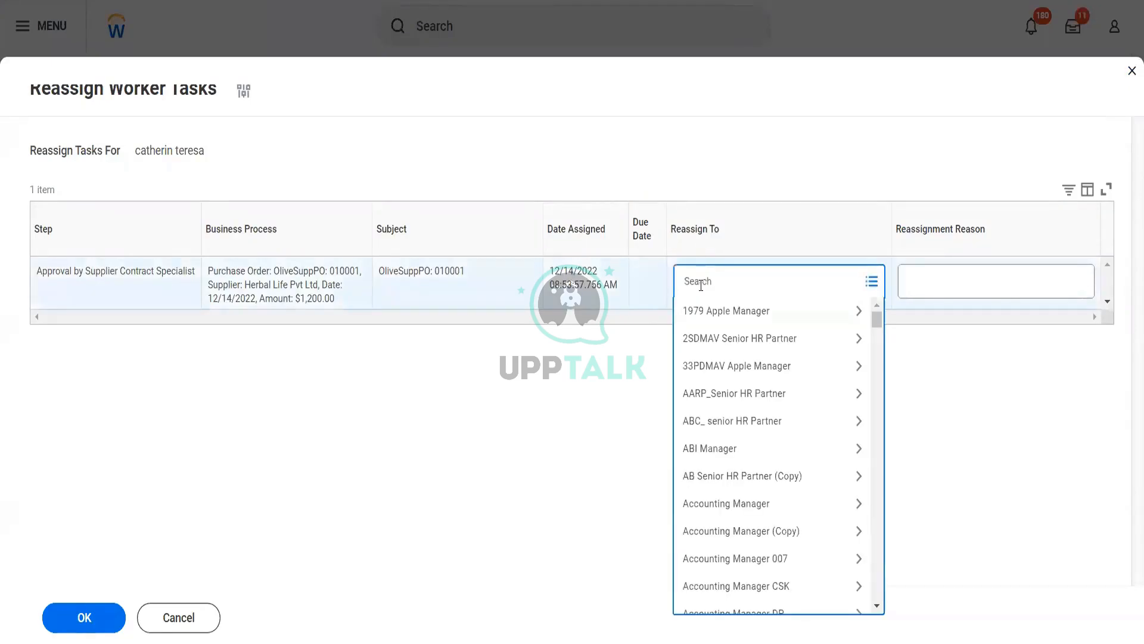
{"action": "type", "text": "Imoneil"}
{"action": "key", "text": "Return"}
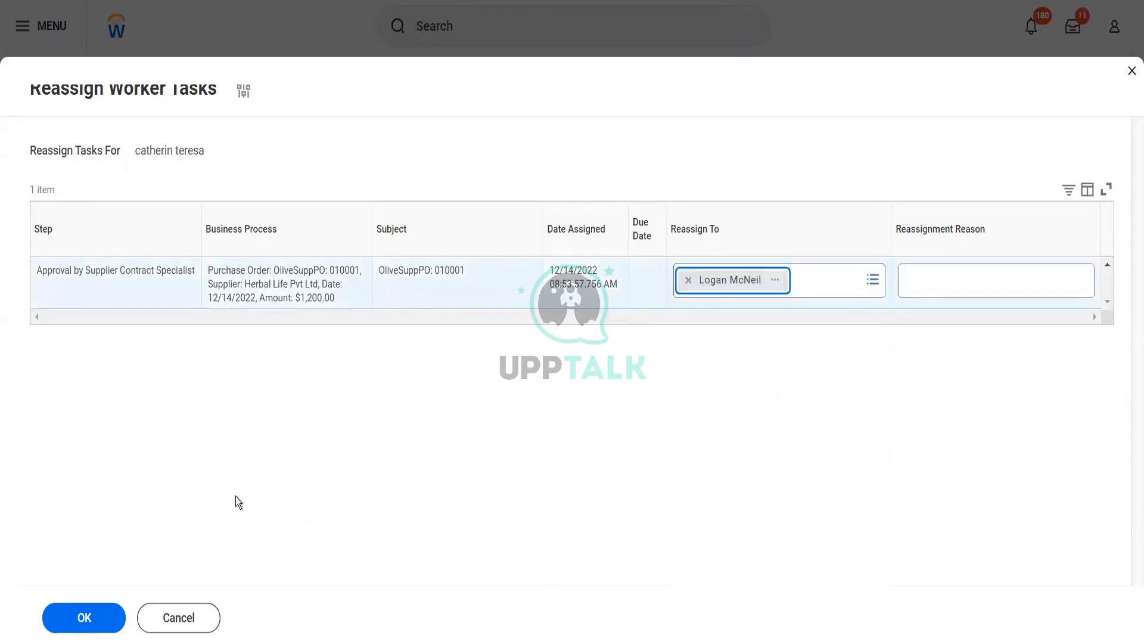
{"action": "left_click", "coordinate": [107, 625]}
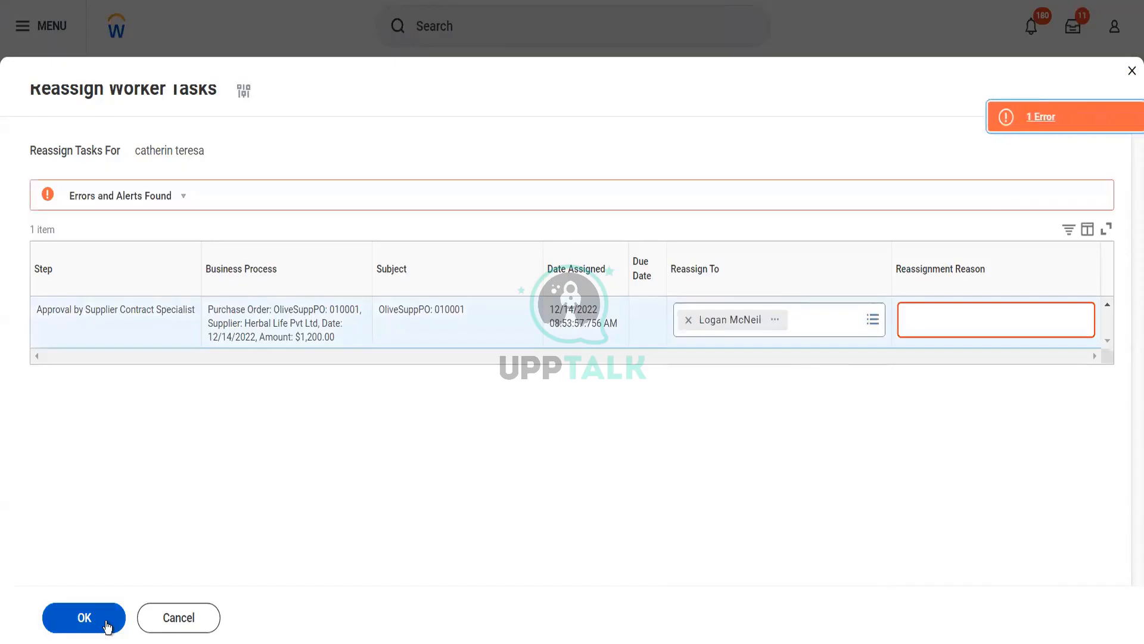
Enter 'Test' as the reassignment reason and confirm the reassignment
{"action": "left_click", "coordinate": [992, 317]}
{"action": "type", "text": "Test"}
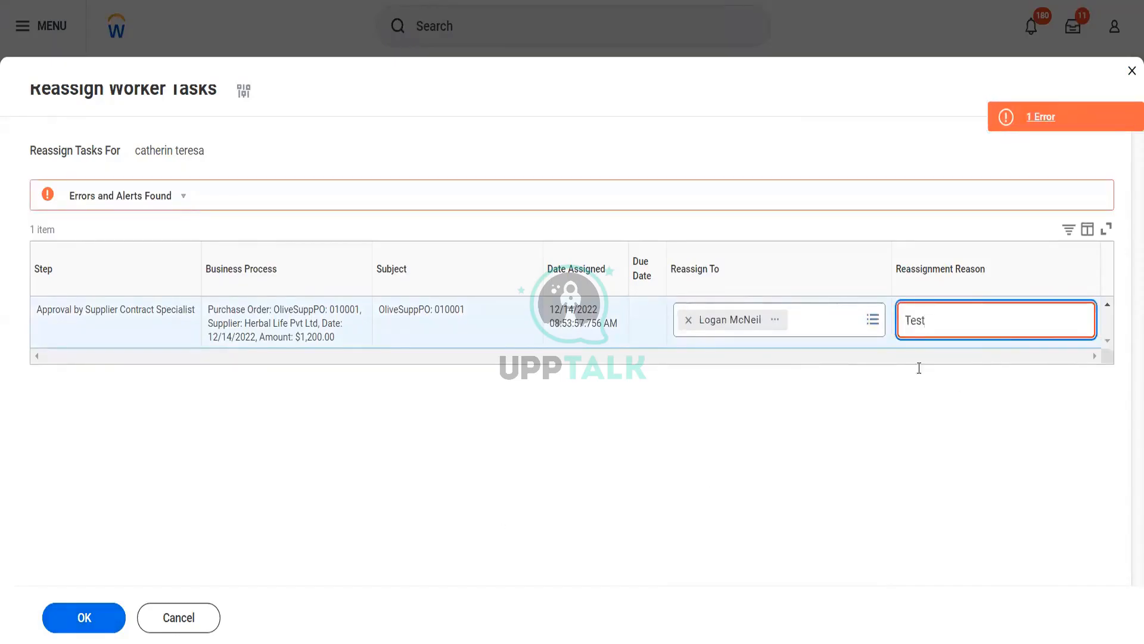
{"action": "left_click", "coordinate": [58, 634]}
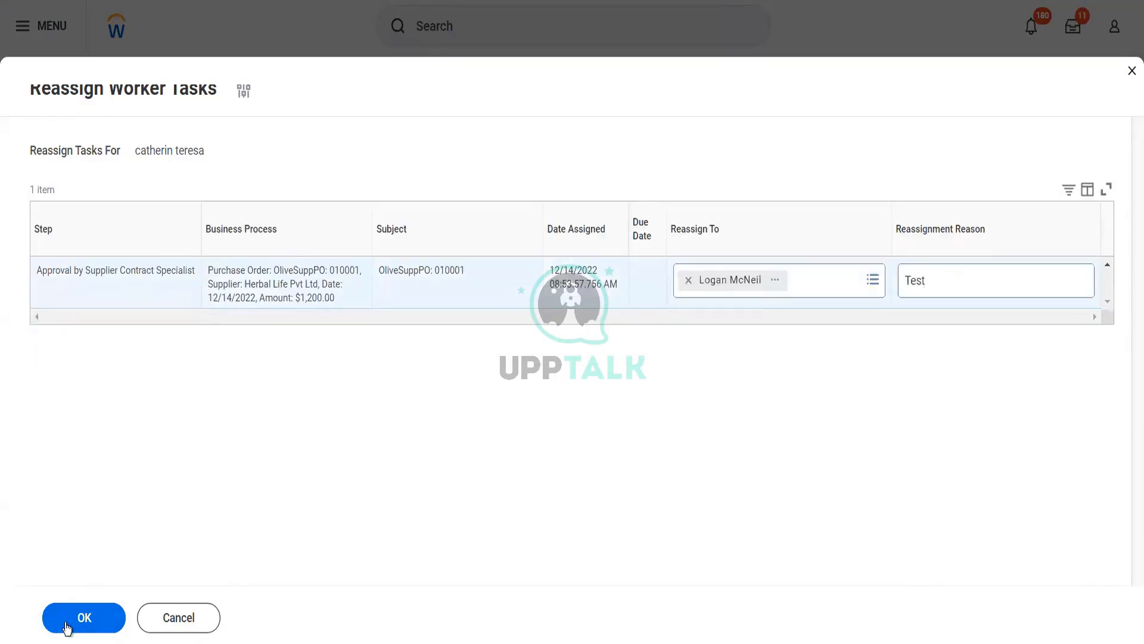
{"action": "left_click", "coordinate": [75, 619]}
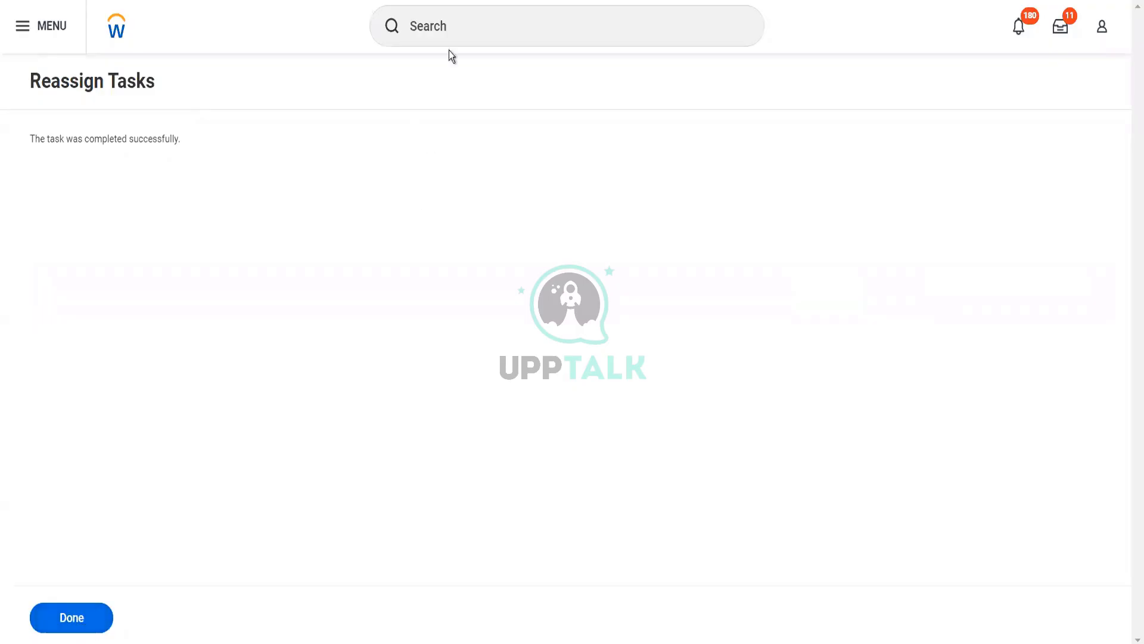
Find the Start Proxy task through the global search for 'start proxy'
{"action": "left_click", "coordinate": [454, 23]}
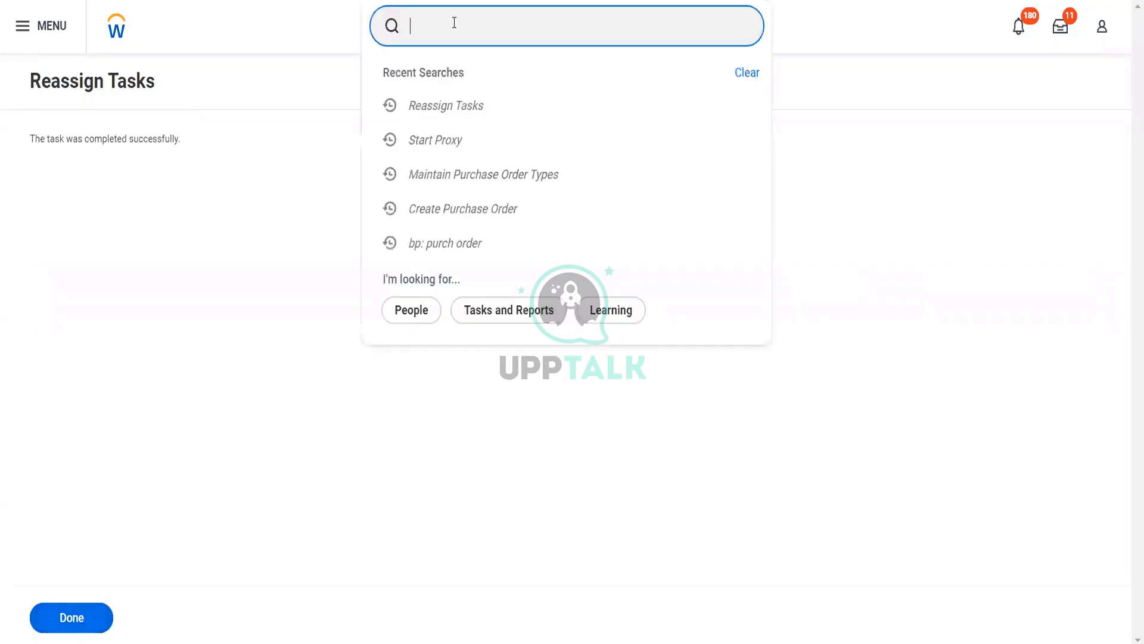
{"action": "type", "text": "start pee"}
{"action": "key", "text": "BackSpace"}
{"action": "key", "text": "BackSpace"}
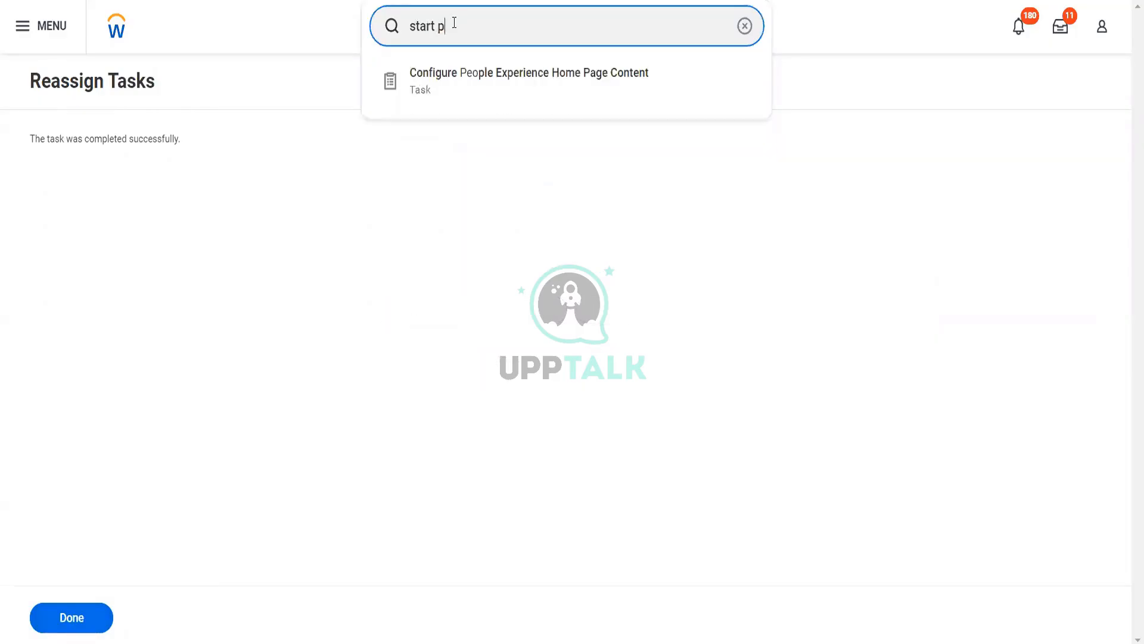
{"action": "type", "text": "roxy"}
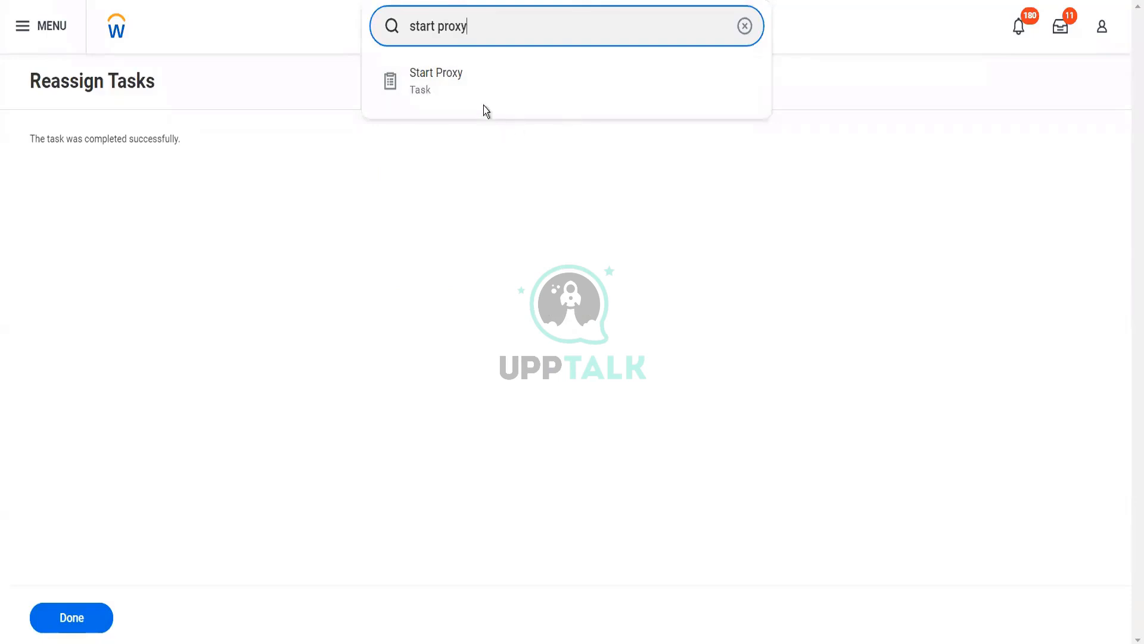
{"action": "left_click", "coordinate": [479, 100]}
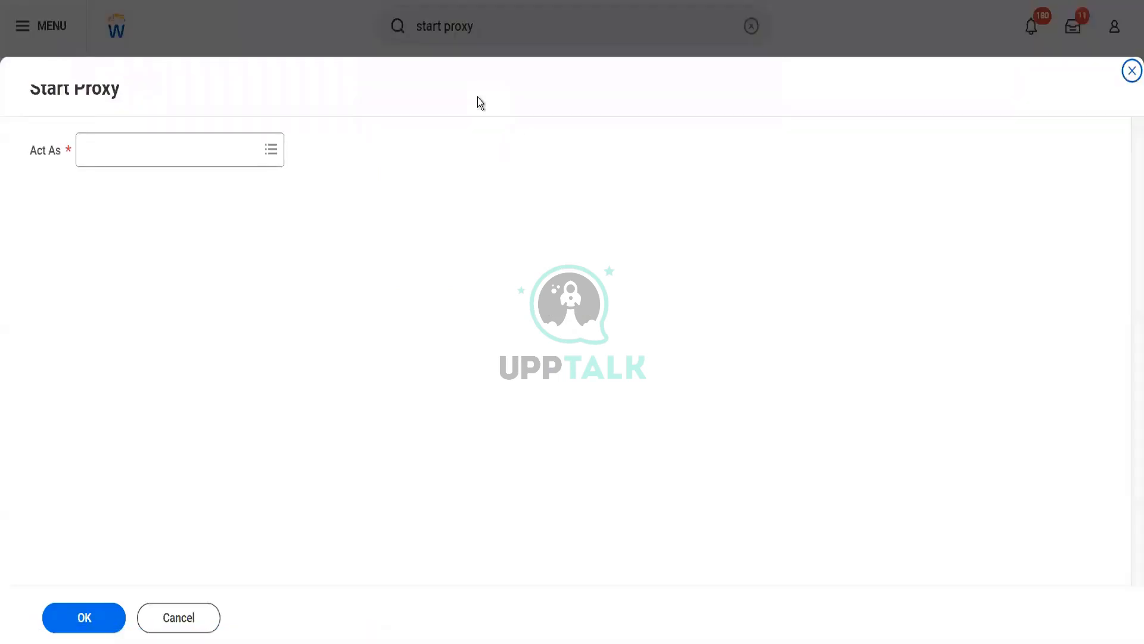
Select the task's new assignee in Act As and submit the proxy request
{"action": "left_click", "coordinate": [245, 148]}
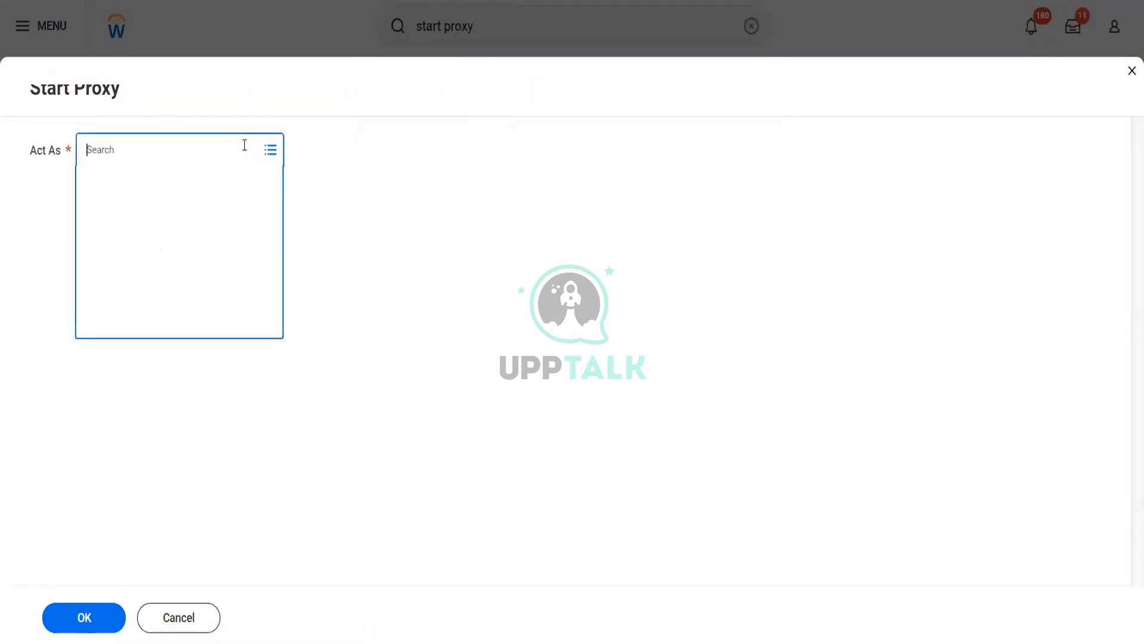
{"action": "type", "text": "lmoneil"}
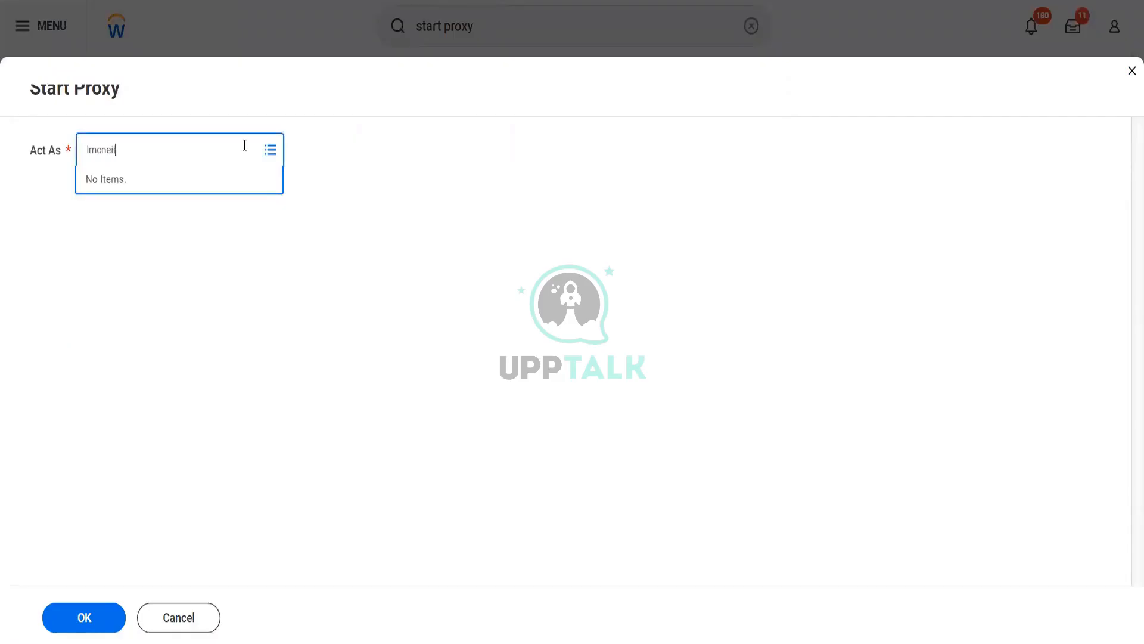
{"action": "key", "text": "Return"}
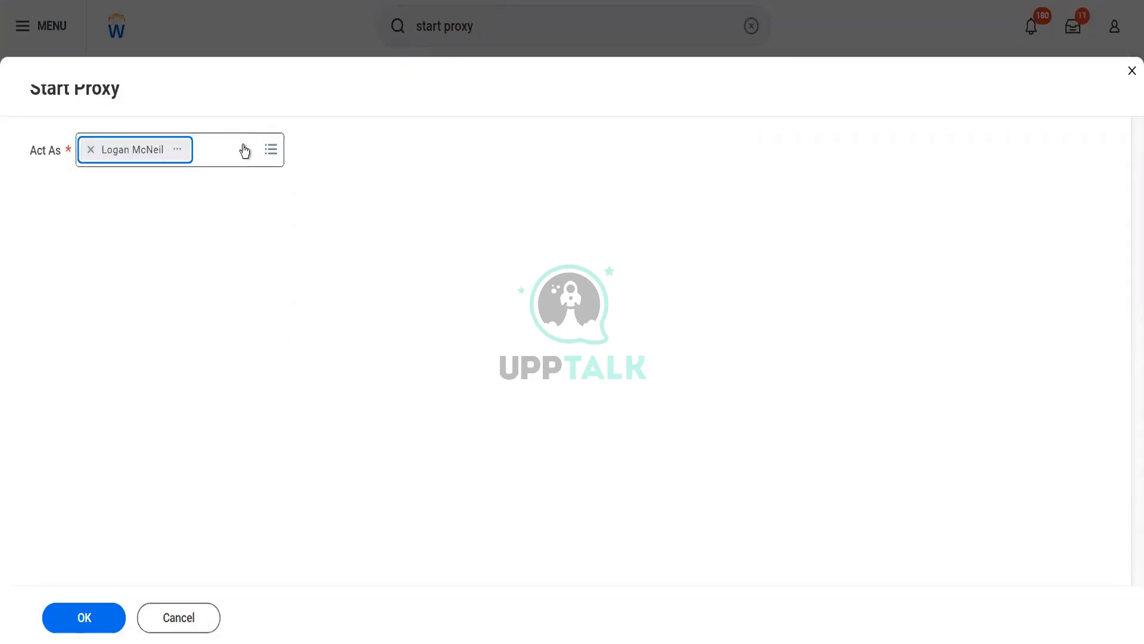
{"action": "right_click", "coordinate": [83, 636]}
{"action": "left_click", "coordinate": [83, 631]}
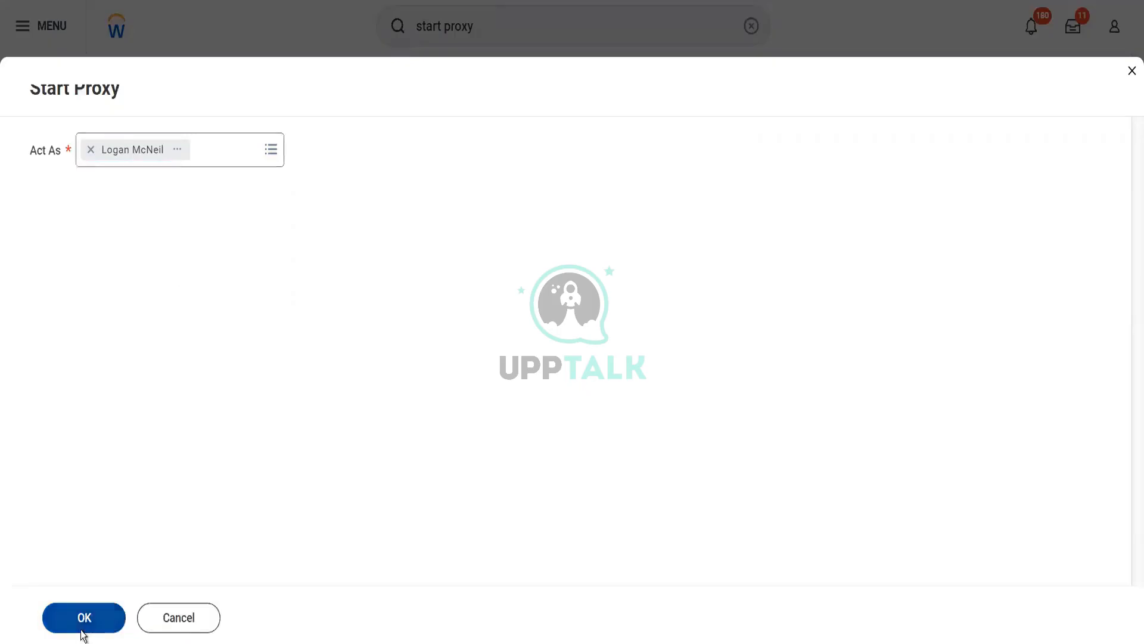
{"action": "left_click", "coordinate": [83, 632]}
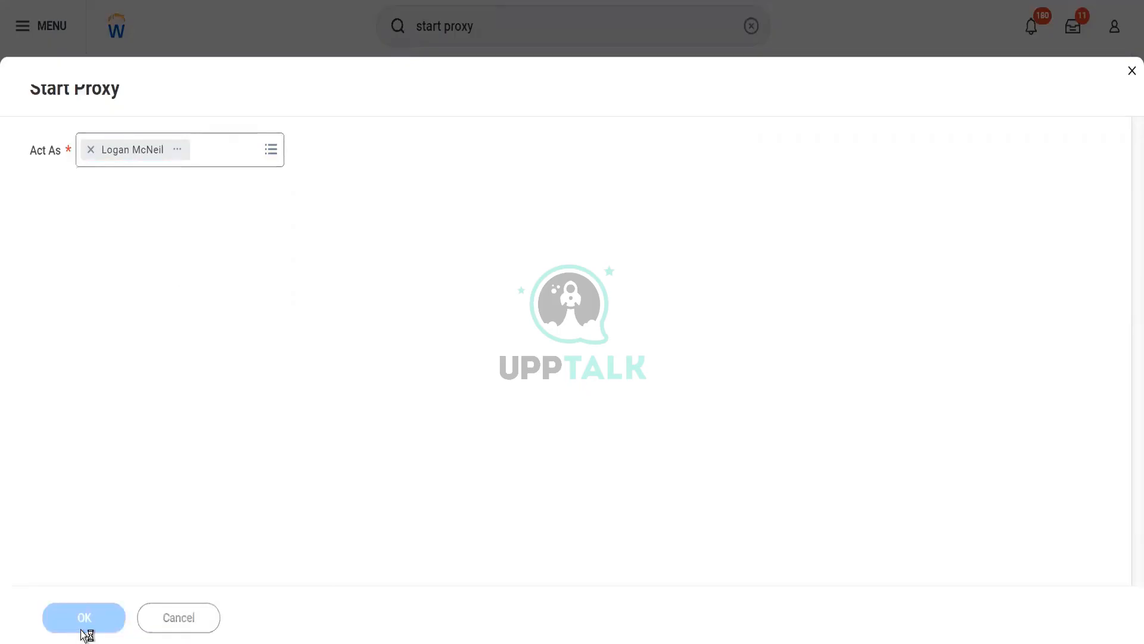
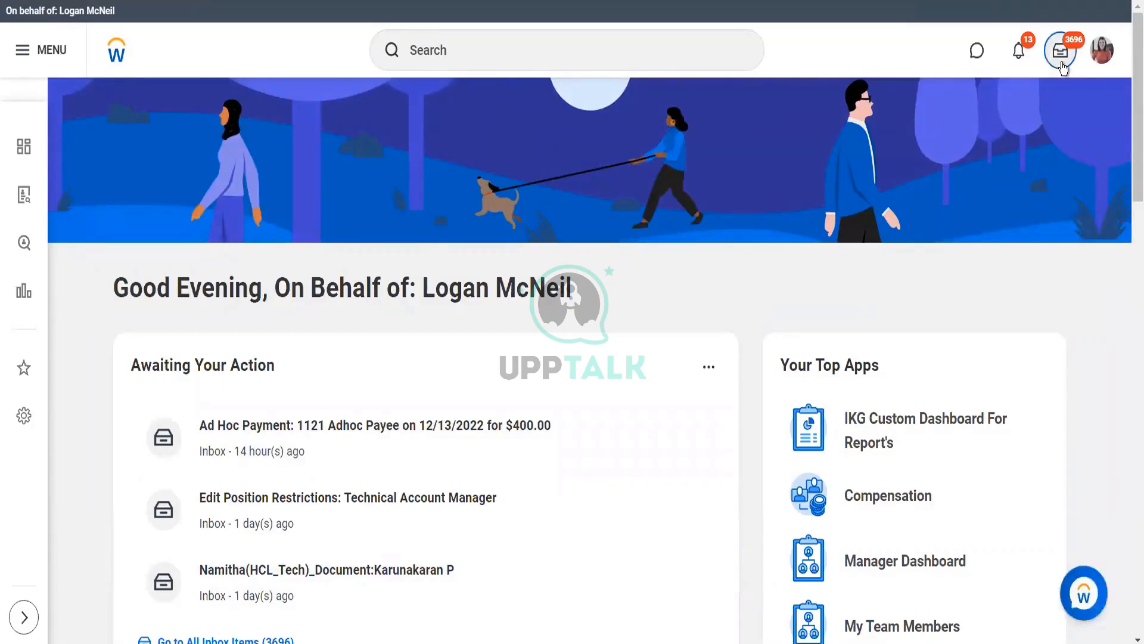
Refresh the inbox items and go to My Delegations from the inbox options list
{"action": "left_click", "coordinate": [1063, 67]}
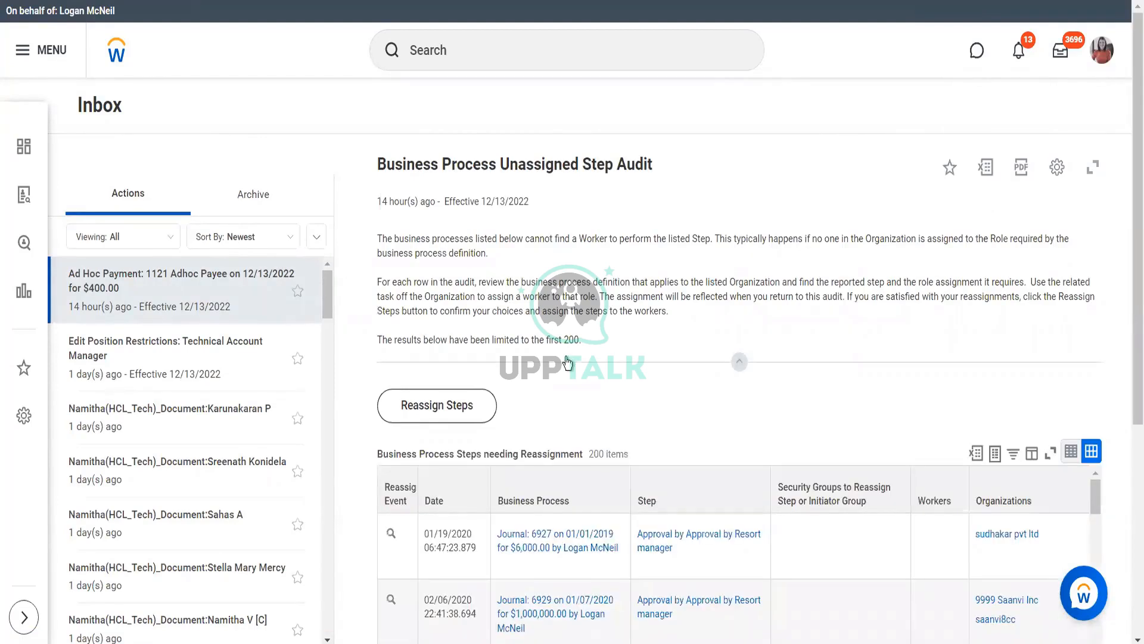
{"action": "left_click", "coordinate": [312, 241]}
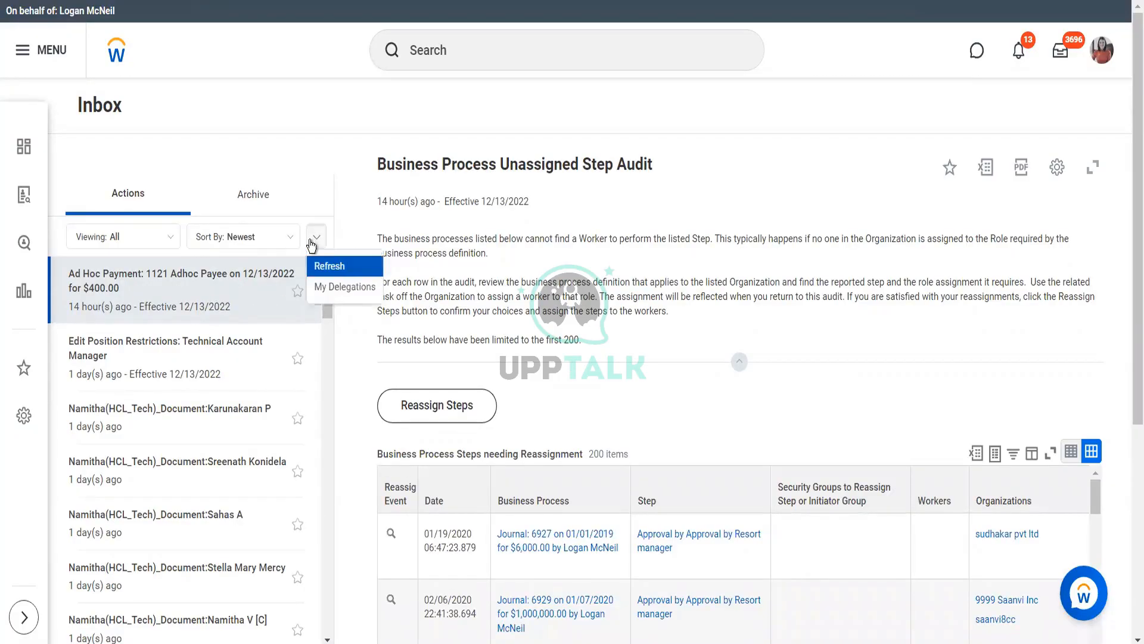
{"action": "left_click", "coordinate": [329, 267]}
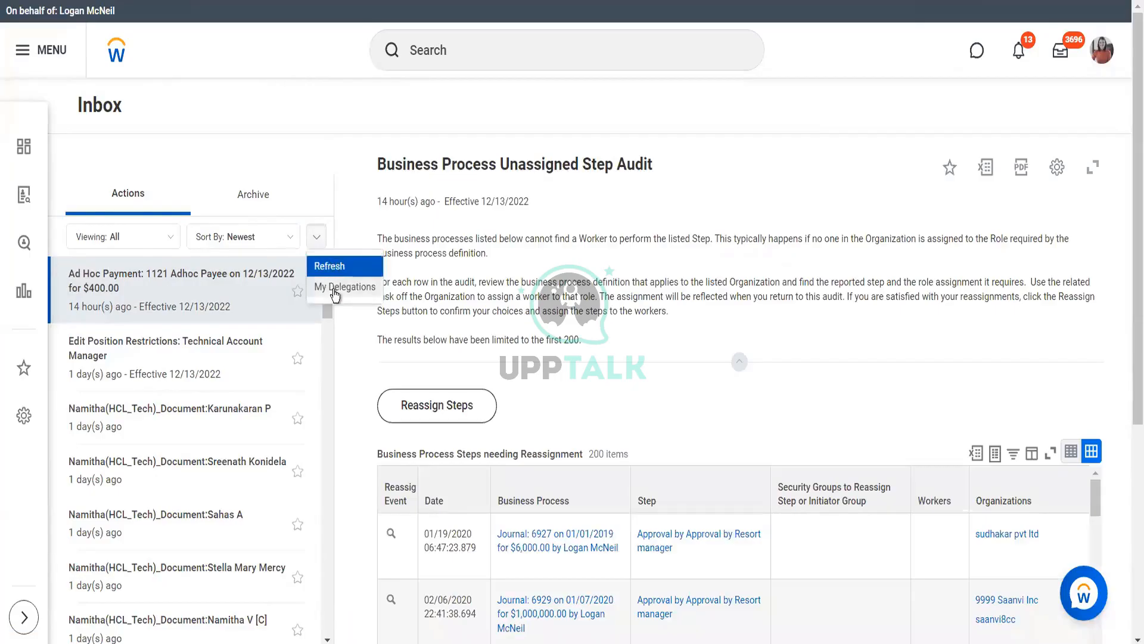
{"action": "left_click", "coordinate": [335, 291]}
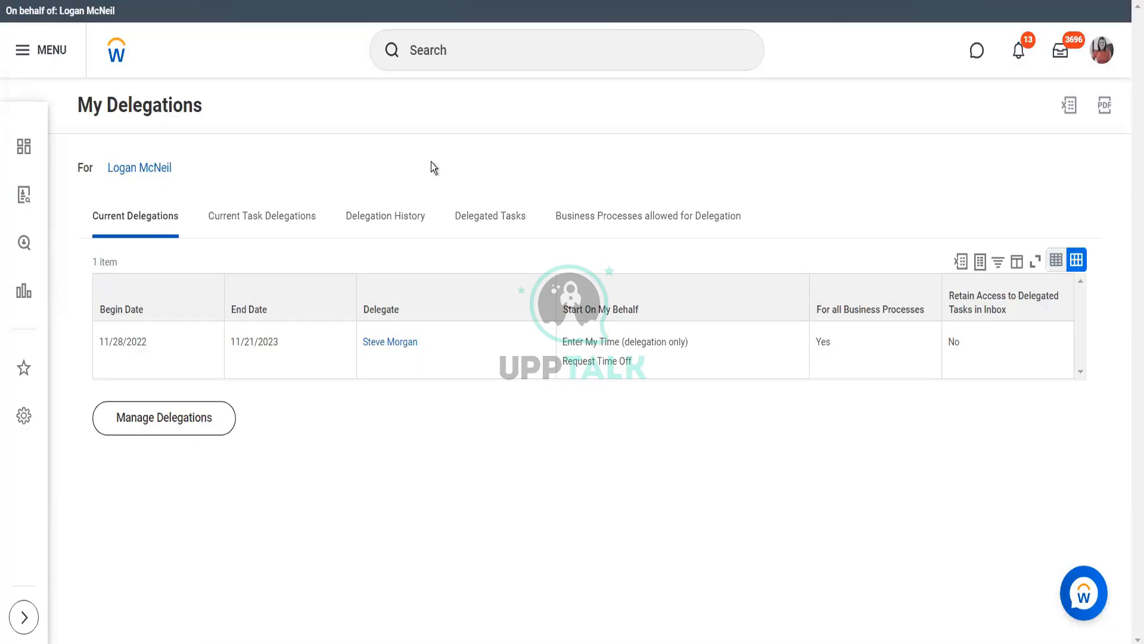
View the Delegated Tasks, Delegation History, then Current Task Delegations tabs in turn
{"action": "left_click", "coordinate": [473, 216]}
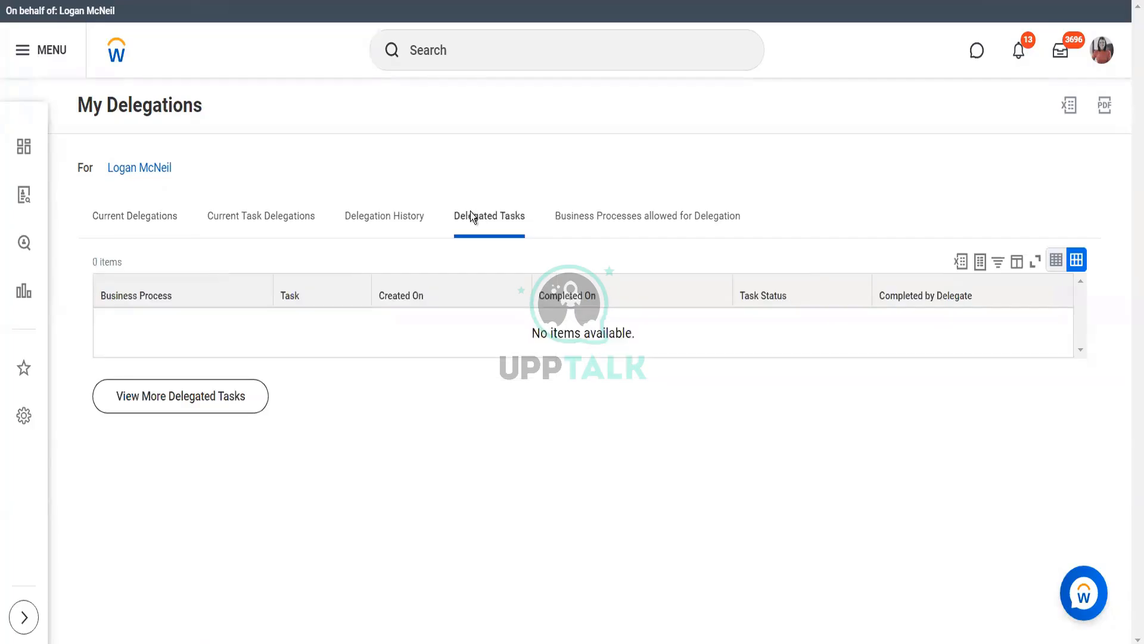
{"action": "left_click", "coordinate": [384, 218]}
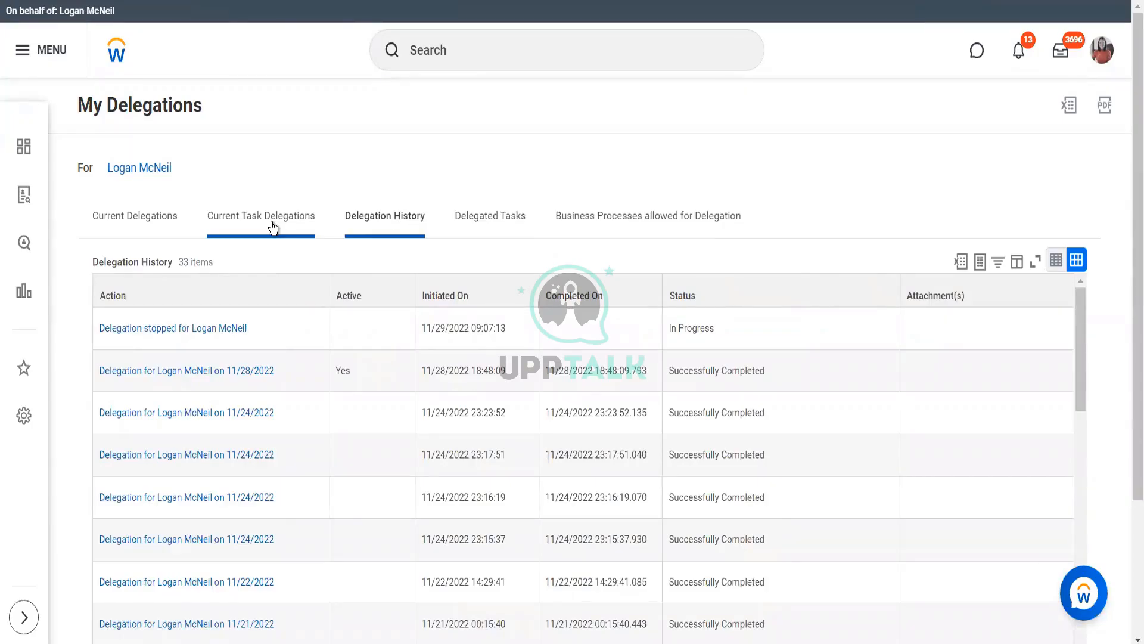
{"action": "left_click", "coordinate": [270, 223]}
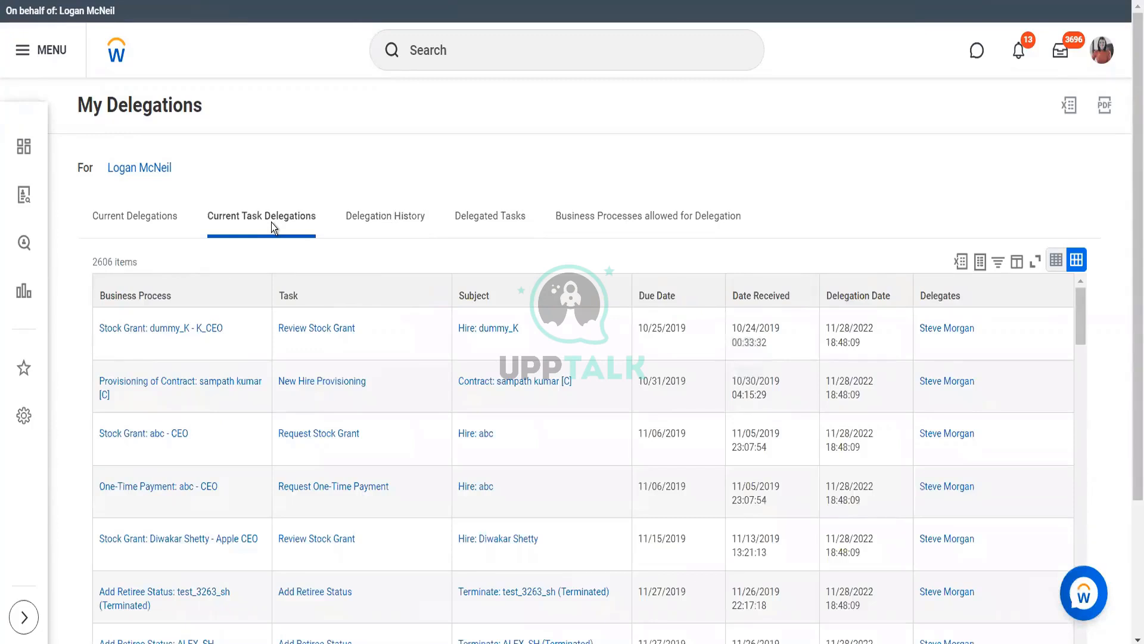
Filter the Task column to Approval by Supplier Contract Specialist, searching values for 'purchase'
{"action": "left_click", "coordinate": [341, 304]}
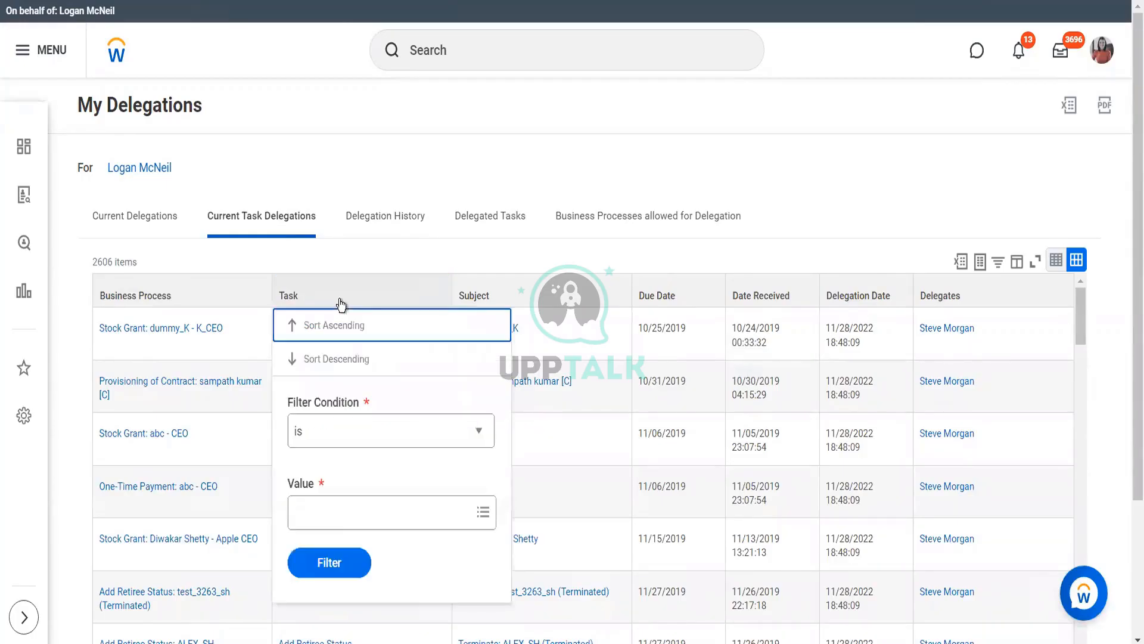
{"action": "left_click", "coordinate": [358, 516]}
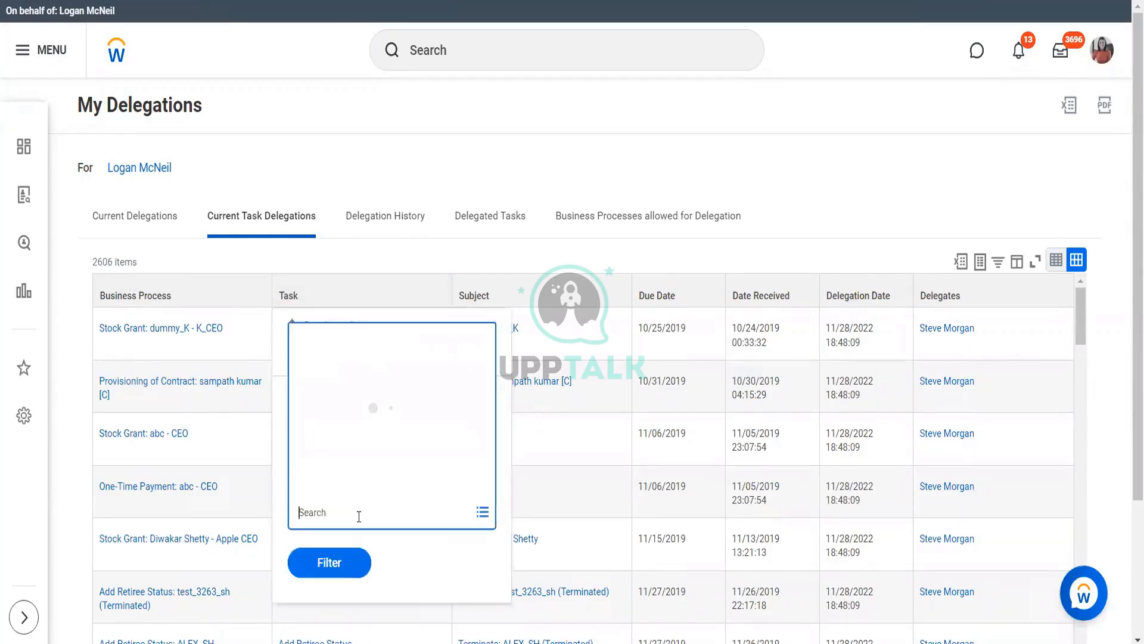
{"action": "type", "text": "purch"}
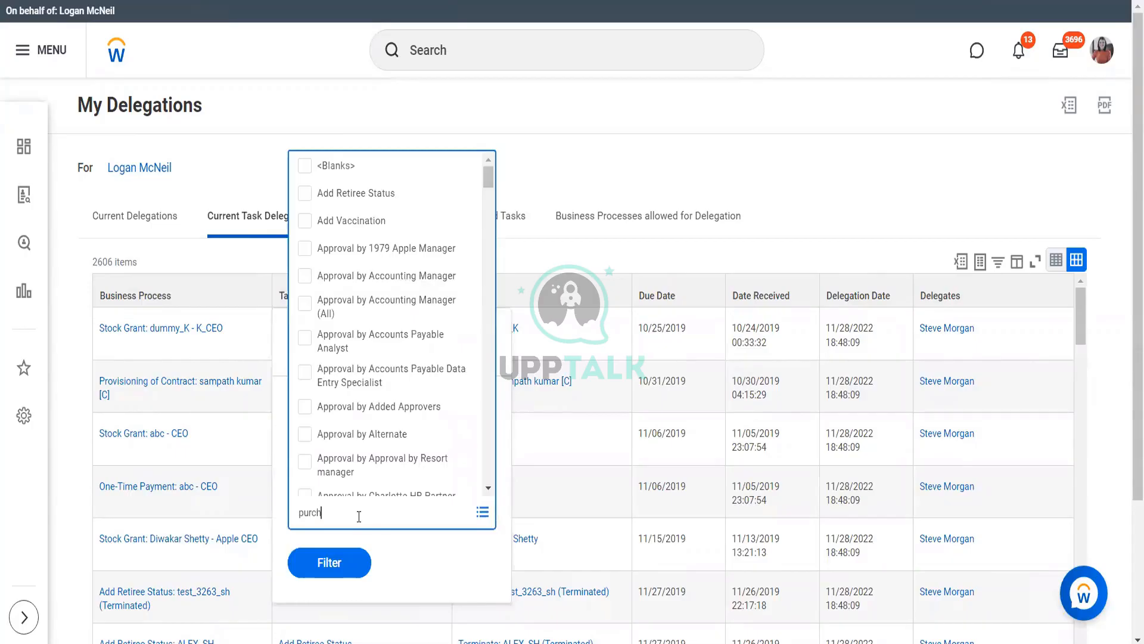
{"action": "type", "text": "ase"}
{"action": "key", "text": "Return"}
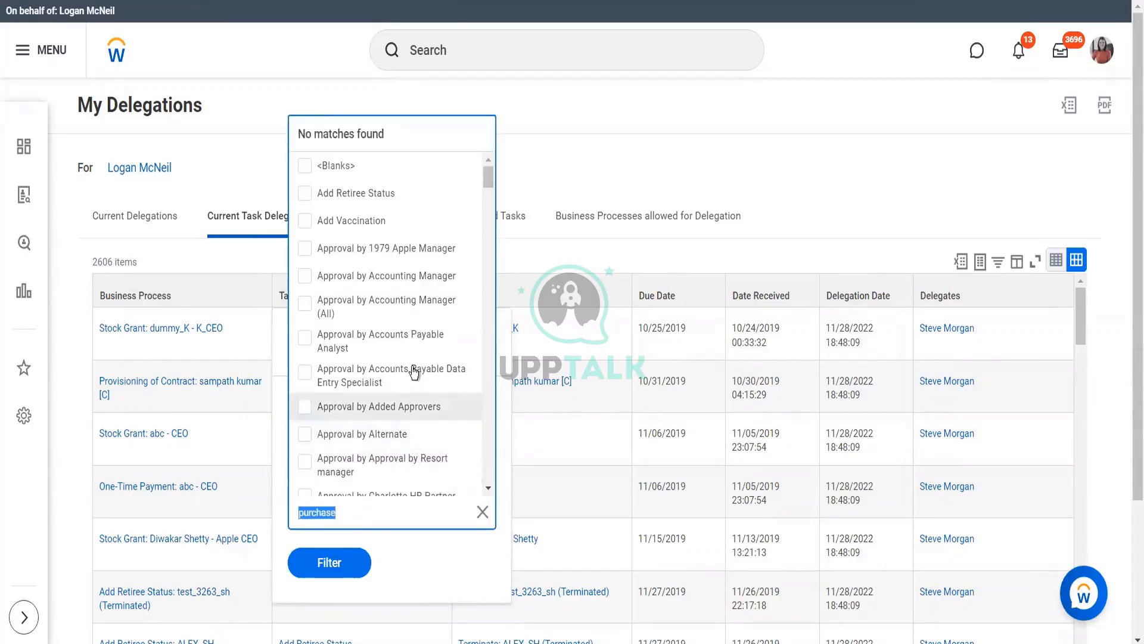
{"action": "scroll", "coordinate": [414, 373], "scroll_direction": "down", "scroll_amount": 10}
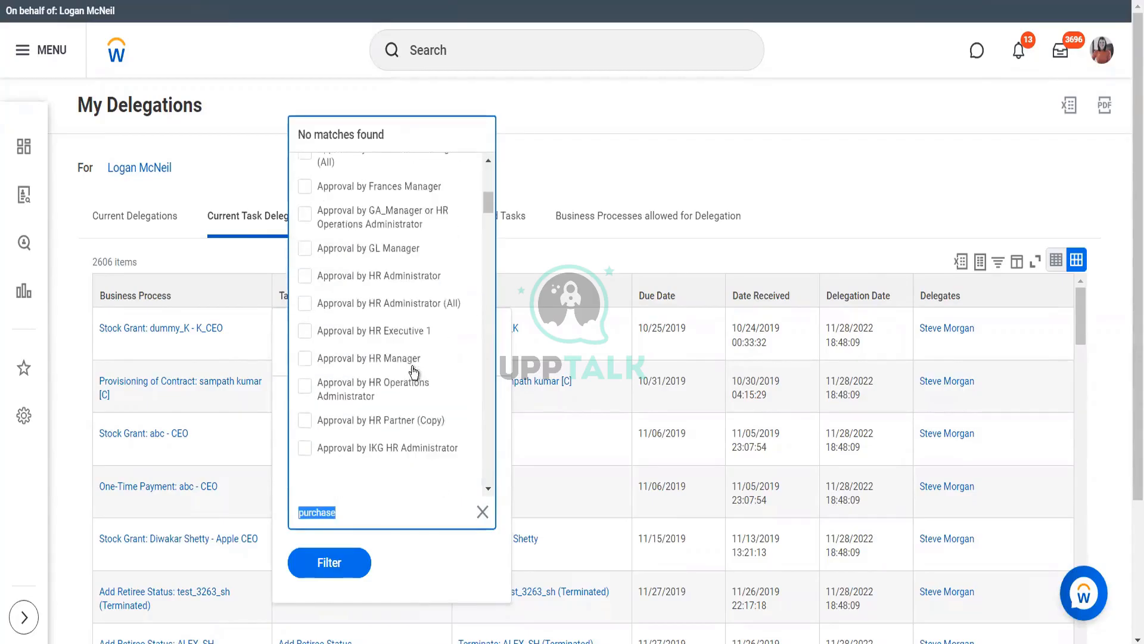
{"action": "scroll", "coordinate": [413, 370], "scroll_direction": "down", "scroll_amount": 3}
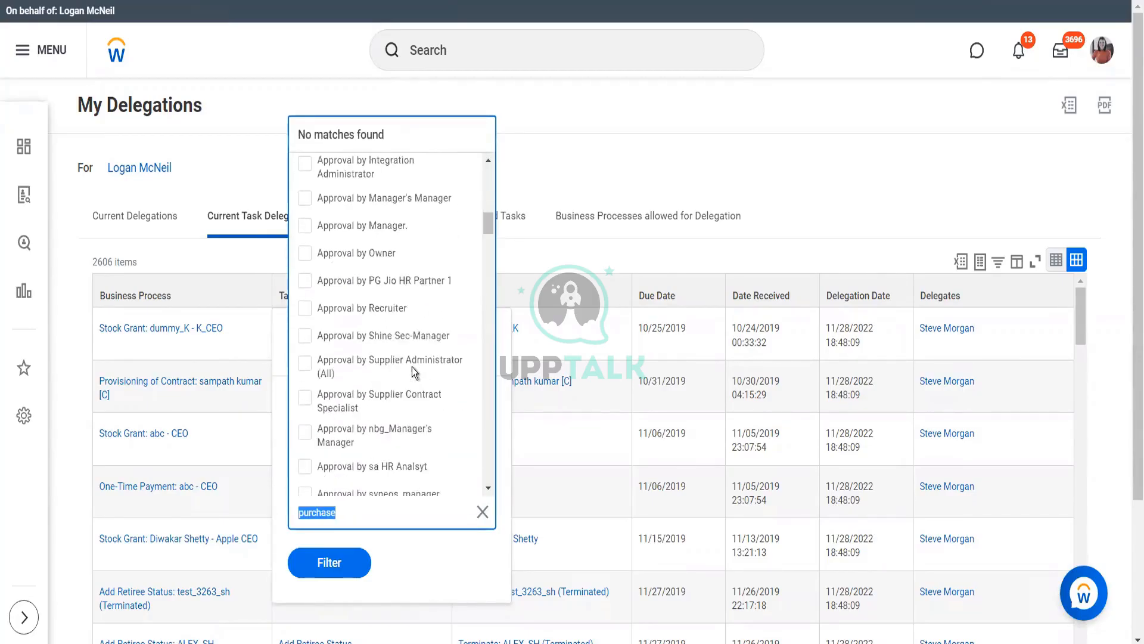
{"action": "scroll", "coordinate": [413, 373], "scroll_direction": "down", "scroll_amount": 1}
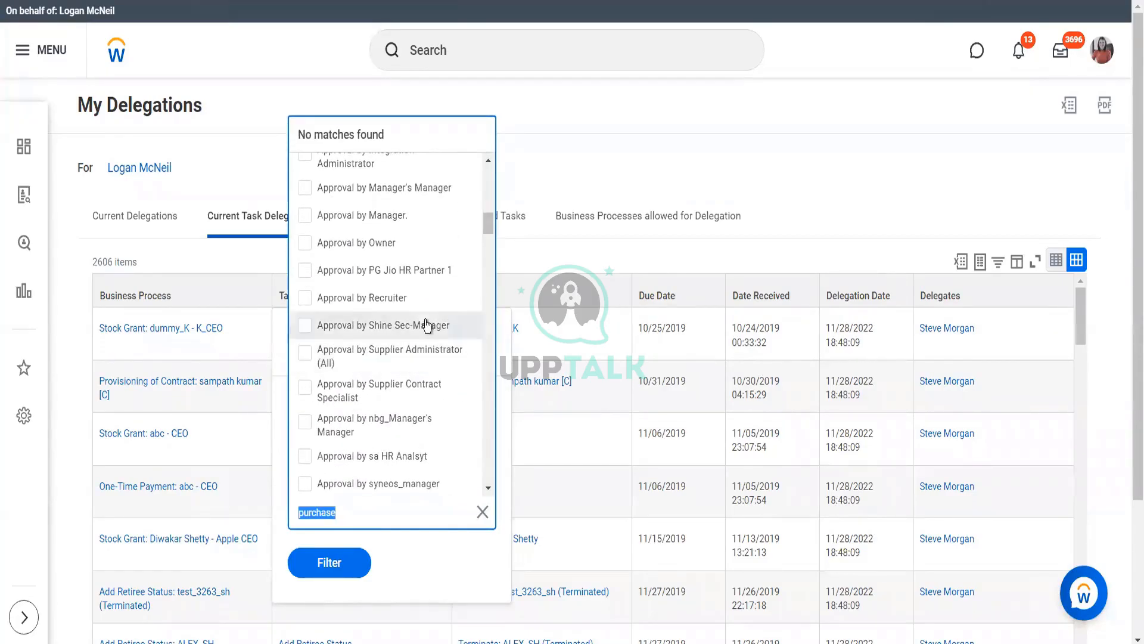
{"action": "left_click", "coordinate": [429, 403]}
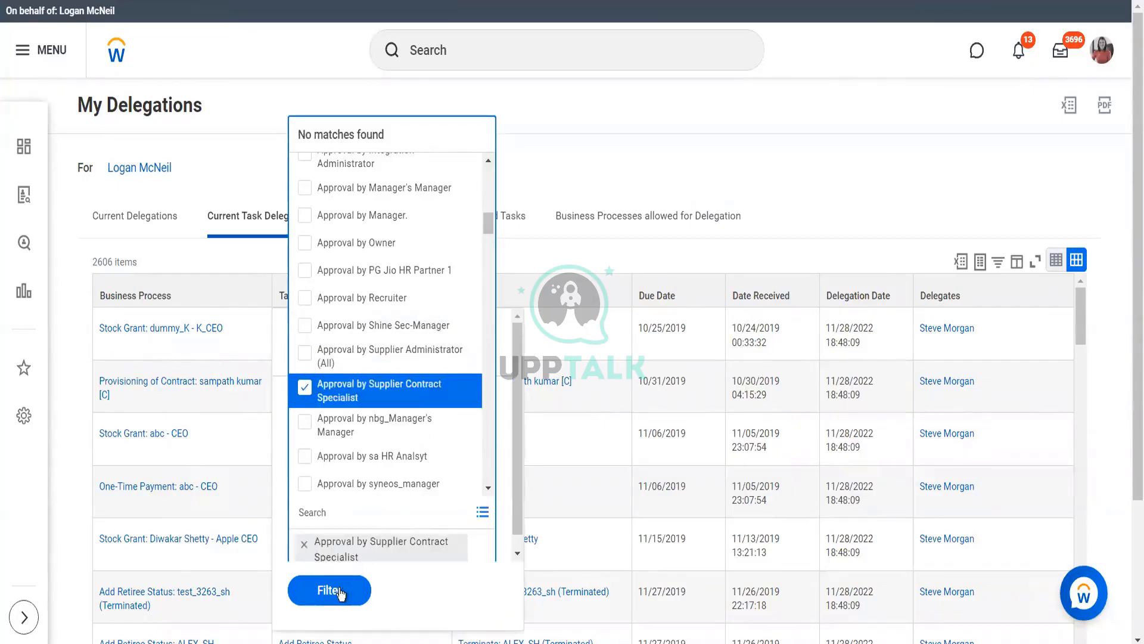
{"action": "left_click", "coordinate": [340, 593]}
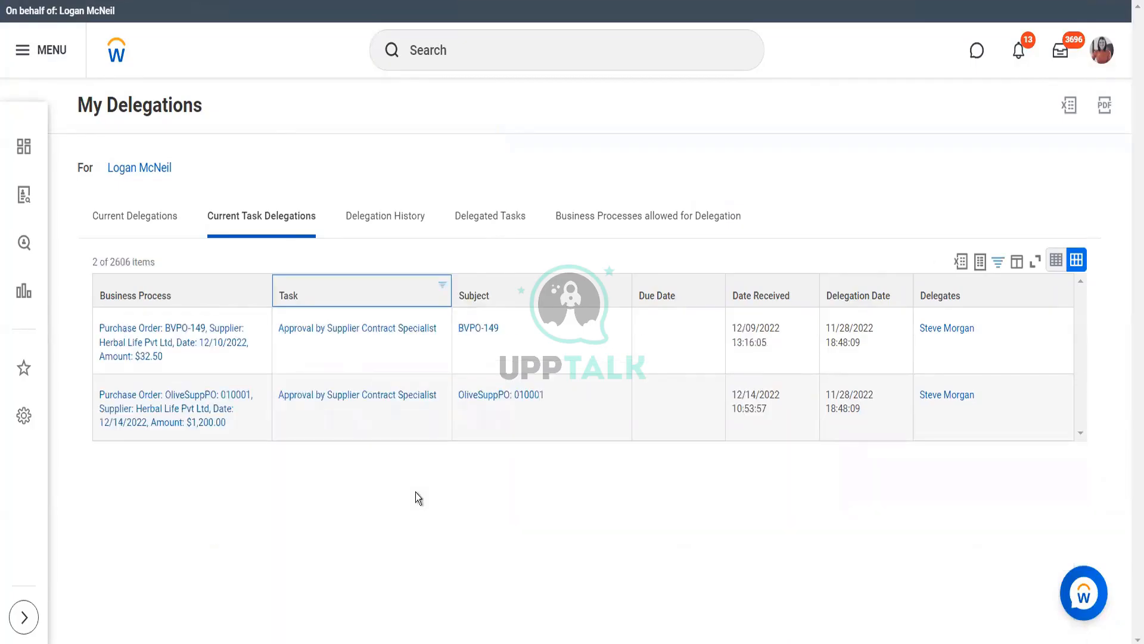
Select the $1,200.00 purchase order row
{"action": "mouse_move", "coordinate": [237, 361]}
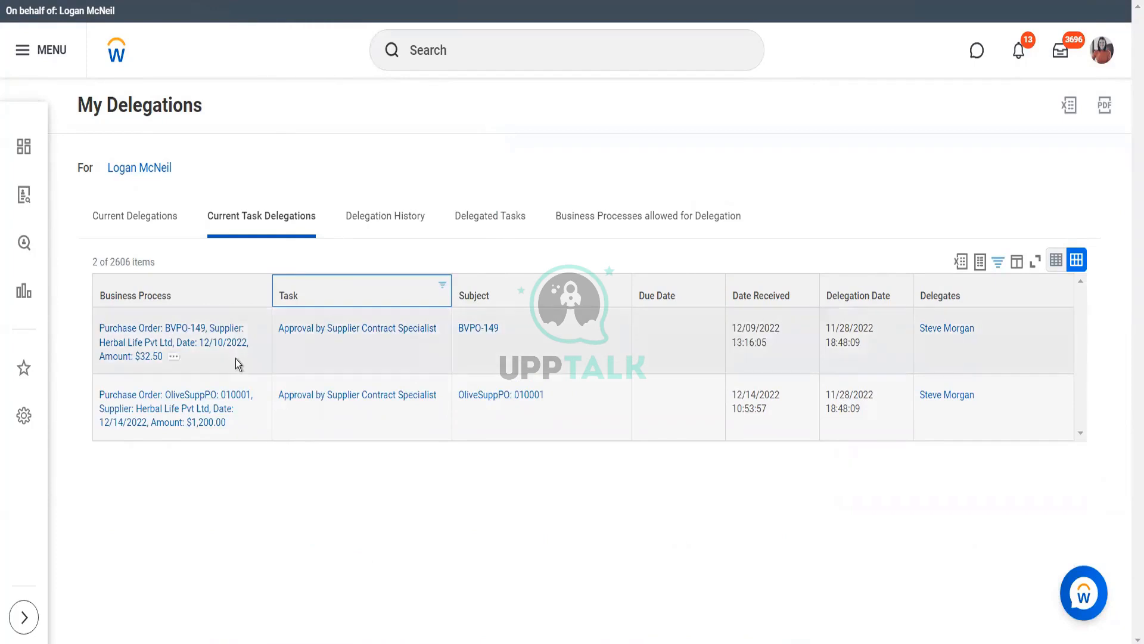
{"action": "mouse_move", "coordinate": [239, 404]}
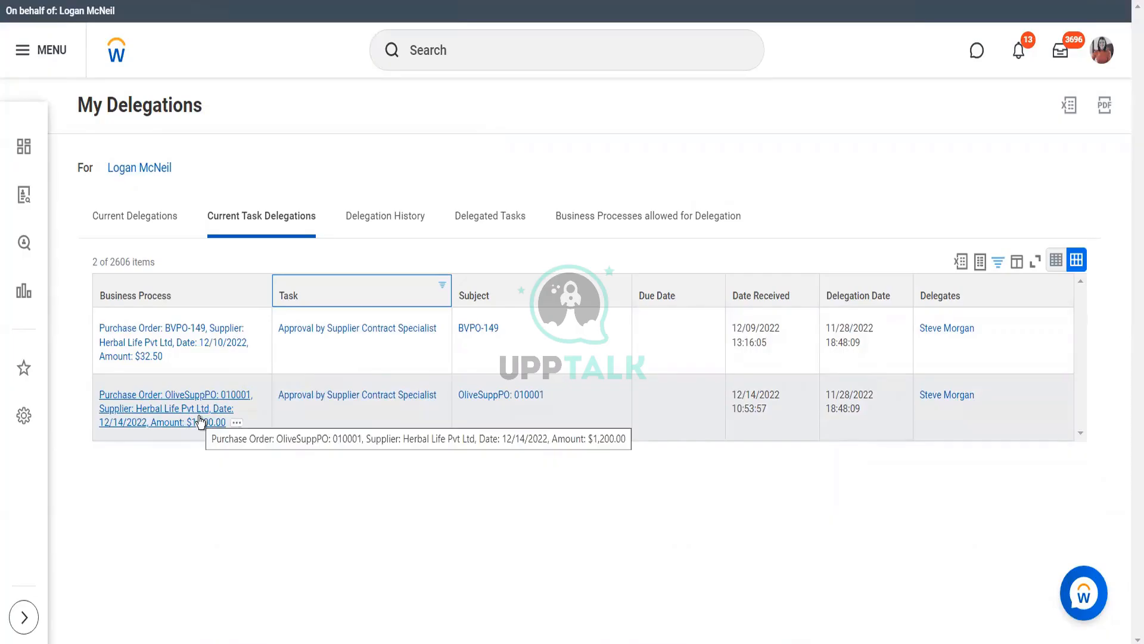
{"action": "left_click", "coordinate": [537, 399]}
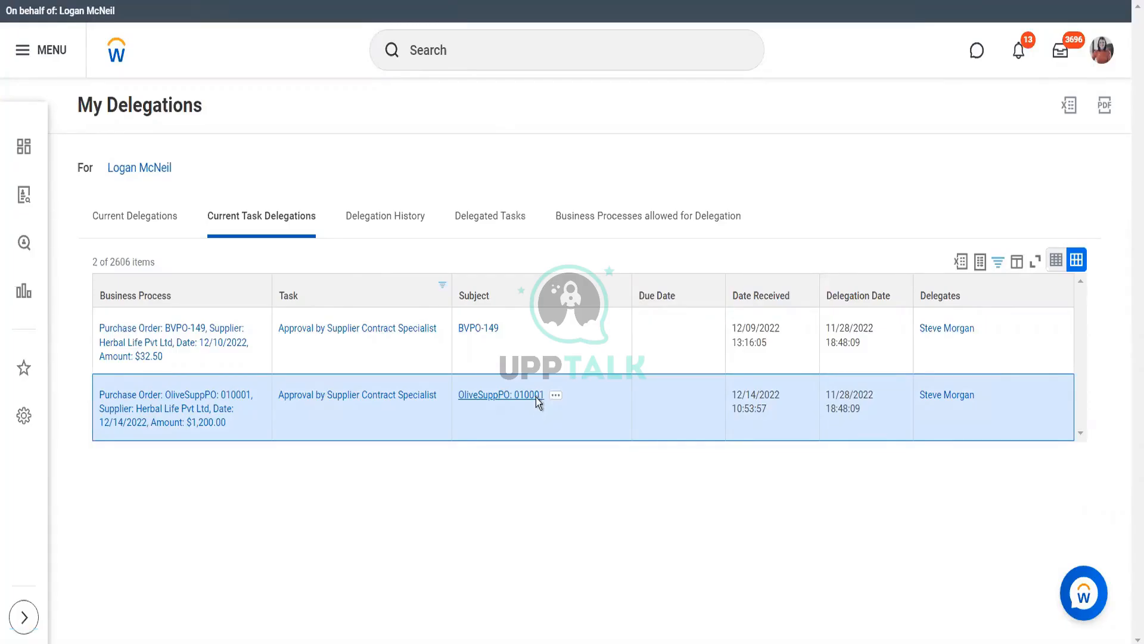
Open the $1,200.00 Herbal Life purchase order and check its Process History
{"action": "left_click", "coordinate": [535, 395]}
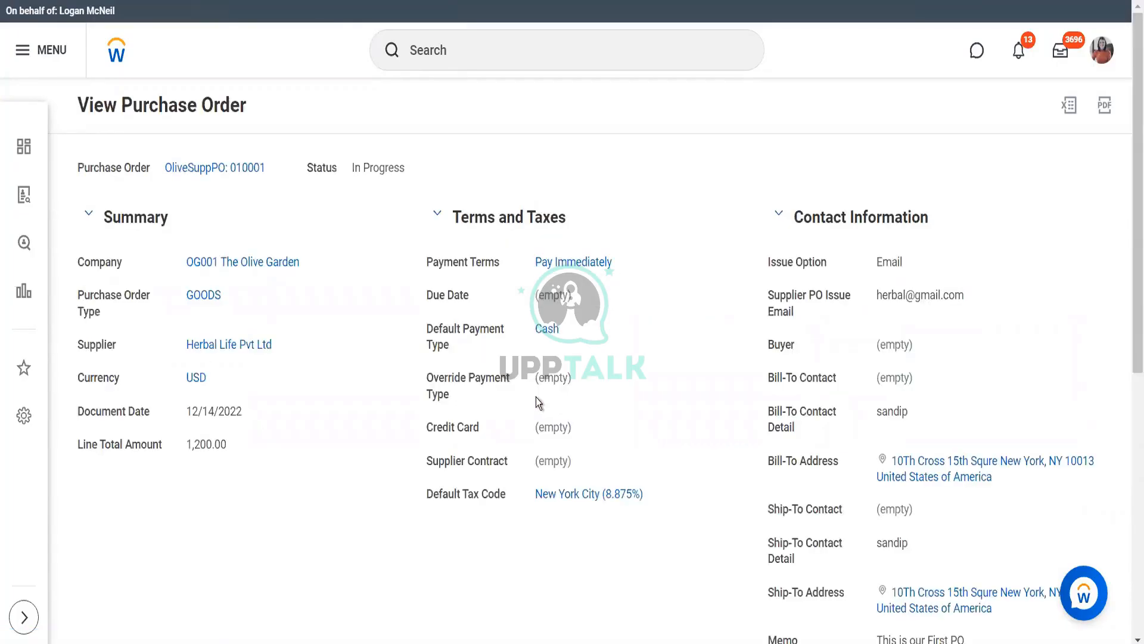
{"action": "scroll", "coordinate": [535, 397], "scroll_direction": "down", "scroll_amount": 8}
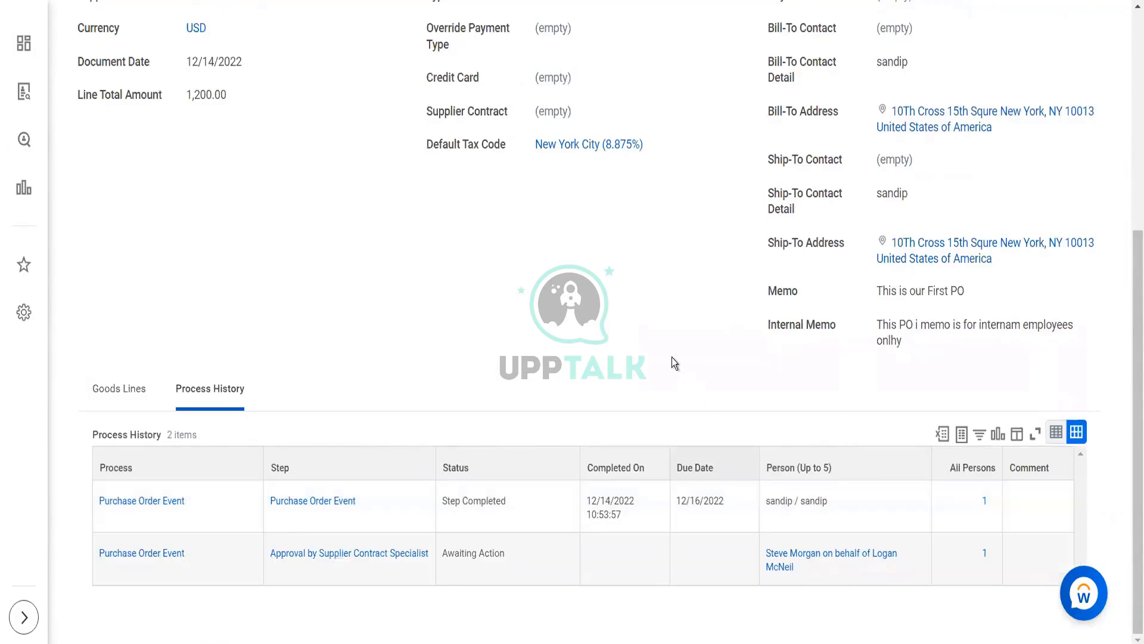
{"action": "scroll", "coordinate": [673, 360], "scroll_direction": "up", "scroll_amount": 5}
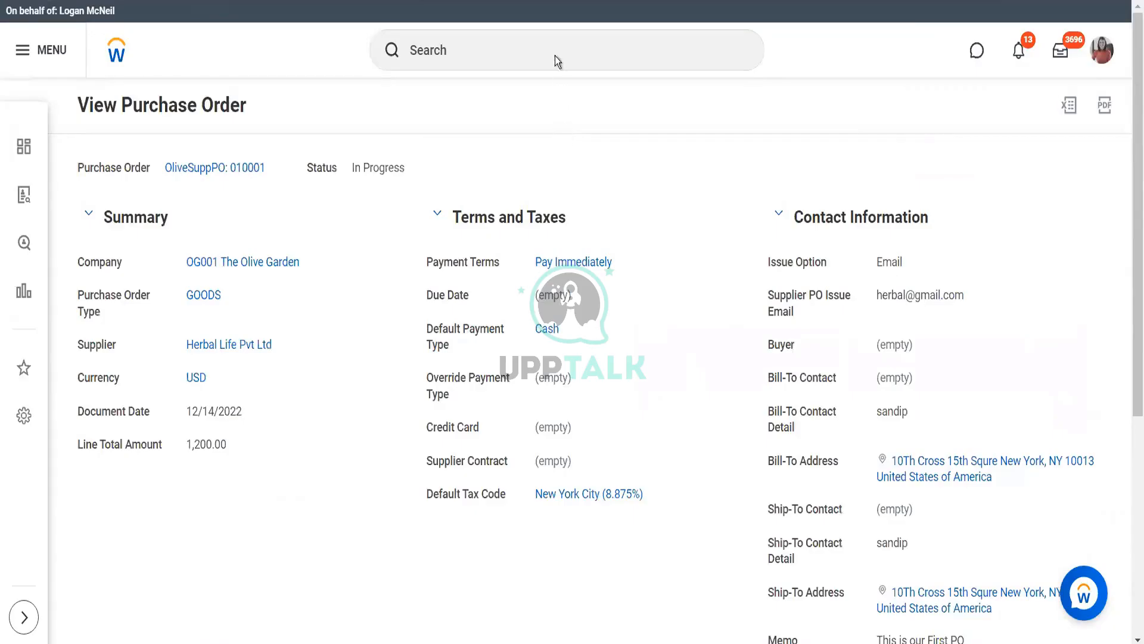
Launch Start Proxy, search for a worker in Act As, then cancel the task
{"action": "left_click", "coordinate": [556, 56]}
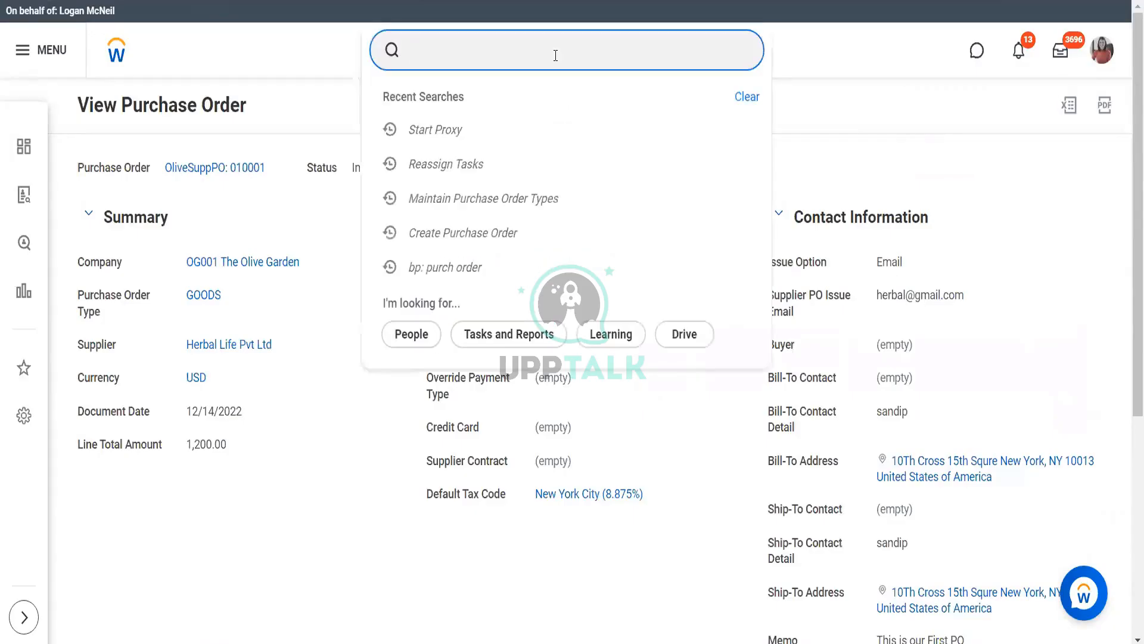
{"action": "type", "text": "start prox"}
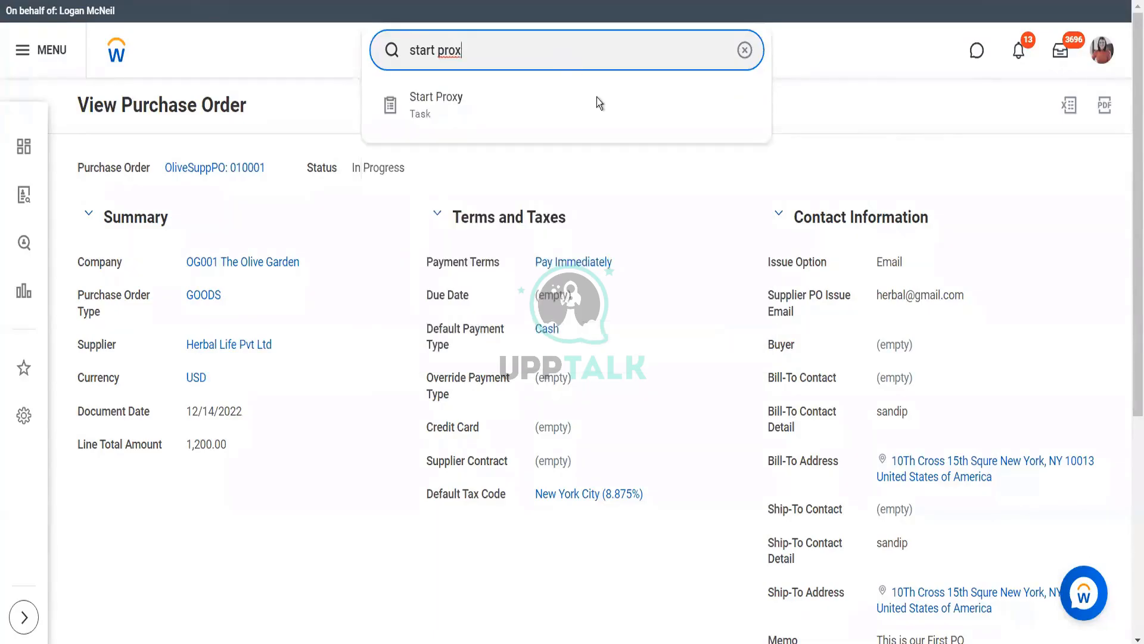
{"action": "left_click", "coordinate": [500, 120]}
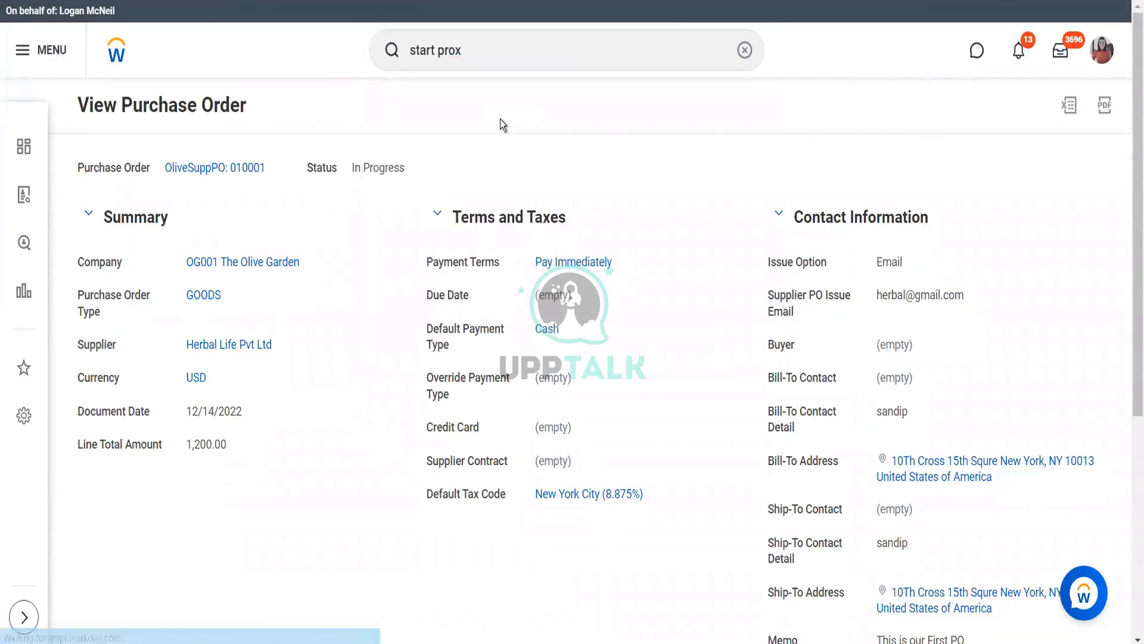
{"action": "left_click", "coordinate": [235, 173]}
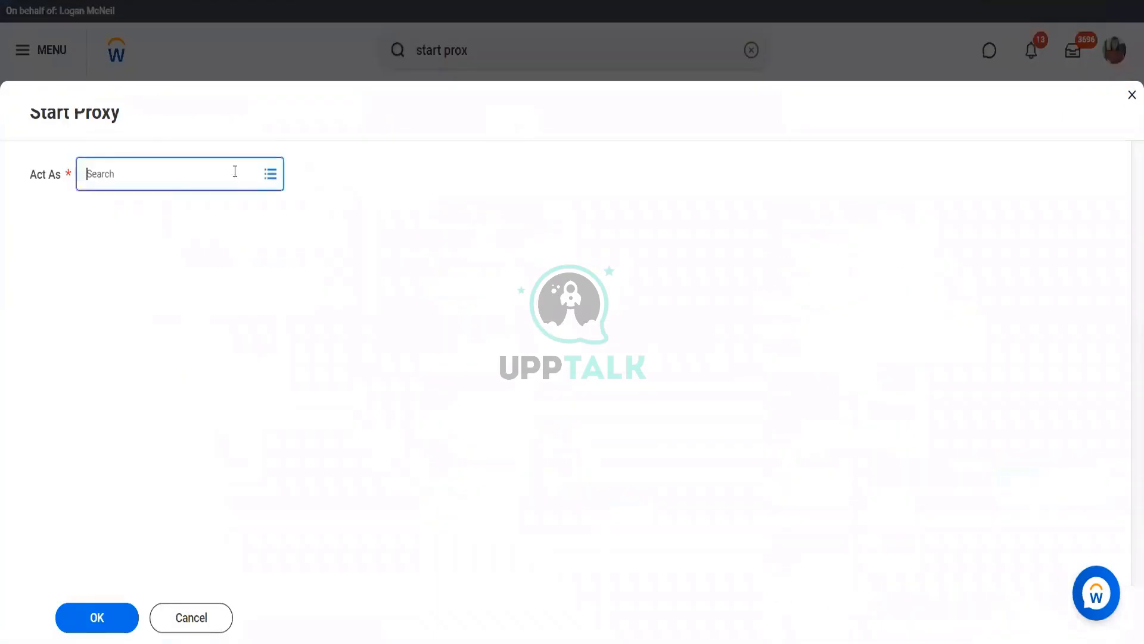
{"action": "type", "text": "steve "}
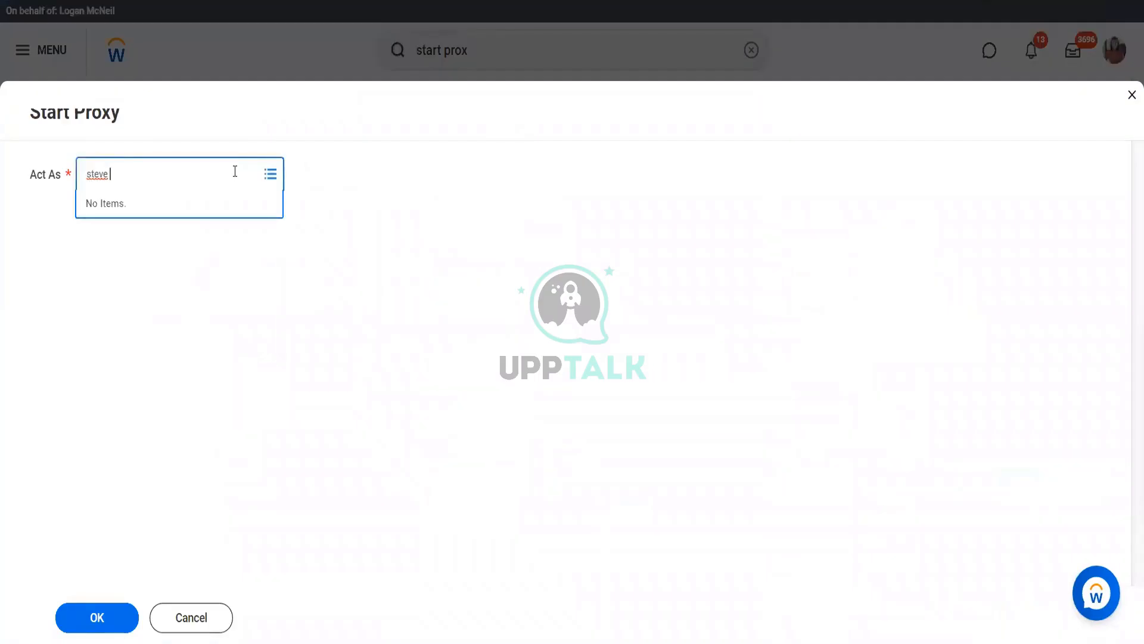
{"action": "type", "text": "morgan"}
{"action": "key", "text": "Return"}
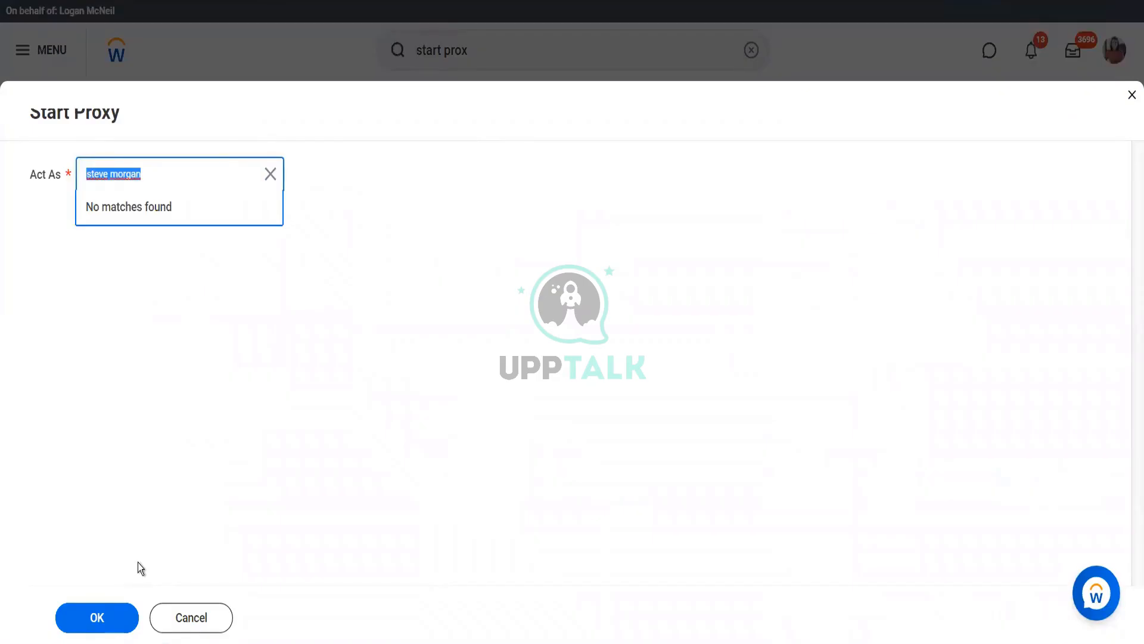
{"action": "type", "text": "stop prox"}
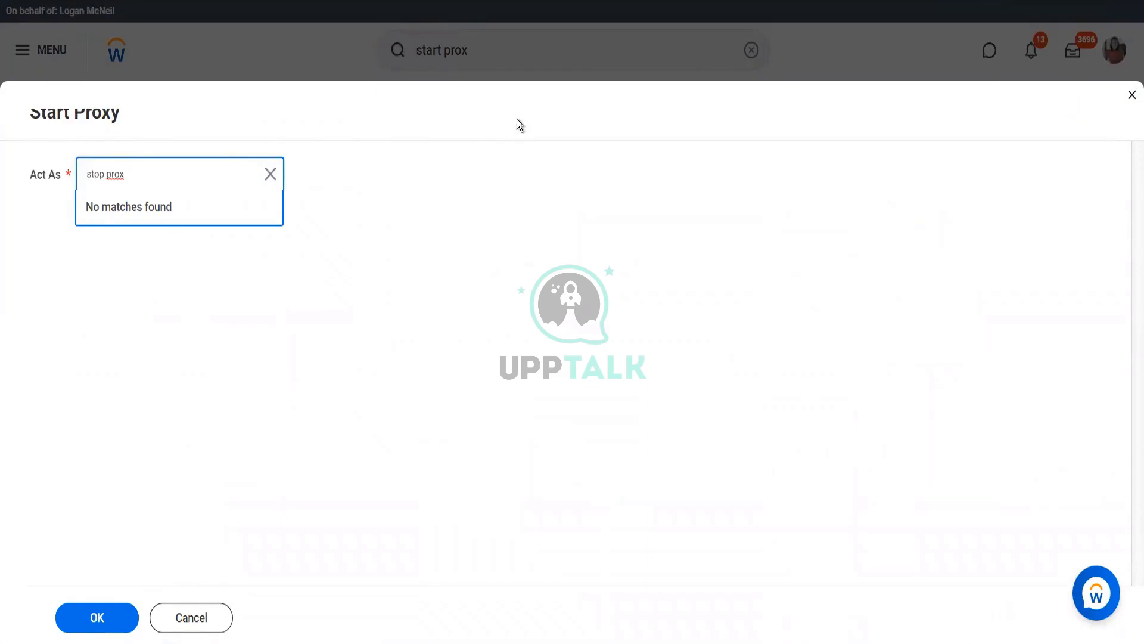
{"action": "left_click", "coordinate": [192, 620]}
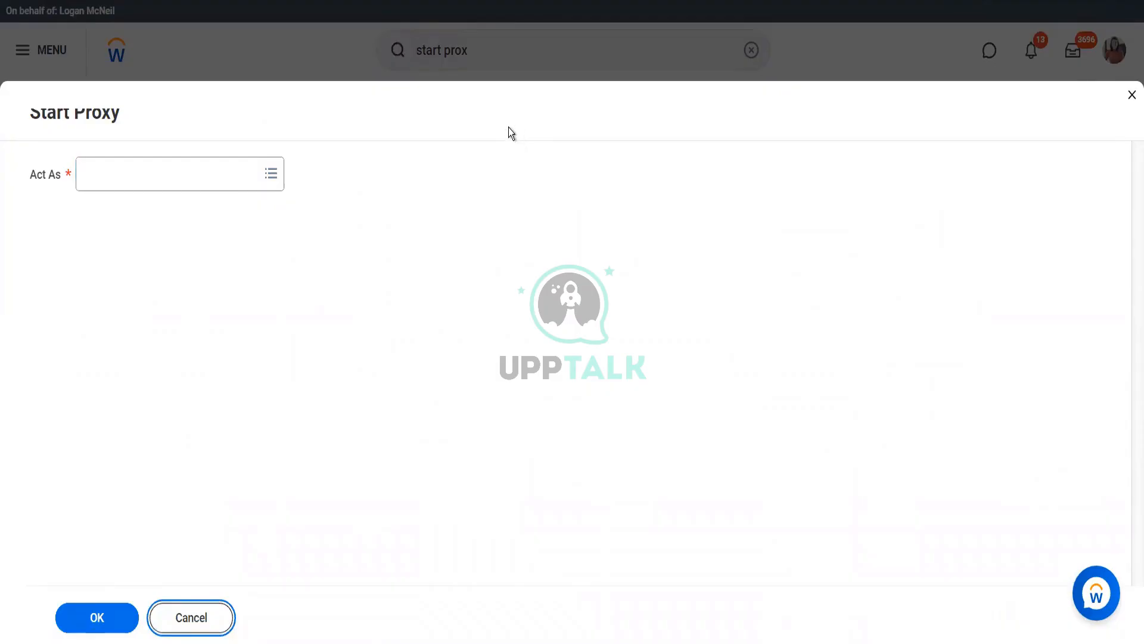
Reopen Start Proxy from a 'start proxy' search and cancel it without choosing anyone
{"action": "left_click", "coordinate": [487, 36]}
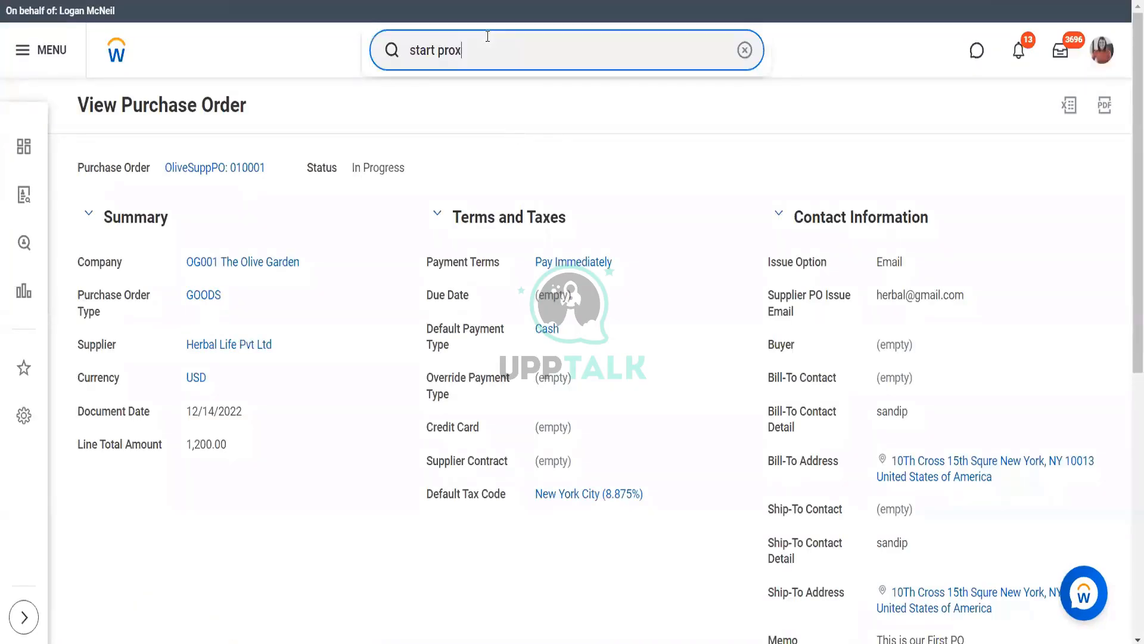
{"action": "left_click", "coordinate": [363, 62]}
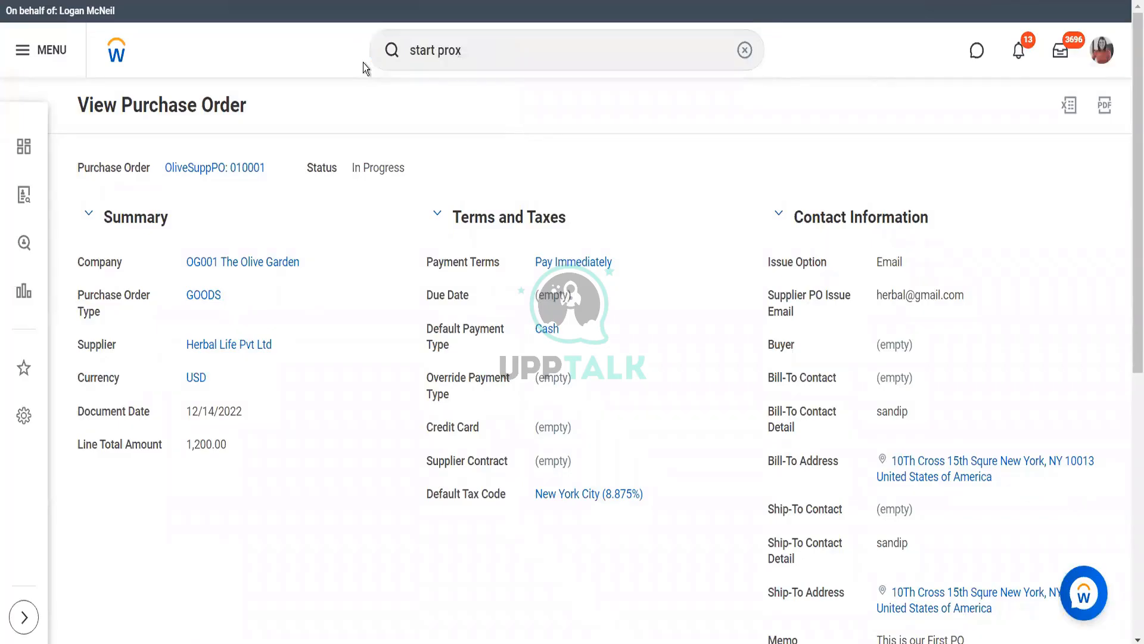
{"action": "scroll", "coordinate": [363, 63], "scroll_direction": "down", "scroll_amount": 8}
{"action": "scroll", "coordinate": [364, 67], "scroll_direction": "up", "scroll_amount": 8}
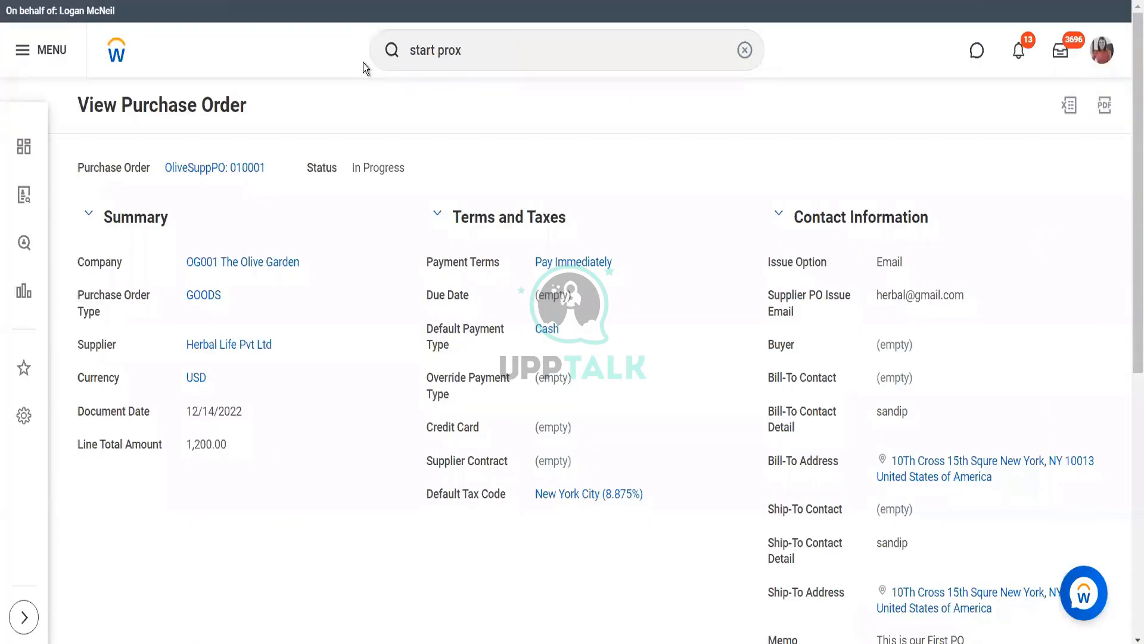
{"action": "left_click", "coordinate": [490, 51]}
{"action": "type", "text": "y"}
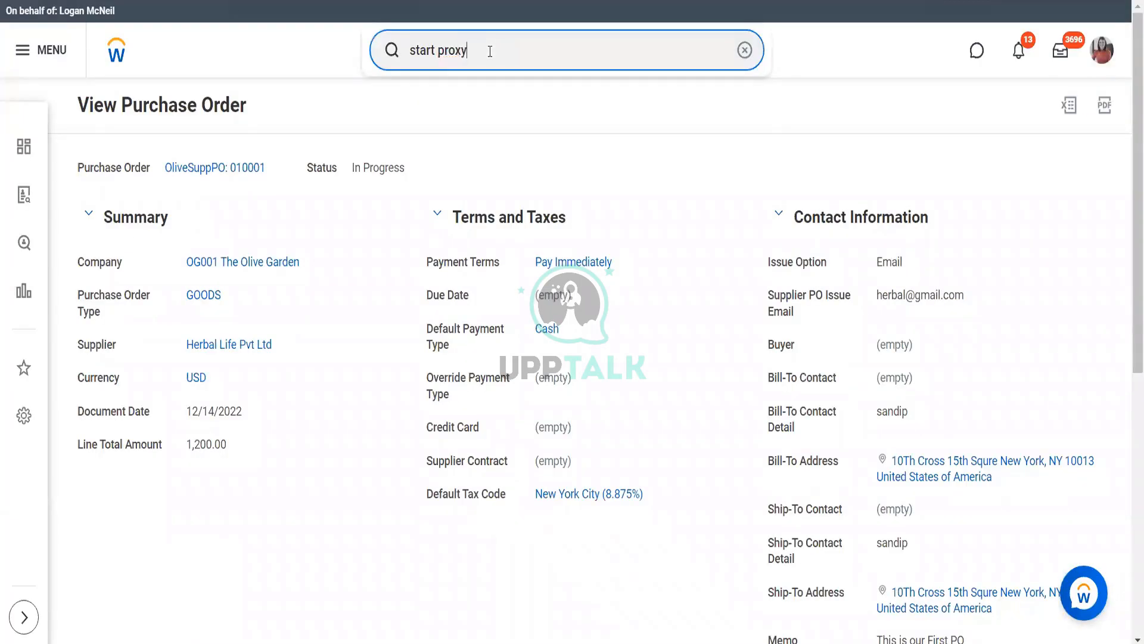
{"action": "left_click", "coordinate": [476, 107]}
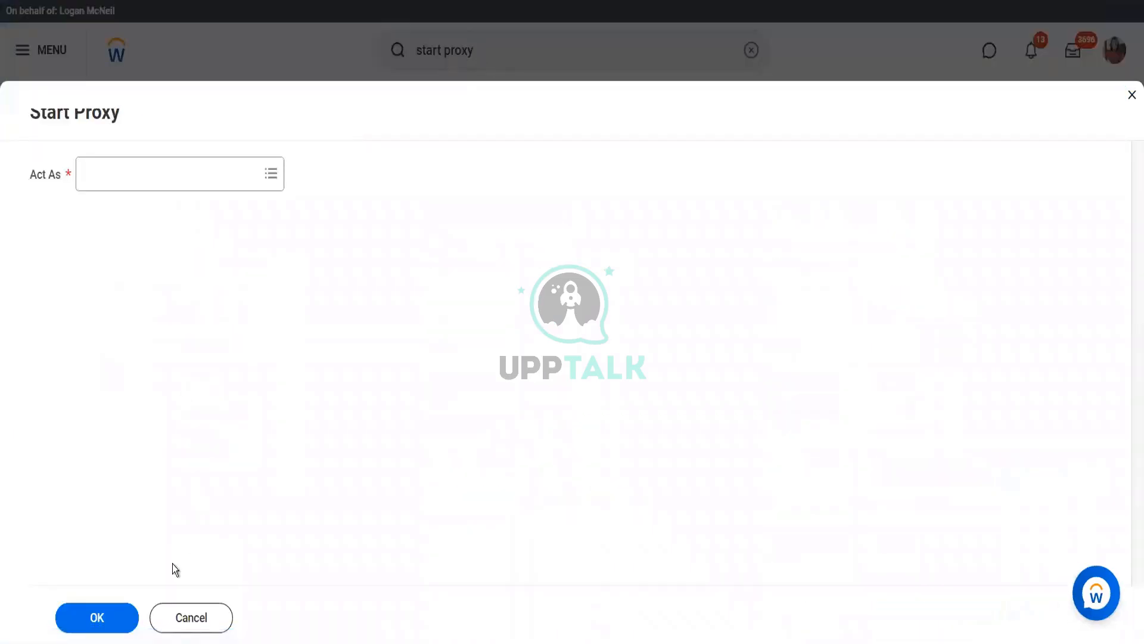
{"action": "left_click", "coordinate": [191, 619]}
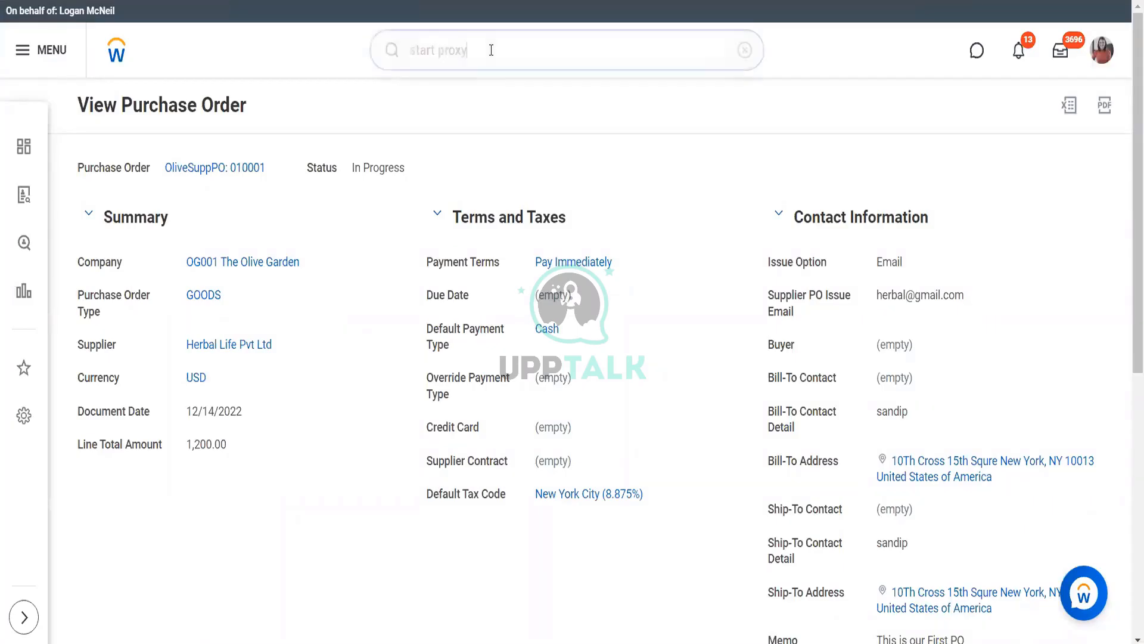
Run Stop Proxy from a 'stop prox' search and confirm ending the proxy session
{"action": "left_click_drag", "start_coordinate": [491, 50], "coordinate": [368, 51]}
{"action": "type", "text": "stop prox"}
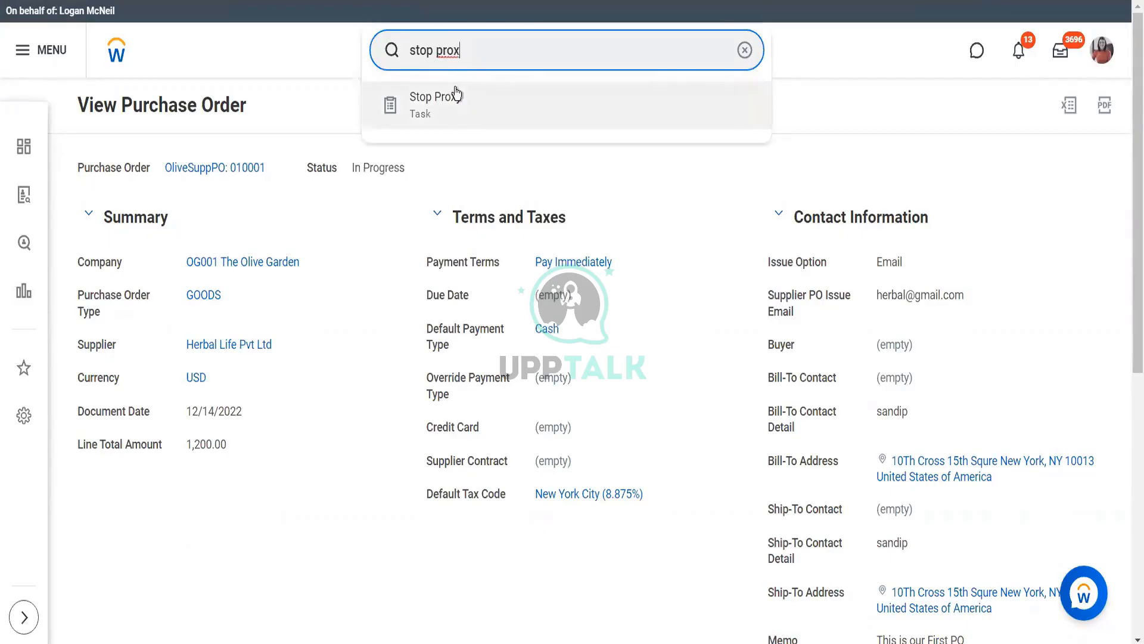
{"action": "left_click", "coordinate": [455, 91]}
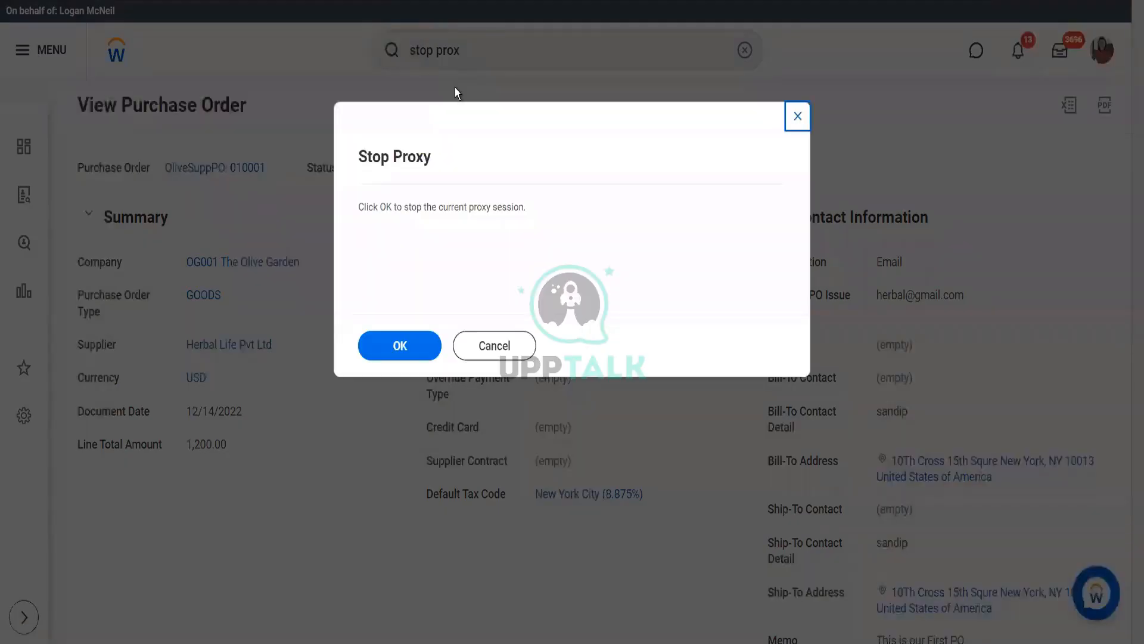
{"action": "left_click", "coordinate": [402, 356]}
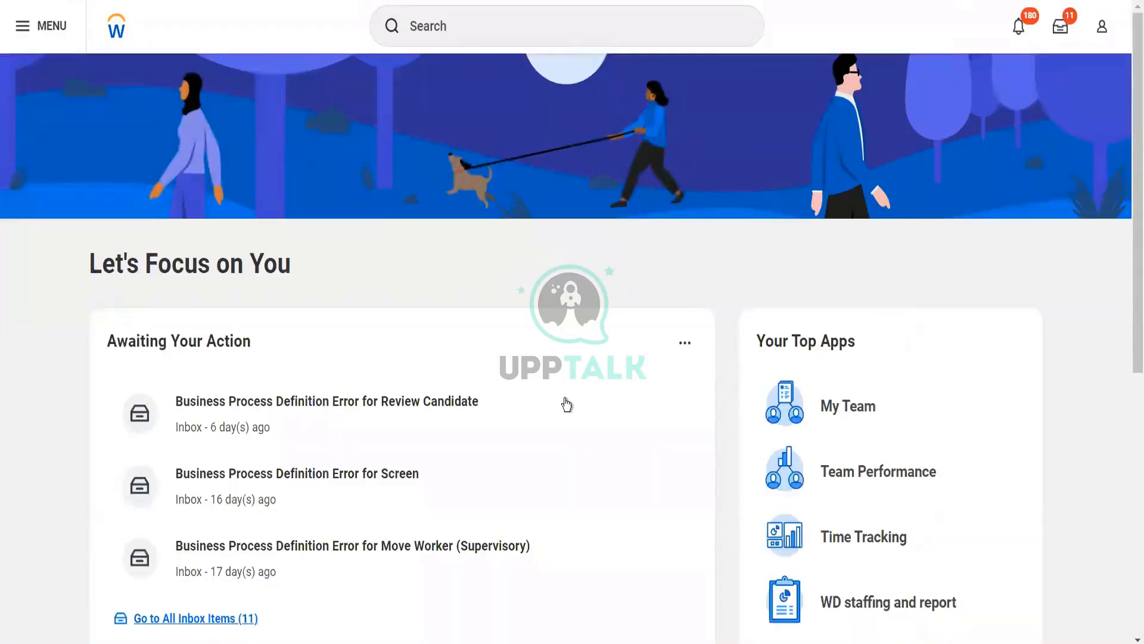
Open the Inbox with the Review Candidate Fix Business Process item
{"action": "left_click", "coordinate": [1059, 27]}
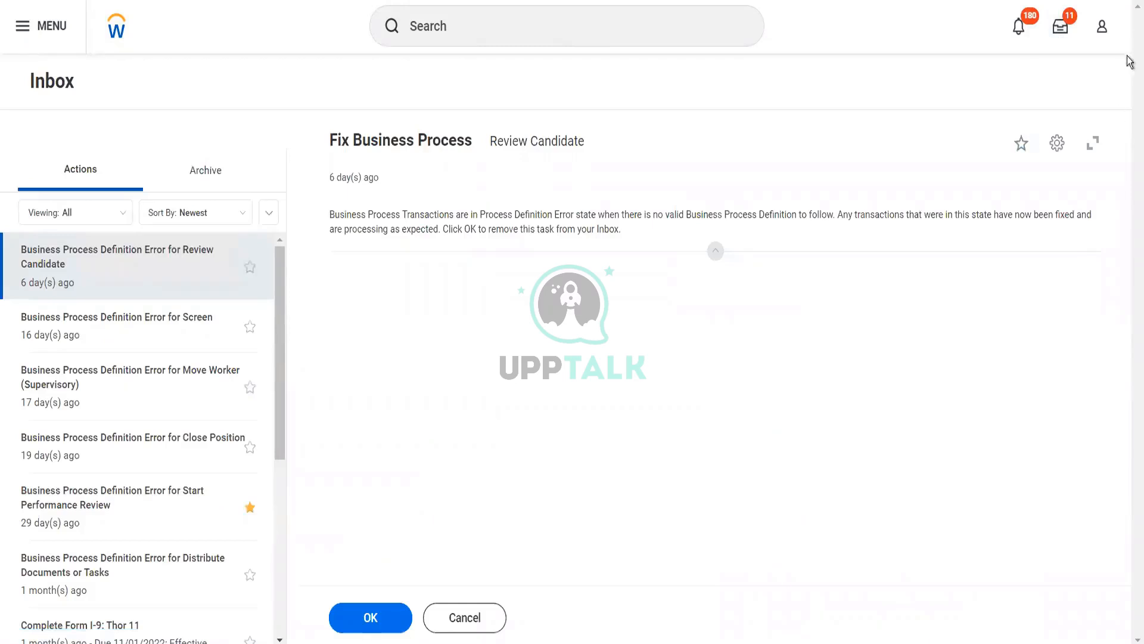
{"action": "left_click", "coordinate": [1103, 29]}
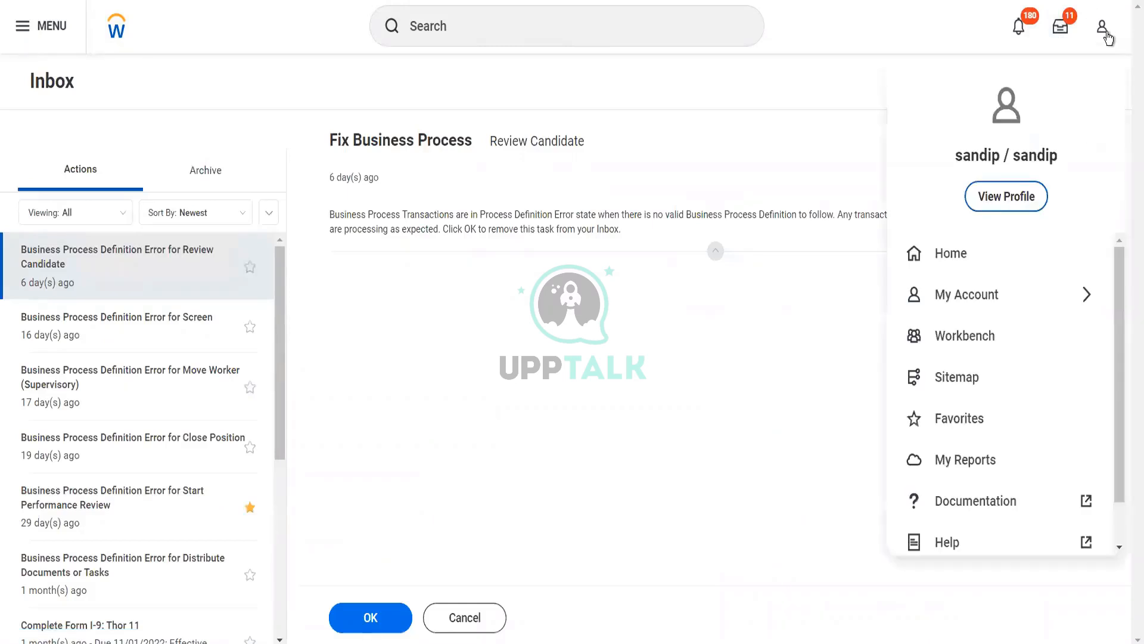
{"action": "left_click", "coordinate": [641, 27]}
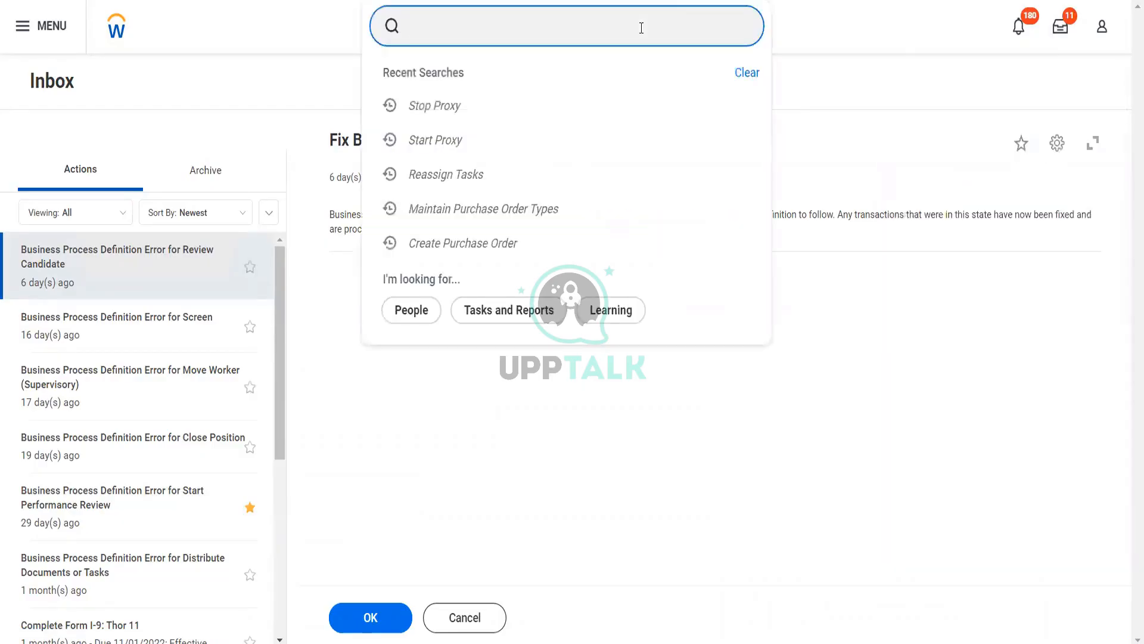
{"action": "type", "text": "start"}
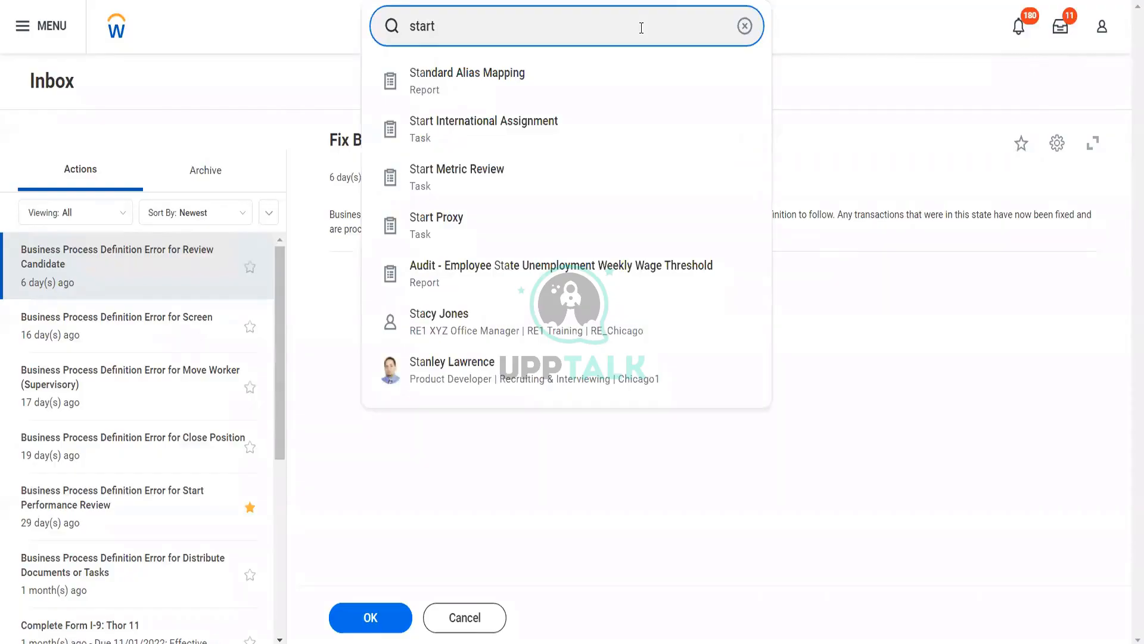
{"action": "type", "text": " pro"}
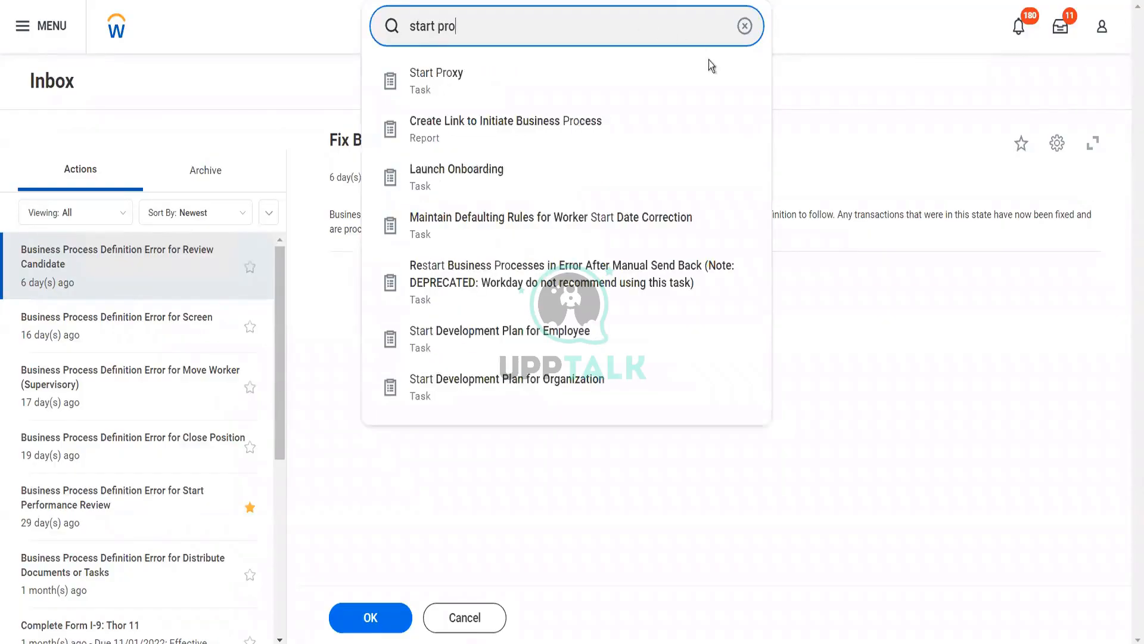
{"action": "left_click", "coordinate": [585, 77]}
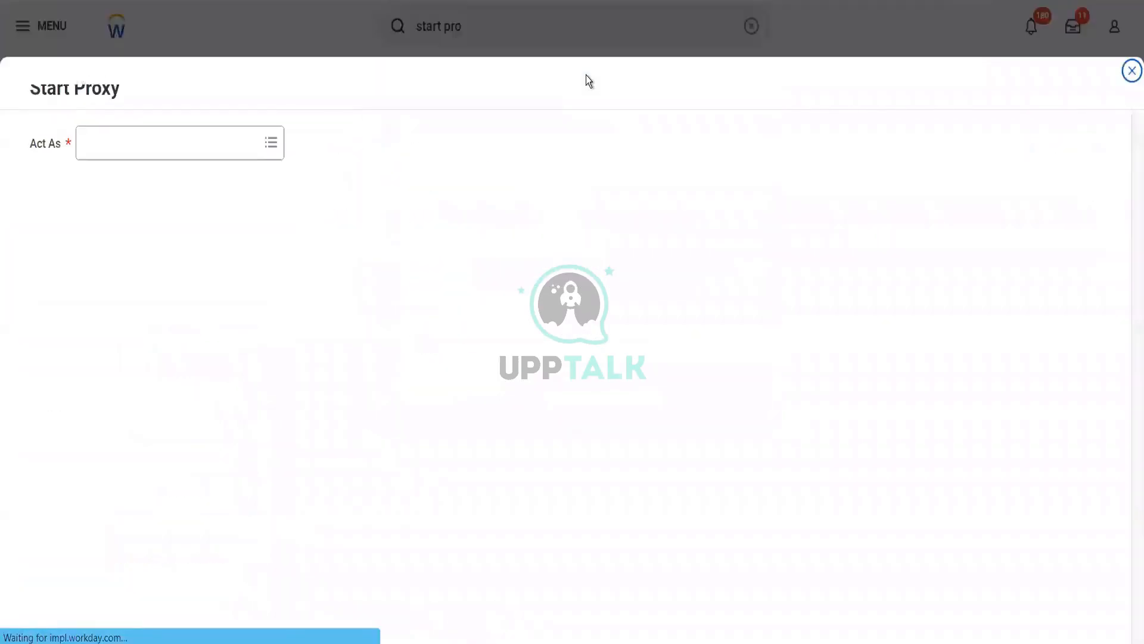
{"action": "left_click", "coordinate": [189, 149]}
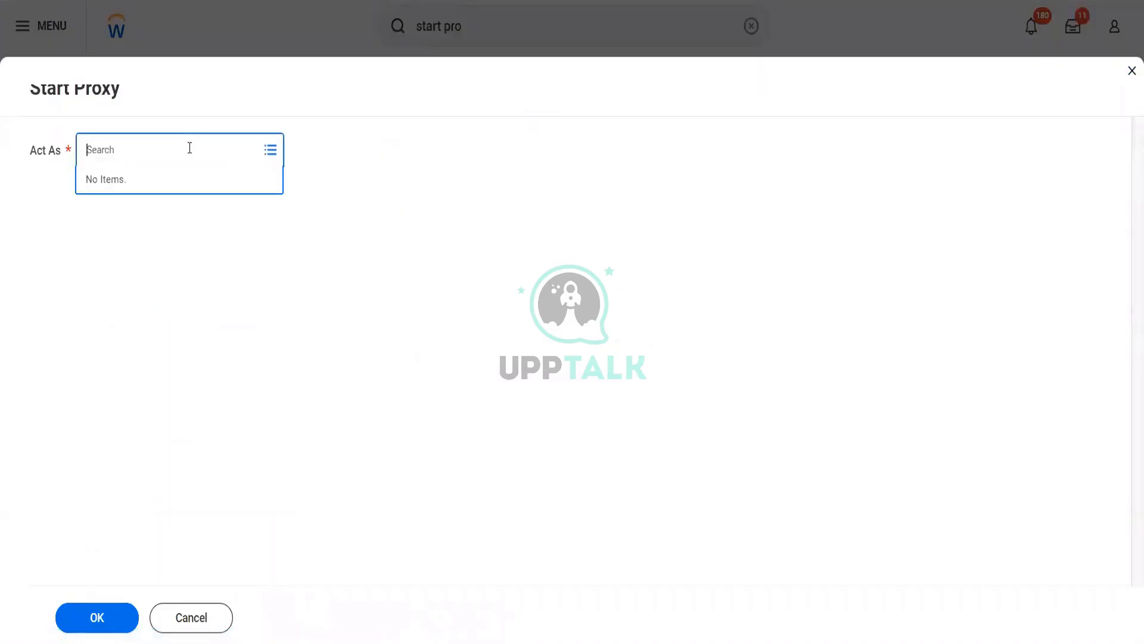
{"action": "left_click", "coordinate": [192, 625]}
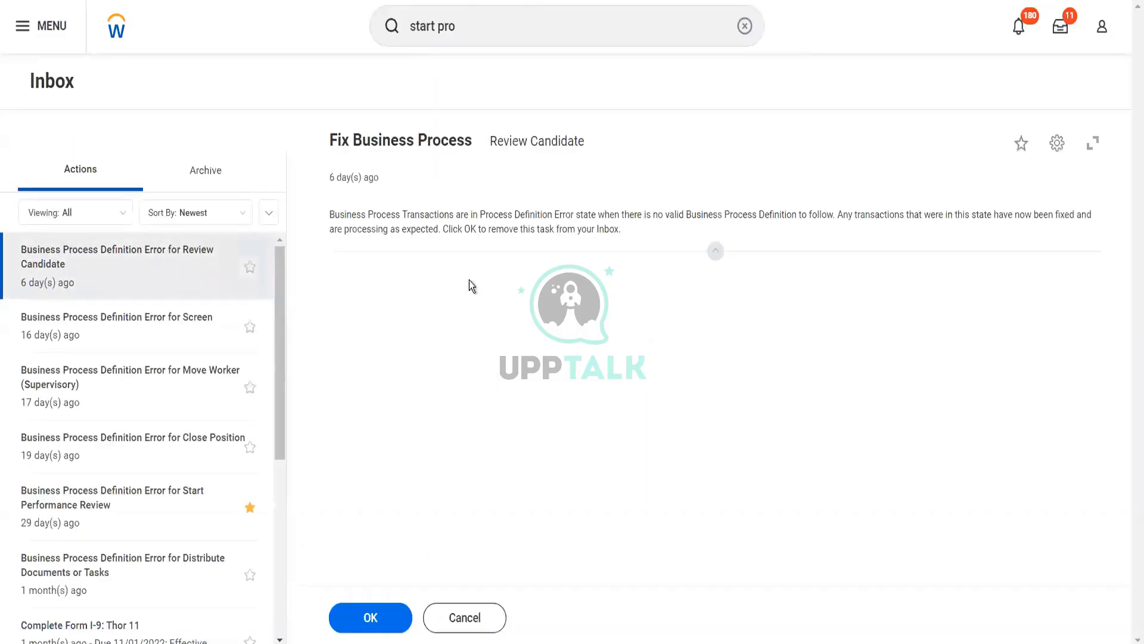
Open the Find Purchase Orders report by searching 'Find Purch order'
{"action": "left_click", "coordinate": [478, 29]}
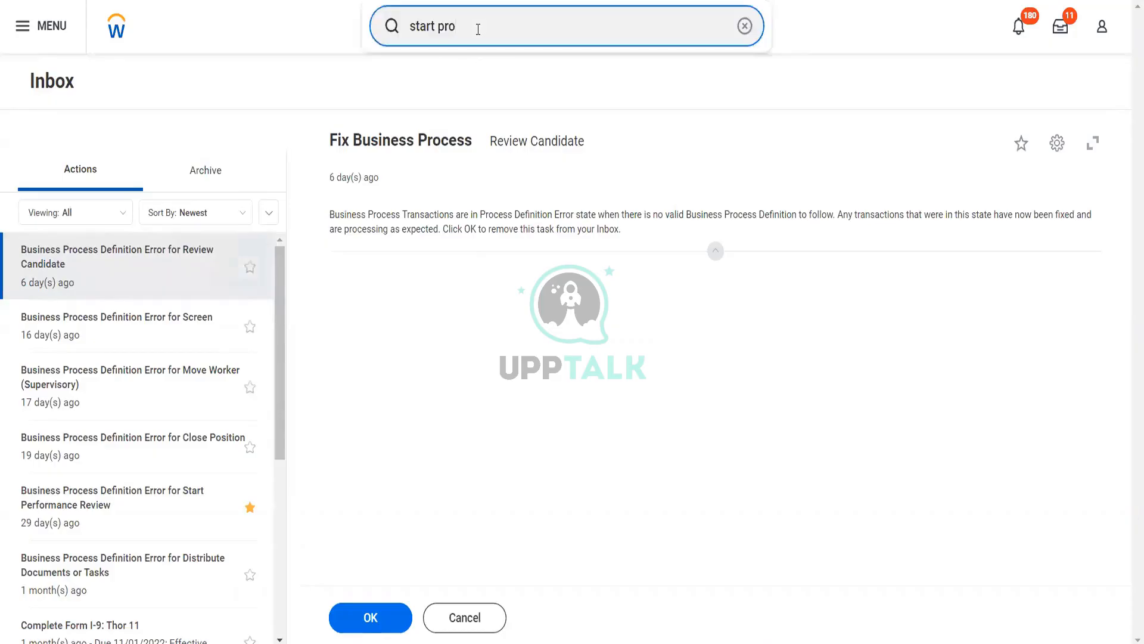
{"action": "key", "text": "ctrl+a"}
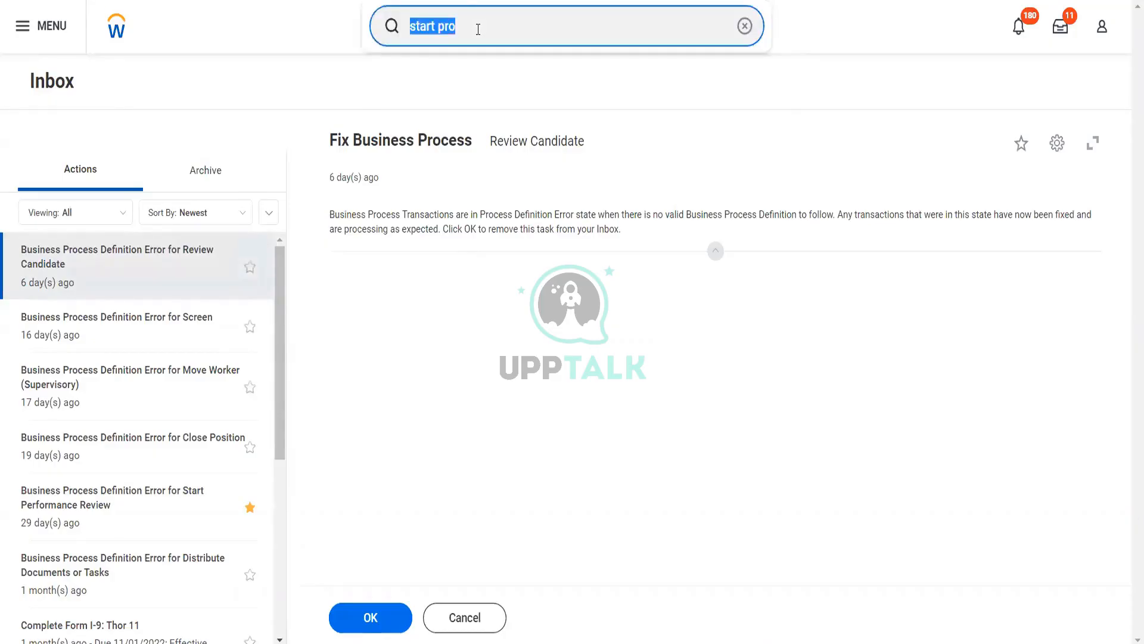
{"action": "type", "text": "Find Pur"}
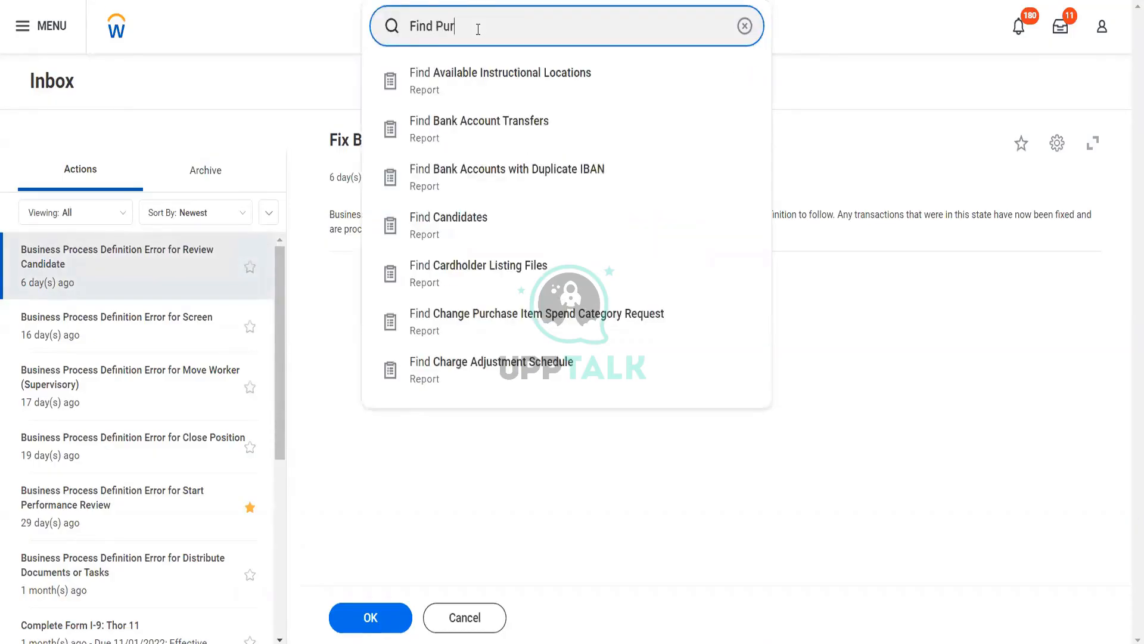
{"action": "type", "text": "ch order"}
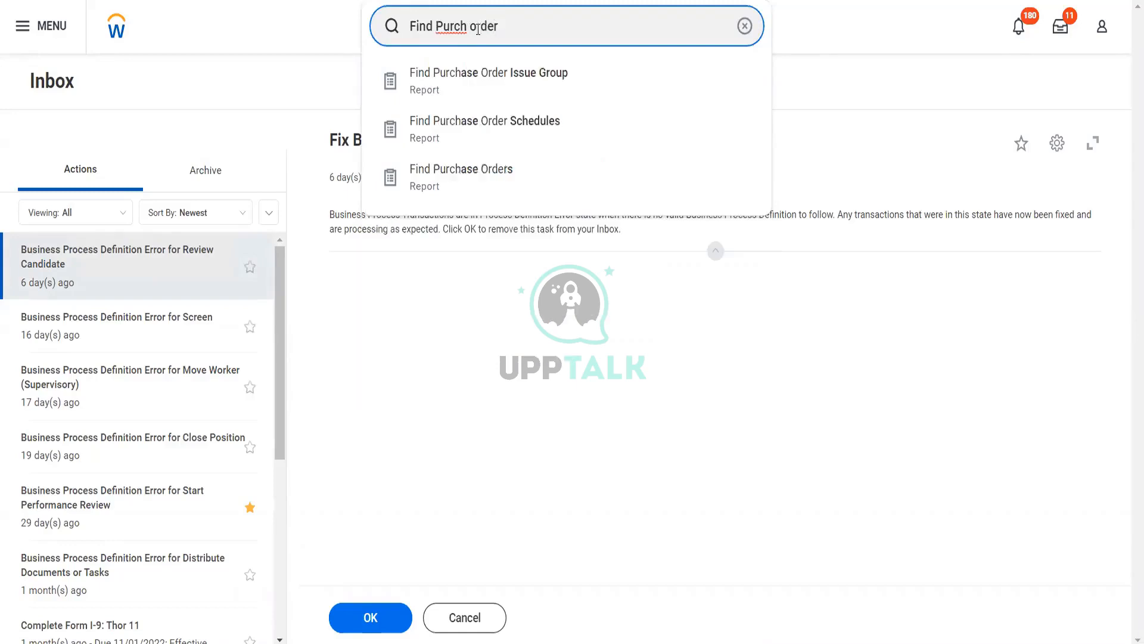
{"action": "left_click", "coordinate": [482, 172]}
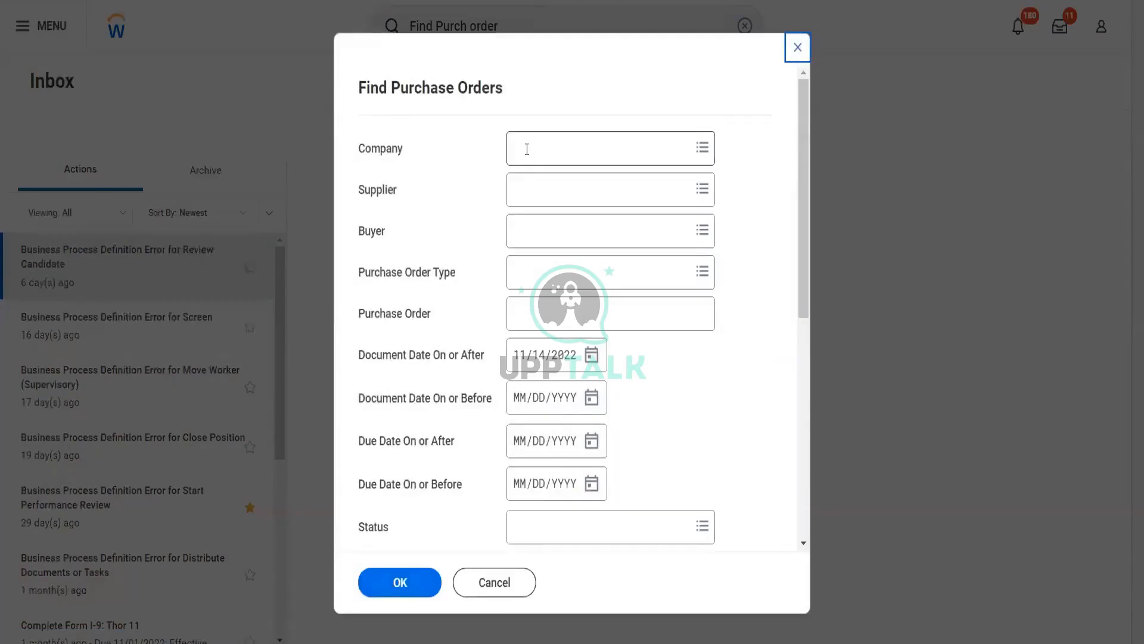
Run the report for company OG001 The Olive Garden and supplier Herbal Life Pvt Ltd
{"action": "left_click", "coordinate": [527, 149]}
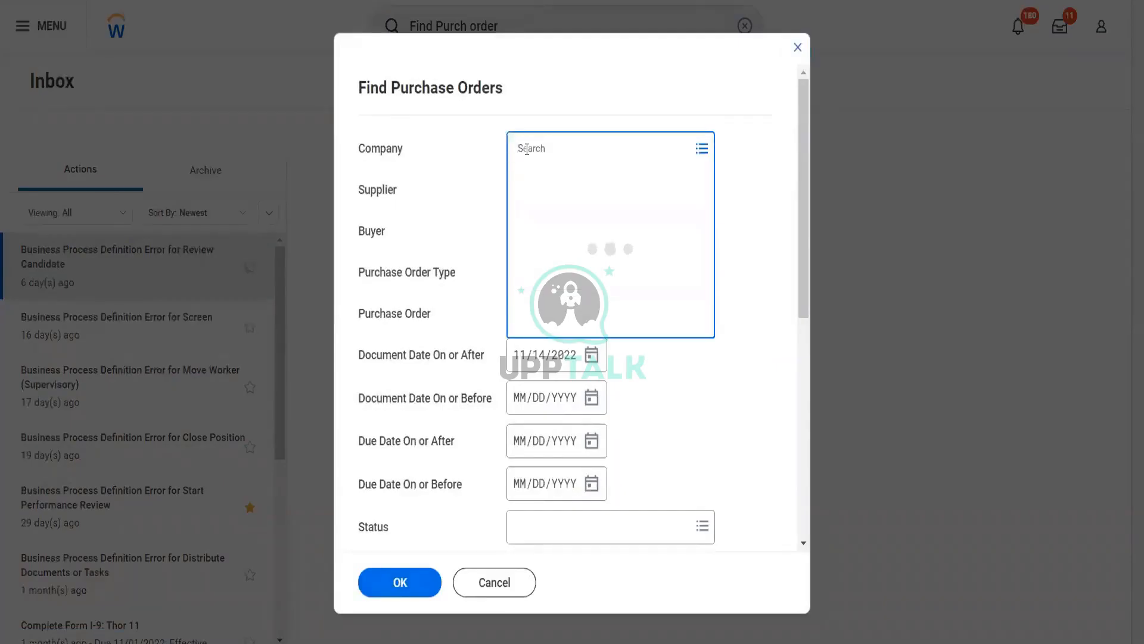
{"action": "type", "text": "oc"}
{"action": "type", "text": "001"}
{"action": "key", "text": "Return"}
{"action": "left_click", "coordinate": [502, 206]}
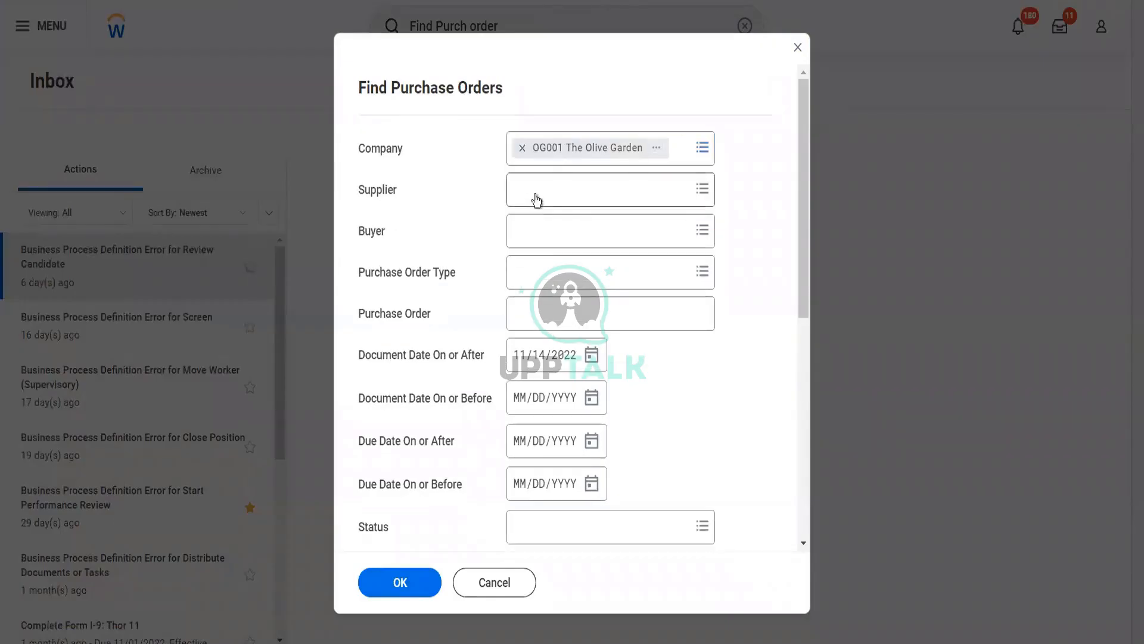
{"action": "left_click", "coordinate": [535, 193]}
{"action": "type", "text": "her"}
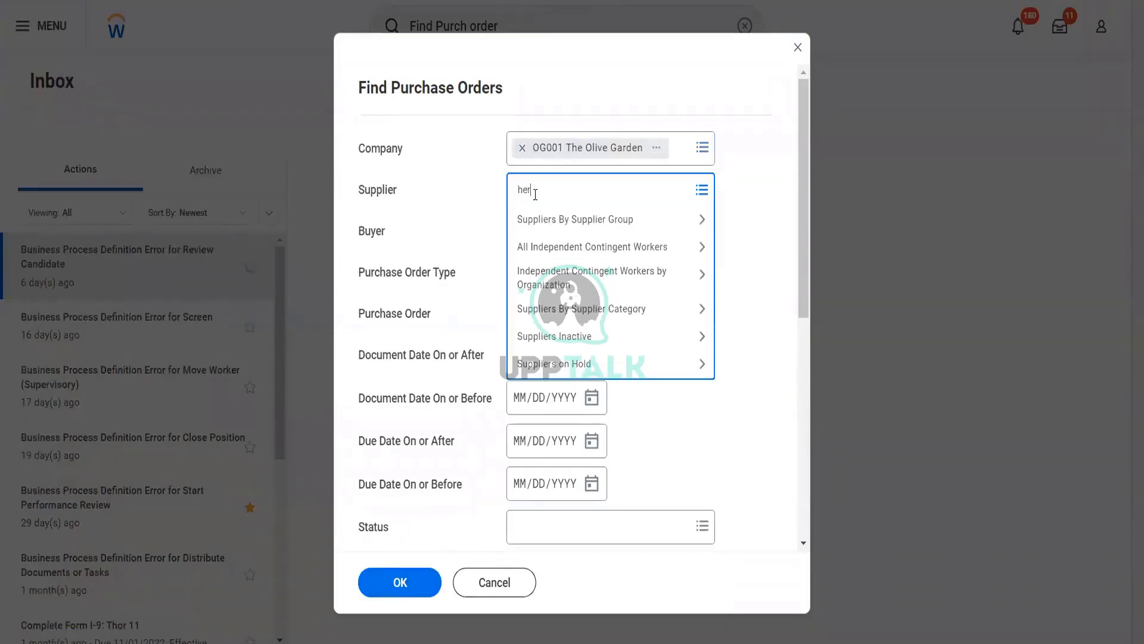
{"action": "type", "text": "bak"}
{"action": "key", "text": "BackSpace"}
{"action": "type", "text": "l life"}
{"action": "key", "text": "Return"}
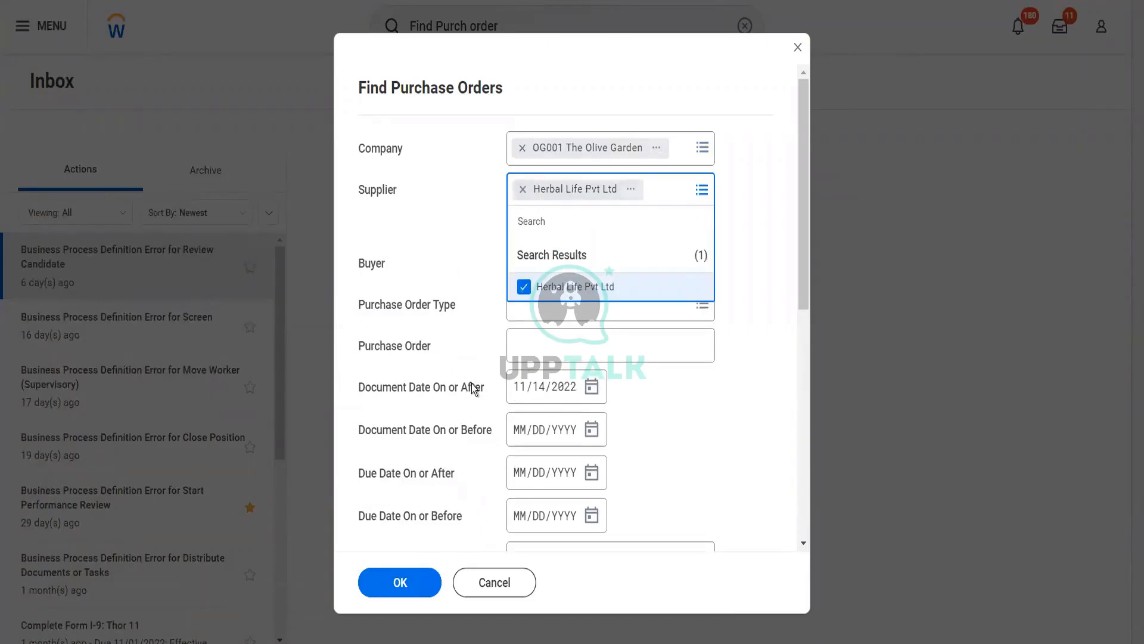
{"action": "left_click", "coordinate": [475, 388]}
{"action": "left_click", "coordinate": [409, 589]}
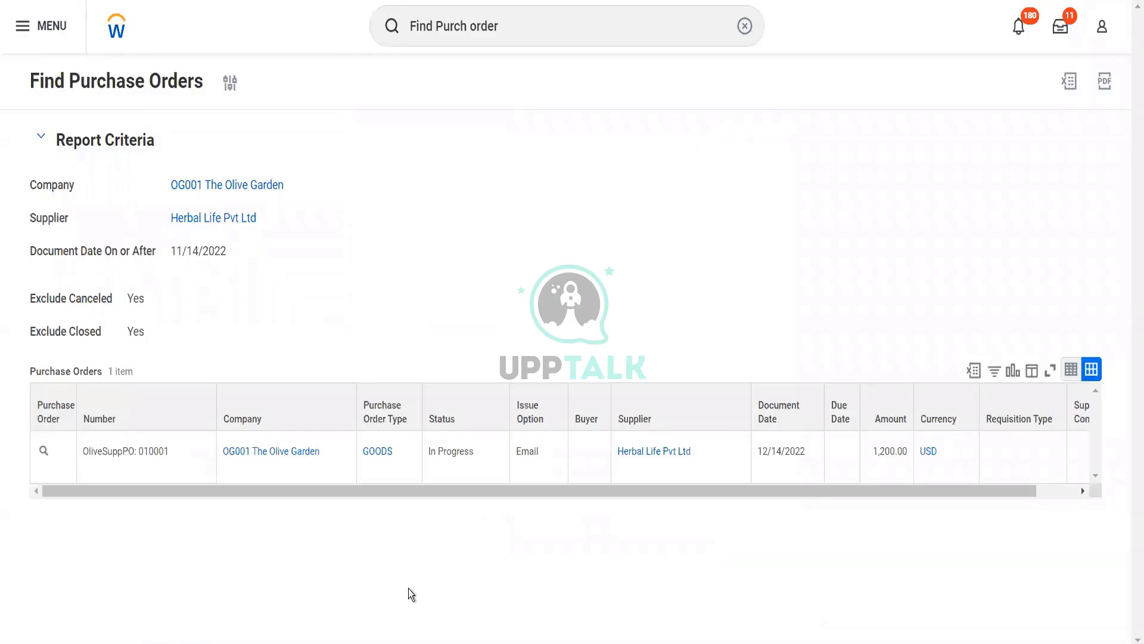
Open purchase order OliveSuppPO: 010001 and view its Process History tab
{"action": "left_click", "coordinate": [44, 454]}
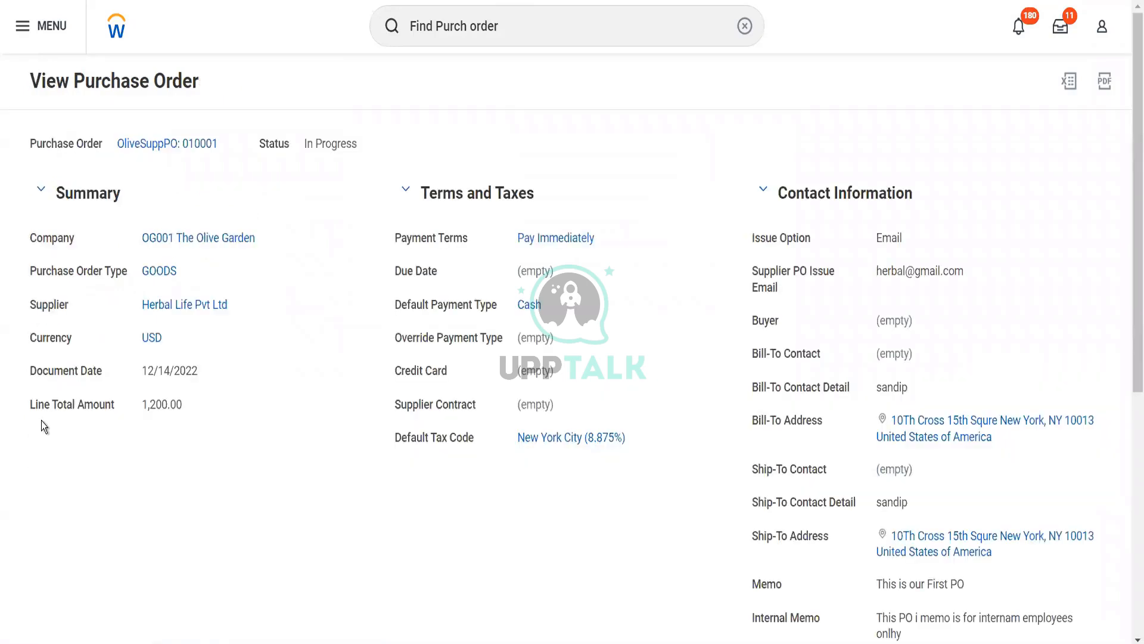
{"action": "scroll", "coordinate": [234, 486], "scroll_direction": "down", "scroll_amount": 7}
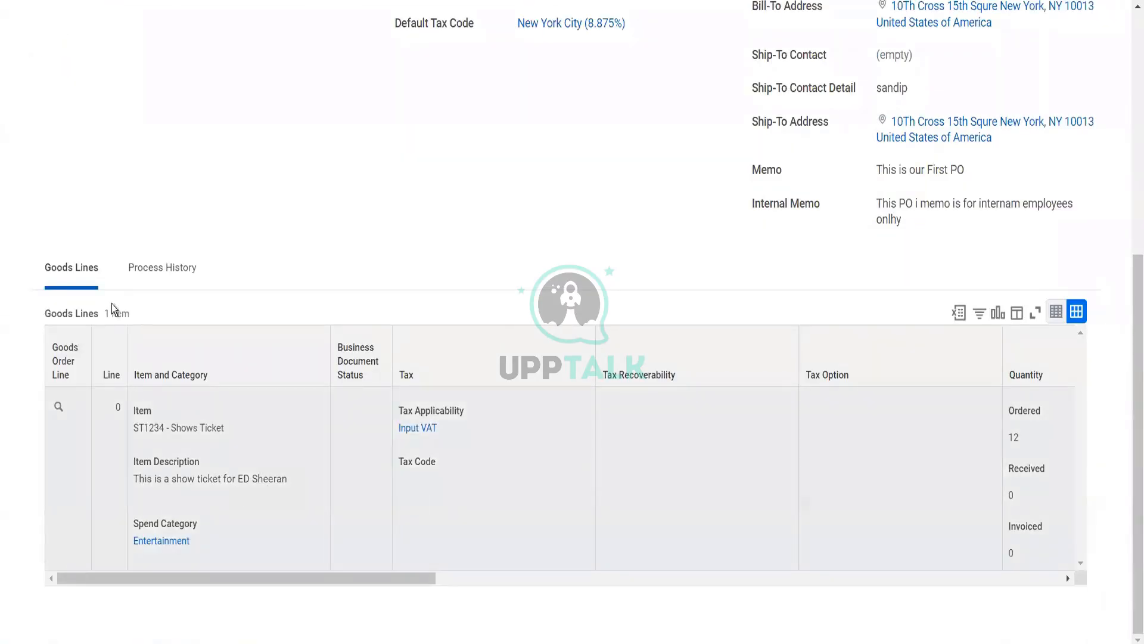
{"action": "right_click", "coordinate": [175, 271]}
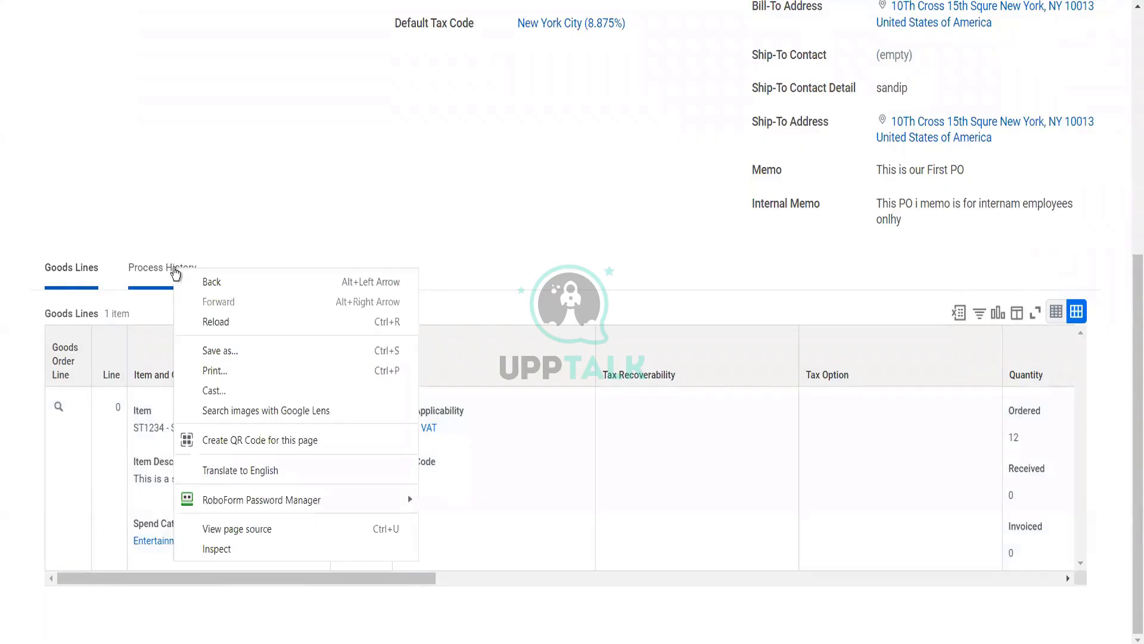
{"action": "left_click", "coordinate": [174, 269]}
{"action": "left_click", "coordinate": [174, 269]}
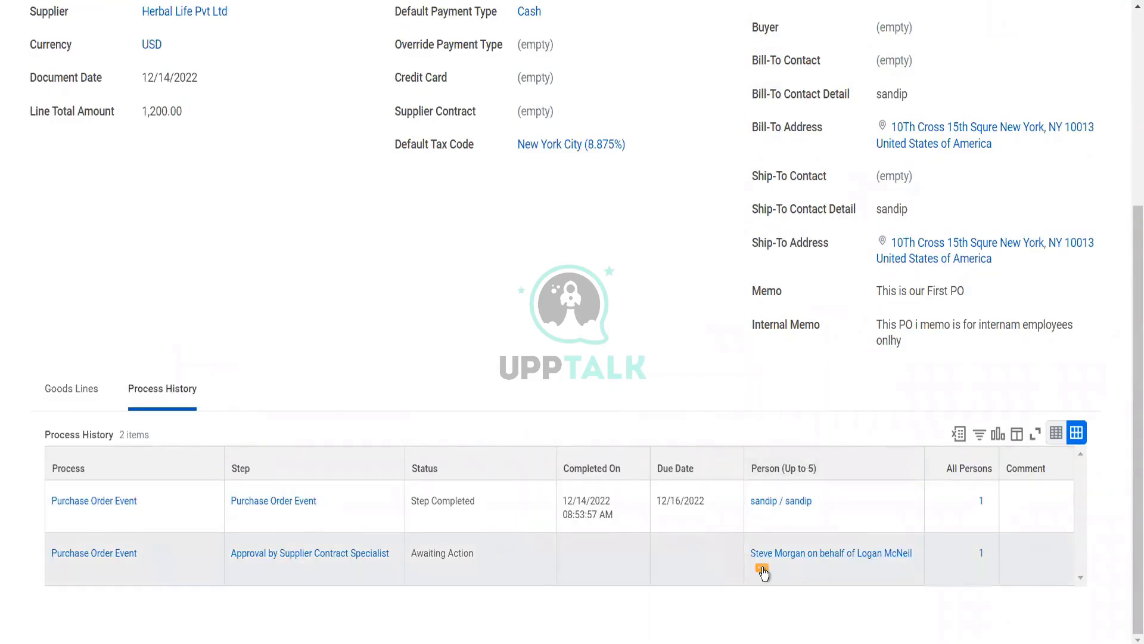
Start a proxy session as the assignee of the awaiting supplier contract specialist approval
{"action": "left_click", "coordinate": [763, 571]}
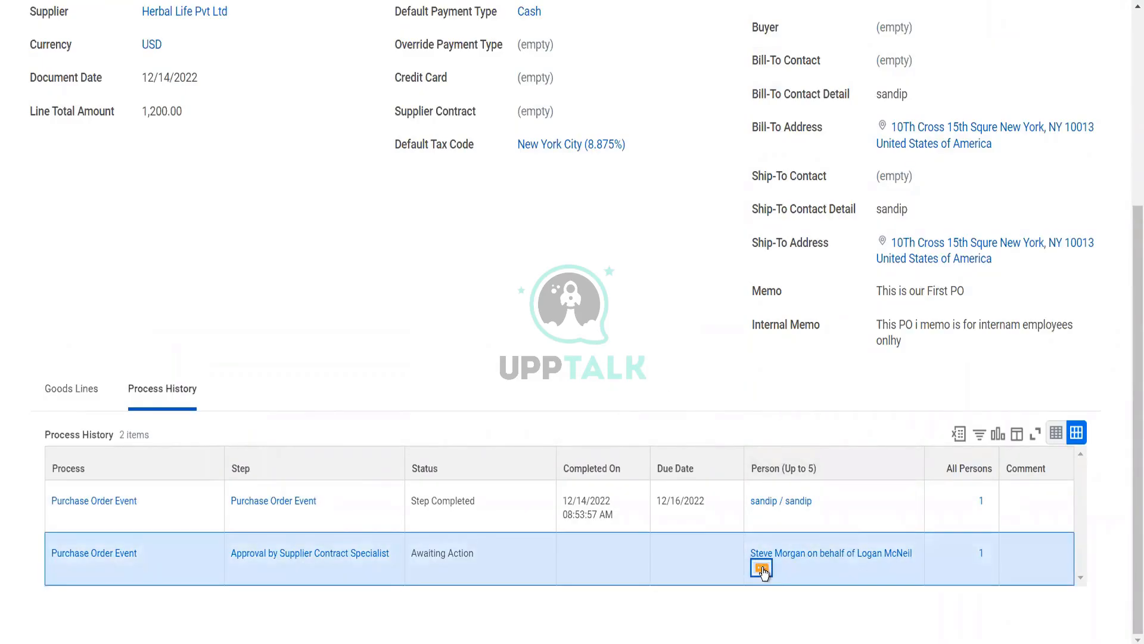
{"action": "left_click", "coordinate": [763, 571]}
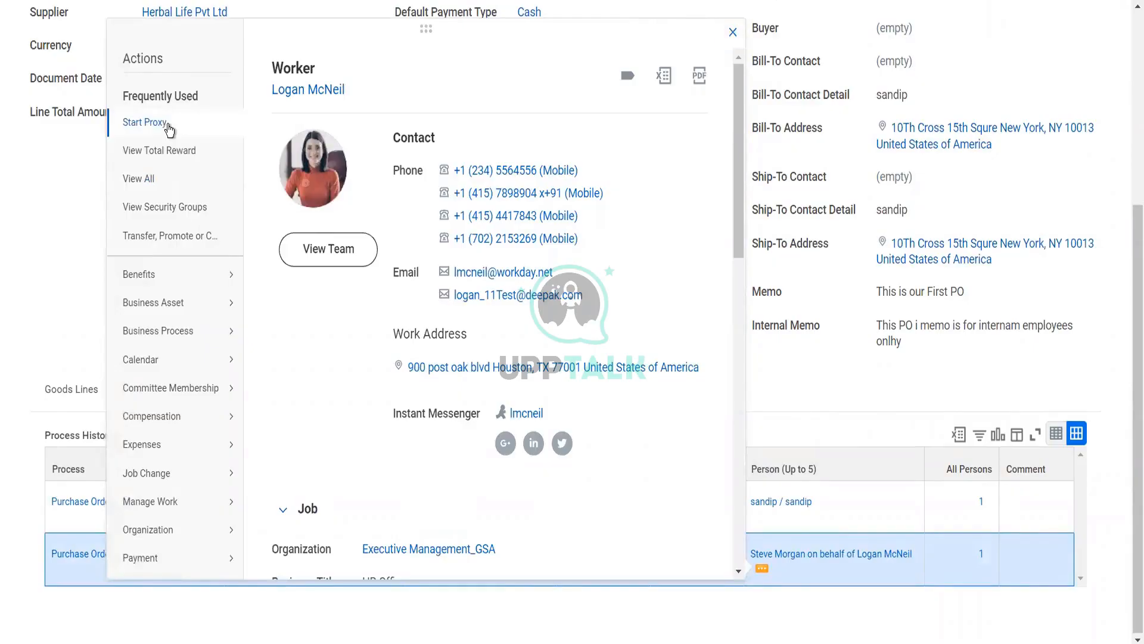
{"action": "left_click", "coordinate": [167, 124]}
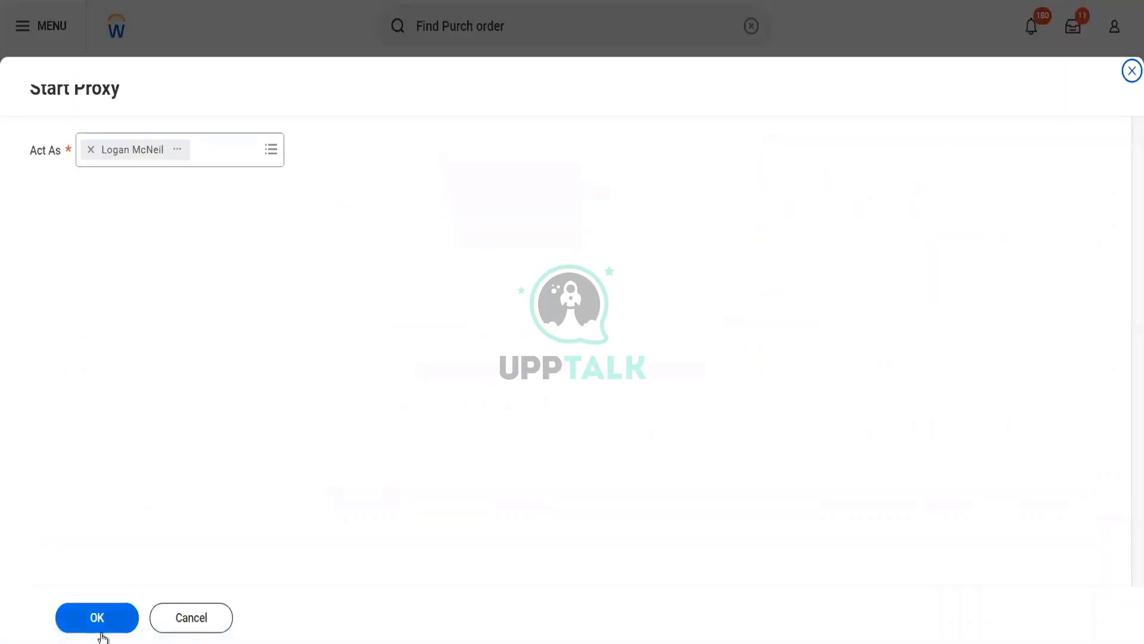
{"action": "left_click", "coordinate": [103, 611]}
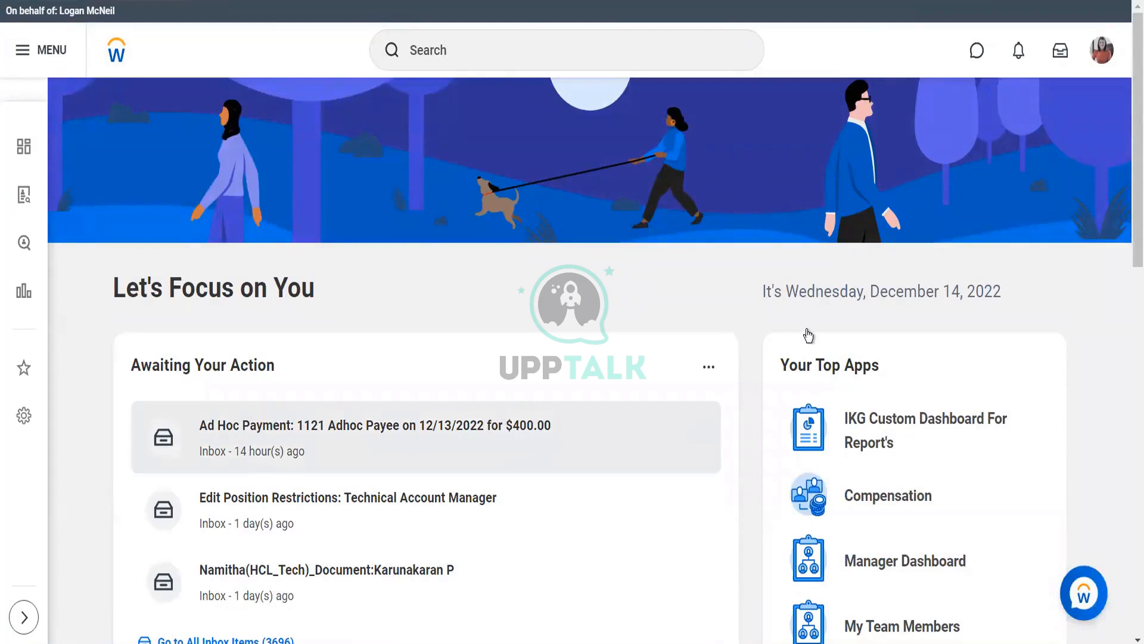
Open the full inbox of all 3696 items from the home page
{"action": "scroll", "coordinate": [820, 352], "scroll_direction": "down", "scroll_amount": 5}
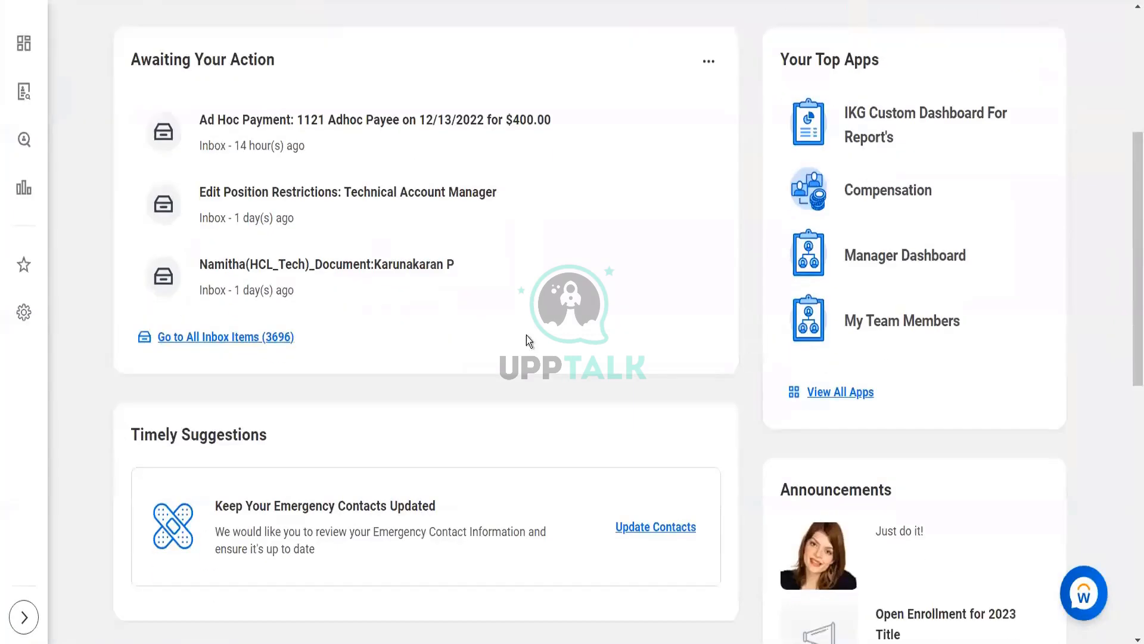
{"action": "left_click", "coordinate": [289, 340]}
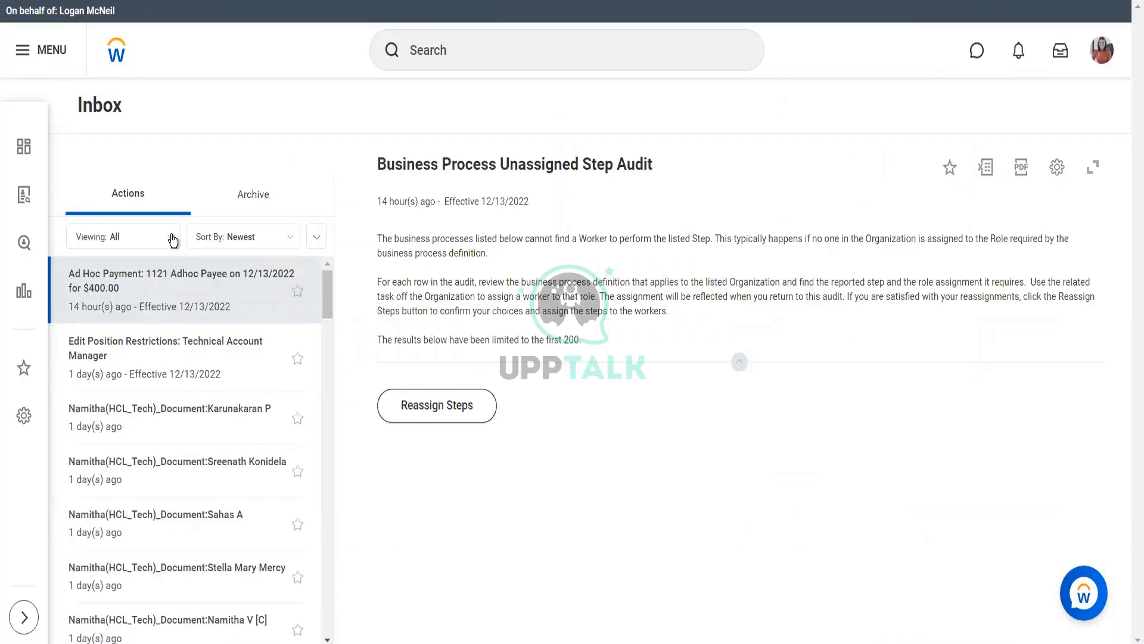
Filter the inbox to Delegated to Me and browse the Hire, Create Position and Benefit Event items
{"action": "right_click", "coordinate": [173, 240]}
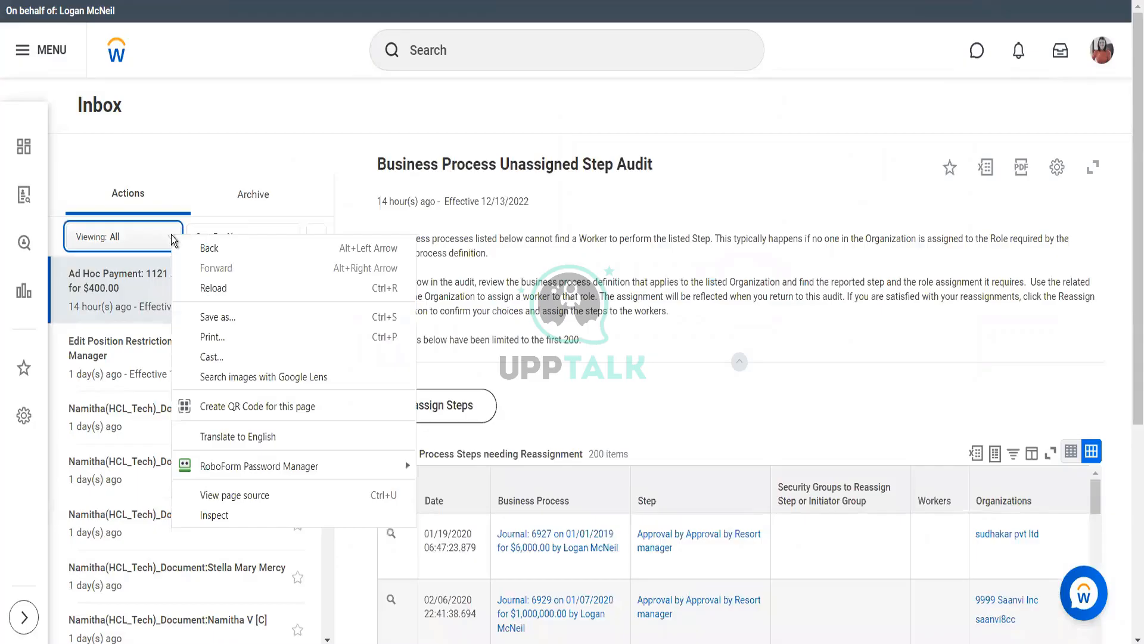
{"action": "key", "text": "Escape"}
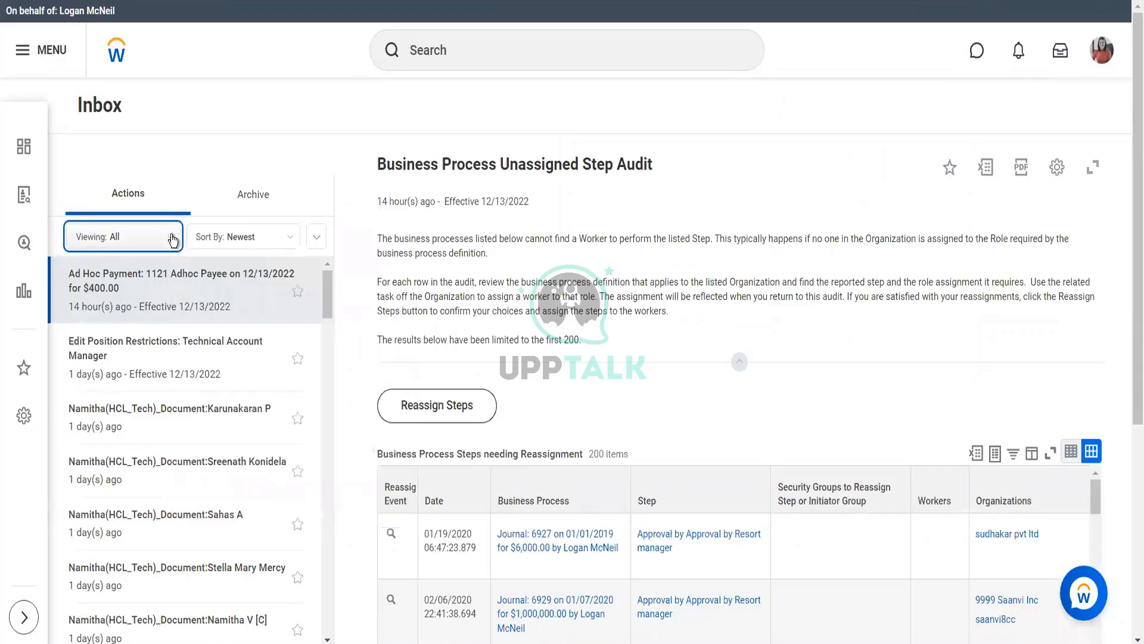
{"action": "left_click", "coordinate": [173, 240]}
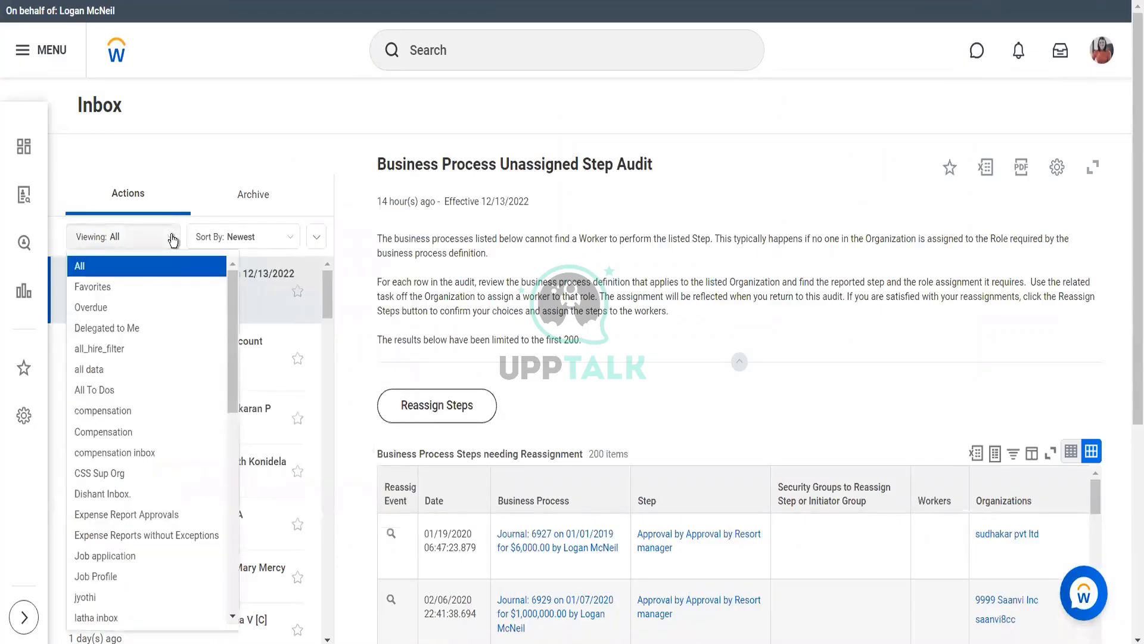
{"action": "left_click", "coordinate": [132, 332]}
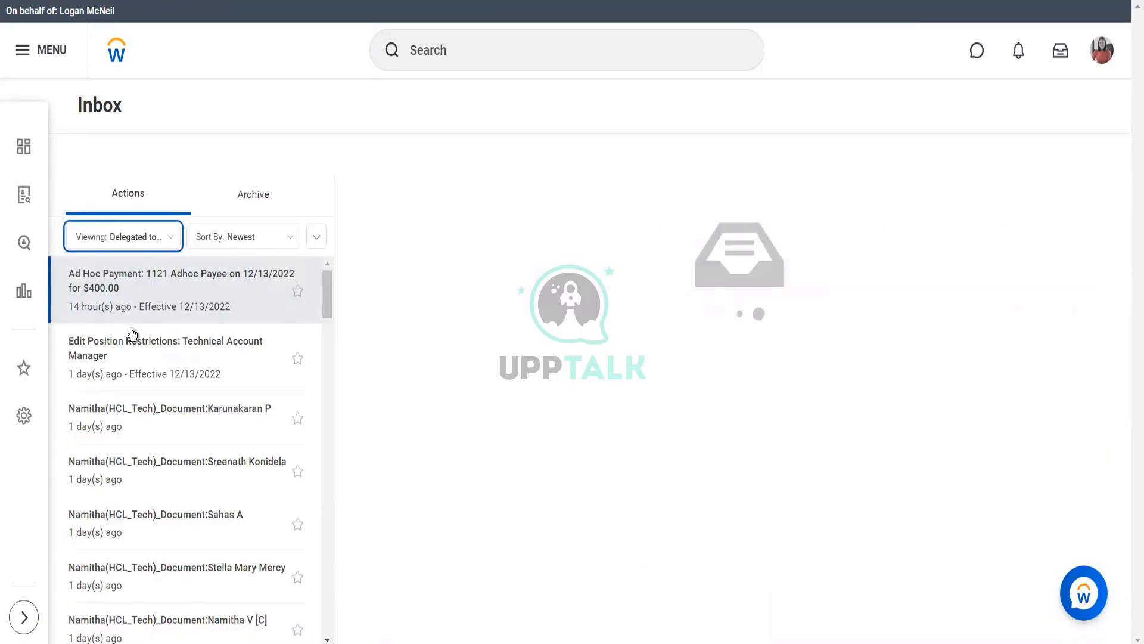
{"action": "scroll", "coordinate": [132, 334], "scroll_direction": "down", "scroll_amount": 10}
{"action": "scroll", "coordinate": [132, 334], "scroll_direction": "down", "scroll_amount": 8}
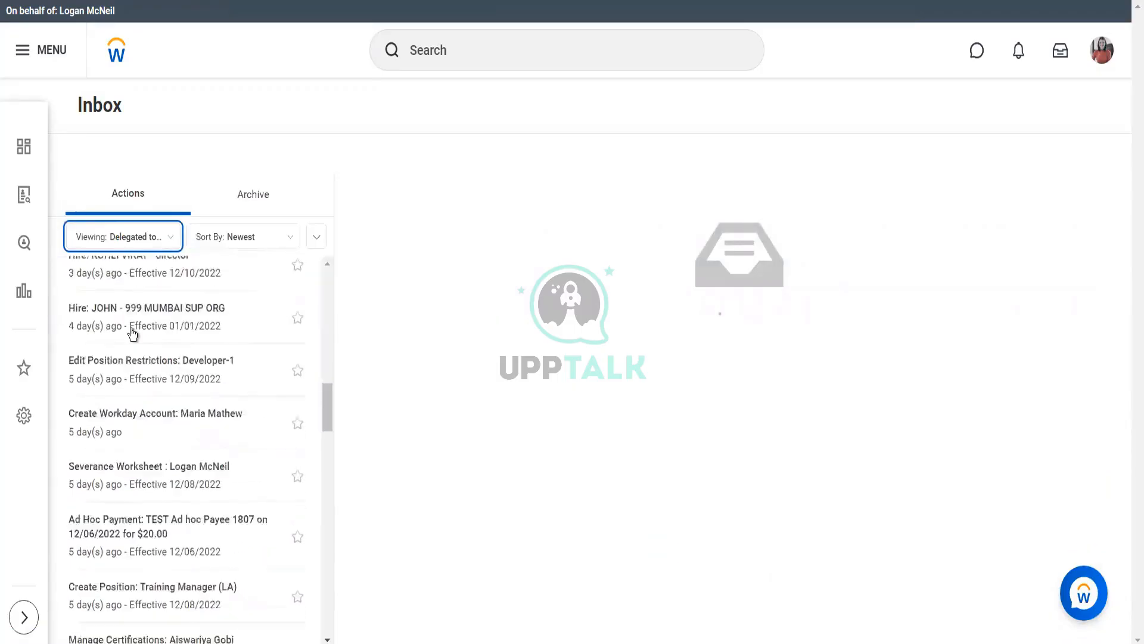
{"action": "scroll", "coordinate": [132, 334], "scroll_direction": "down", "scroll_amount": 15}
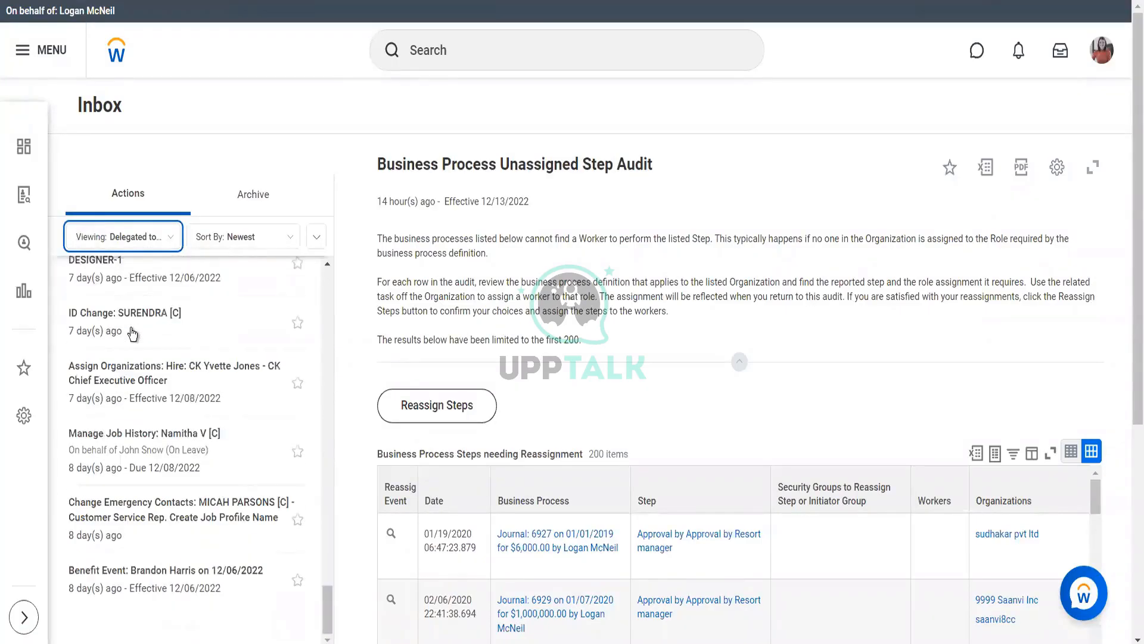
{"action": "left_click", "coordinate": [507, 67]}
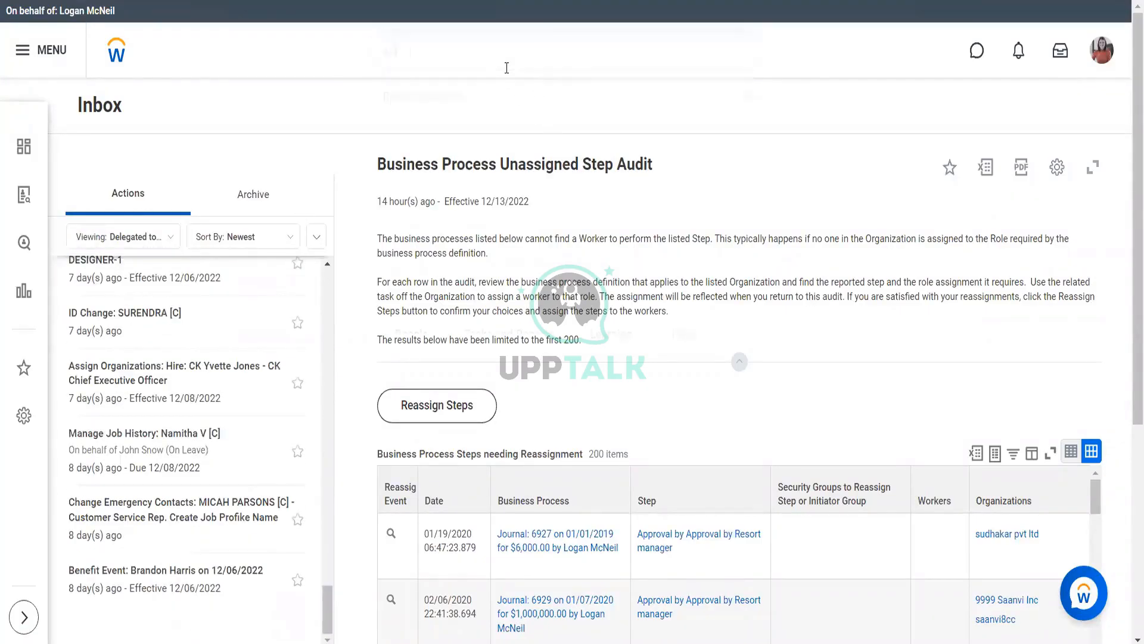
{"action": "type", "text": "s"}
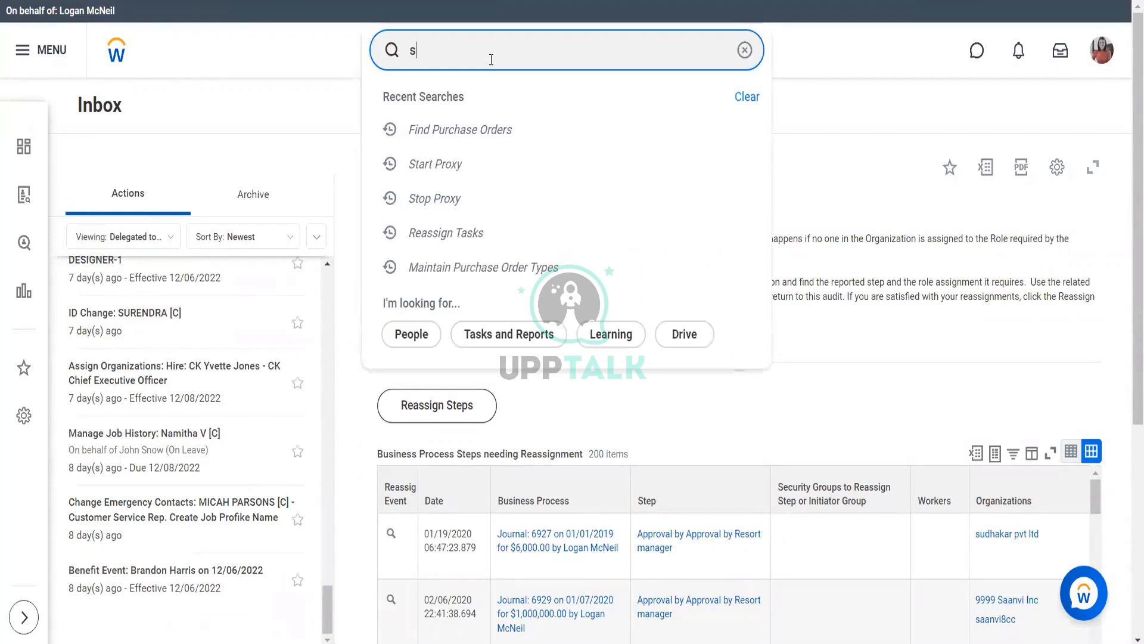
{"action": "type", "text": "tart proxy"}
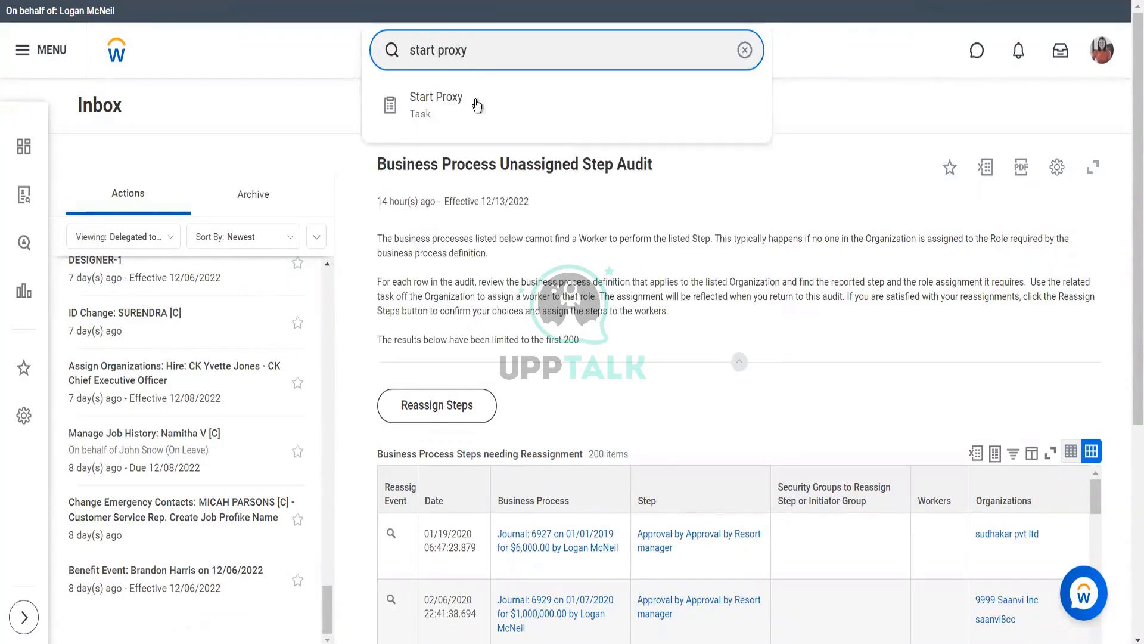
{"action": "left_click", "coordinate": [481, 105]}
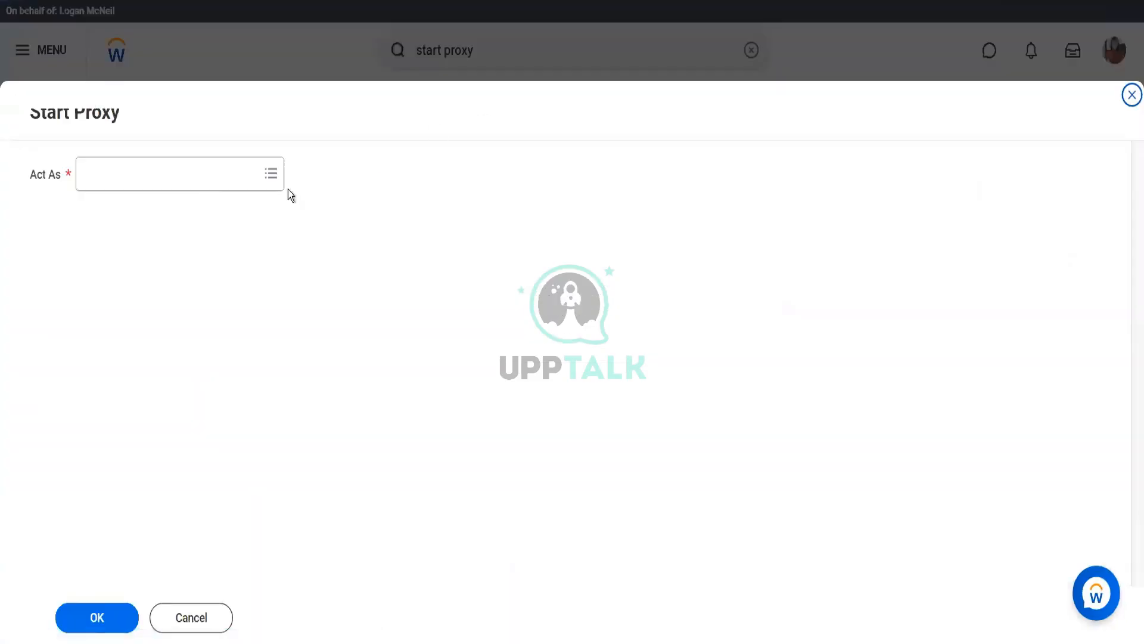
{"action": "left_click", "coordinate": [190, 179]}
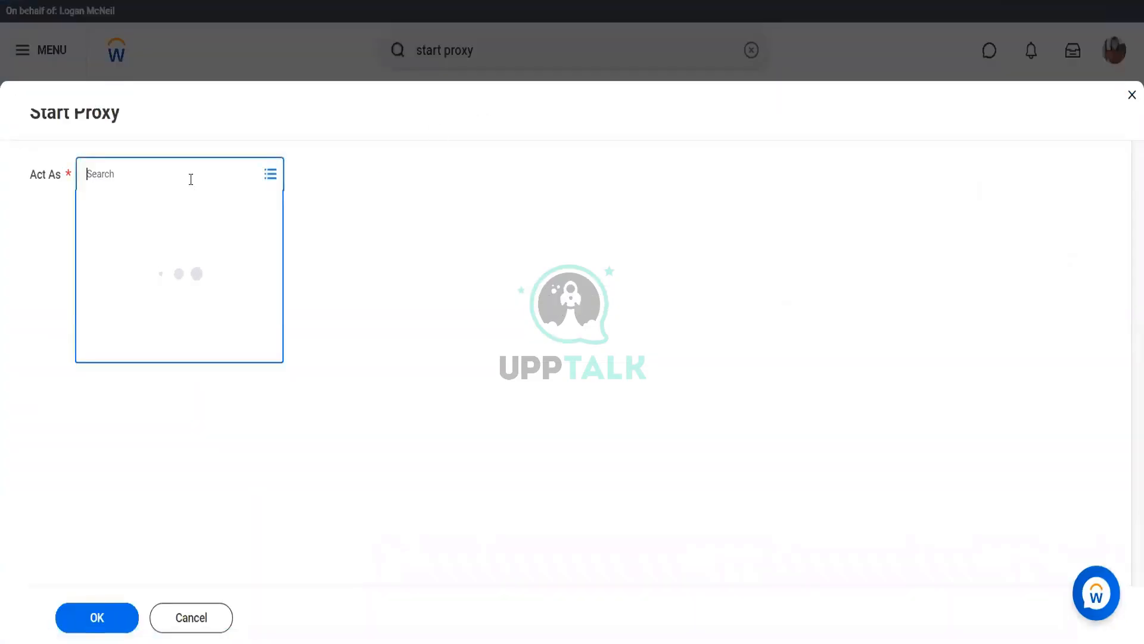
{"action": "type", "text": "steve morganm"}
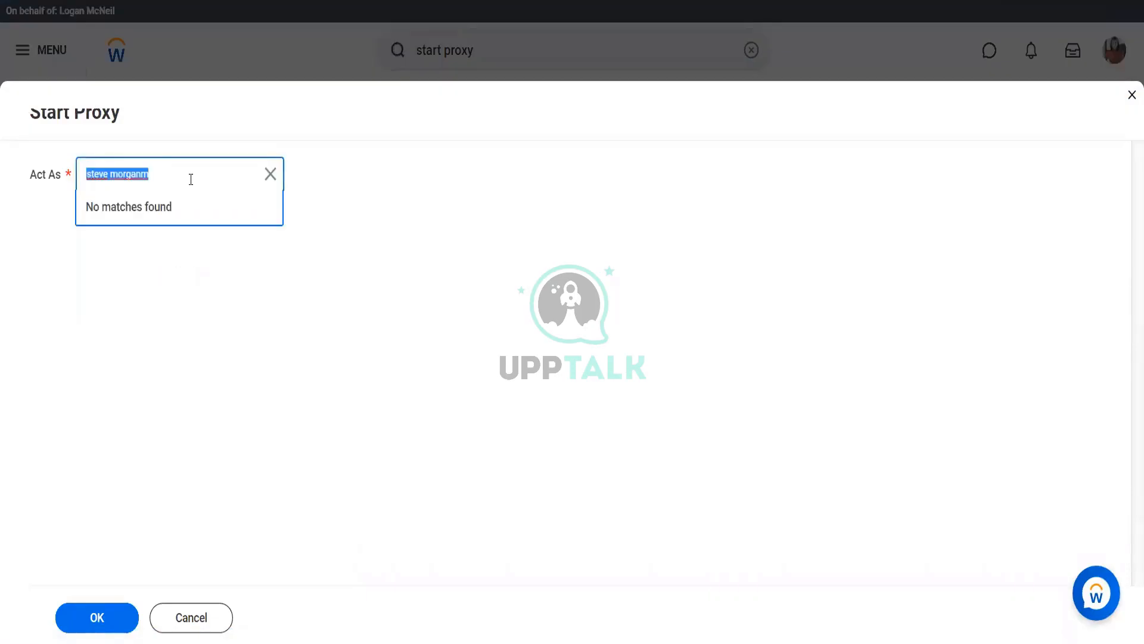
{"action": "key", "text": "End"}
{"action": "key", "text": "BackSpace"}
{"action": "key", "text": "Return"}
{"action": "key", "text": "End"}
{"action": "key", "text": "BackSpace"}
{"action": "key", "text": "BackSpace"}
{"action": "key", "text": "BackSpace"}
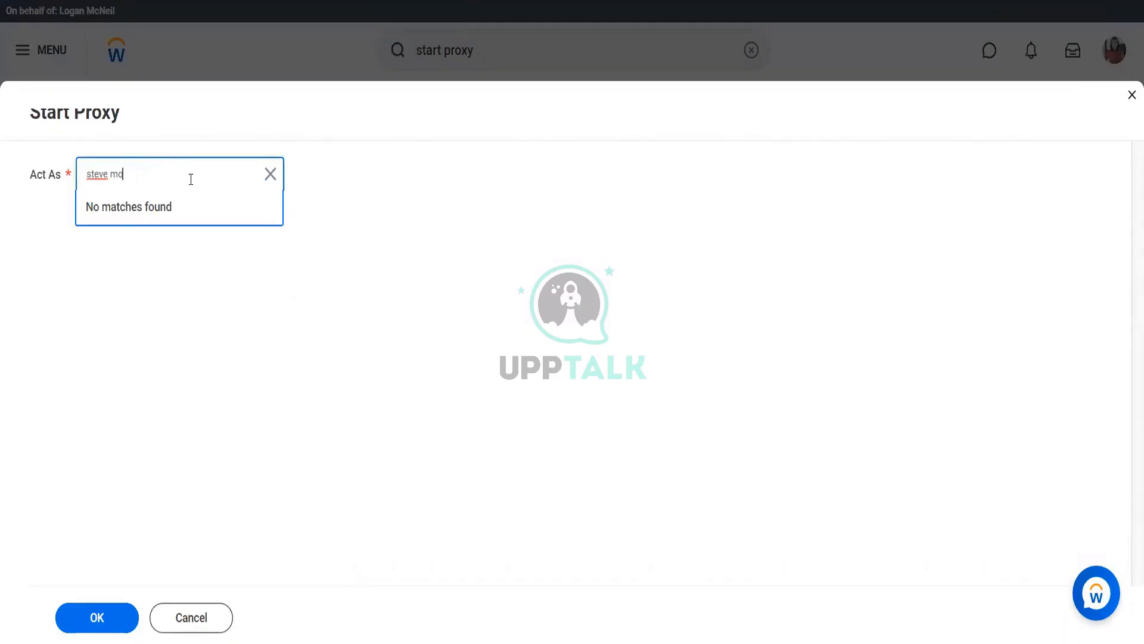
{"action": "type", "text": "rgan"}
{"action": "key", "text": "Return"}
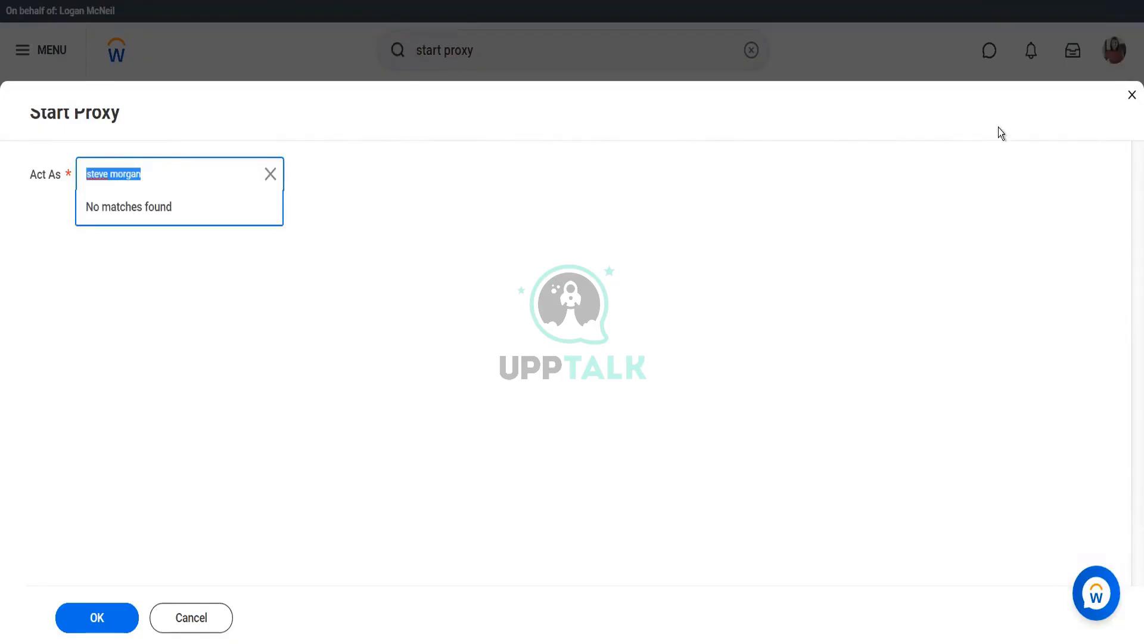
{"action": "left_click", "coordinate": [1131, 96]}
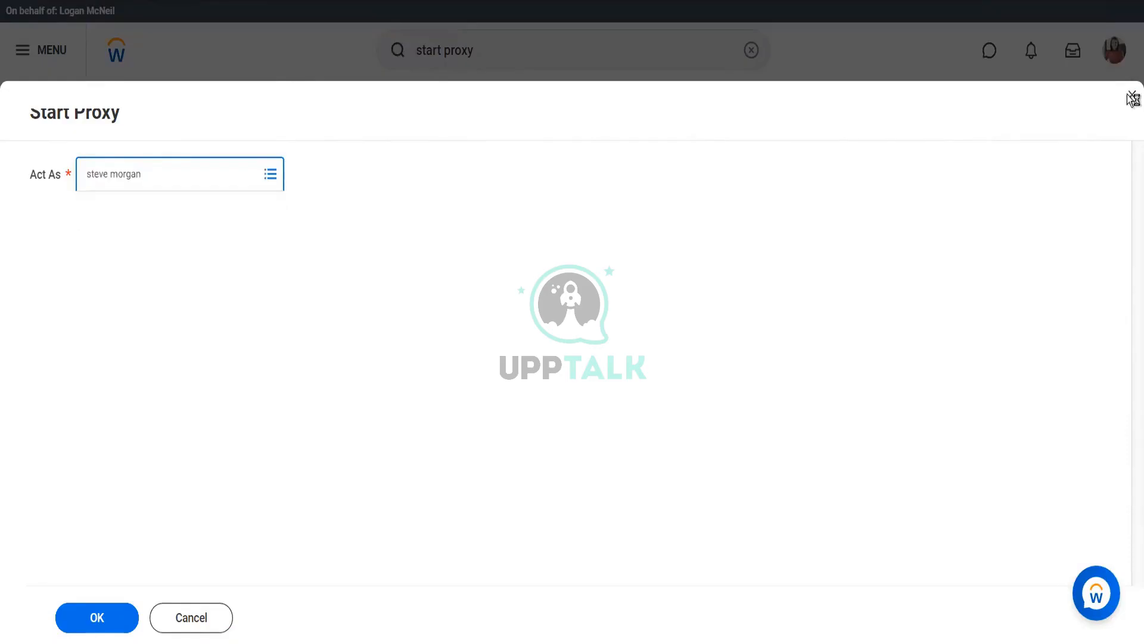
{"action": "left_click", "coordinate": [1132, 99]}
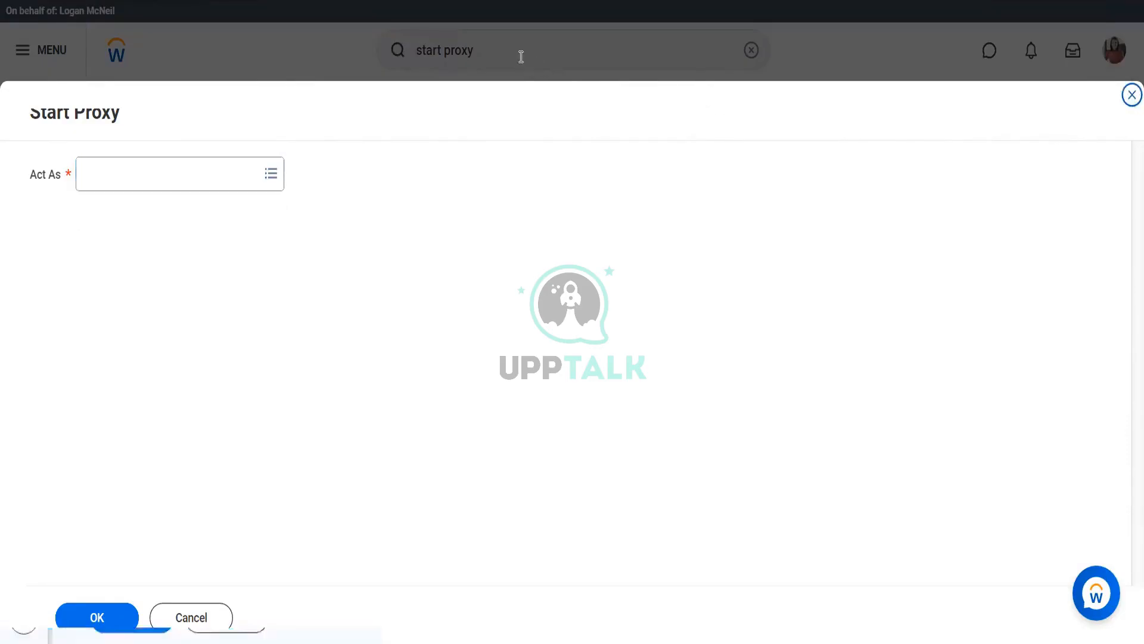
{"action": "left_click", "coordinate": [521, 52]}
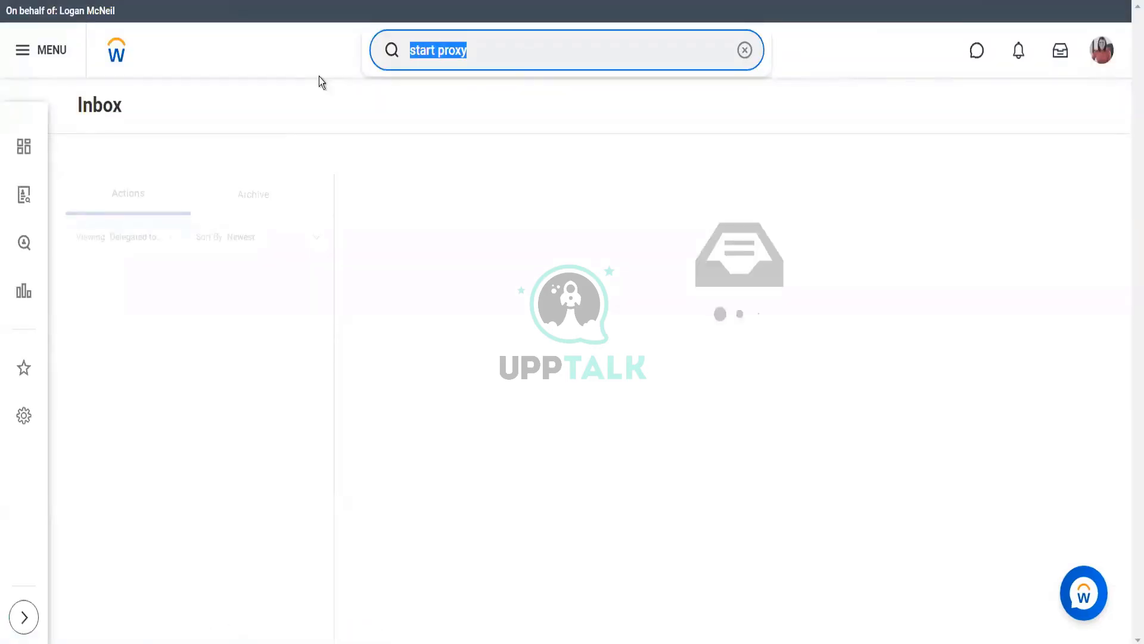
Start the Reassign Tasks task and choose Reassign Tasks for Worker
{"action": "type", "text": "reass"}
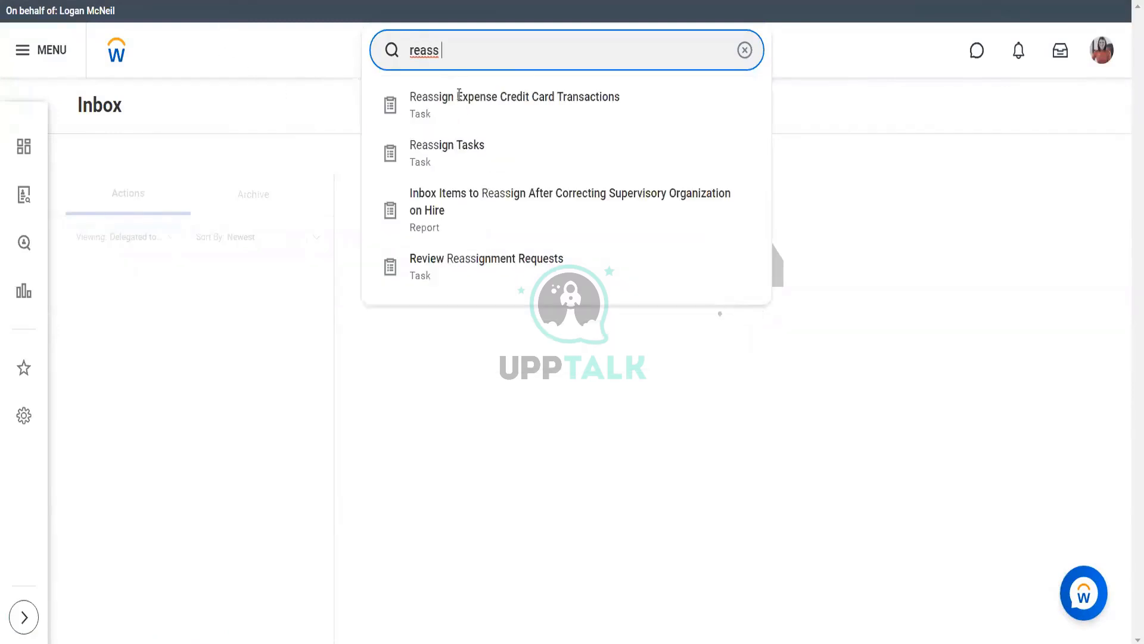
{"action": "left_click", "coordinate": [465, 168]}
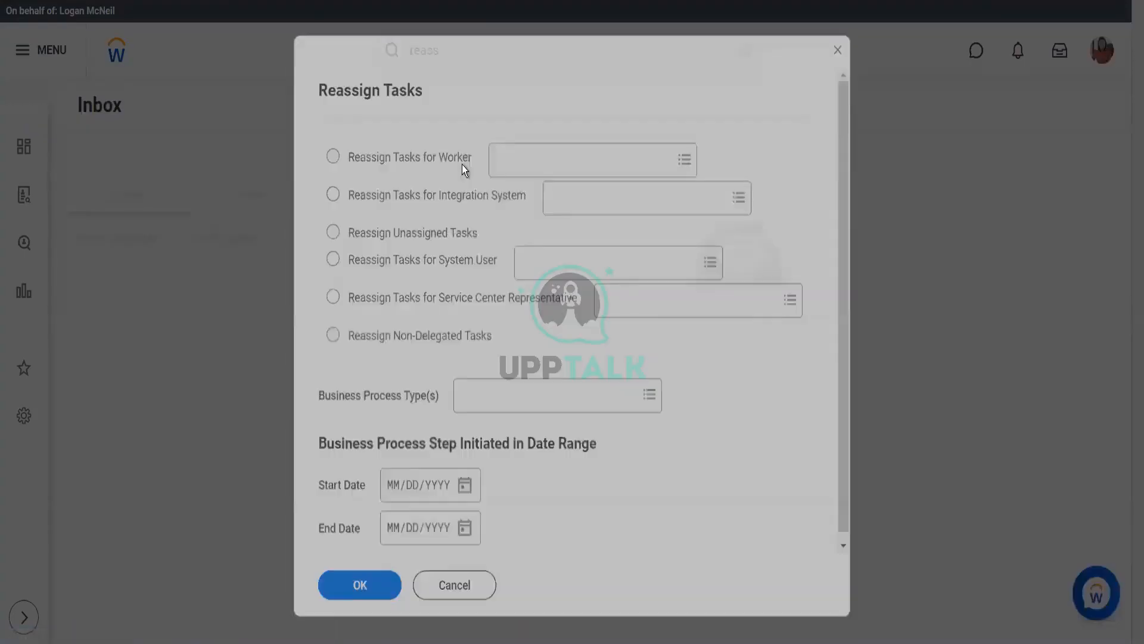
{"action": "left_click", "coordinate": [445, 155]}
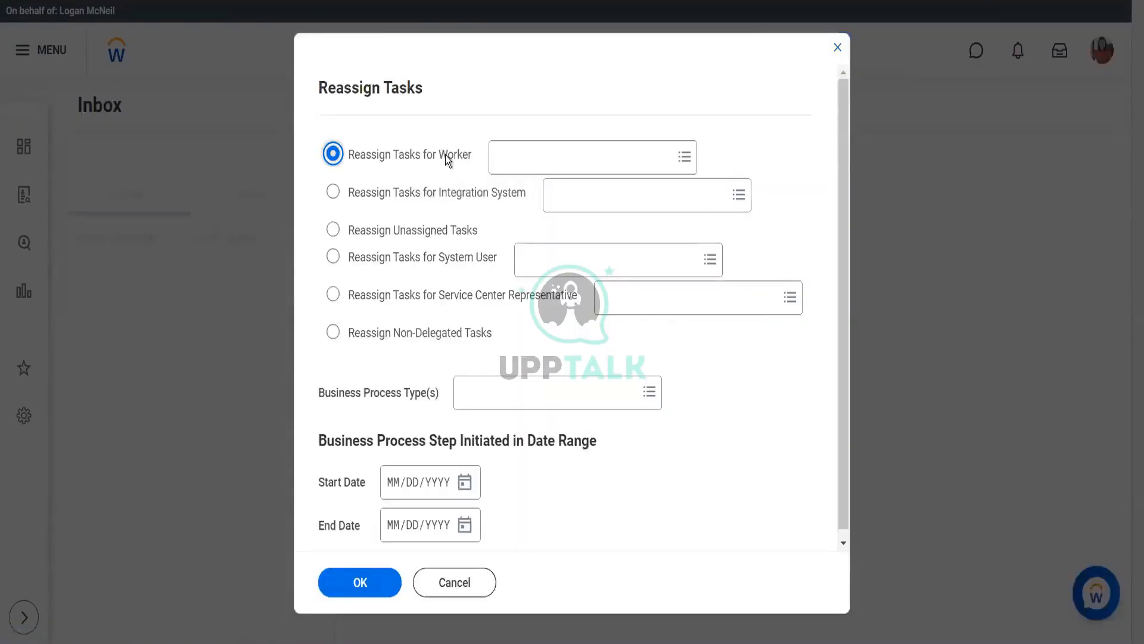
{"action": "left_click", "coordinate": [446, 235]}
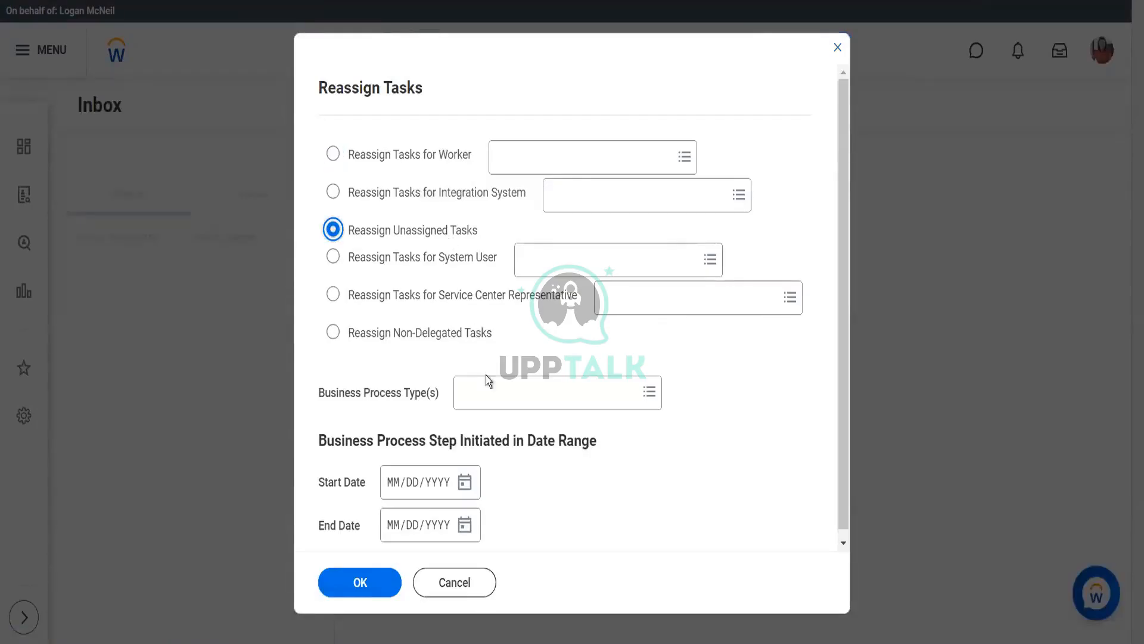
{"action": "left_click", "coordinate": [441, 155]}
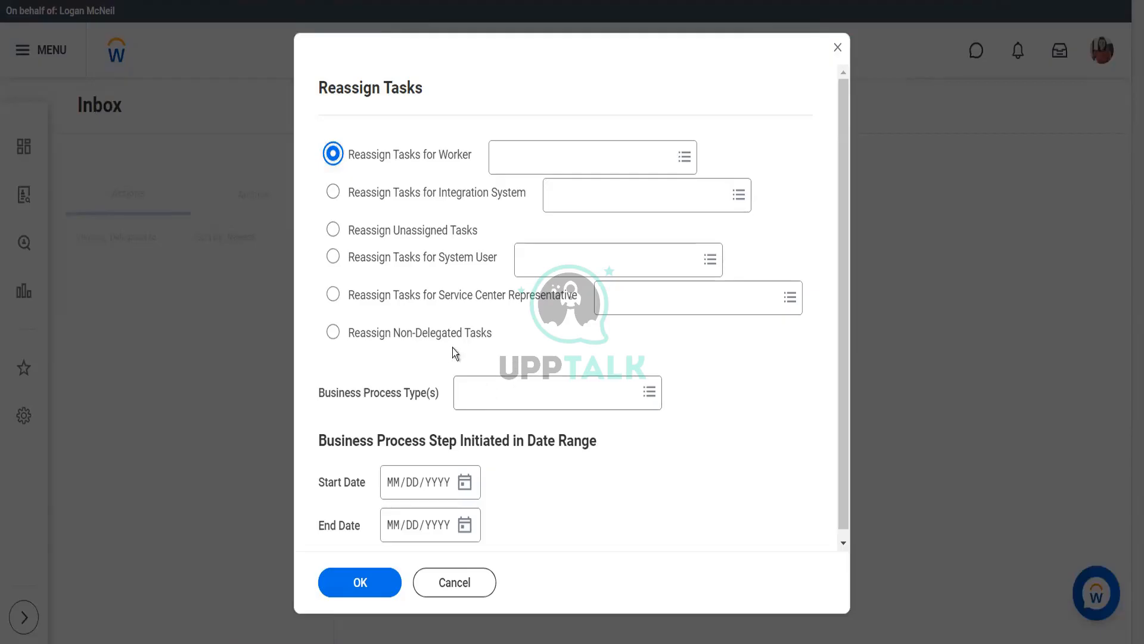
Limit Business Process Type(s) to Purchase Order Event via a 'purch order' search
{"action": "left_click", "coordinate": [482, 395]}
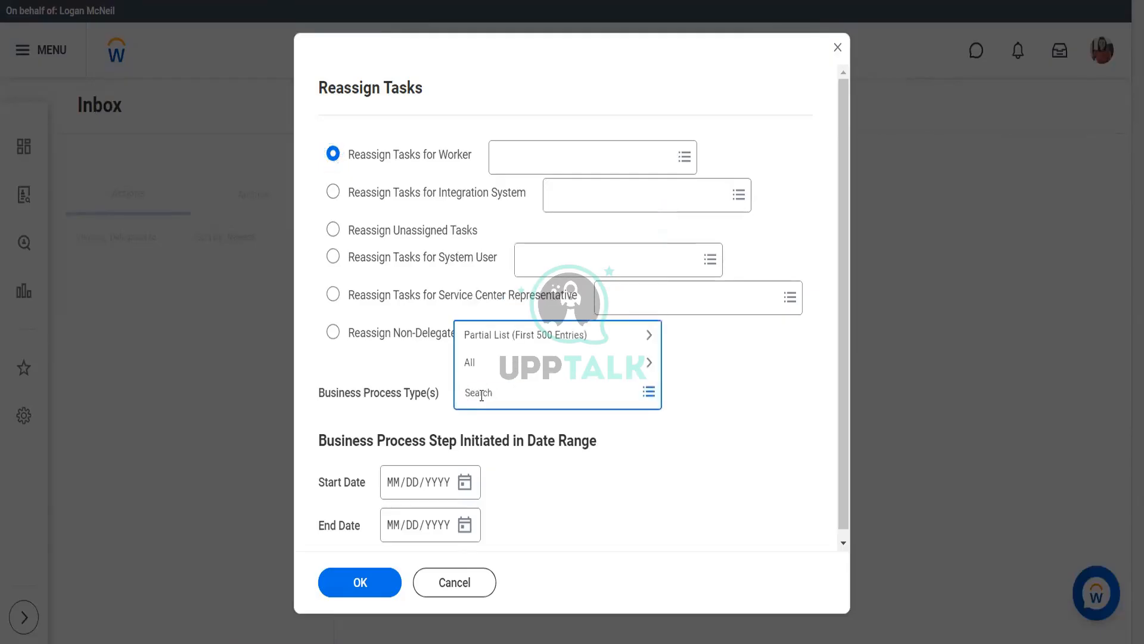
{"action": "type", "text": "purch order"}
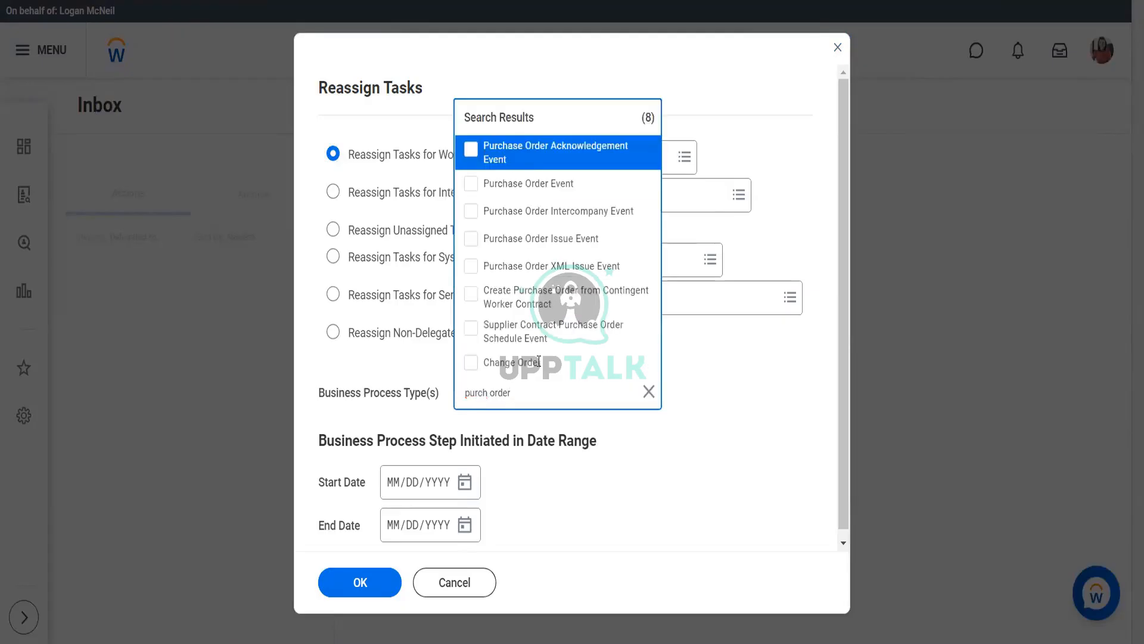
{"action": "left_click", "coordinate": [547, 190]}
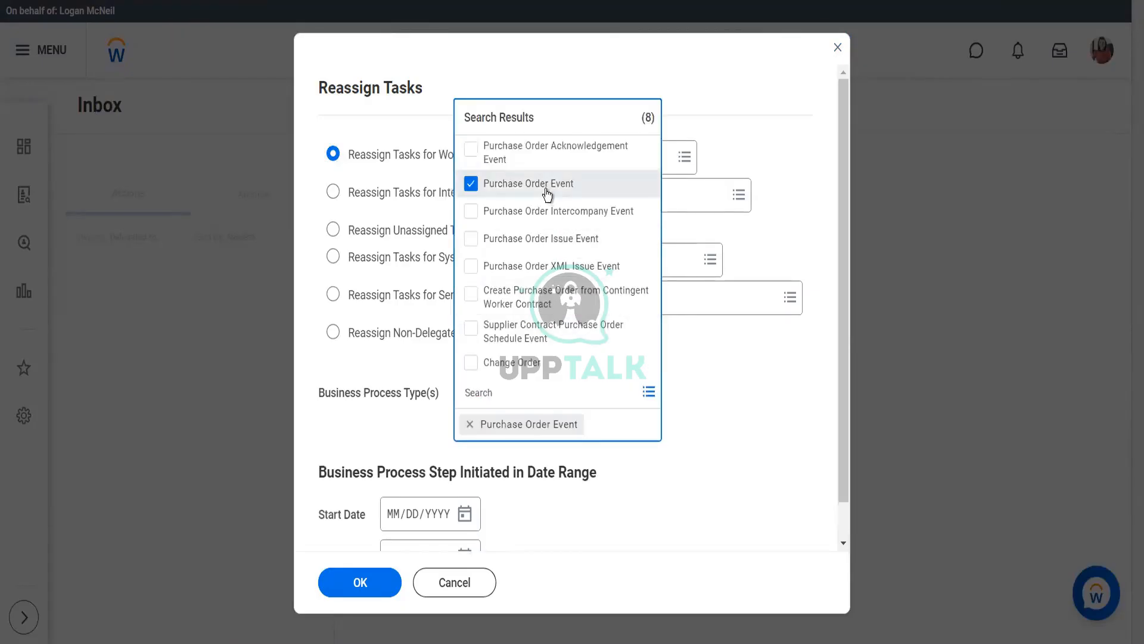
{"action": "left_click", "coordinate": [586, 523]}
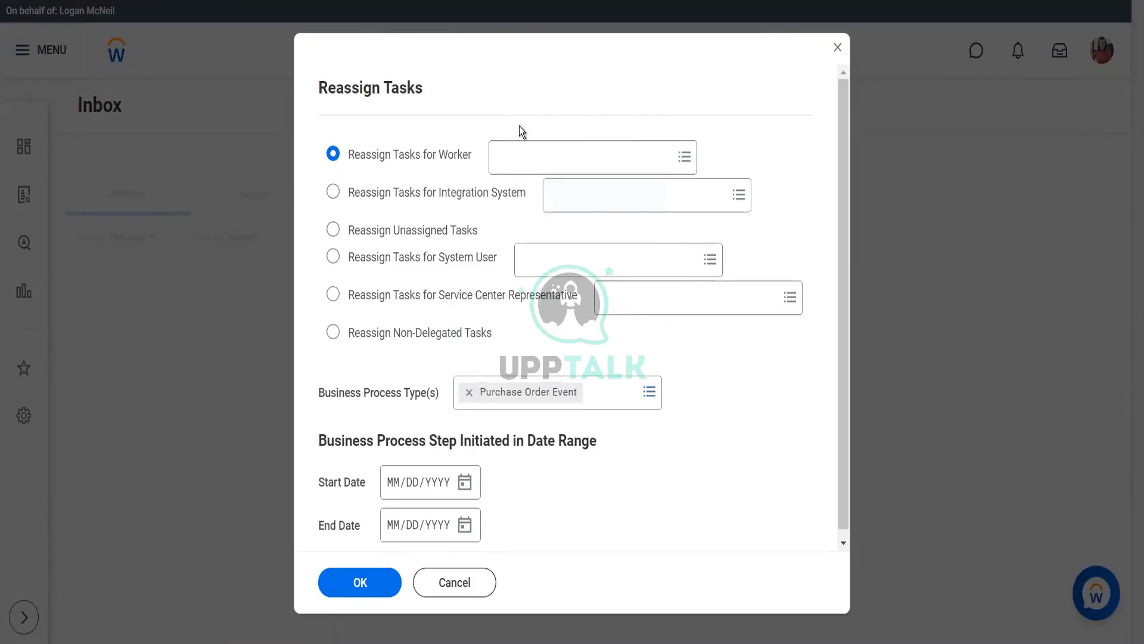
Search the HR manager by name as the worker and submit, showing 0 tasks to reassign
{"action": "left_click", "coordinate": [522, 150]}
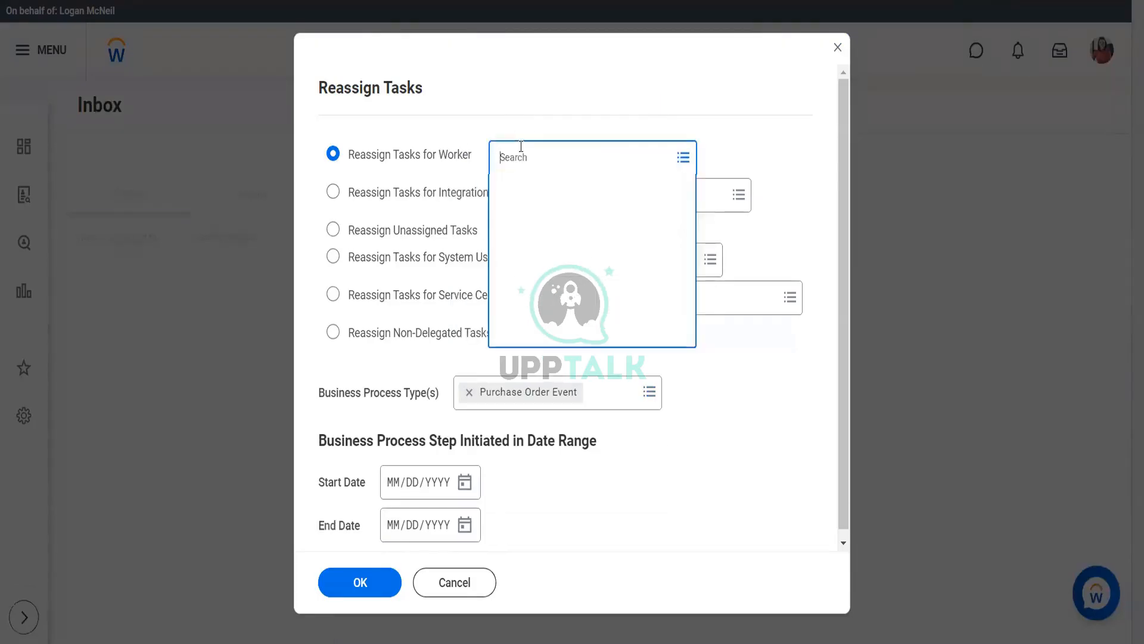
{"action": "type", "text": "stev"}
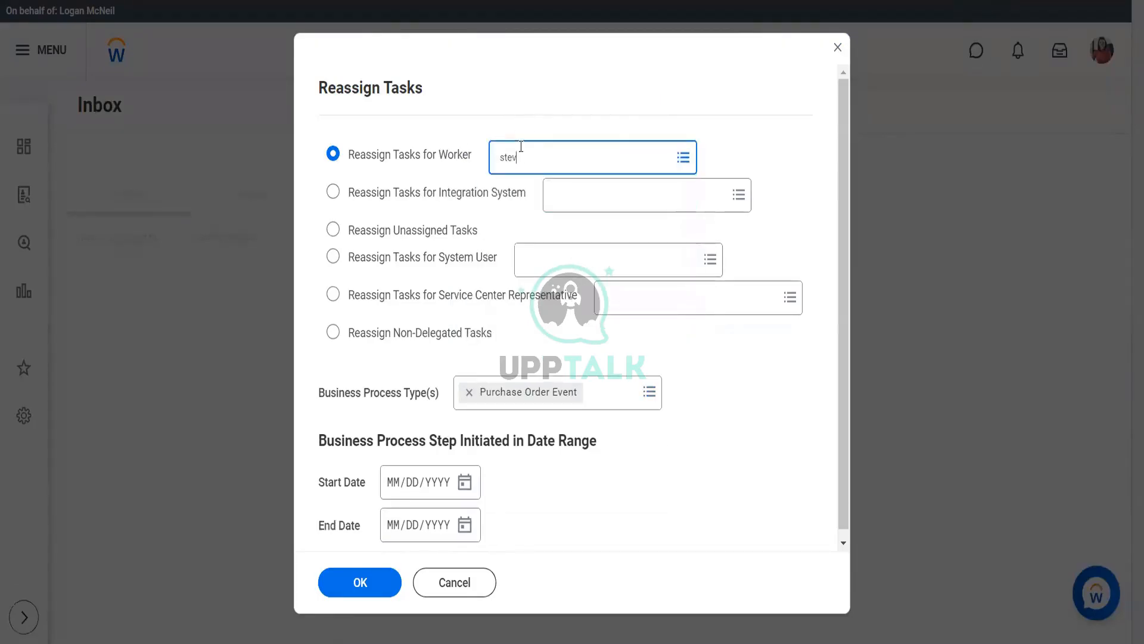
{"action": "type", "text": "e morgan"}
{"action": "key", "text": "Return"}
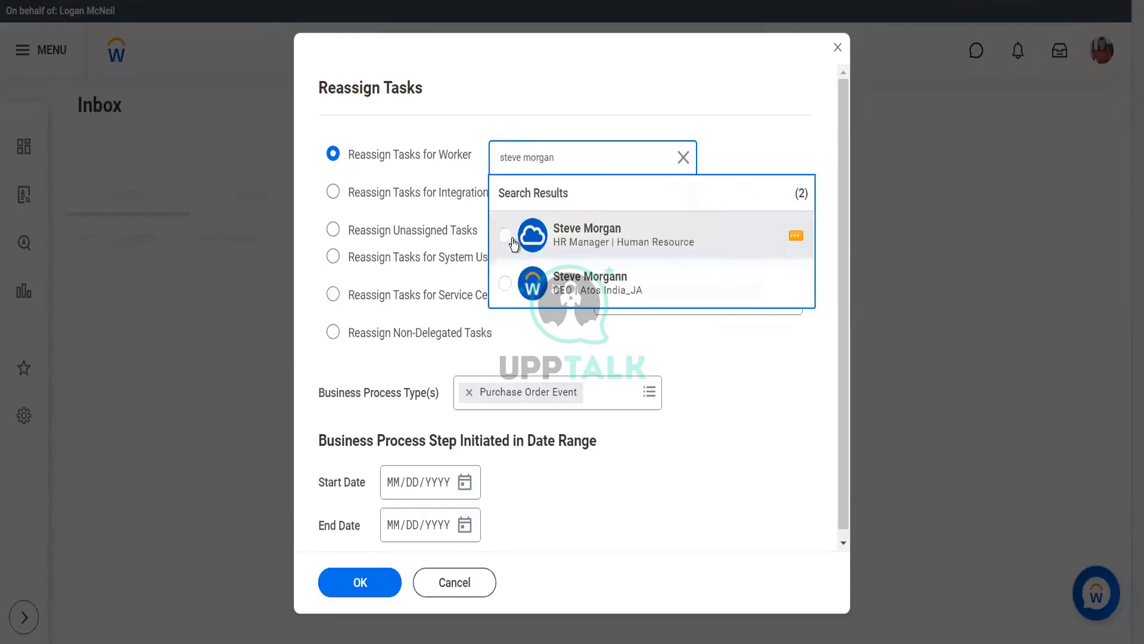
{"action": "left_click", "coordinate": [600, 229]}
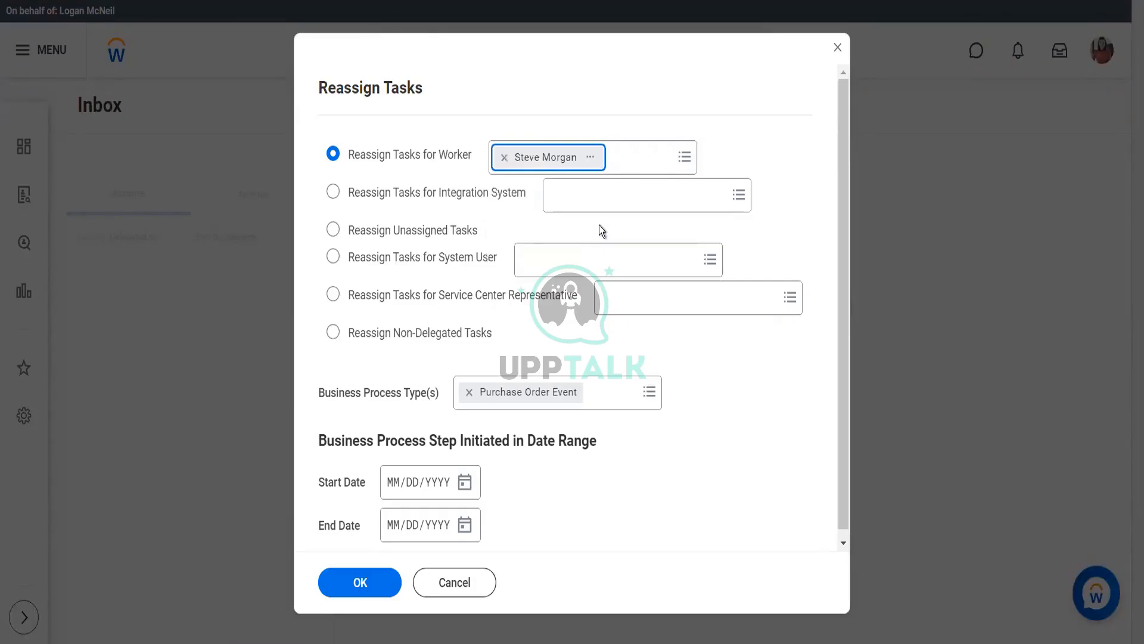
{"action": "left_click", "coordinate": [352, 596]}
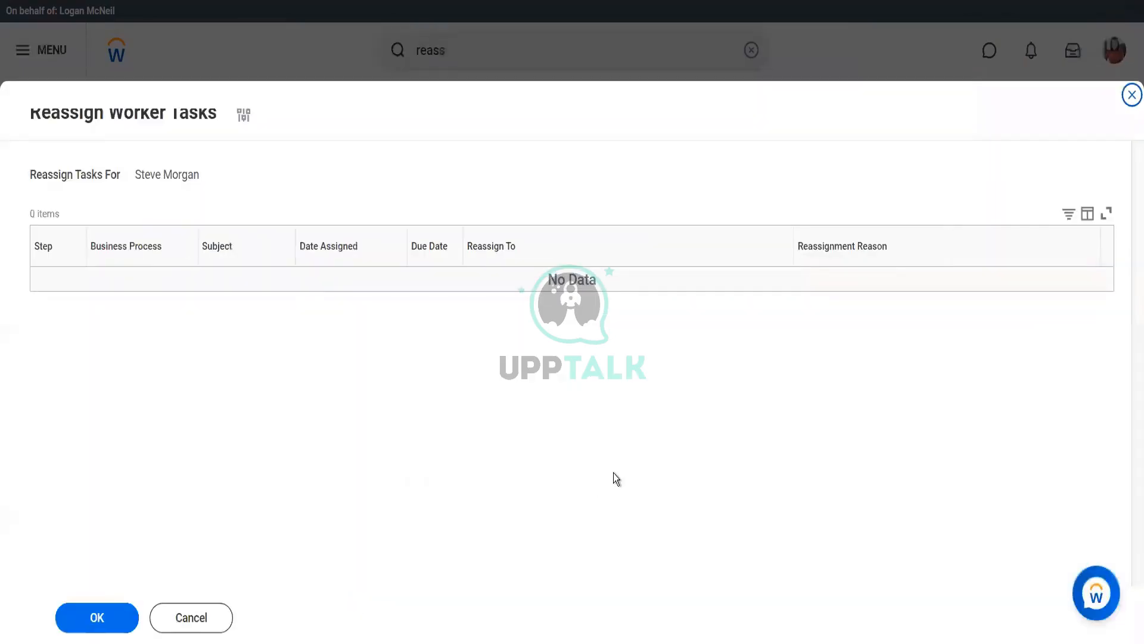
Go back and replace the worker with the proxied worker's username, then resubmit the criteria
{"action": "left_click", "coordinate": [244, 115]}
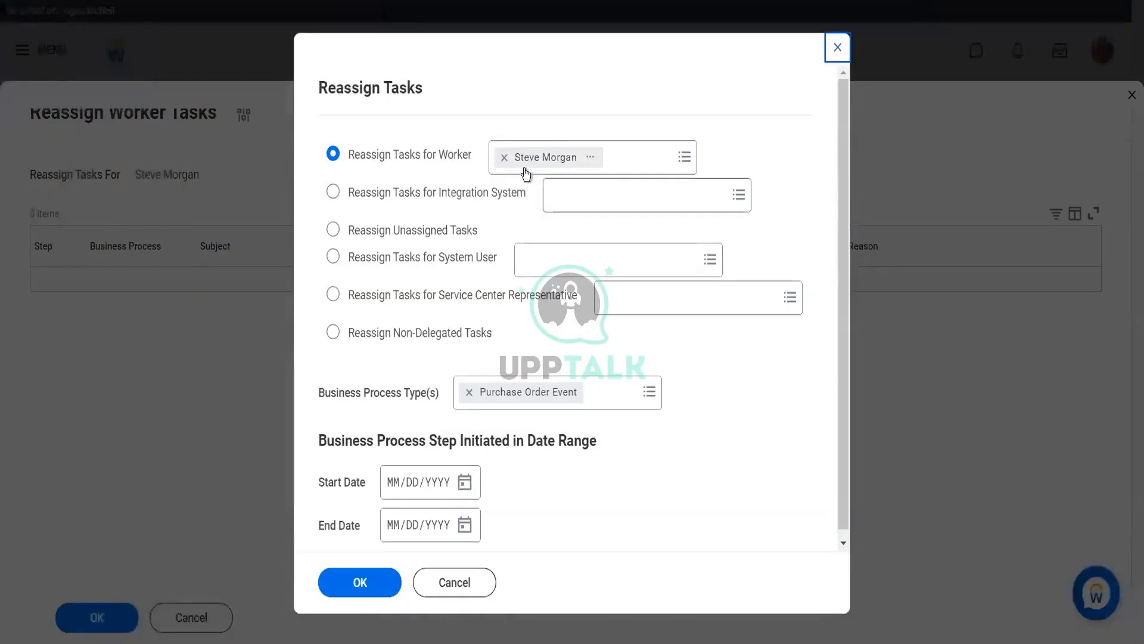
{"action": "left_click", "coordinate": [497, 163]}
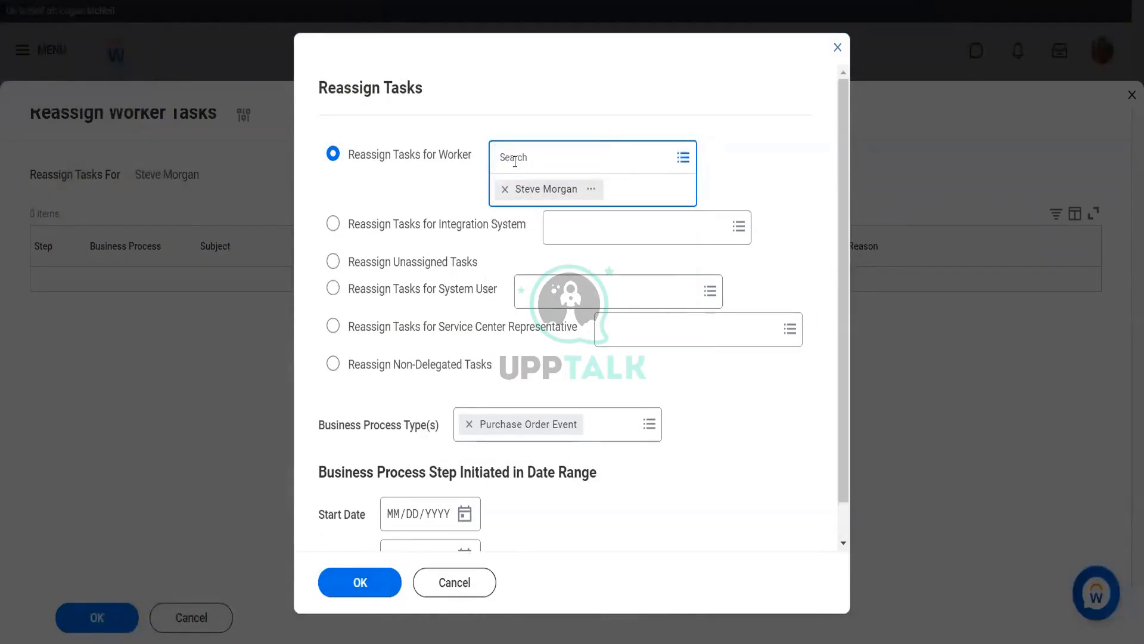
{"action": "type", "text": "lmcneil"}
{"action": "key", "text": "Return"}
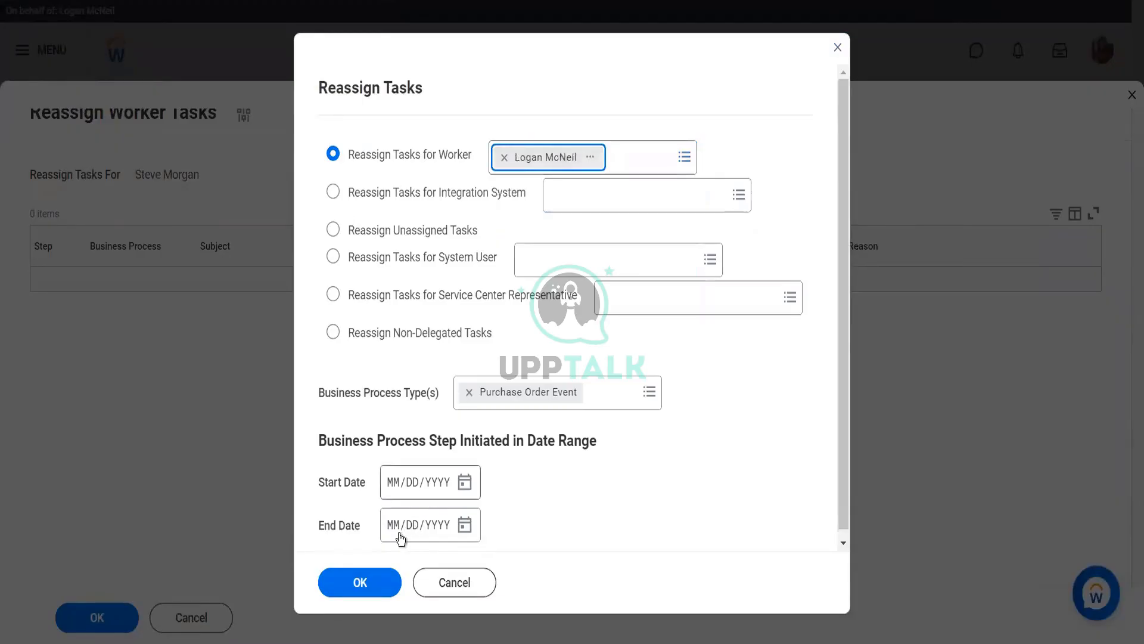
{"action": "left_click", "coordinate": [374, 588]}
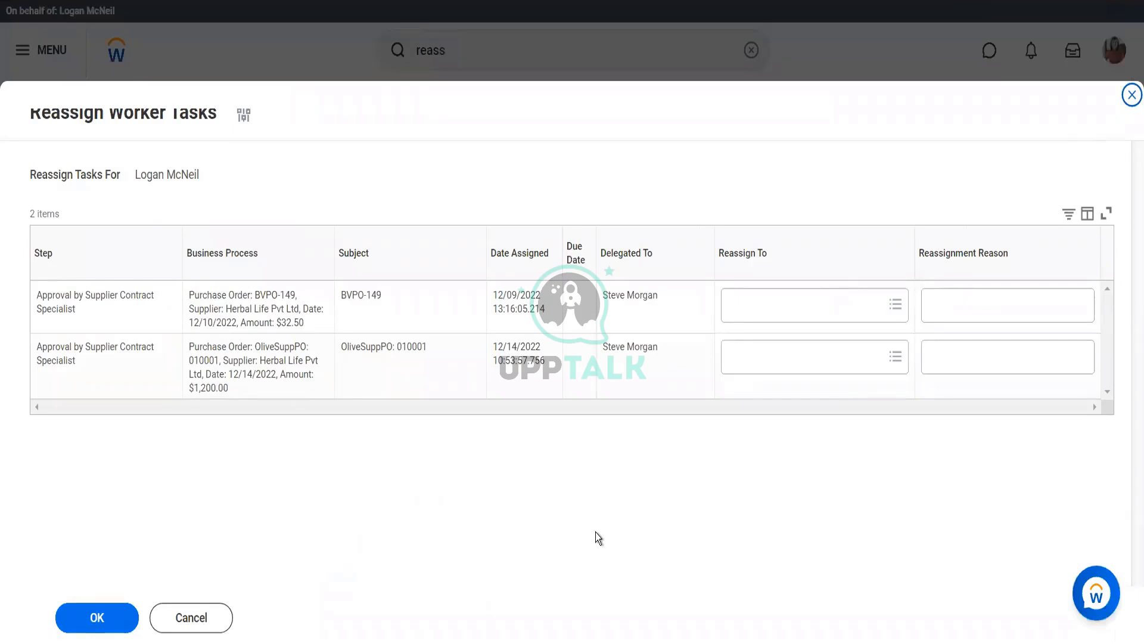
Reassign the OliveSuppPO: 010001 approval row to another worker with reason 'Terst' and submit
{"action": "left_click", "coordinate": [755, 362]}
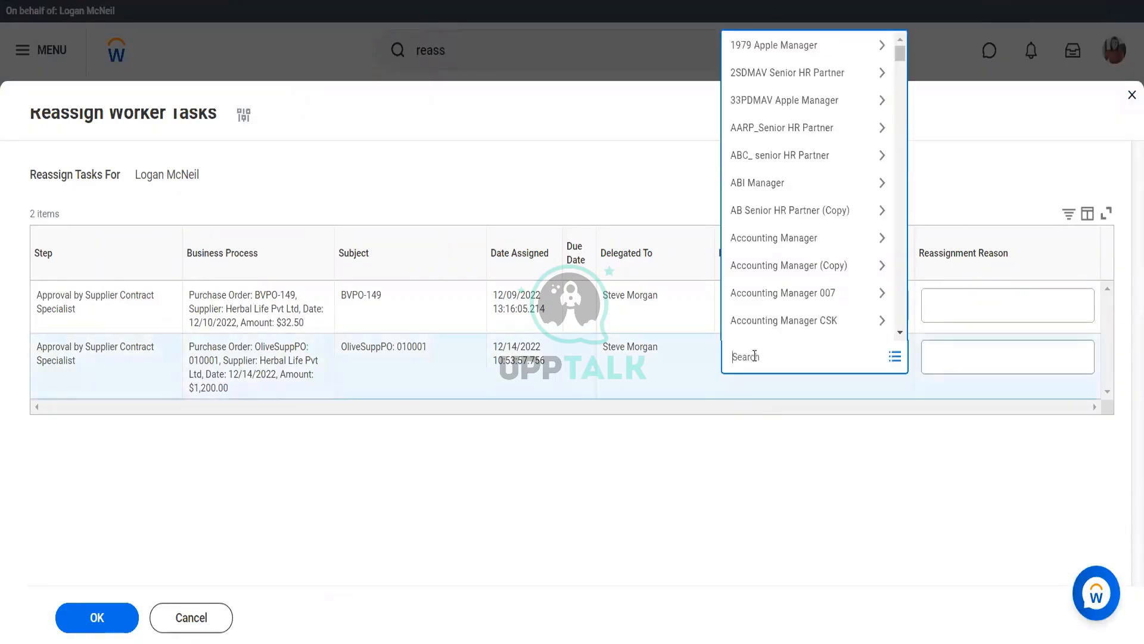
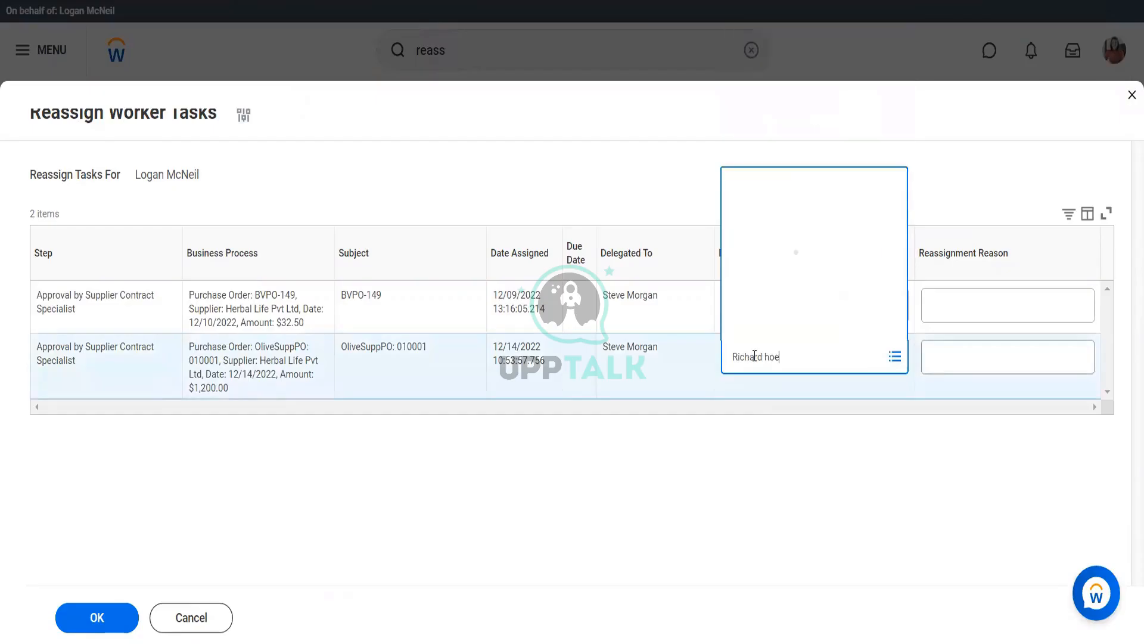
{"action": "left_click", "coordinate": [931, 365]}
{"action": "type", "text": "Terst"}
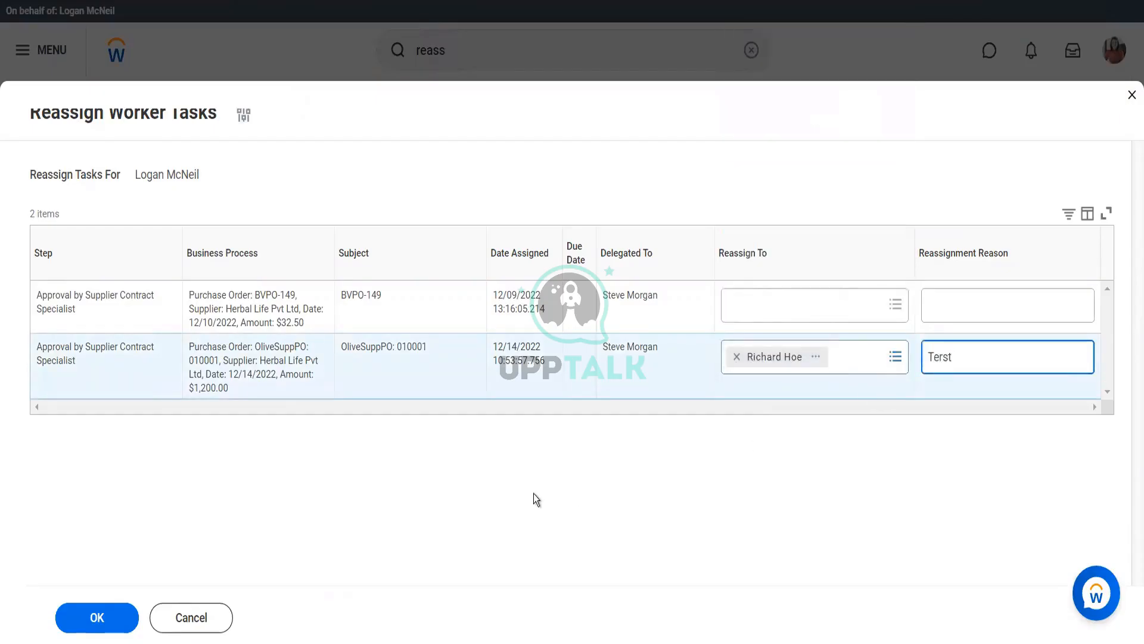
{"action": "left_click", "coordinate": [92, 619]}
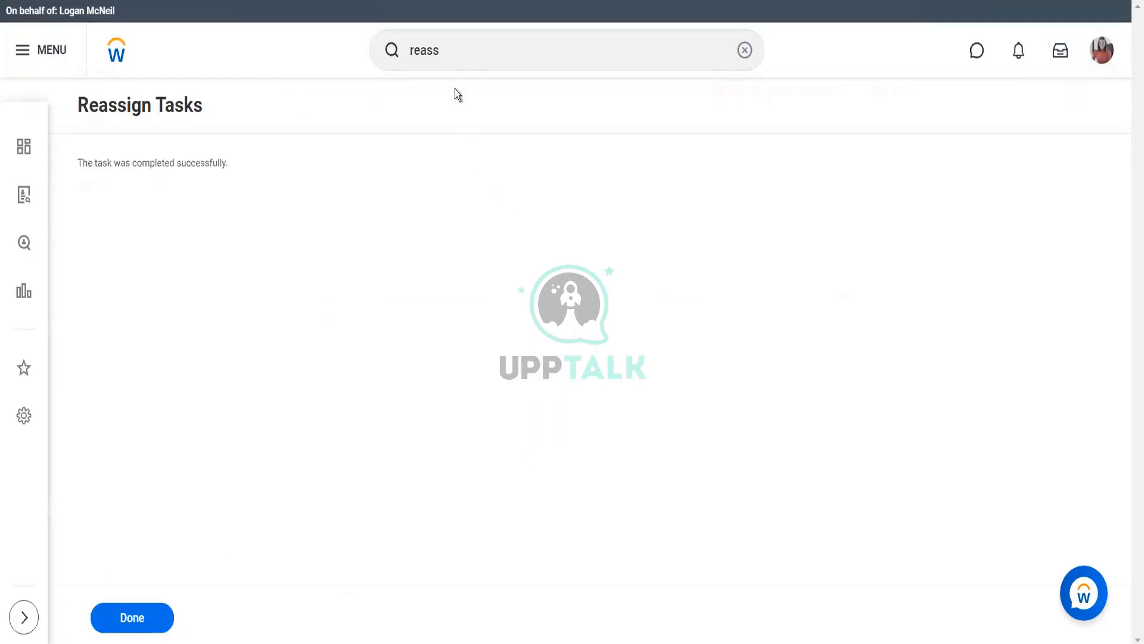
Try Start Proxy for another worker, then close it and cancel the Reassign Tasks dialog
{"action": "left_click", "coordinate": [449, 59]}
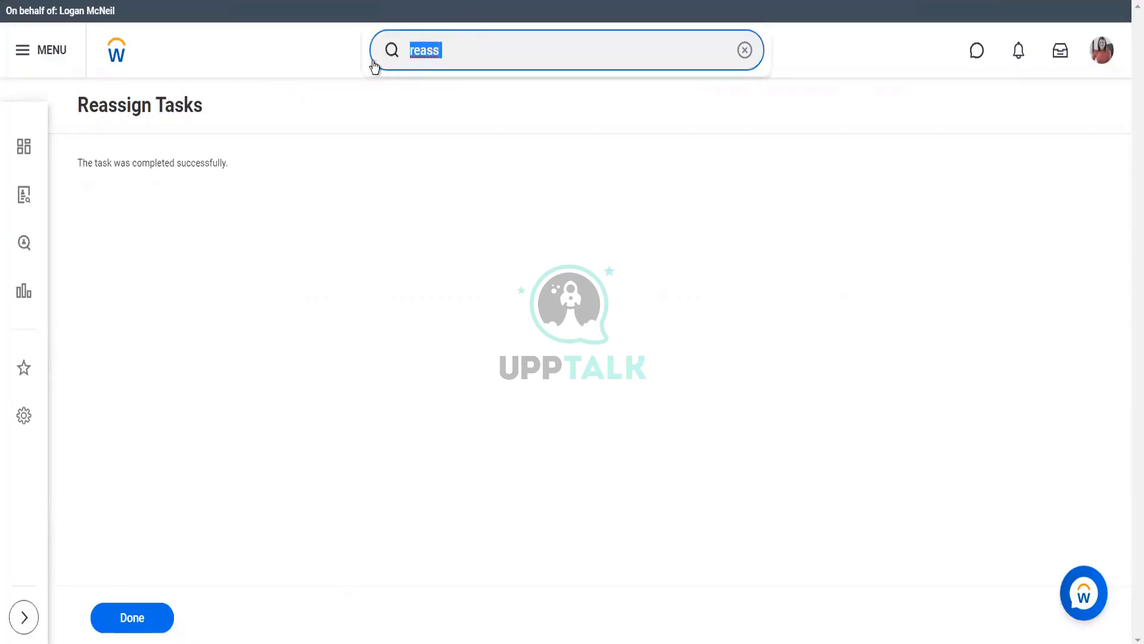
{"action": "type", "text": "start"}
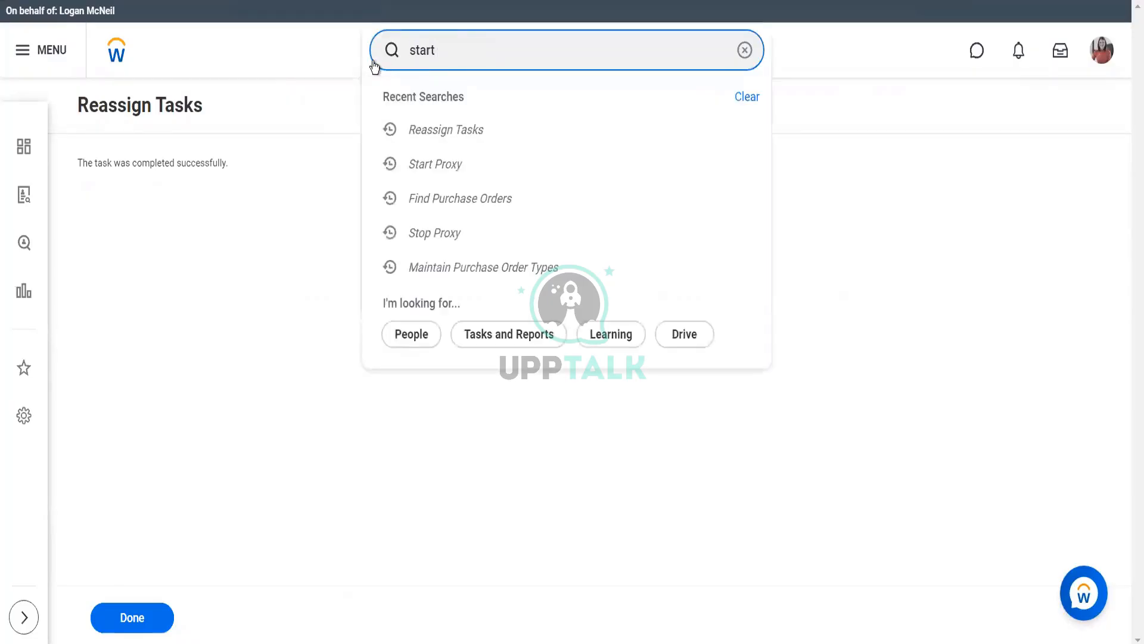
{"action": "type", "text": " proxy"}
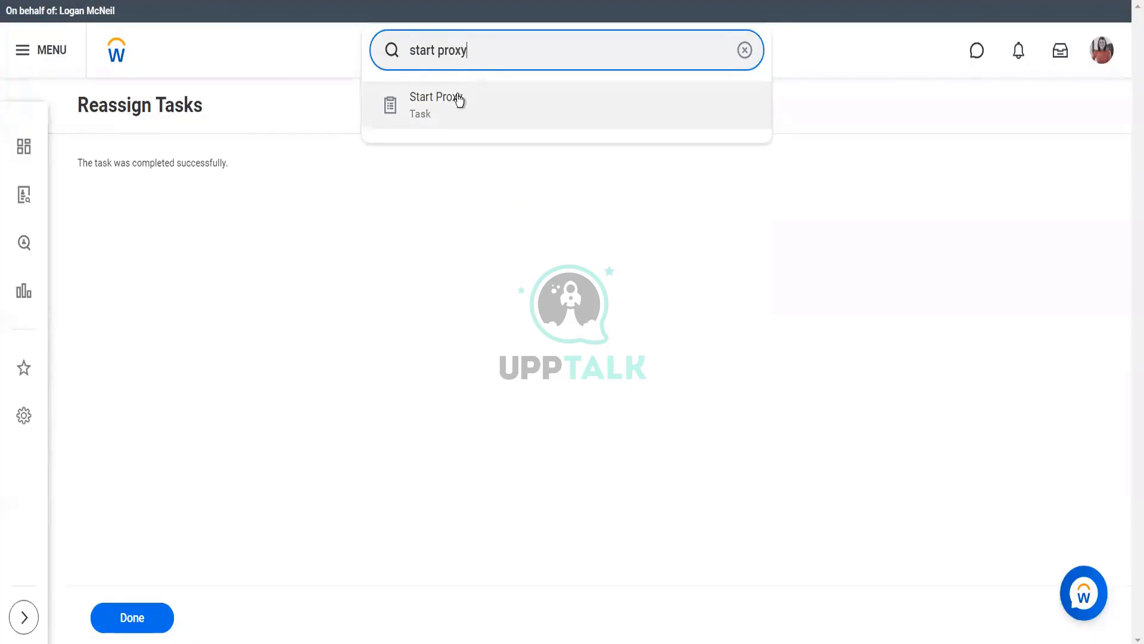
{"action": "left_click", "coordinate": [459, 100]}
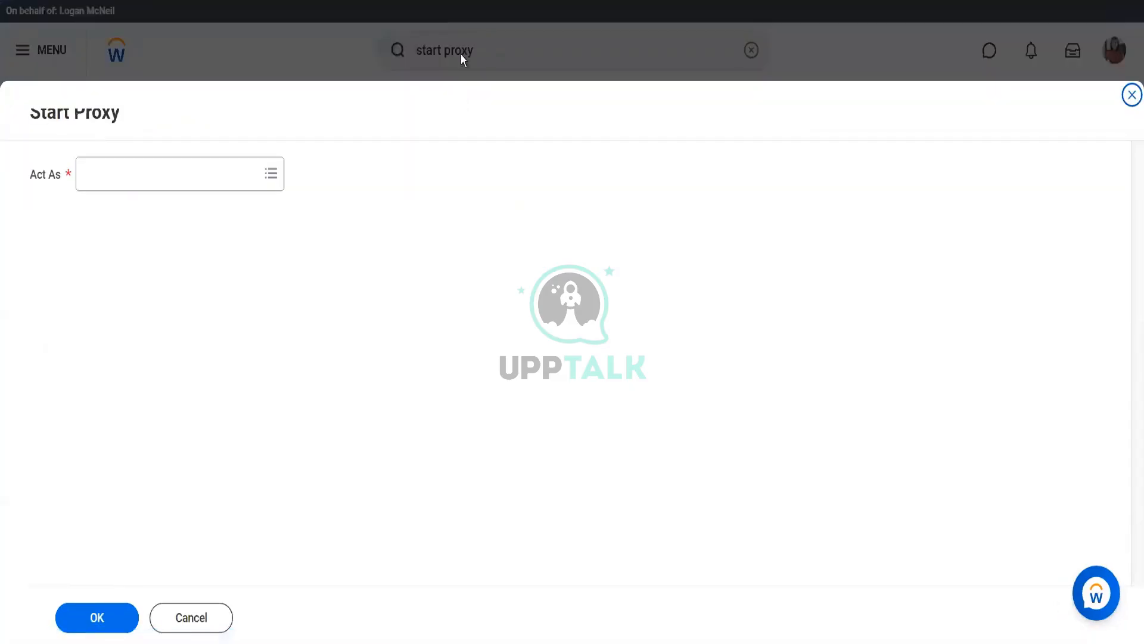
{"action": "left_click", "coordinate": [207, 181]}
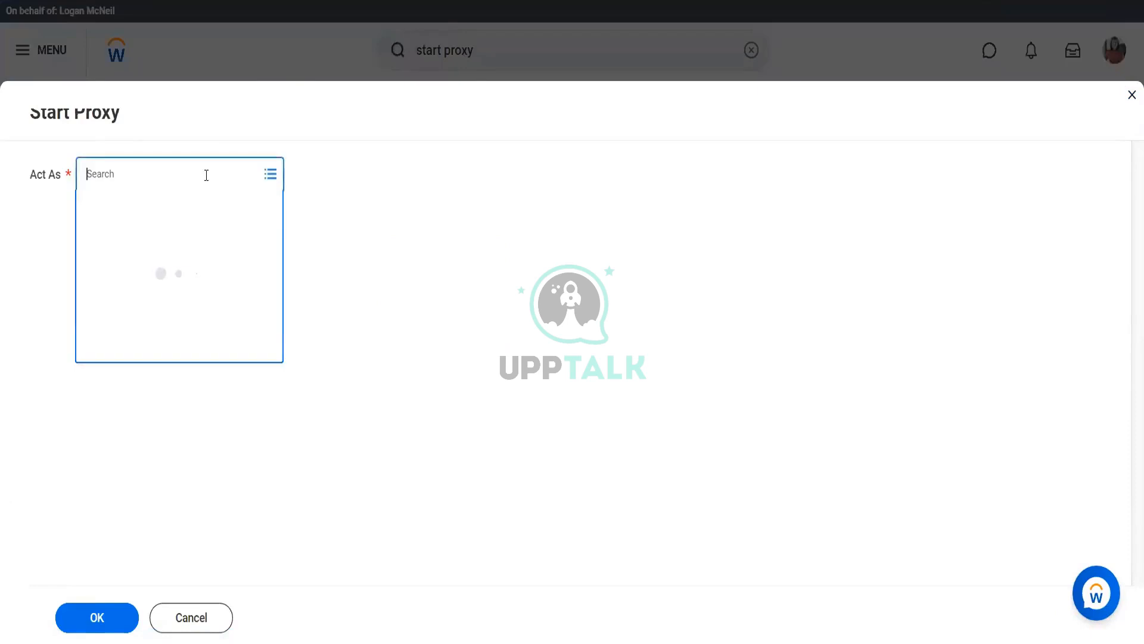
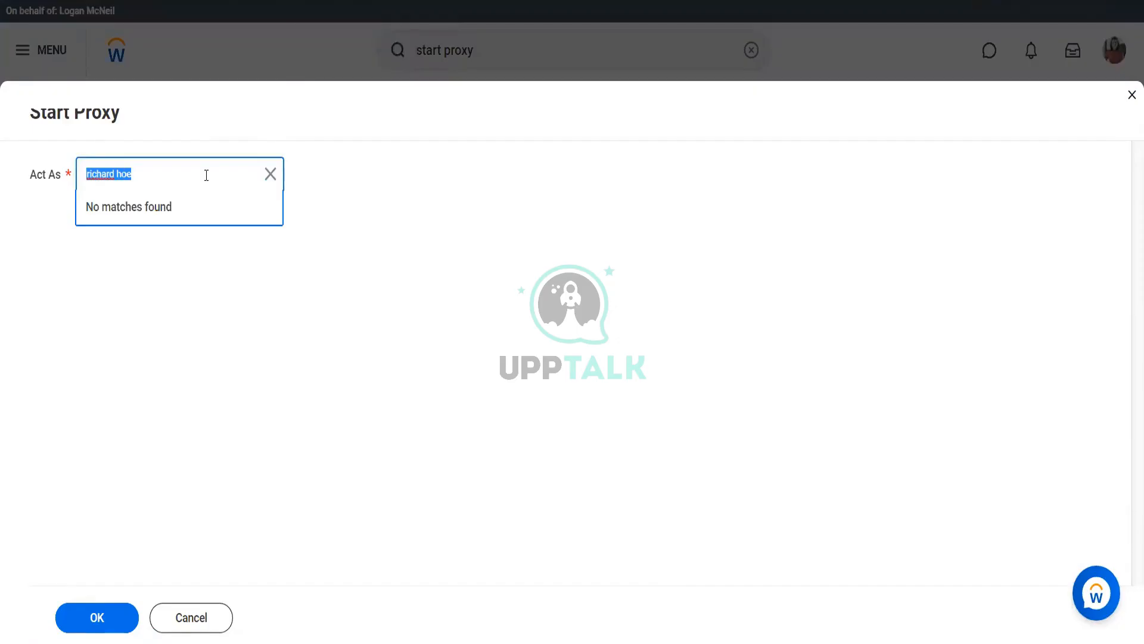
{"action": "left_click", "coordinate": [206, 175]}
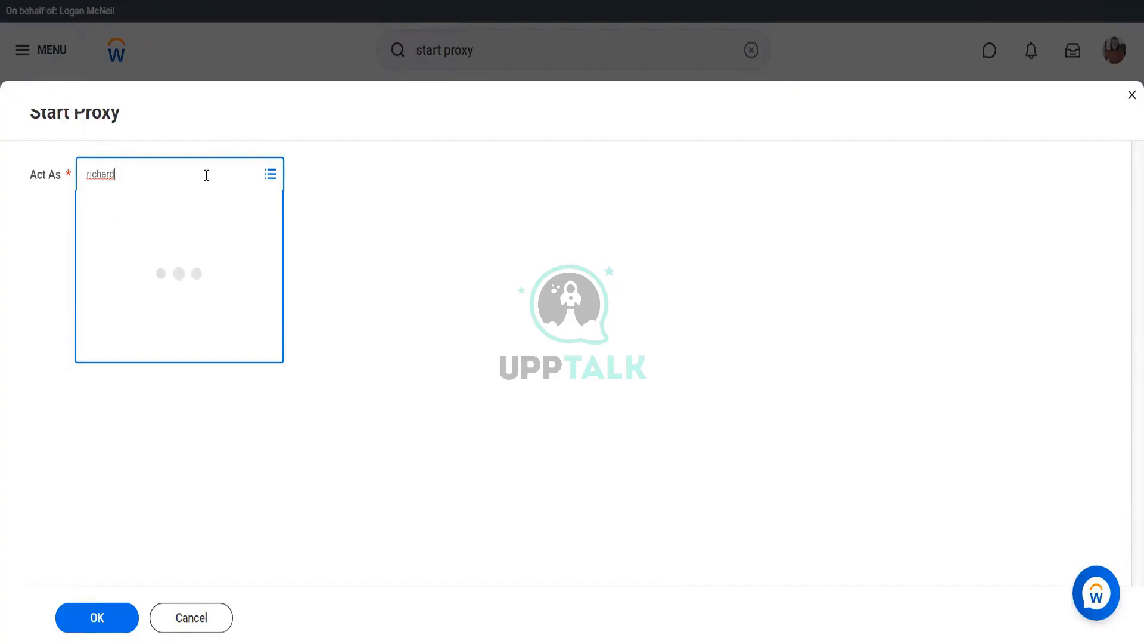
{"action": "left_click", "coordinate": [1132, 95]}
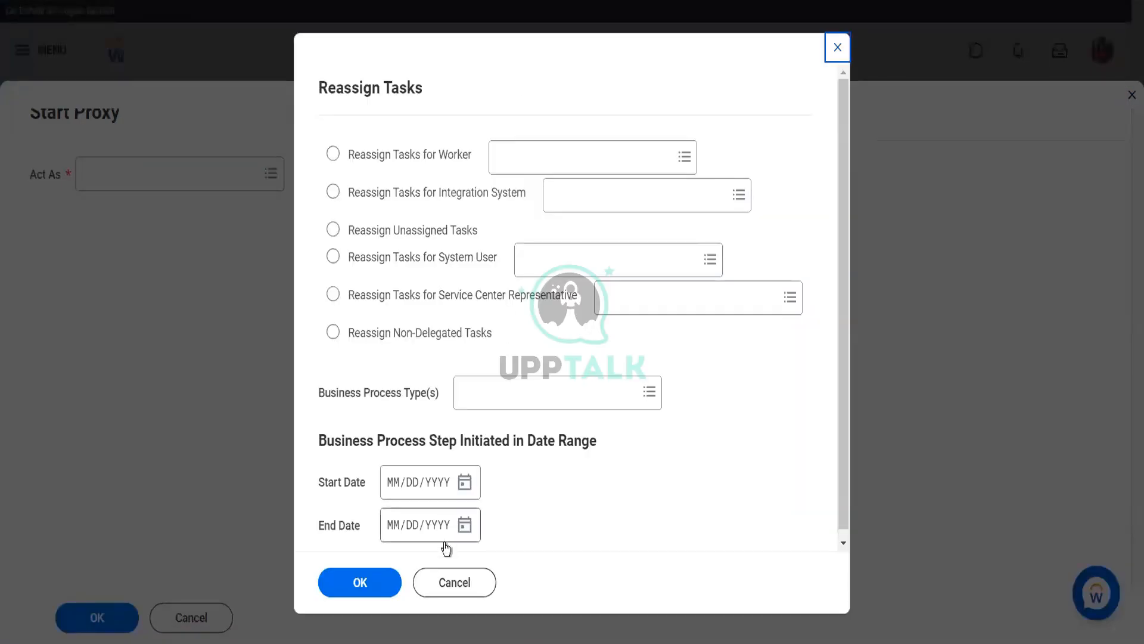
{"action": "left_click", "coordinate": [448, 581]}
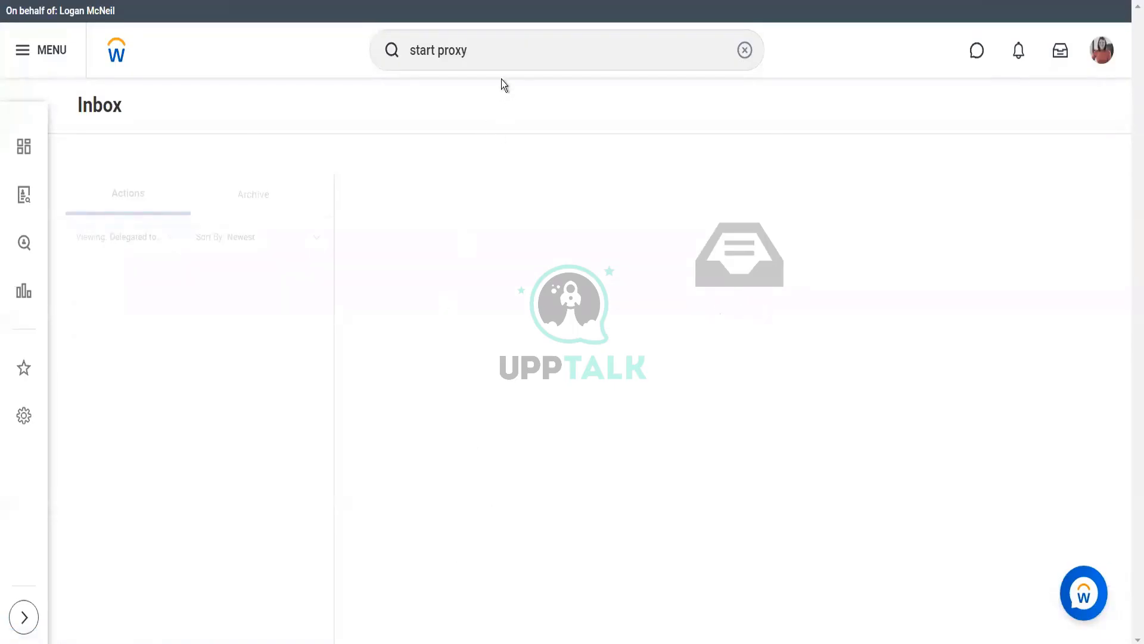
Find the Edit Proxy Access Policy task and browse its policy list, then cancel the prompt
{"action": "left_click", "coordinate": [501, 52]}
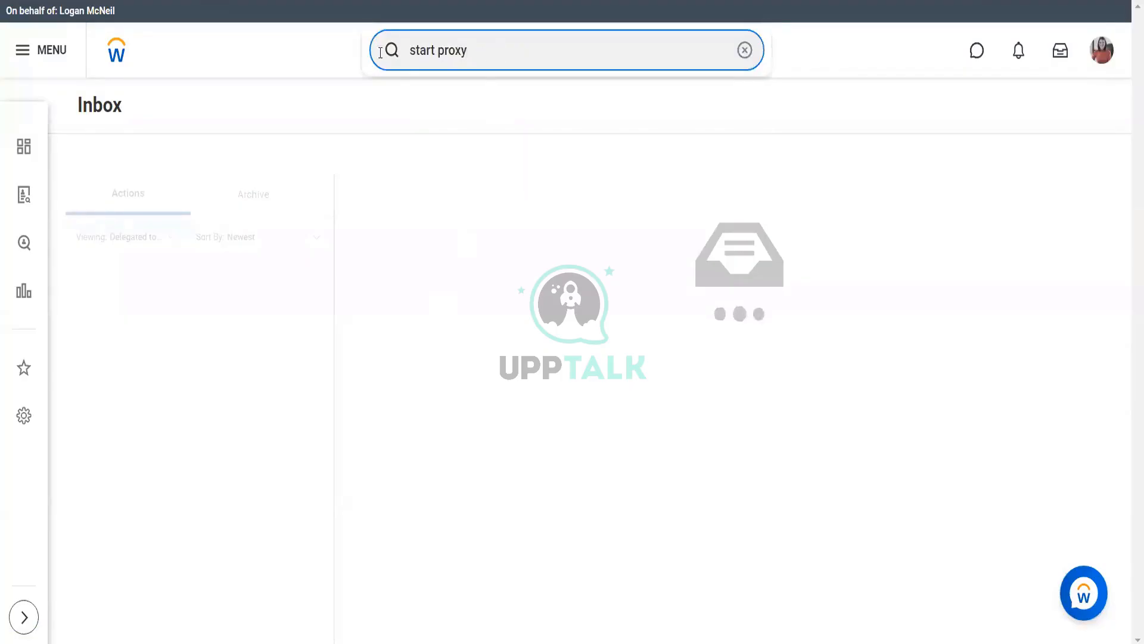
{"action": "left_click_drag", "start_coordinate": [501, 52], "coordinate": [373, 49]}
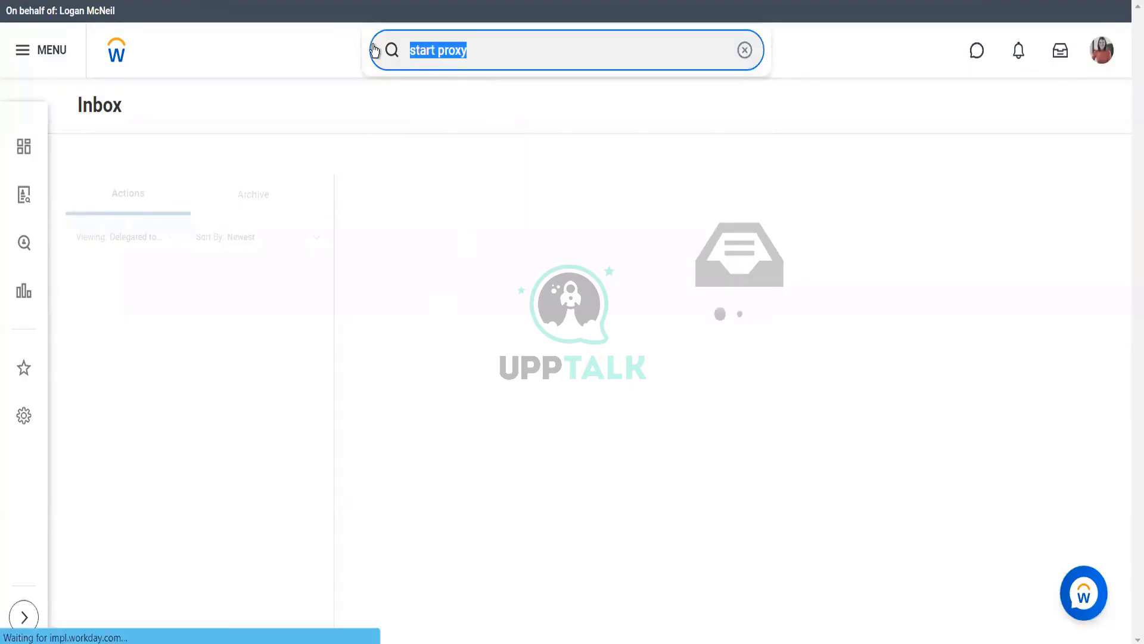
{"action": "type", "text": "pro"}
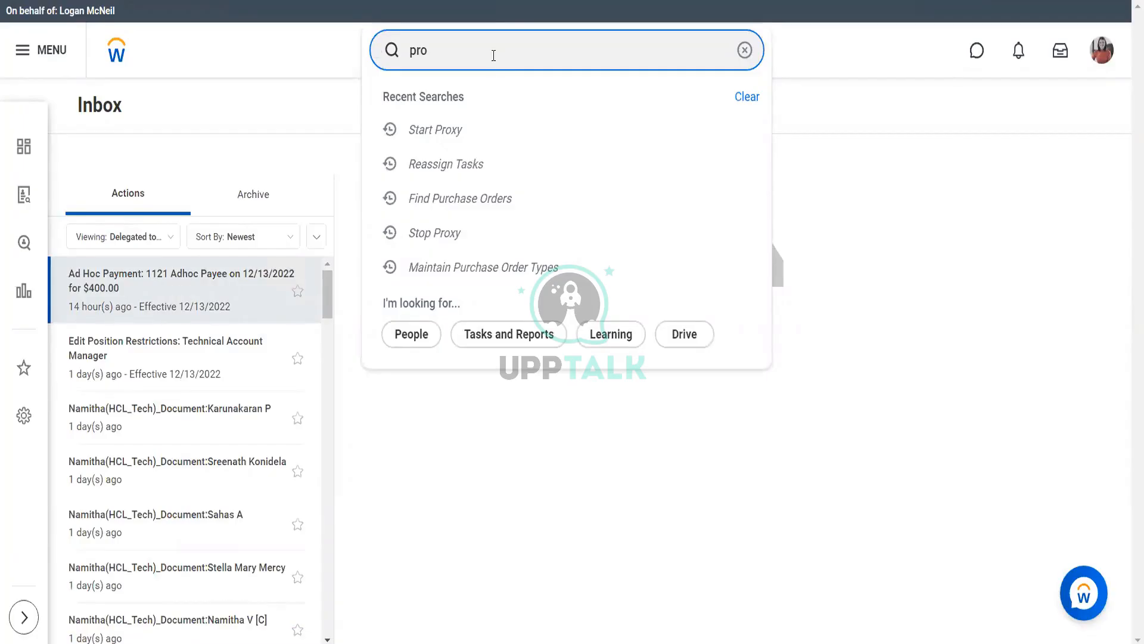
{"action": "type", "text": "xy poli"}
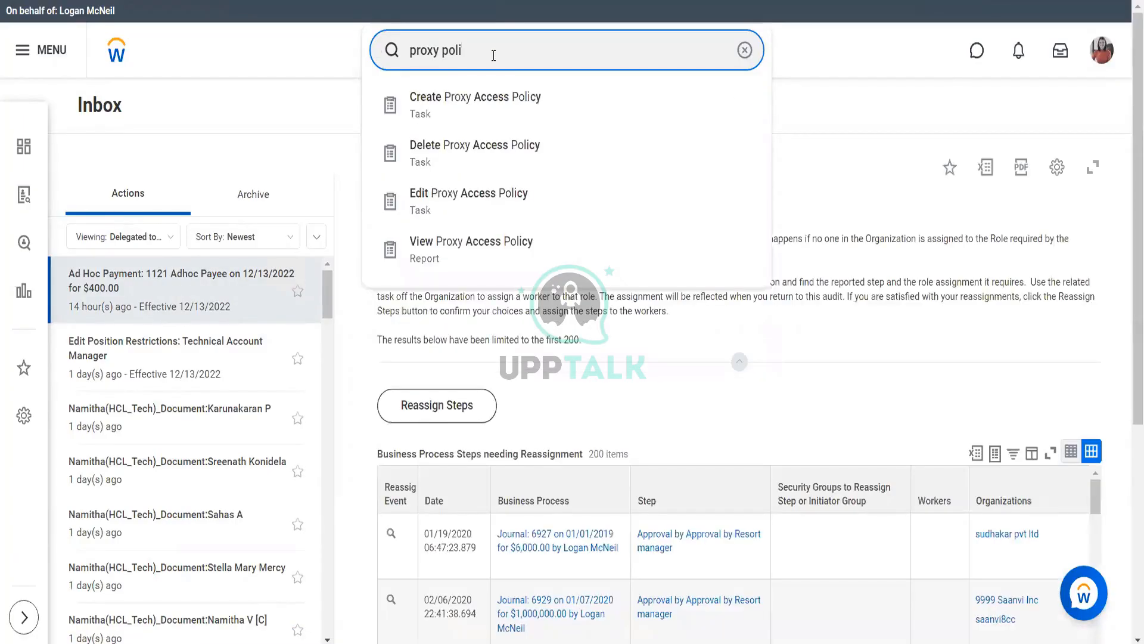
{"action": "left_click", "coordinate": [482, 211]}
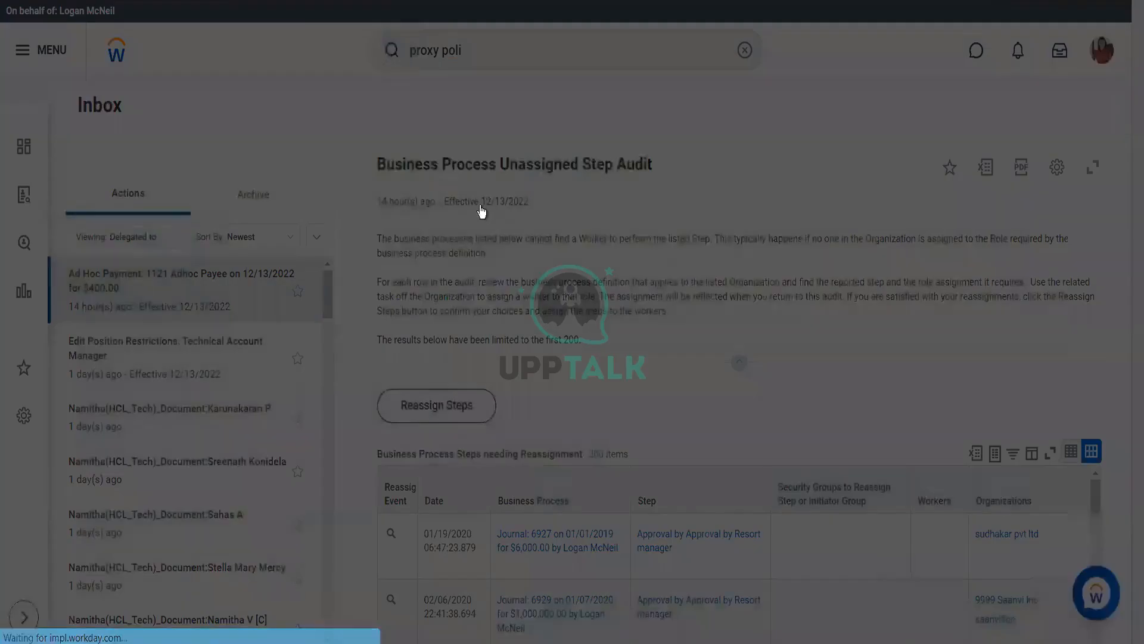
{"action": "left_click", "coordinate": [488, 211]}
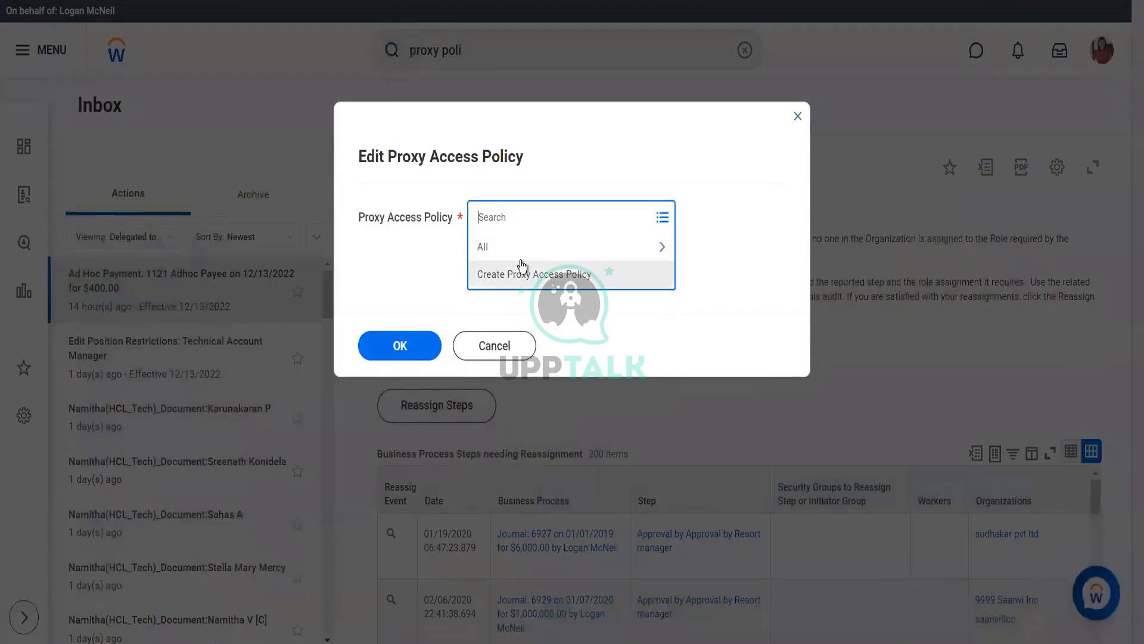
{"action": "left_click", "coordinate": [529, 249]}
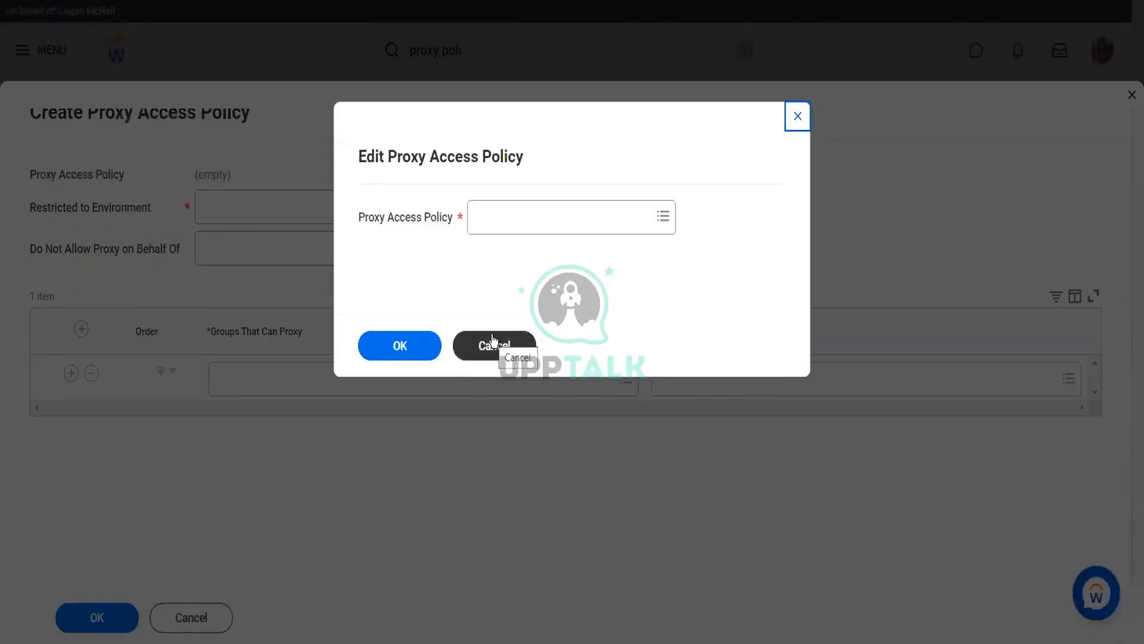
{"action": "left_click", "coordinate": [493, 341]}
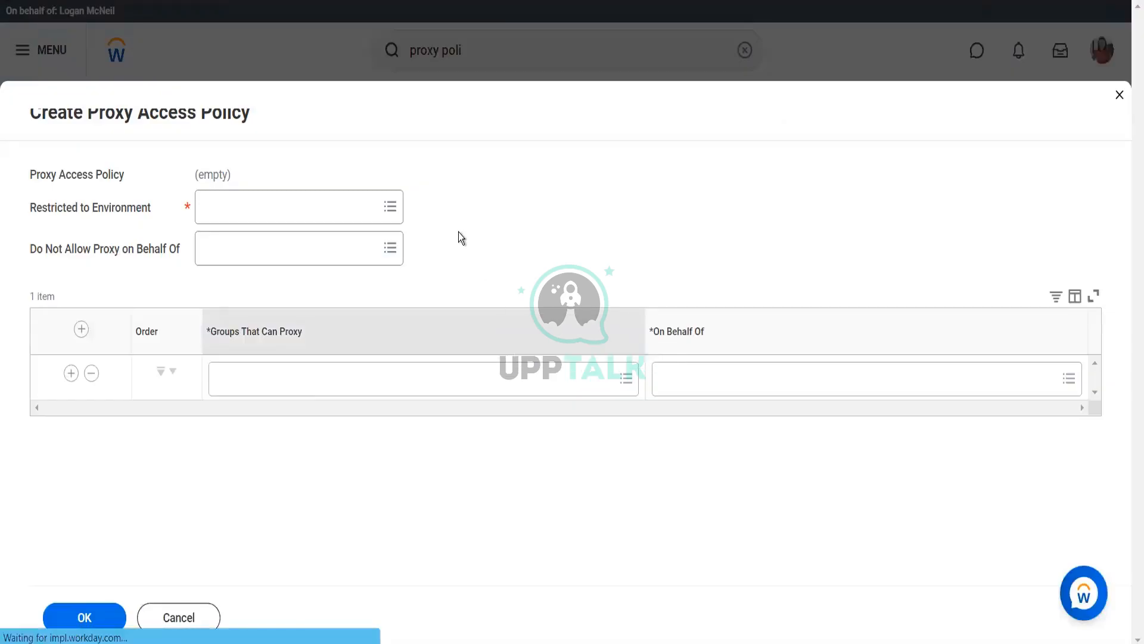
Reopen Edit Proxy Access Policy and select the CONVTEST, IMPL, SALES, SANDBOX, TEST, TRAIN, WCPDEV policy under All
{"action": "left_click", "coordinate": [479, 47]}
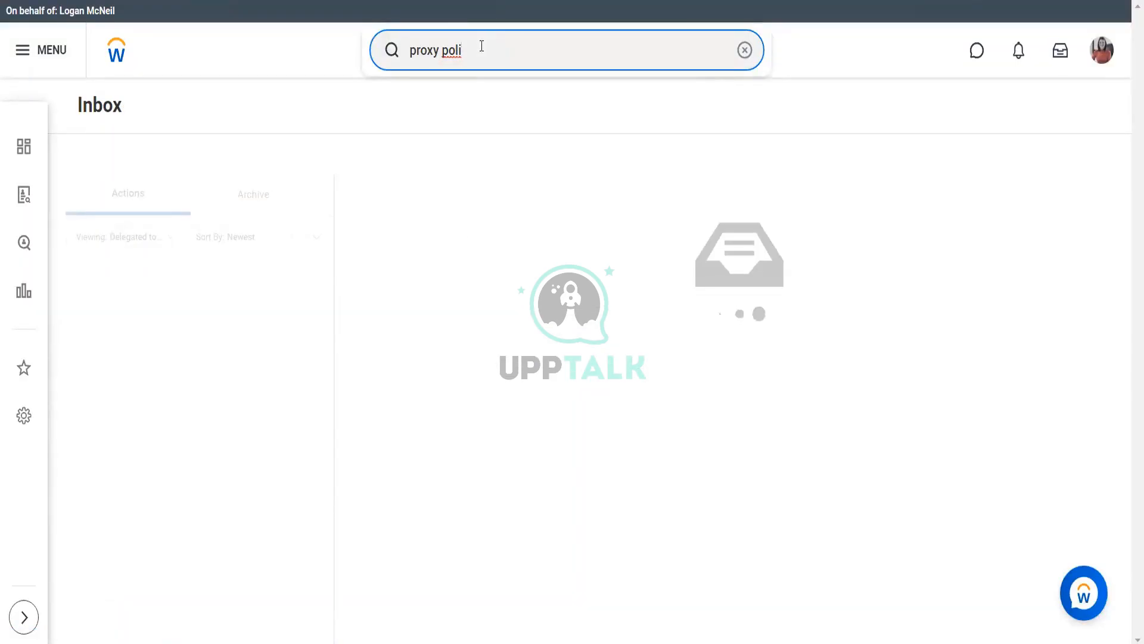
{"action": "type", "text": "cy"}
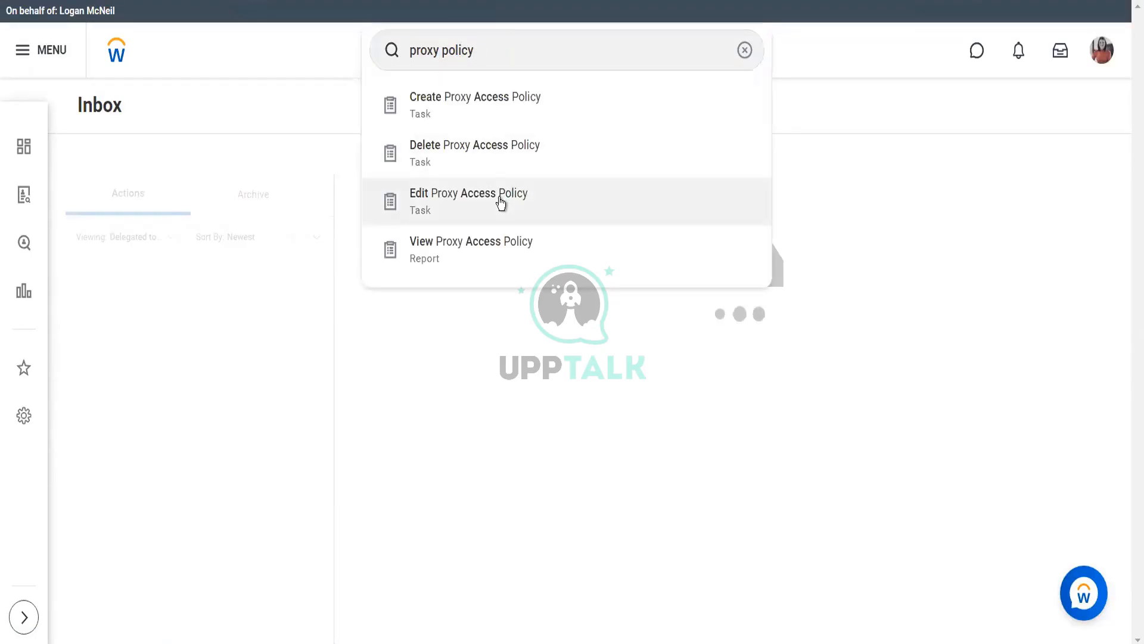
{"action": "left_click", "coordinate": [501, 201]}
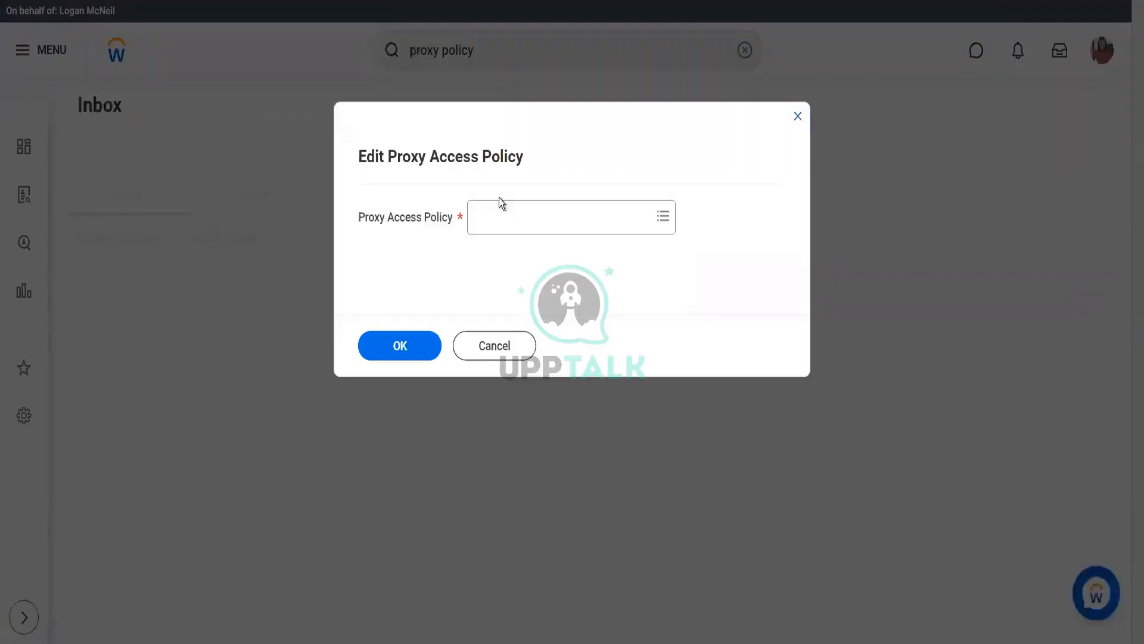
{"action": "left_click", "coordinate": [501, 217]}
{"action": "left_click", "coordinate": [502, 253]}
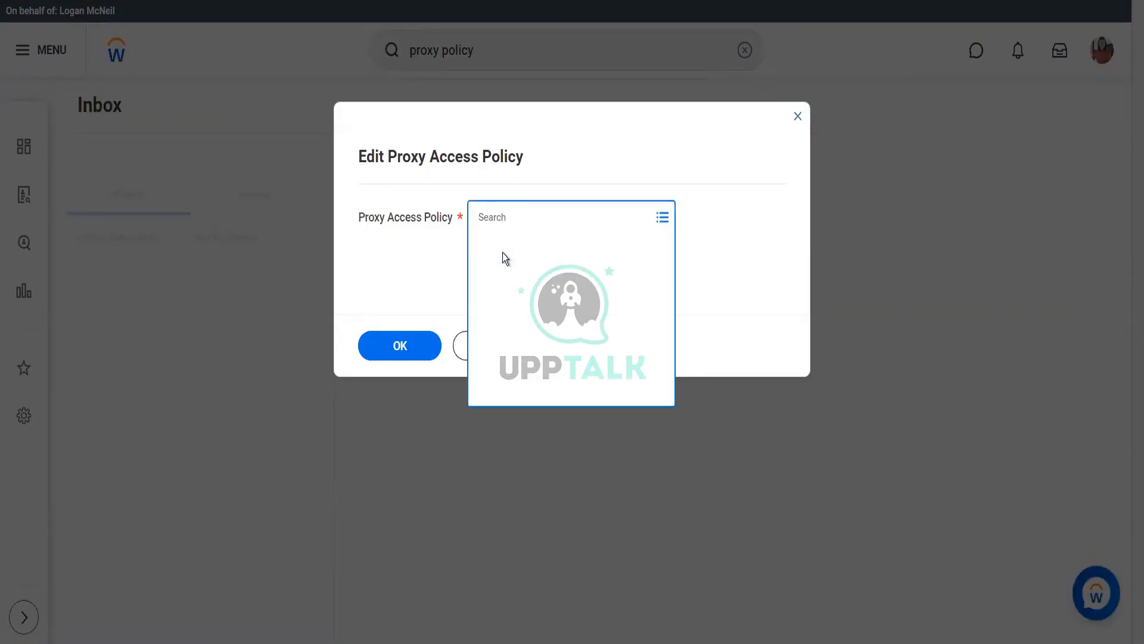
{"action": "left_click", "coordinate": [511, 292]}
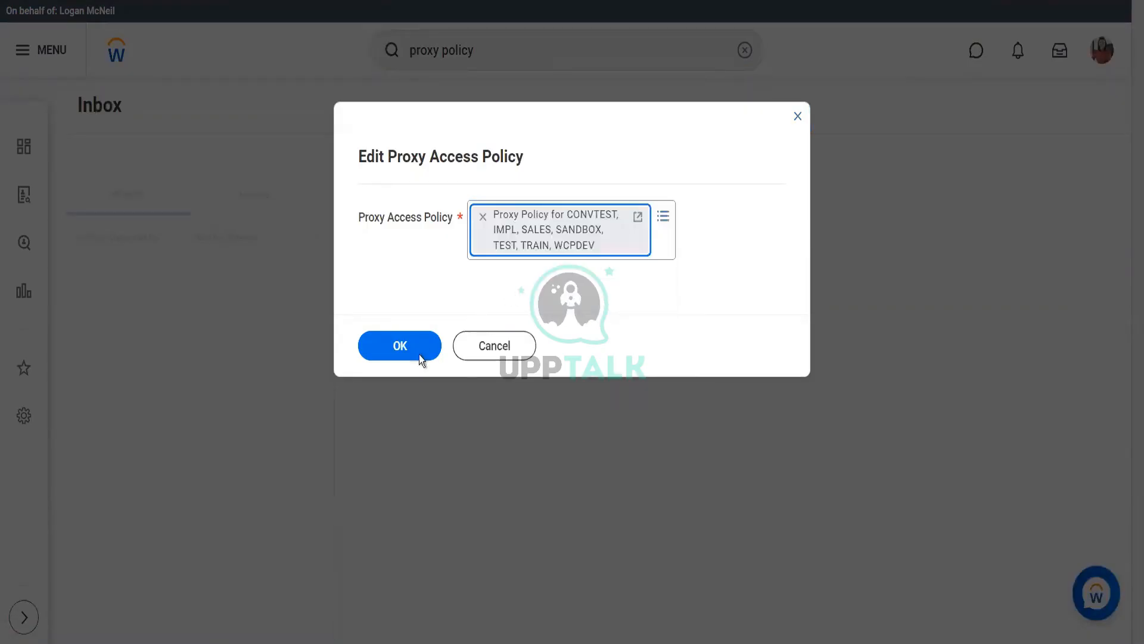
{"action": "left_click", "coordinate": [398, 347]}
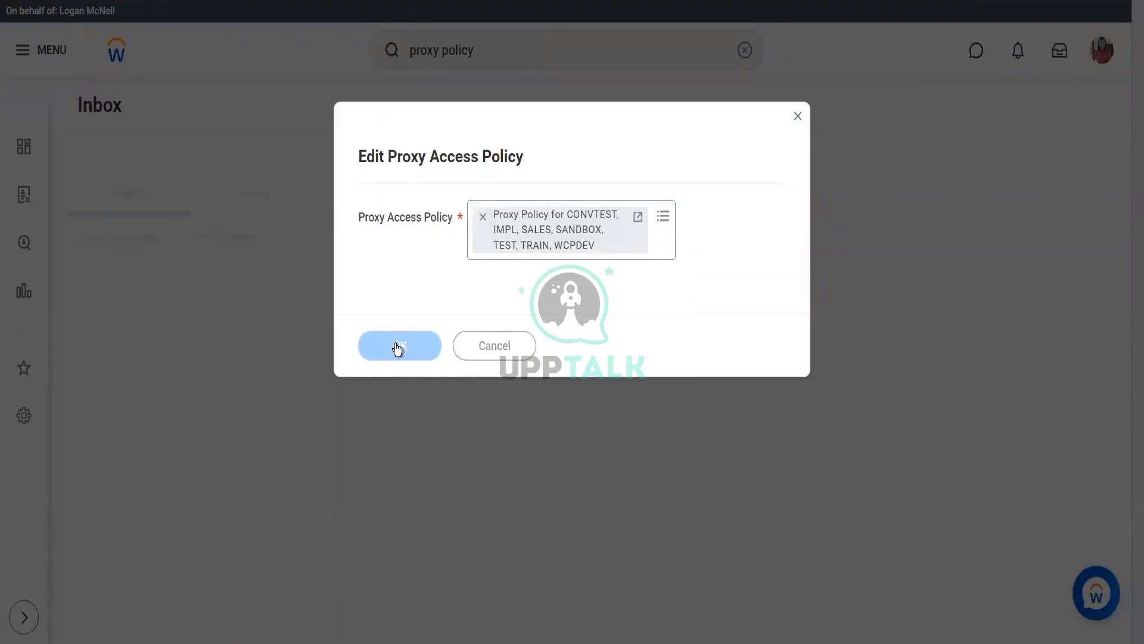
{"action": "scroll", "coordinate": [610, 335], "scroll_direction": "down", "scroll_amount": 3}
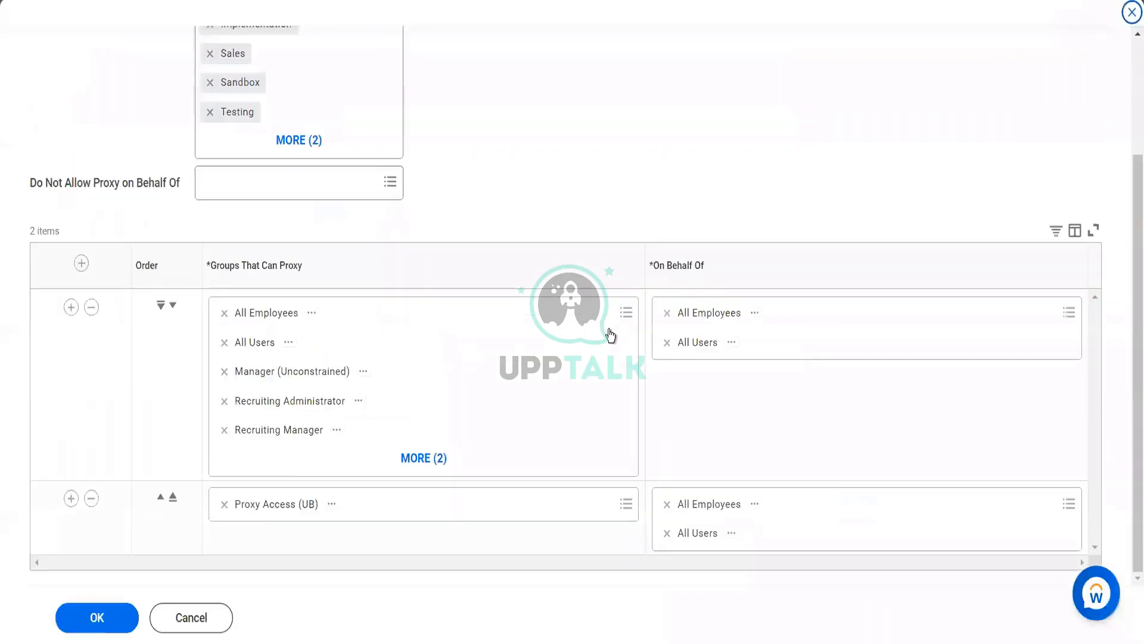
{"action": "scroll", "coordinate": [610, 336], "scroll_direction": "up", "scroll_amount": 2}
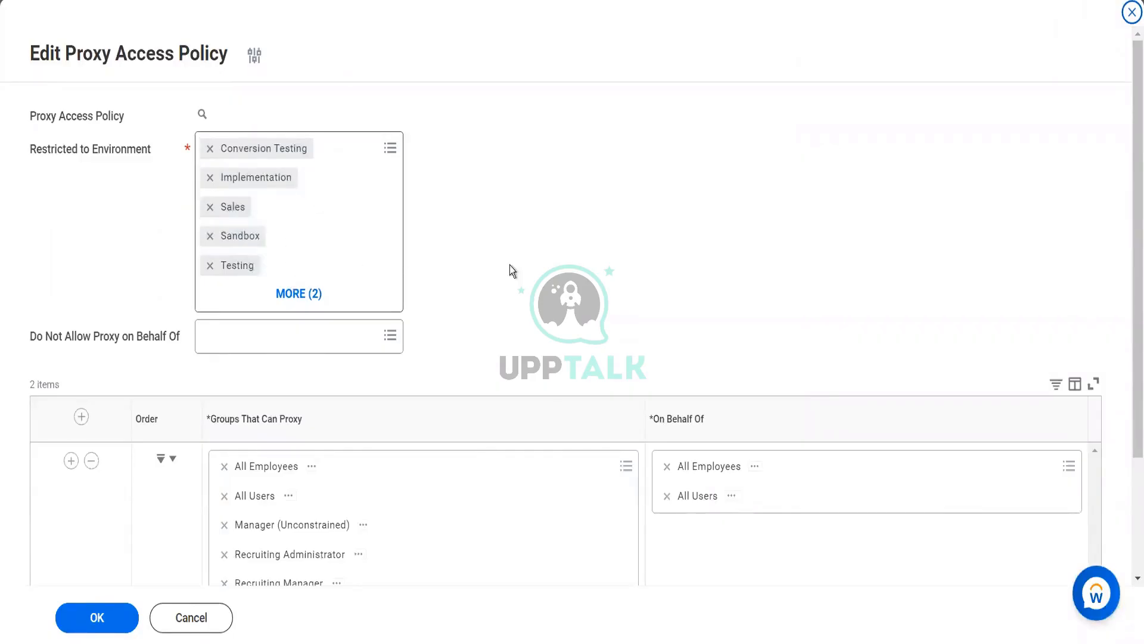
{"action": "scroll", "coordinate": [527, 265], "scroll_direction": "down", "scroll_amount": 2}
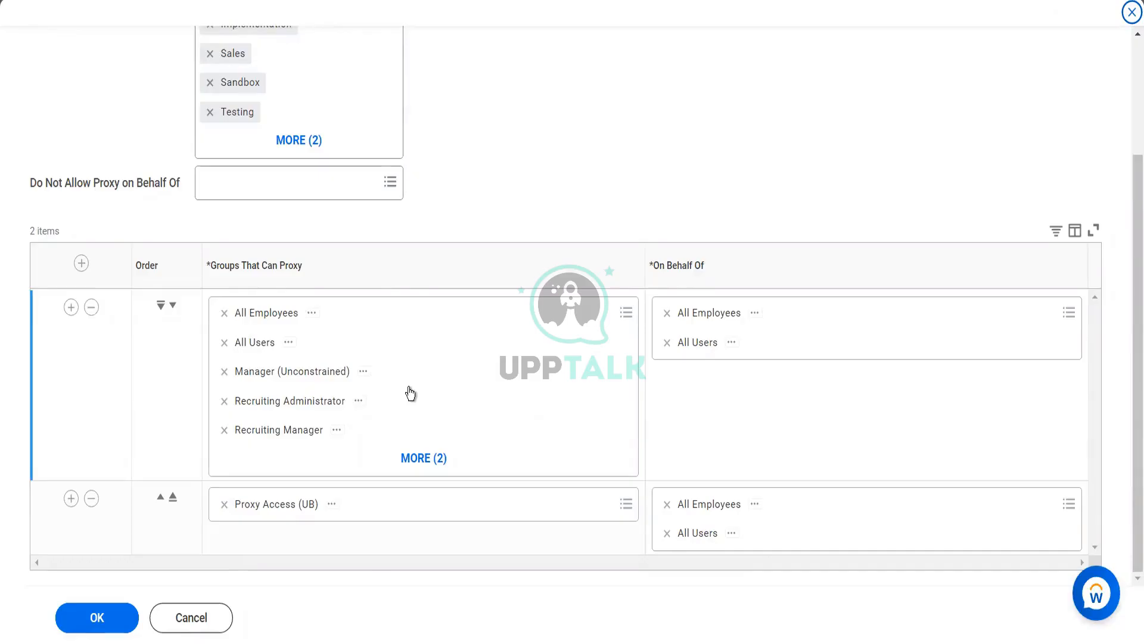
Add all 'employee' security groups to row 1's Groups That Can Proxy
{"action": "left_click", "coordinate": [433, 309]}
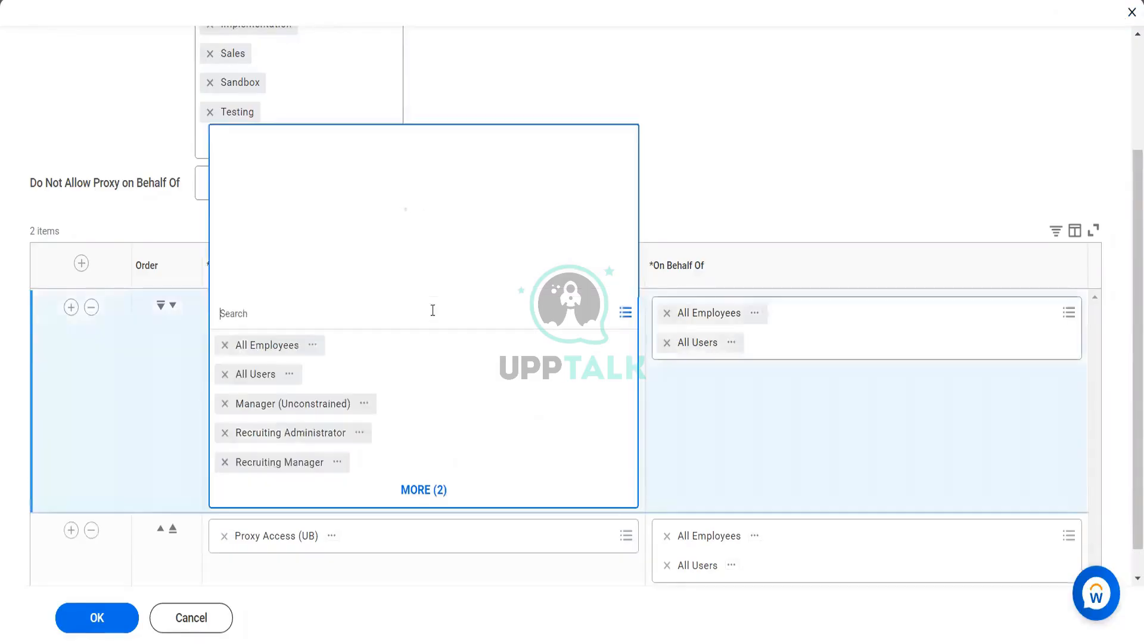
{"action": "type", "text": "employee"}
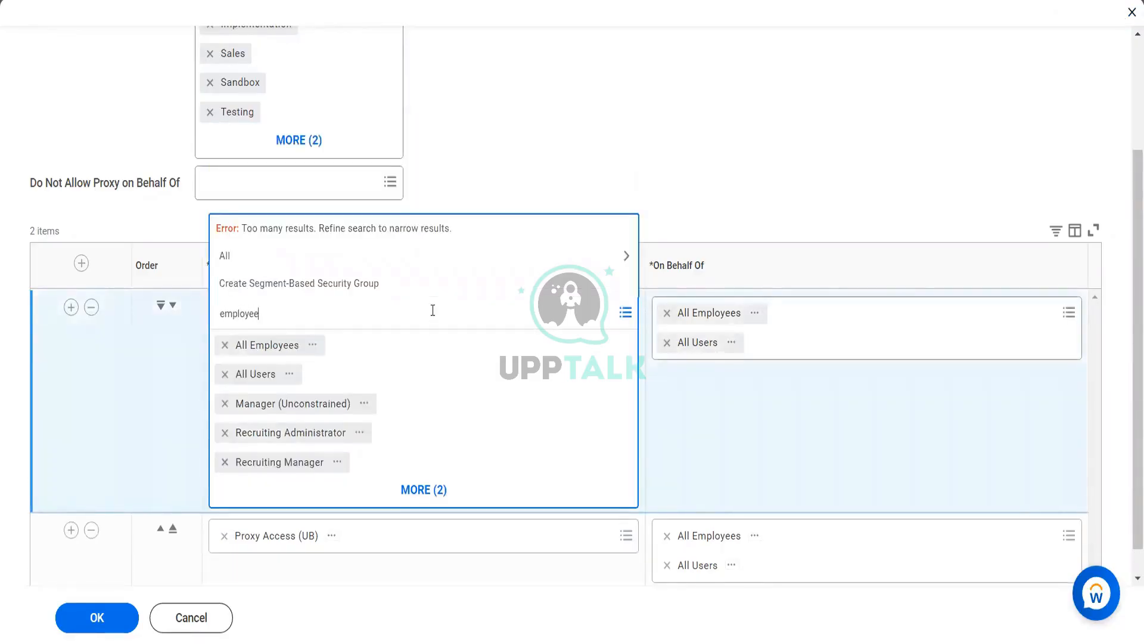
{"action": "key", "text": "Return"}
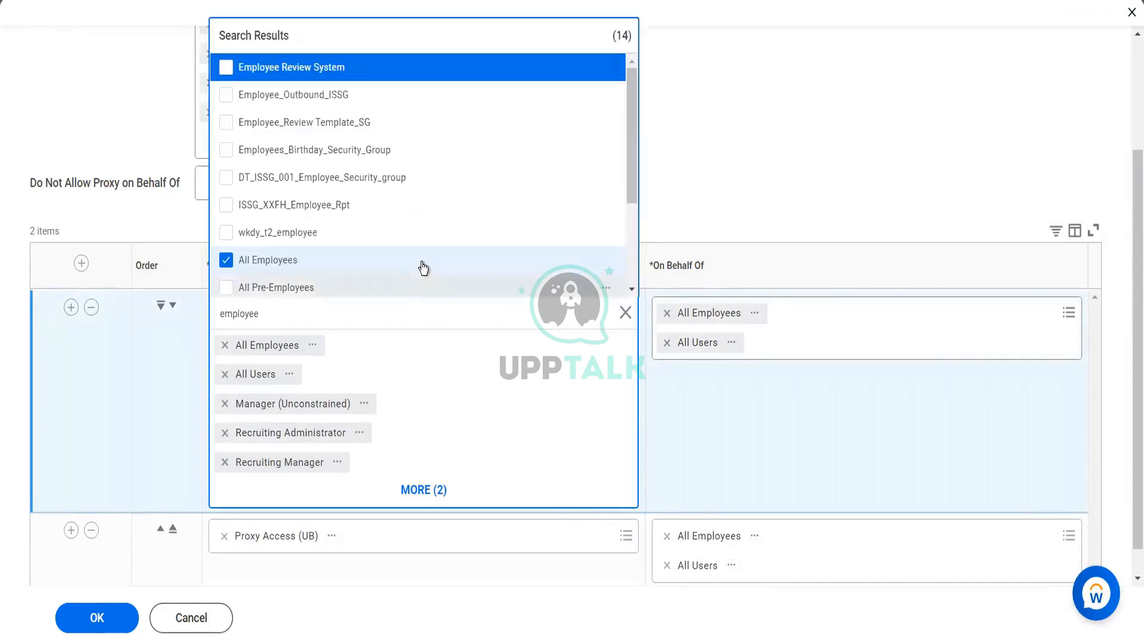
{"action": "scroll", "coordinate": [421, 262], "scroll_direction": "down", "scroll_amount": 3}
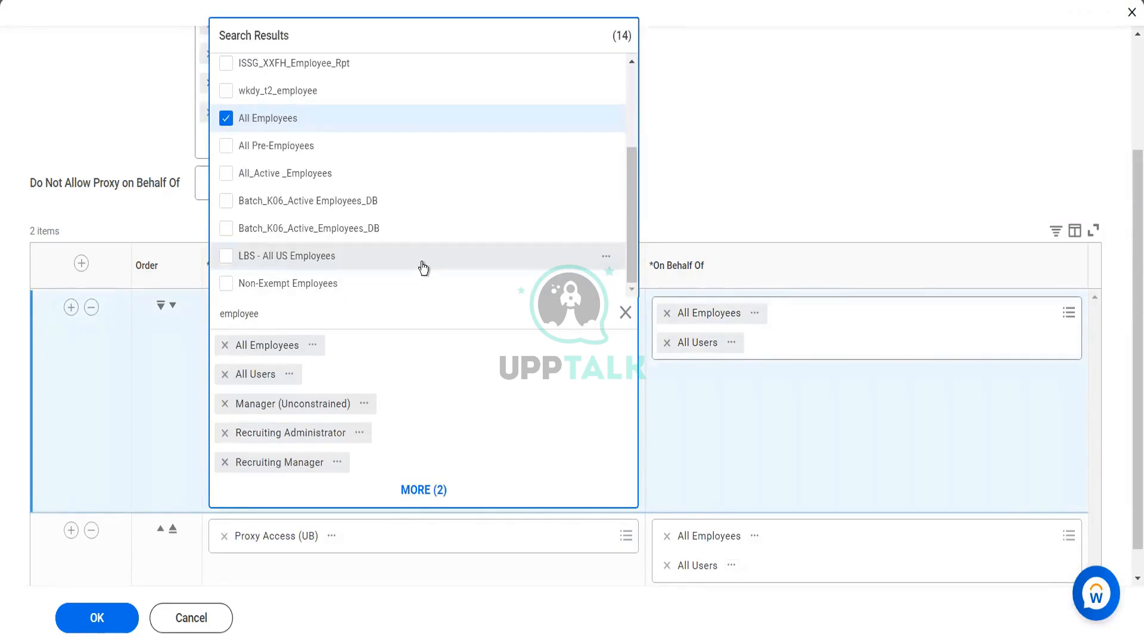
{"action": "scroll", "coordinate": [423, 268], "scroll_direction": "up", "scroll_amount": 3}
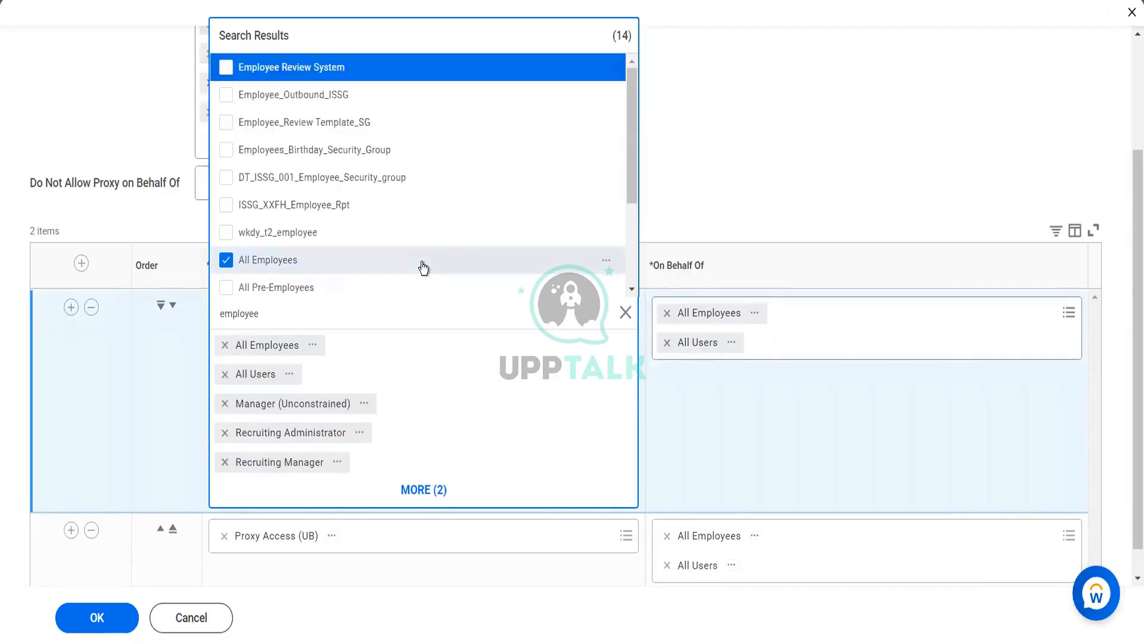
{"action": "key", "text": "ctrl+a"}
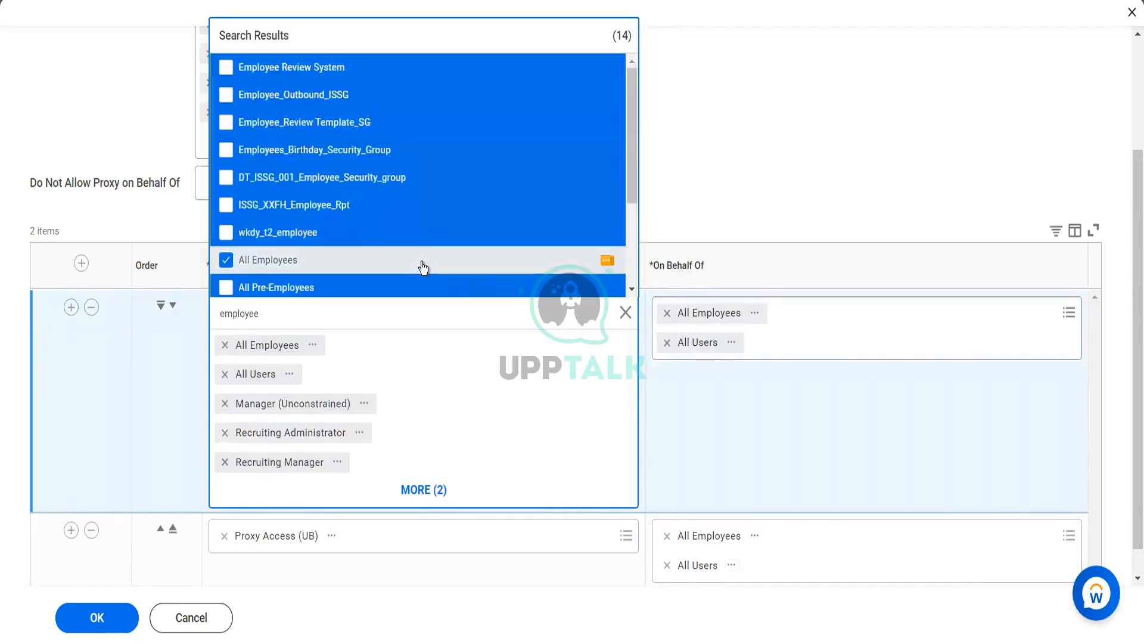
{"action": "key", "text": "Return"}
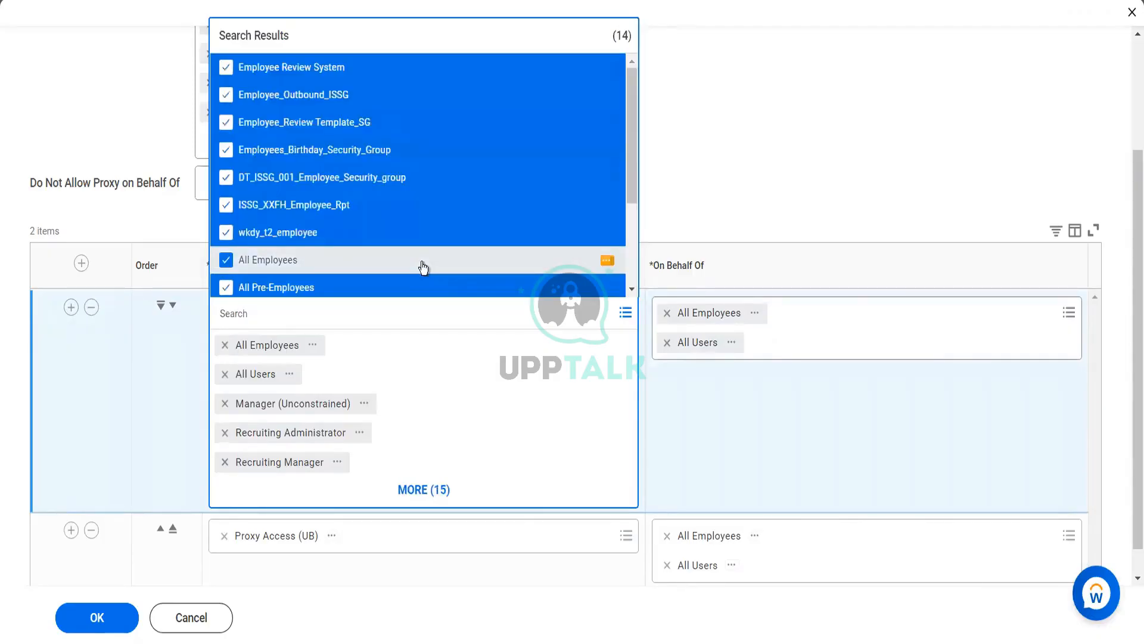
{"action": "left_click", "coordinate": [839, 295]}
Add all 'employee' security groups to row 1's On Behalf Of list
{"action": "left_click", "coordinate": [836, 312]}
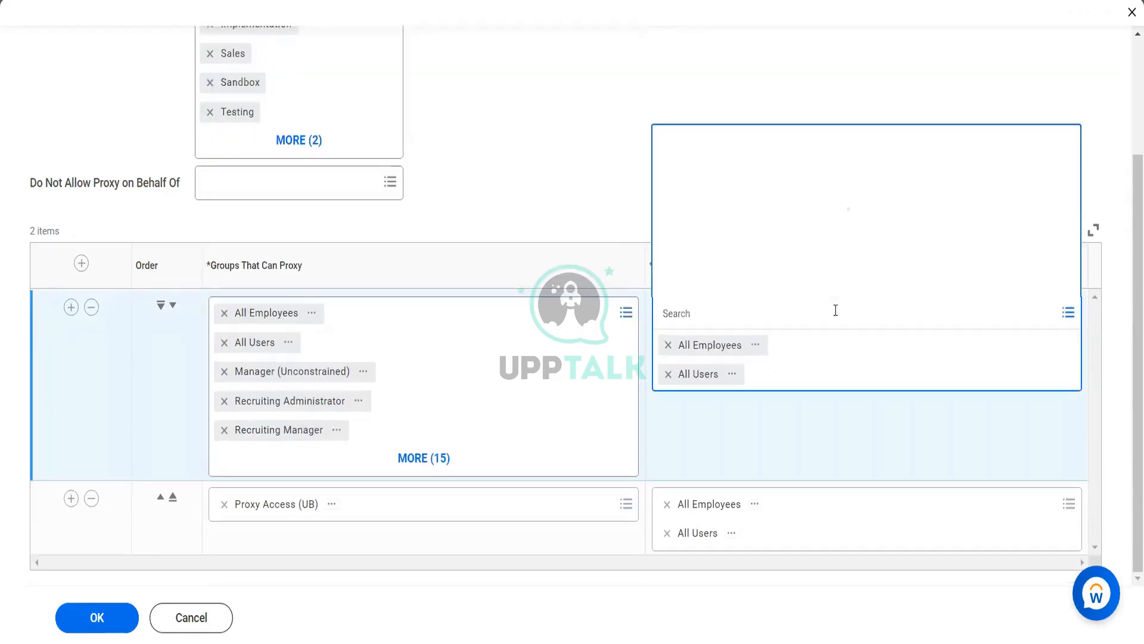
{"action": "type", "text": "employee"}
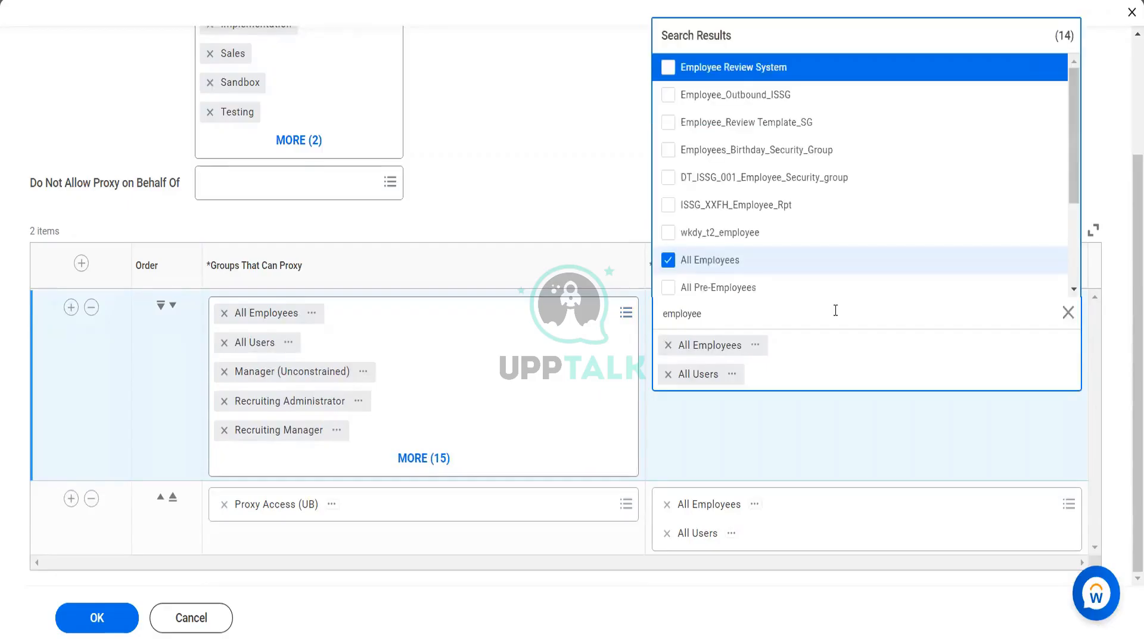
{"action": "key", "text": "ctrl+a"}
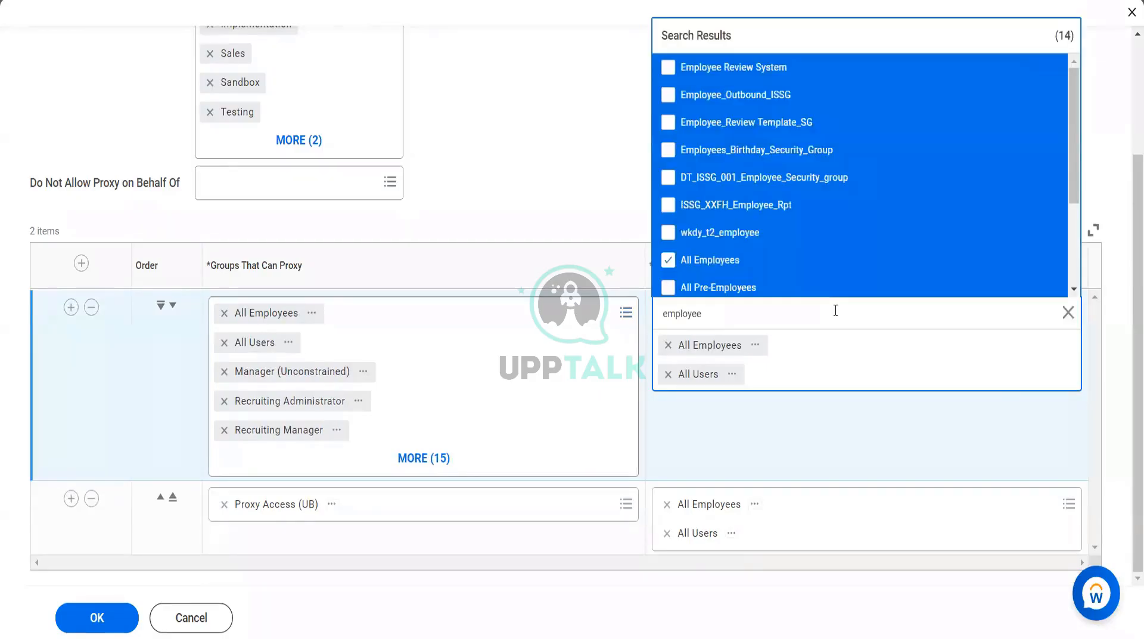
{"action": "key", "text": "Return"}
{"action": "left_click", "coordinate": [581, 206]}
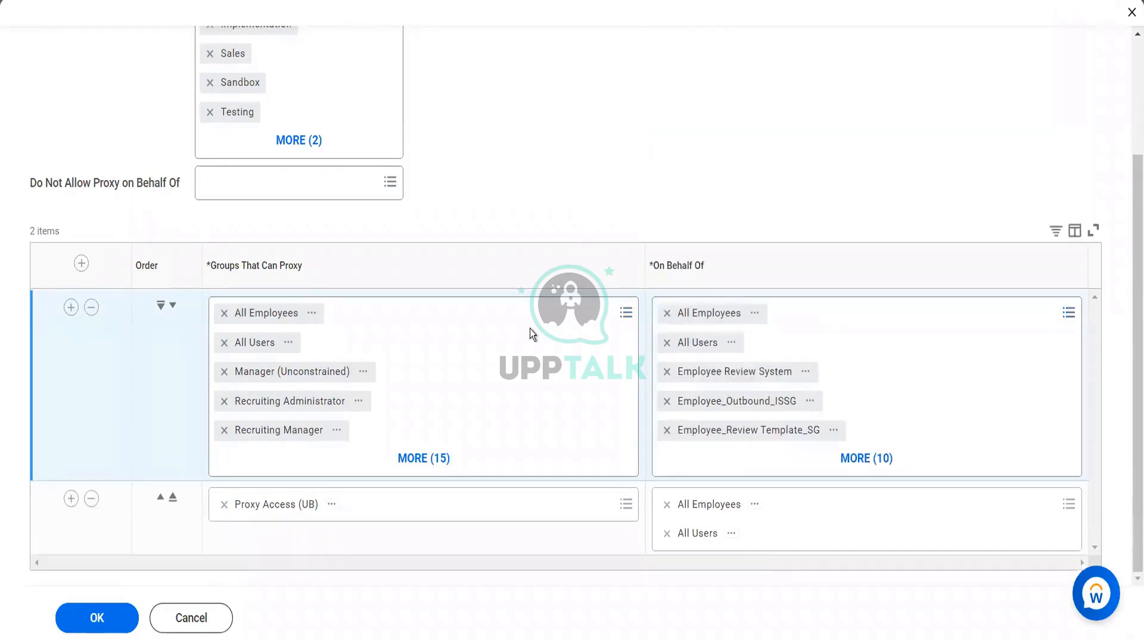
Add every 'user' security group to row 1's Groups That Can Proxy
{"action": "left_click", "coordinate": [512, 311]}
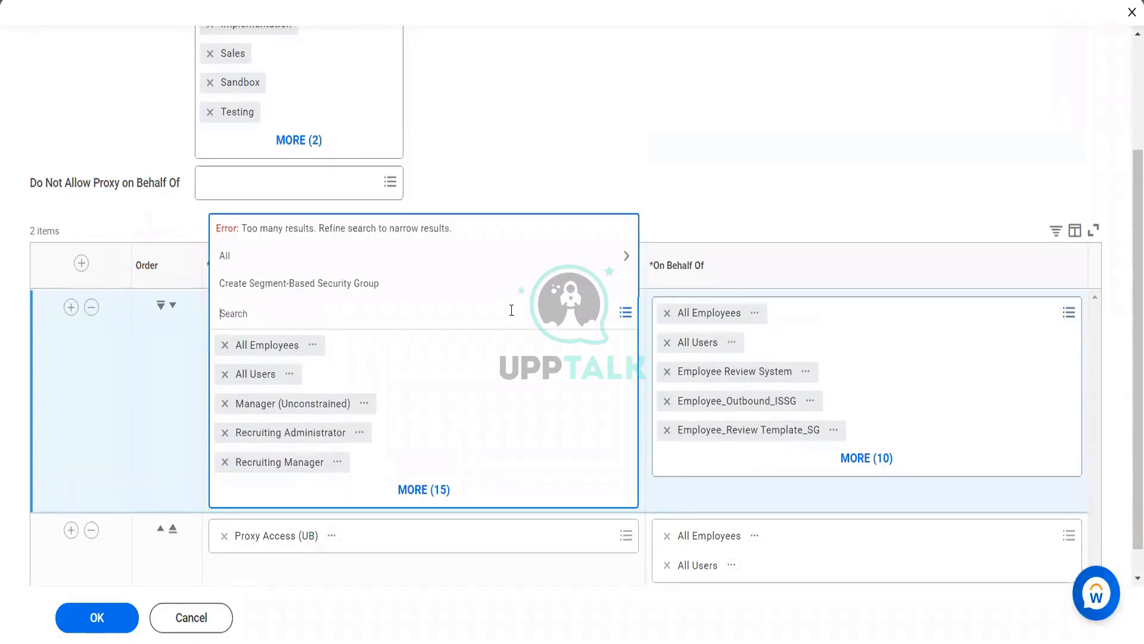
{"action": "type", "text": "user"}
{"action": "key", "text": "Return"}
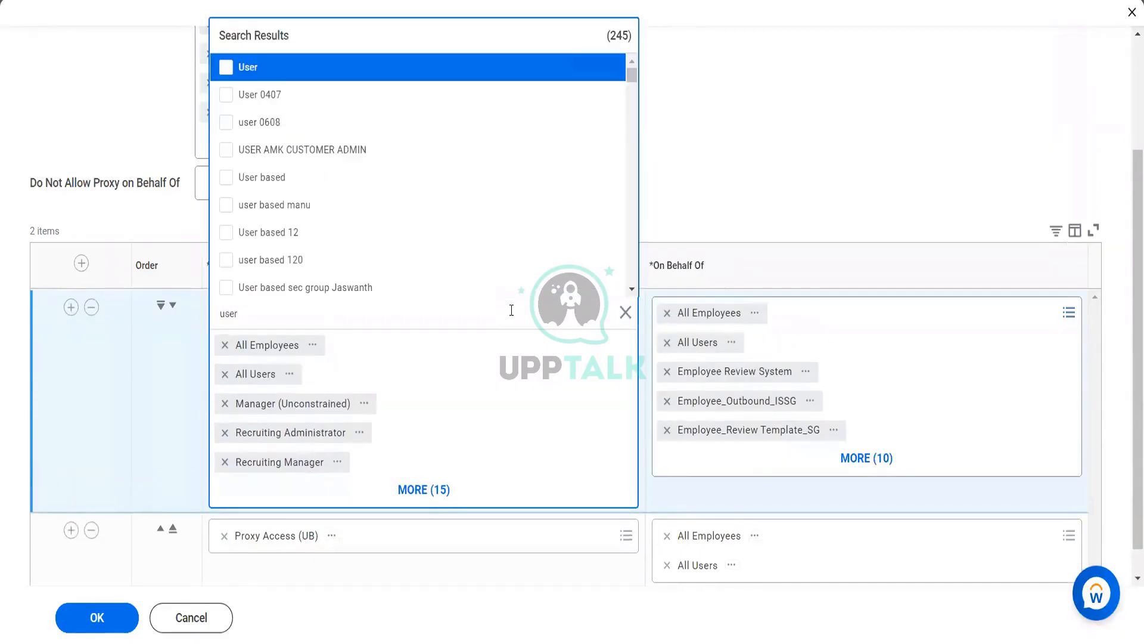
{"action": "key", "text": "Escape"}
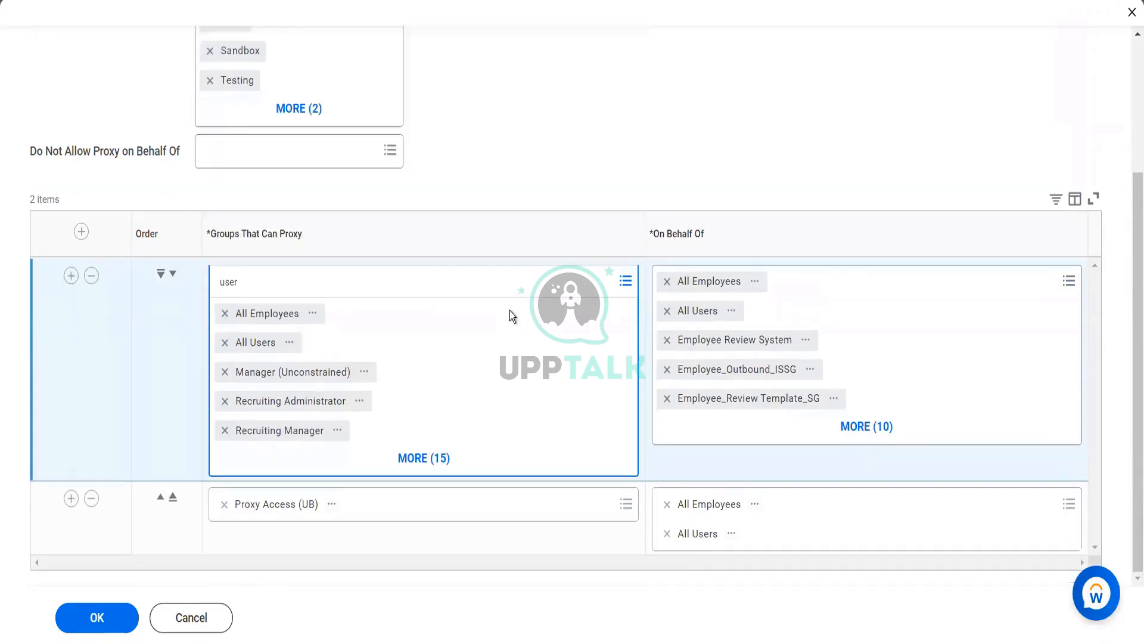
{"action": "left_click", "coordinate": [458, 325]}
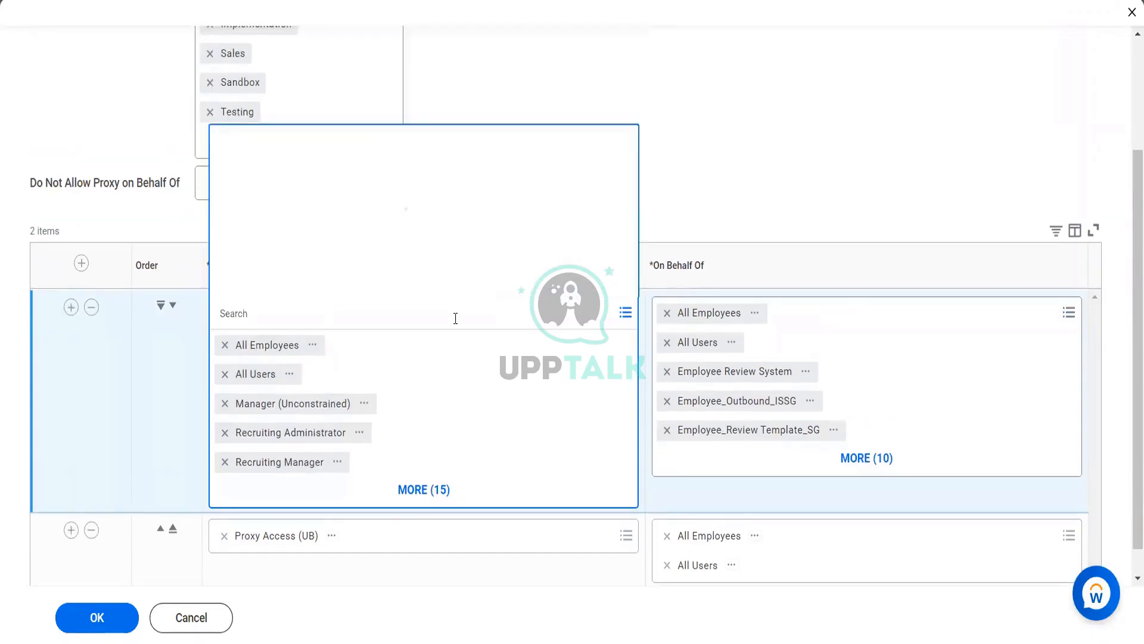
{"action": "type", "text": "user"}
{"action": "key", "text": "Return"}
{"action": "key", "text": "ctrl+a"}
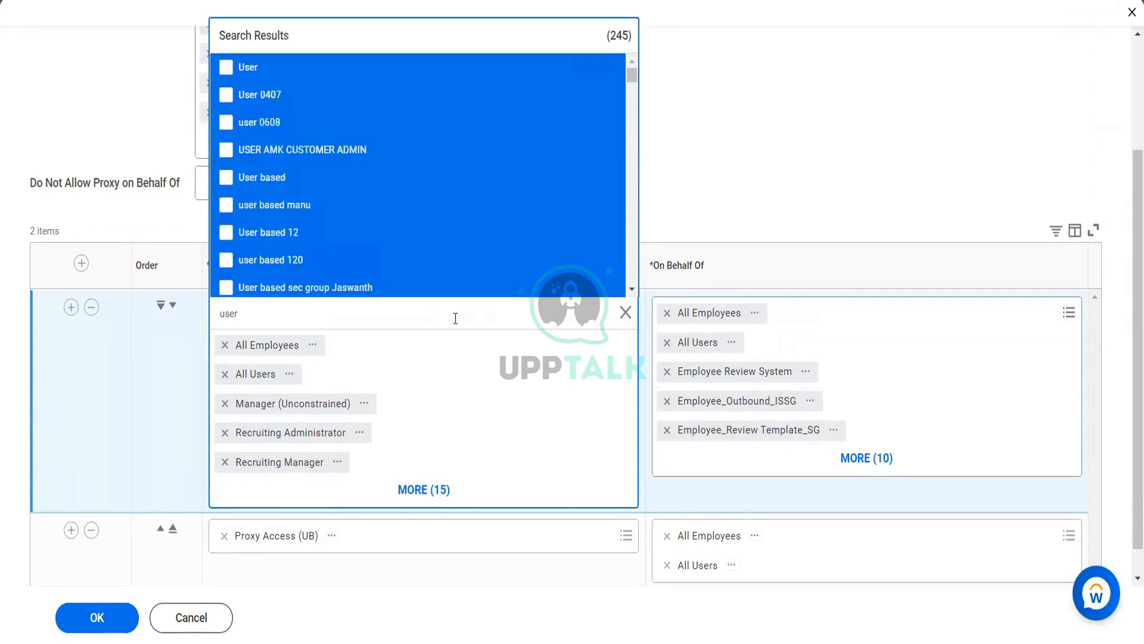
{"action": "key", "text": "Return"}
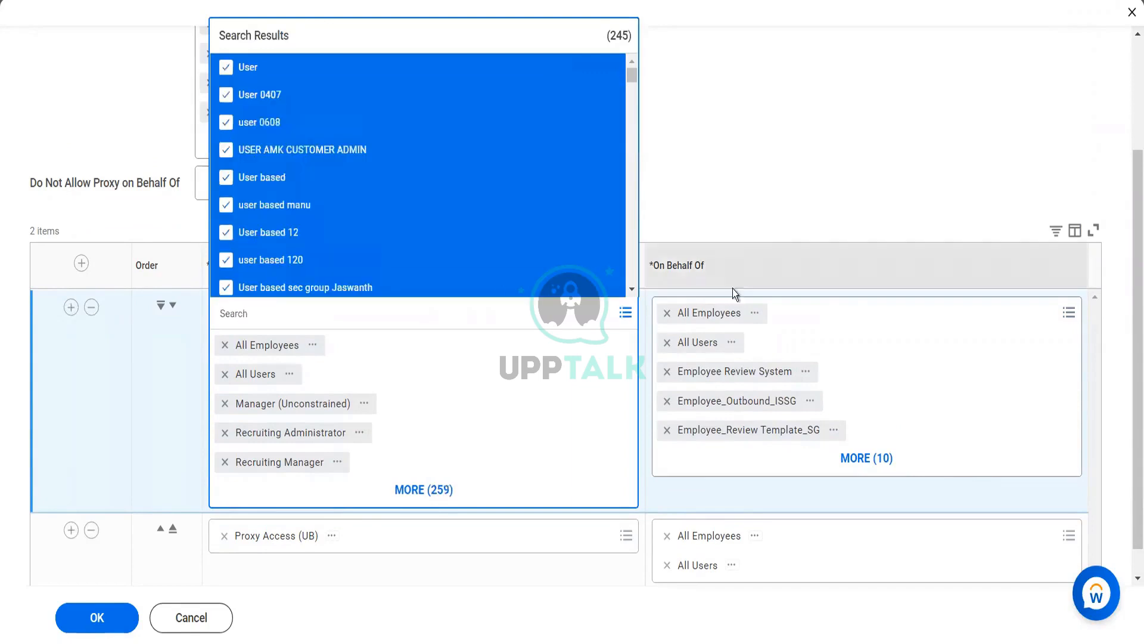
{"action": "left_click", "coordinate": [778, 124]}
Add every 'user' security group to row 1's On Behalf Of list, reaching 264 and 259 groups
{"action": "left_click", "coordinate": [870, 321]}
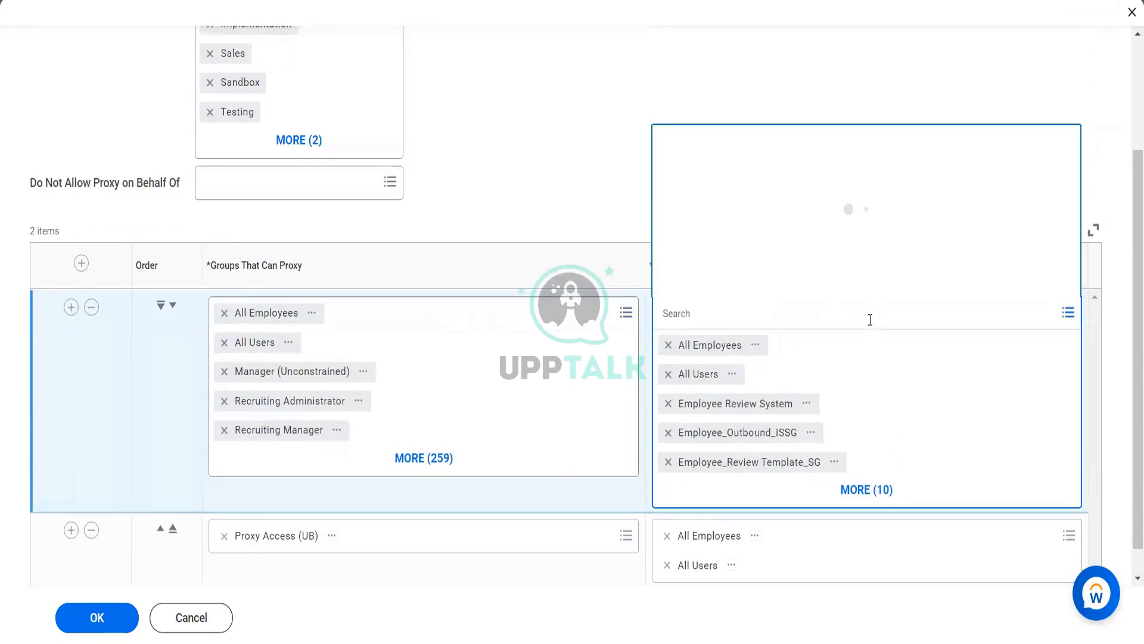
{"action": "type", "text": "use"}
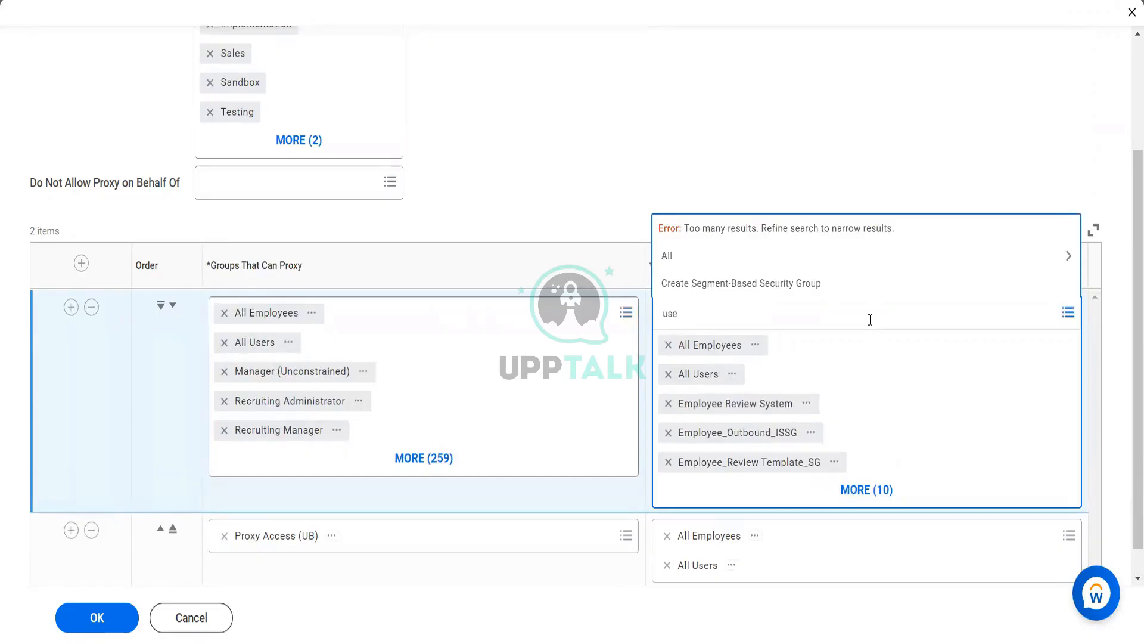
{"action": "type", "text": "r"}
{"action": "key", "text": "Return"}
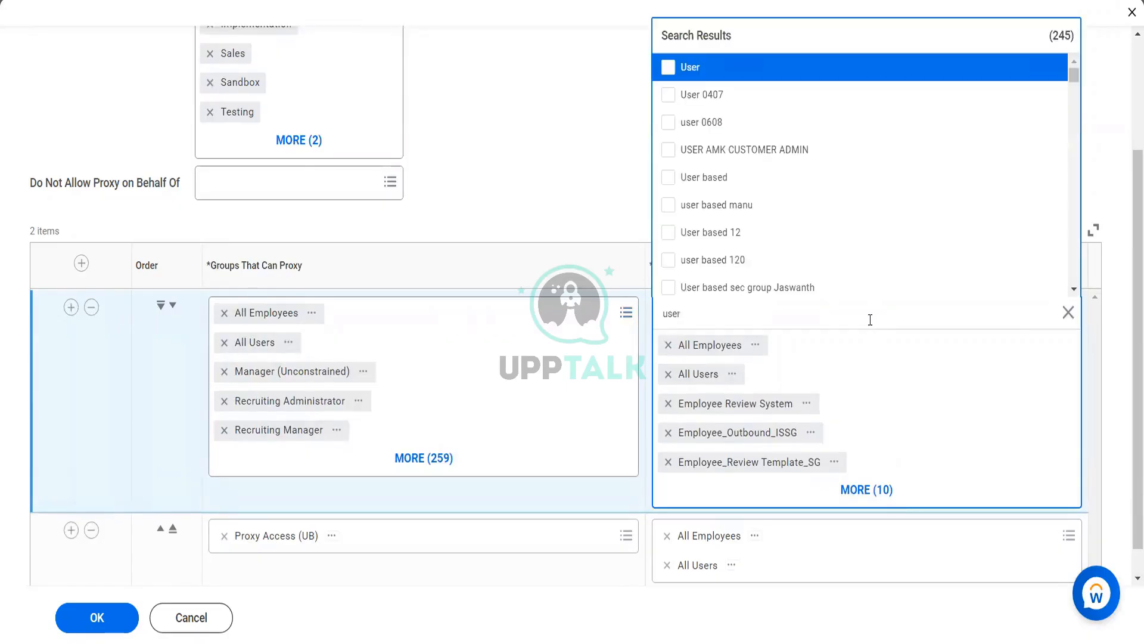
{"action": "key", "text": "ctrl+a"}
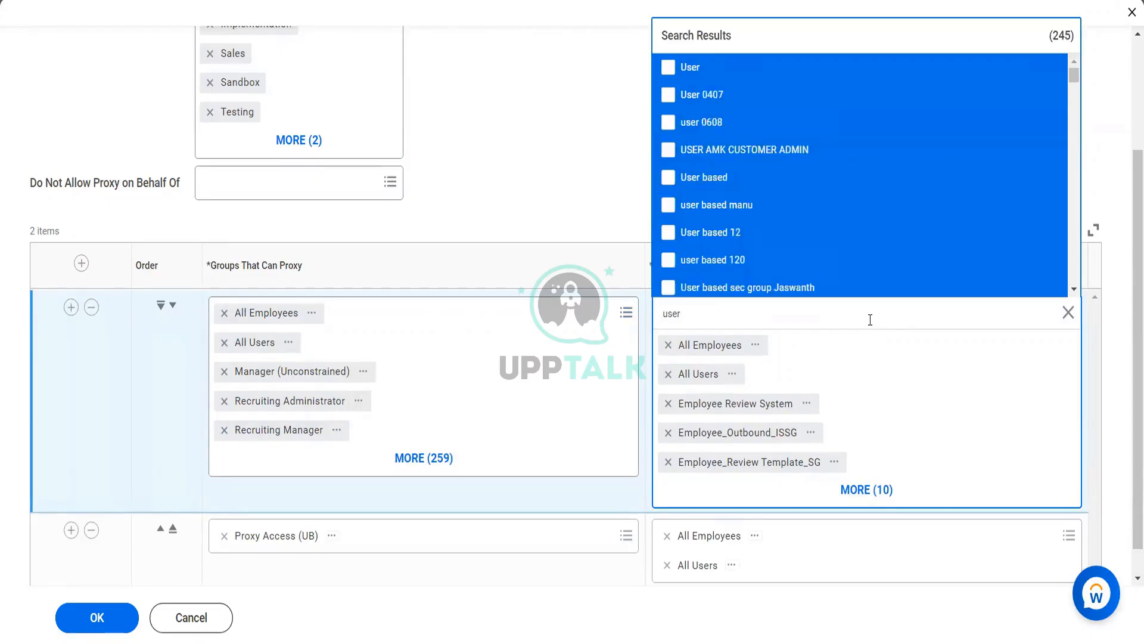
{"action": "key", "text": "Return"}
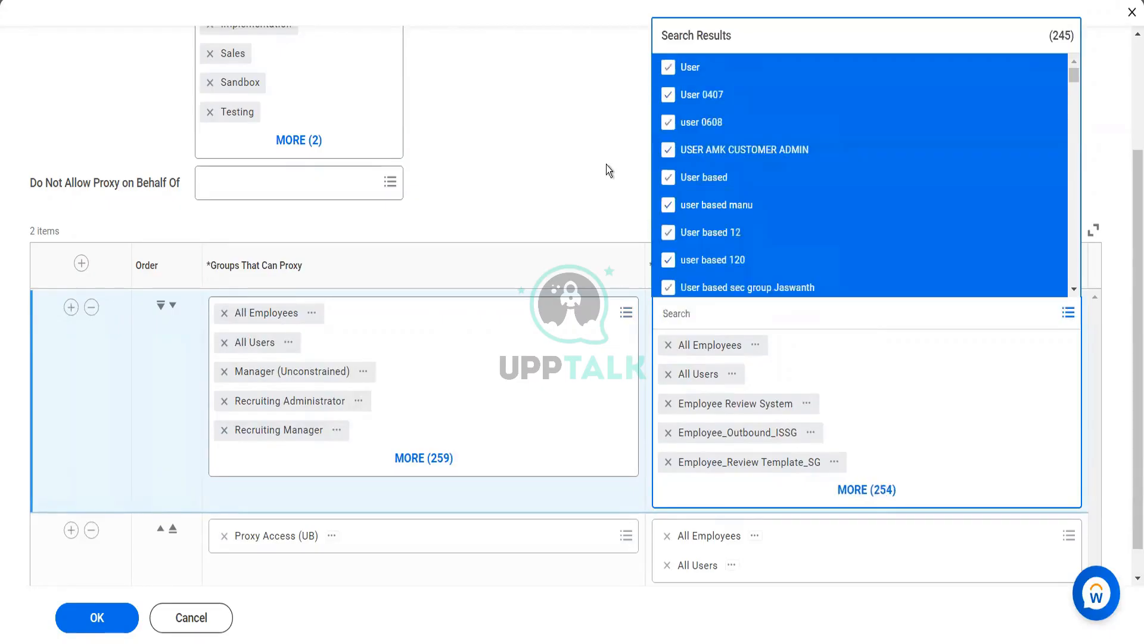
{"action": "left_click", "coordinate": [606, 164]}
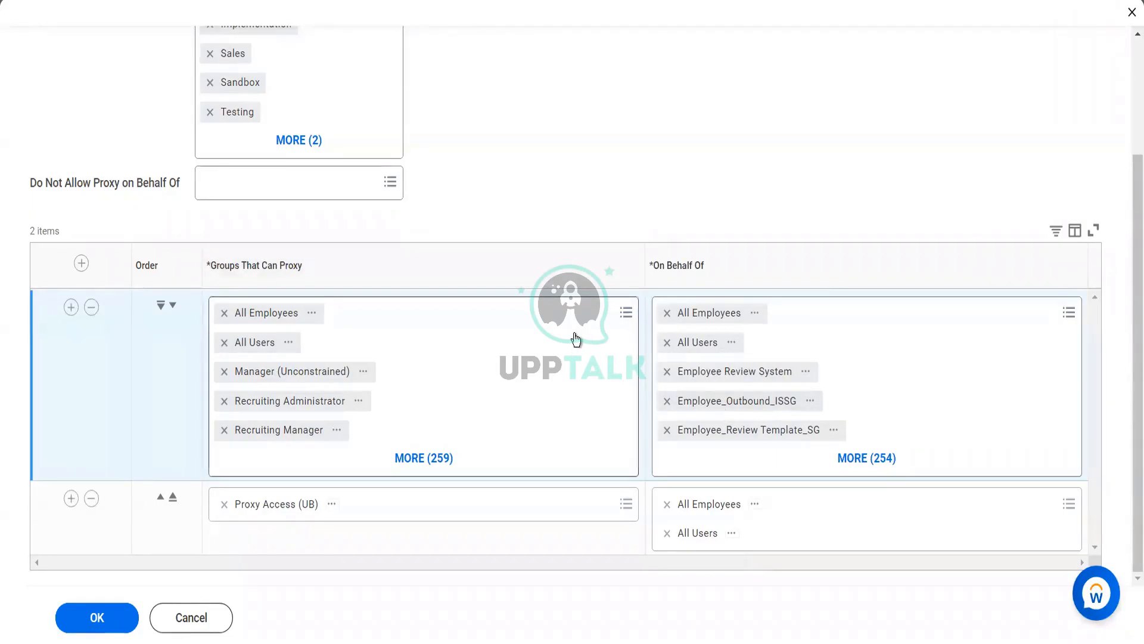
Review the 'worker' group matches, then save the policy with 264 proxy and 259 on-behalf-of groups
{"action": "left_click", "coordinate": [562, 313]}
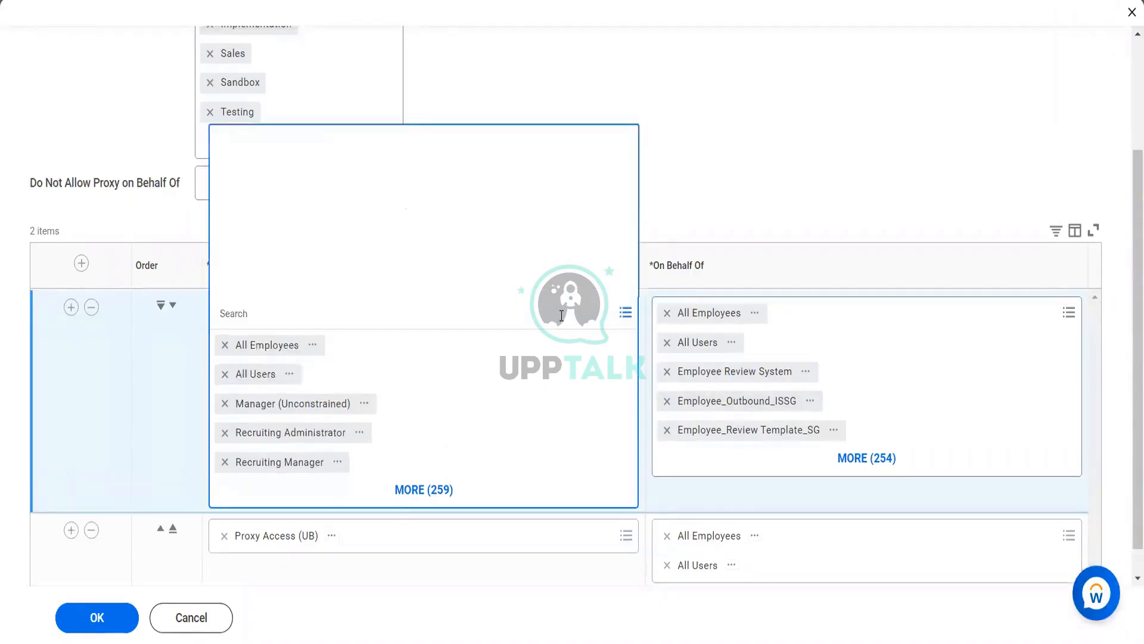
{"action": "type", "text": "wo"}
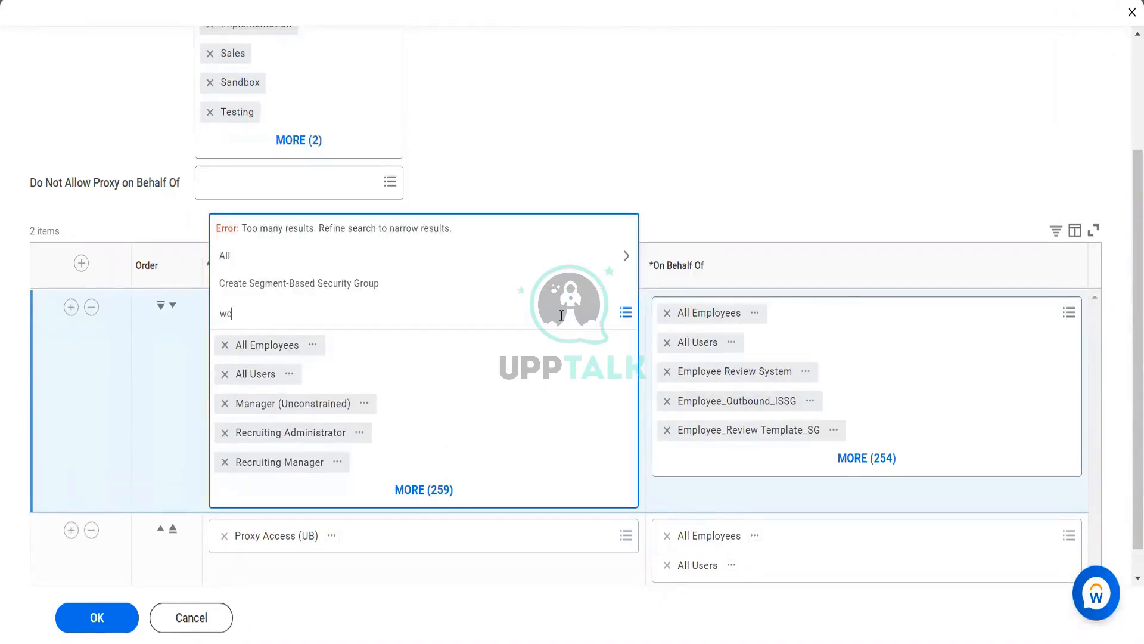
{"action": "type", "text": "rker"}
{"action": "key", "text": "Return"}
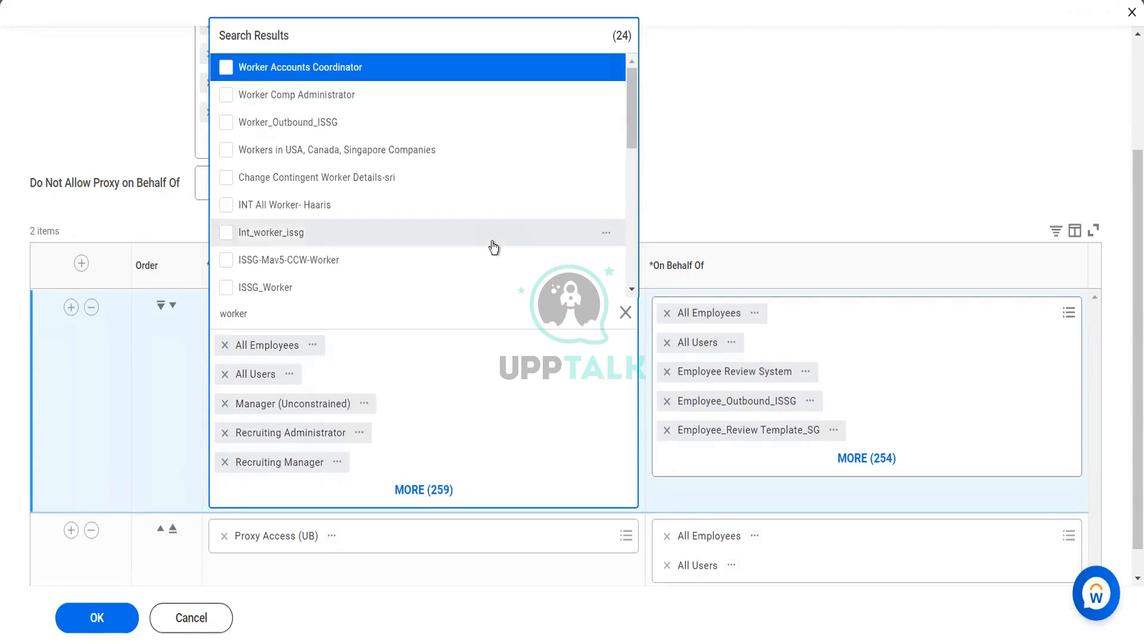
{"action": "scroll", "coordinate": [493, 244], "scroll_direction": "down", "scroll_amount": 3}
{"action": "scroll", "coordinate": [493, 245], "scroll_direction": "down", "scroll_amount": 3}
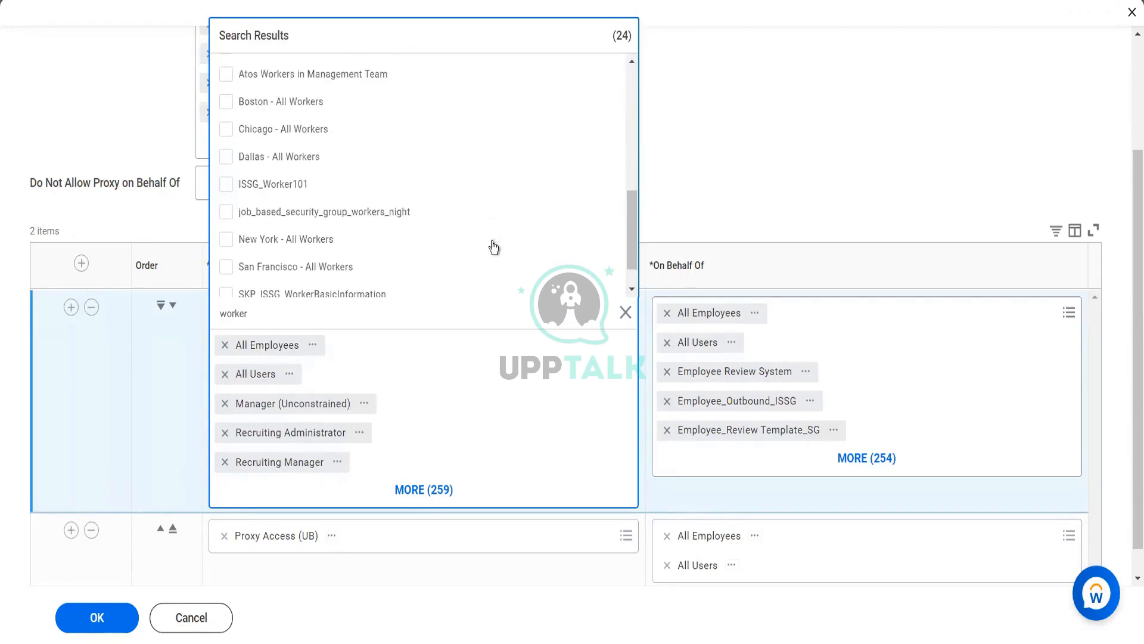
{"action": "scroll", "coordinate": [494, 246], "scroll_direction": "down", "scroll_amount": 1}
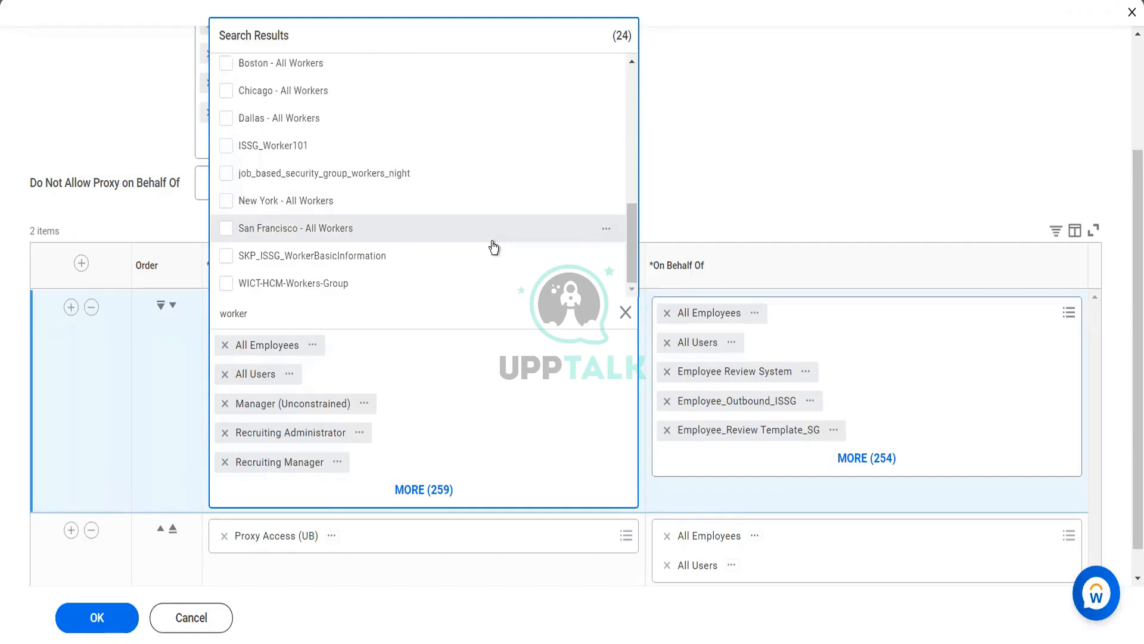
{"action": "left_click", "coordinate": [777, 195]}
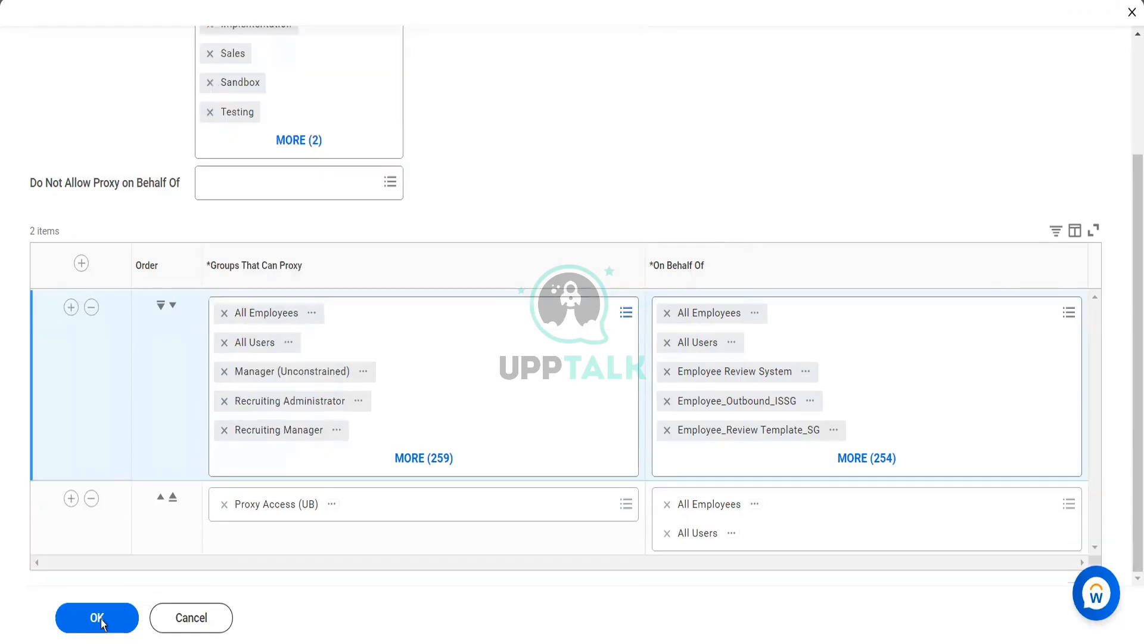
{"action": "left_click", "coordinate": [100, 622]}
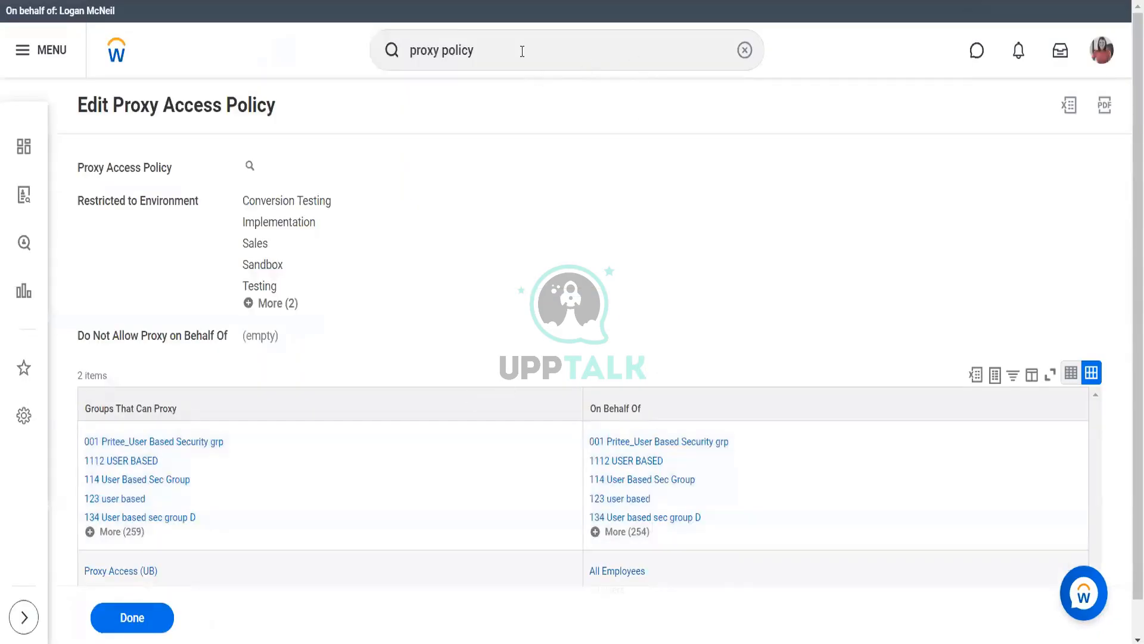
Open Start Proxy and search Act As for the worker by full name, then first name only
{"action": "left_click_drag", "start_coordinate": [521, 51], "coordinate": [338, 55]}
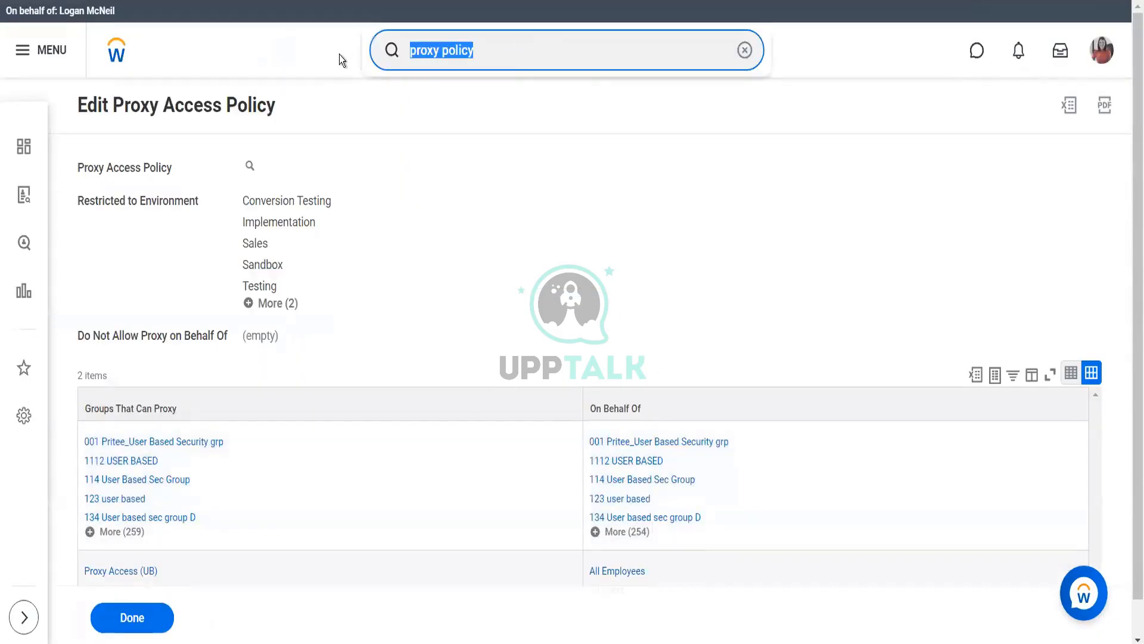
{"action": "type", "text": "start prox"}
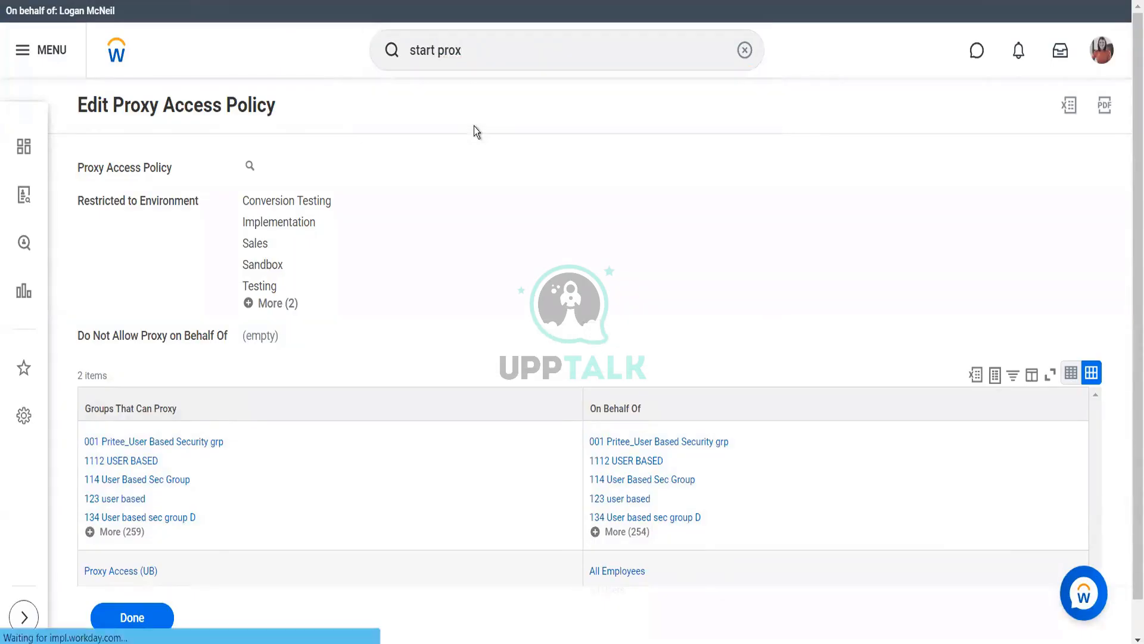
{"action": "left_click", "coordinate": [198, 170]}
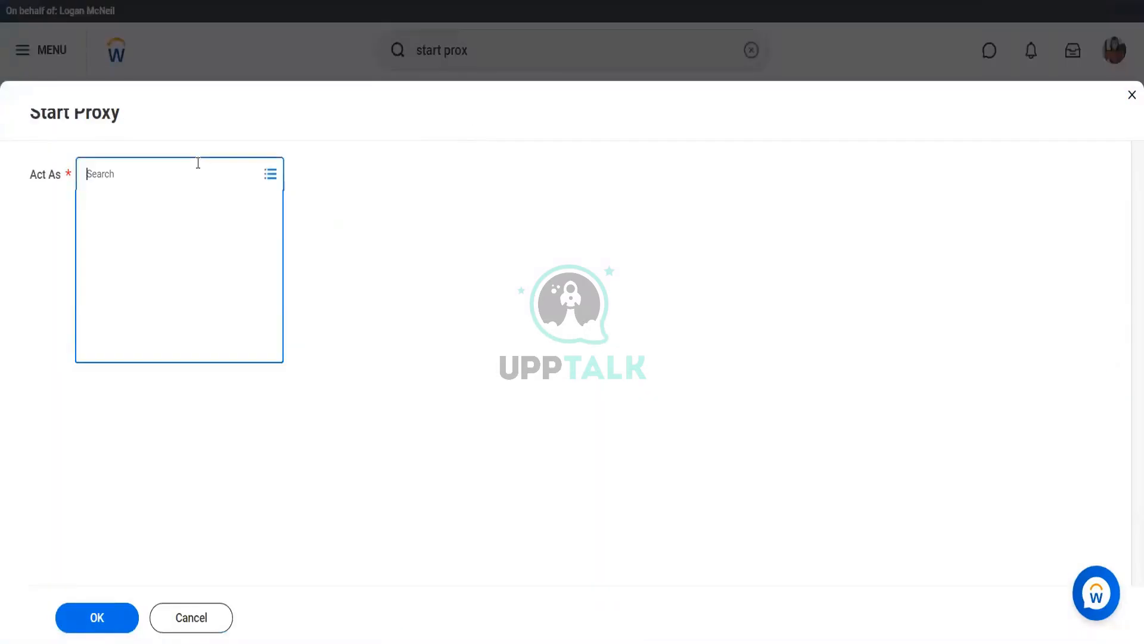
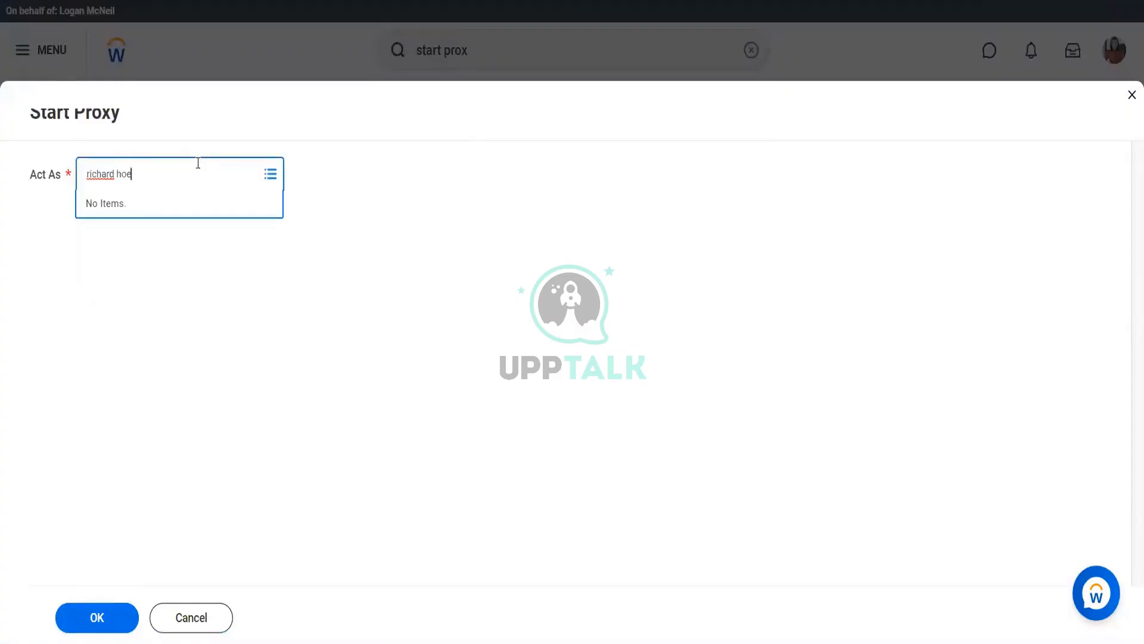
{"action": "key", "text": "Return"}
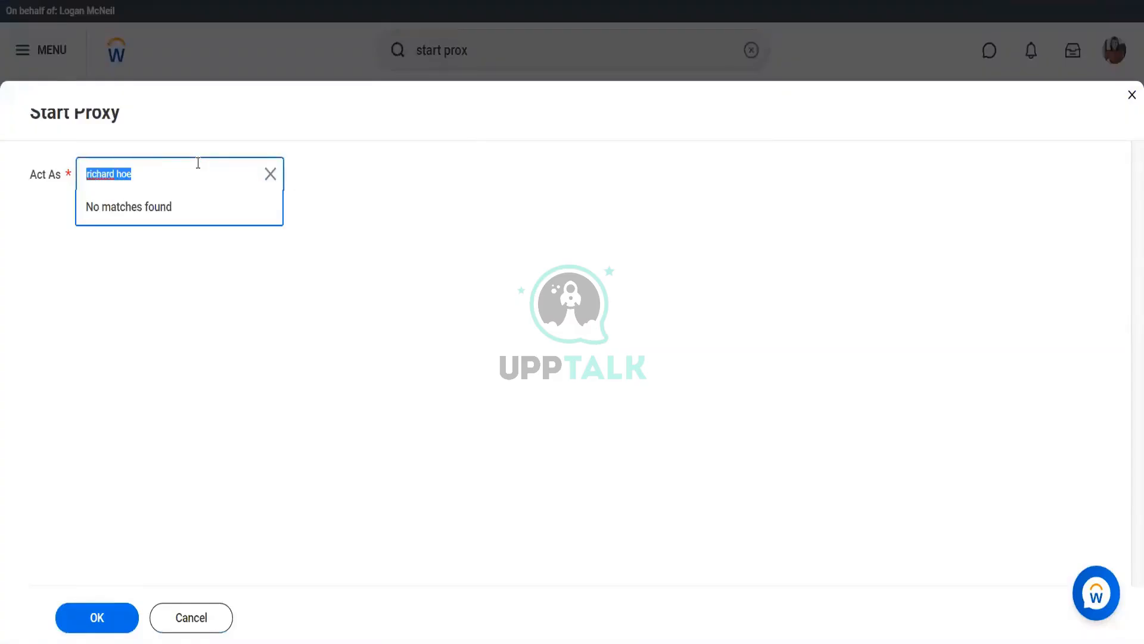
{"action": "type", "text": "richard"}
{"action": "key", "text": "Return"}
Close the empty Start Proxy lookup and cancel the blank Edit Proxy Access Policy prompt
{"action": "left_click", "coordinate": [1130, 97]}
{"action": "left_click", "coordinate": [1131, 97]}
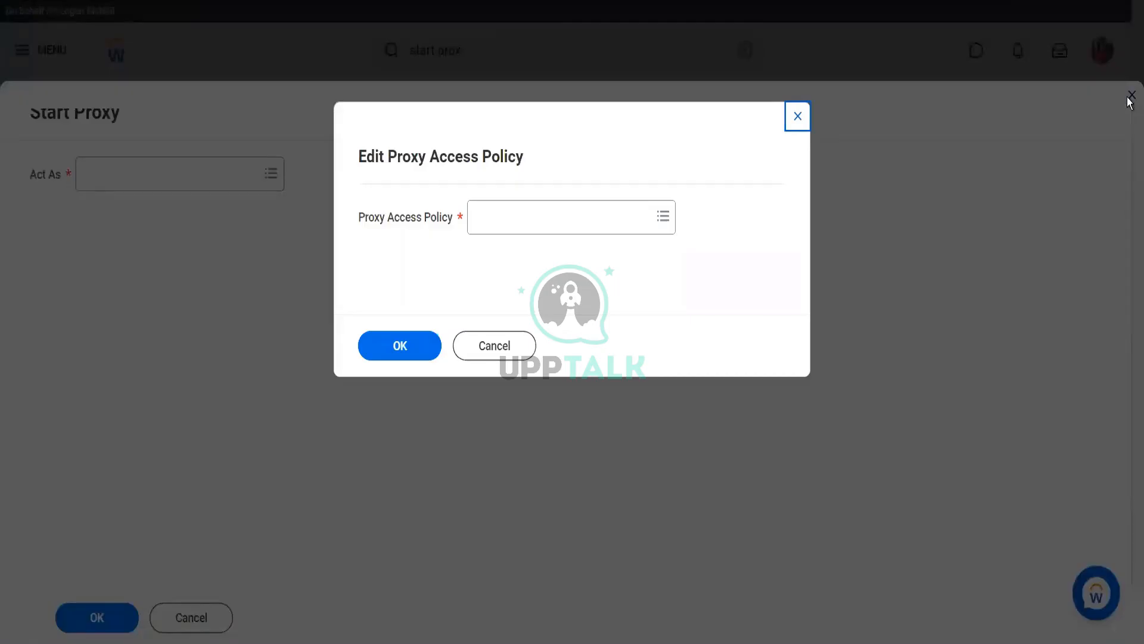
{"action": "left_click", "coordinate": [381, 348]}
{"action": "left_click", "coordinate": [462, 341]}
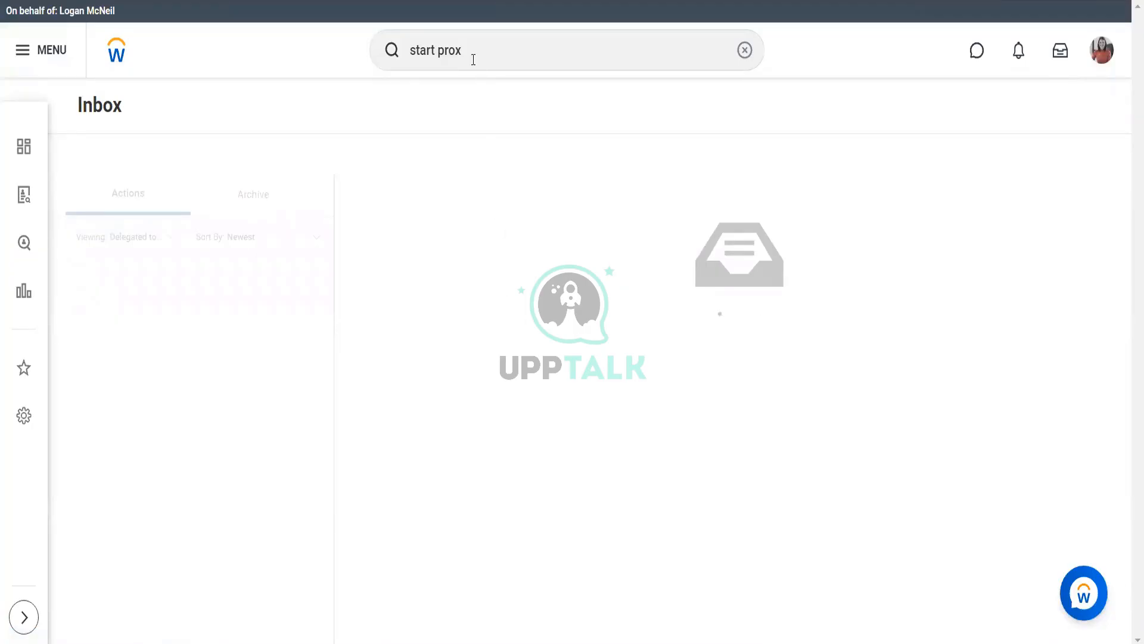
Search 'proxy' to list tasks such as Create, Edit and Delete Proxy Access Policy
{"action": "left_click", "coordinate": [473, 58]}
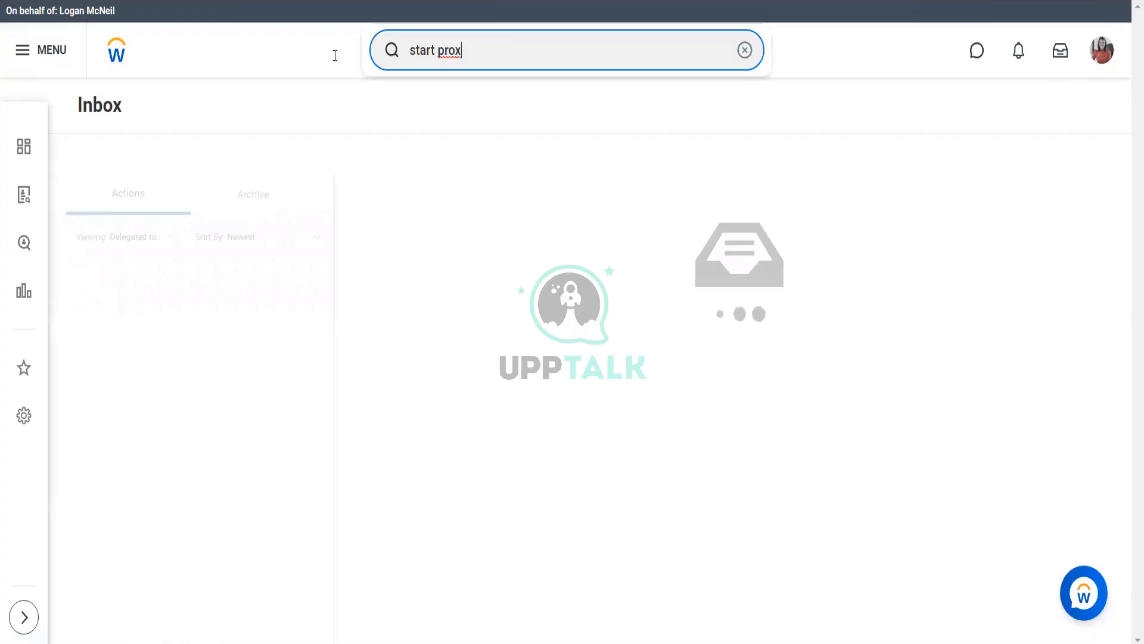
{"action": "left_click_drag", "start_coordinate": [473, 58], "coordinate": [335, 56]}
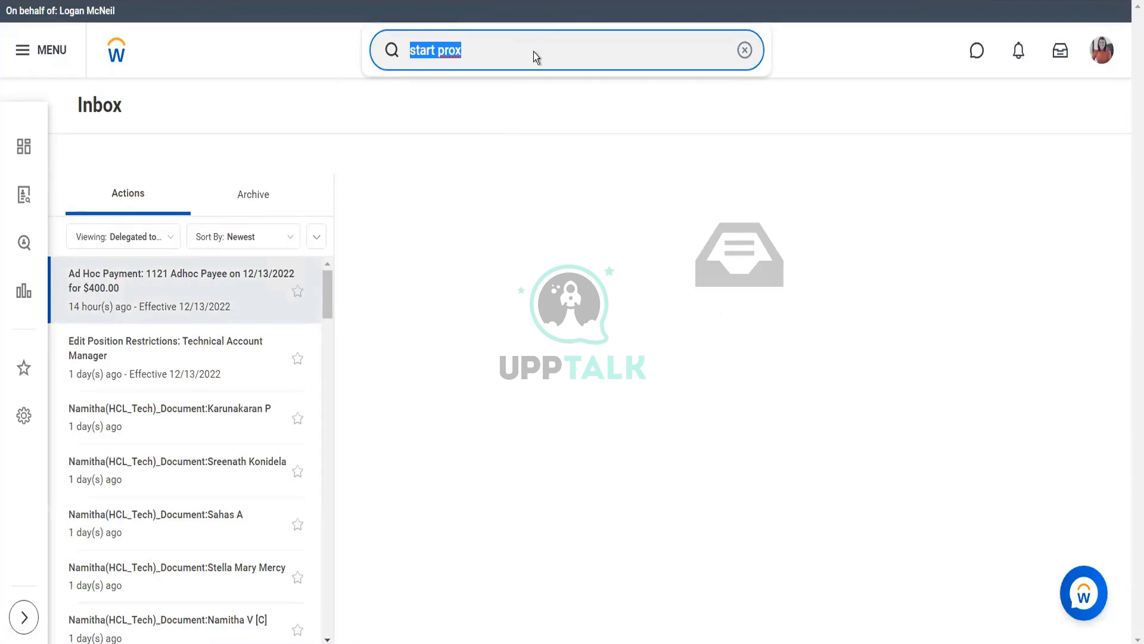
{"action": "type", "text": "proxy"}
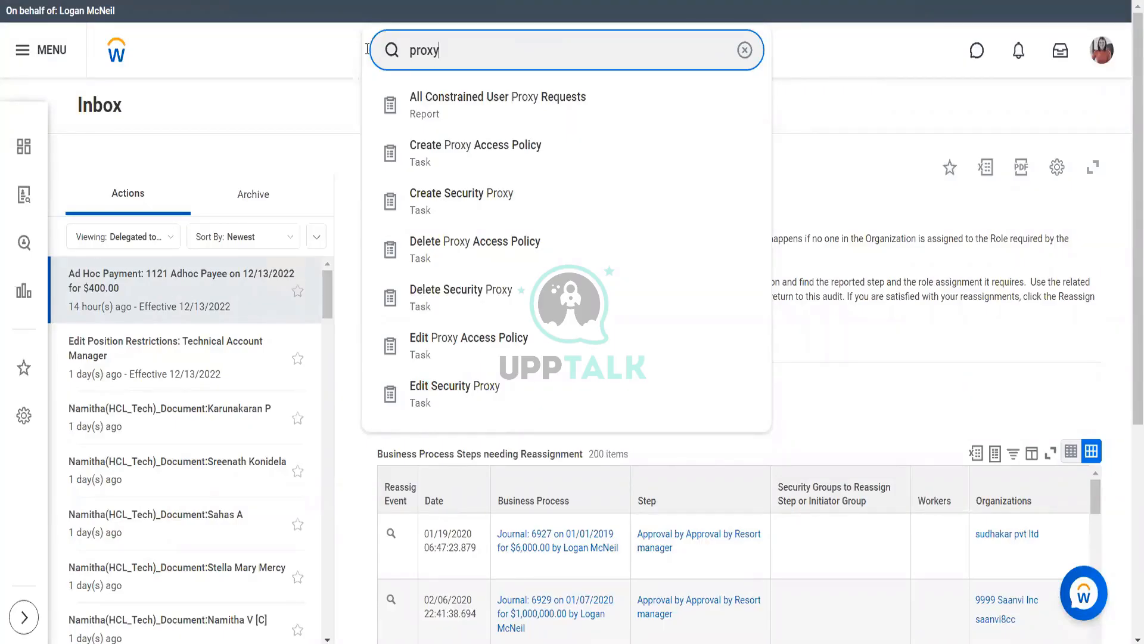
Run View Security for Securable Item with 'proxy' as the securable item
{"action": "left_click_drag", "start_coordinate": [441, 51], "coordinate": [365, 55]}
{"action": "type", "text": "v"}
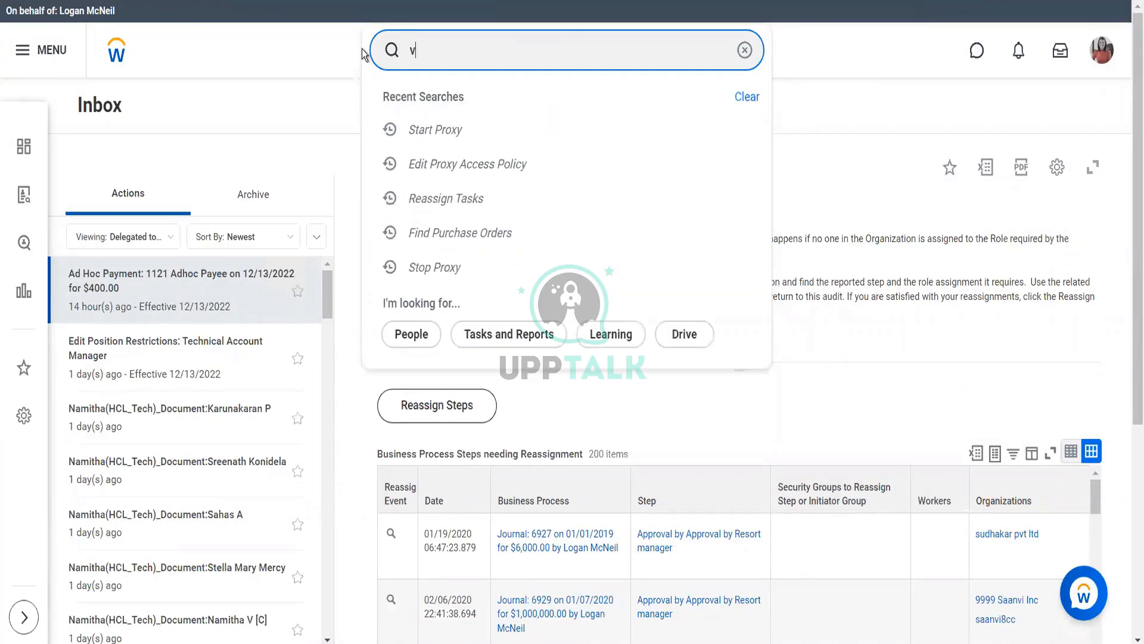
{"action": "type", "text": "iew sec for sec item"}
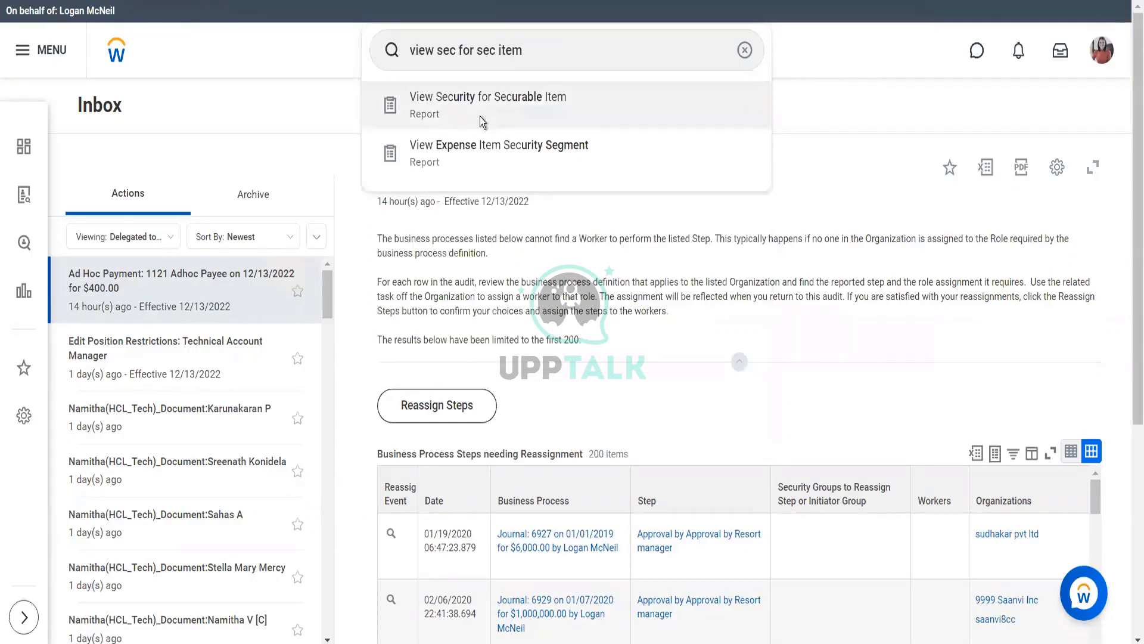
{"action": "left_click", "coordinate": [480, 116]}
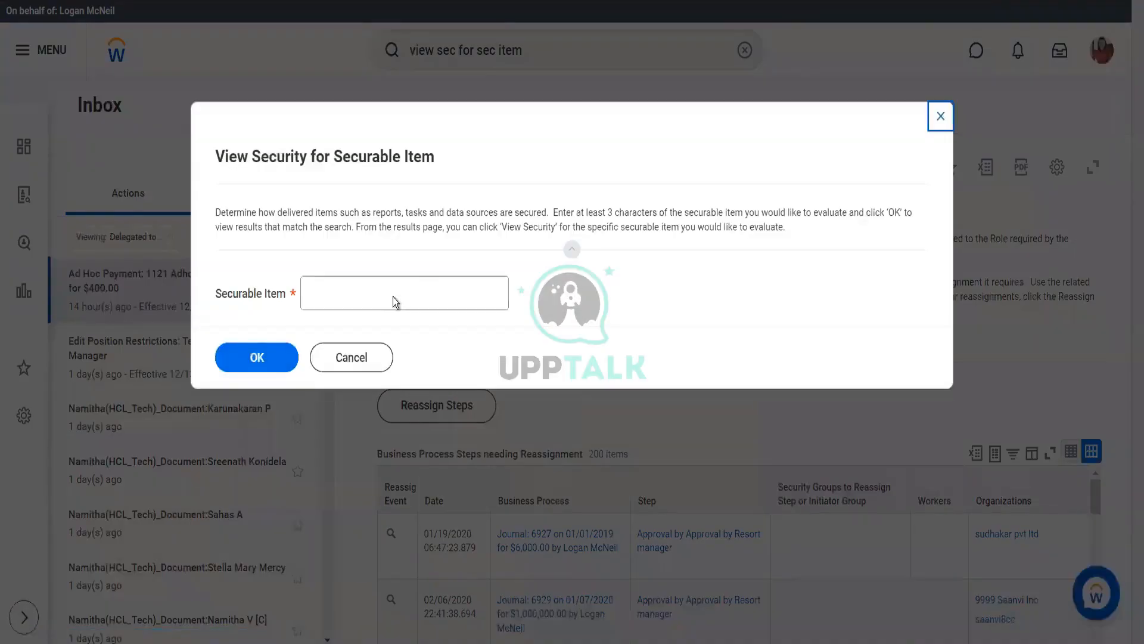
{"action": "left_click", "coordinate": [395, 296]}
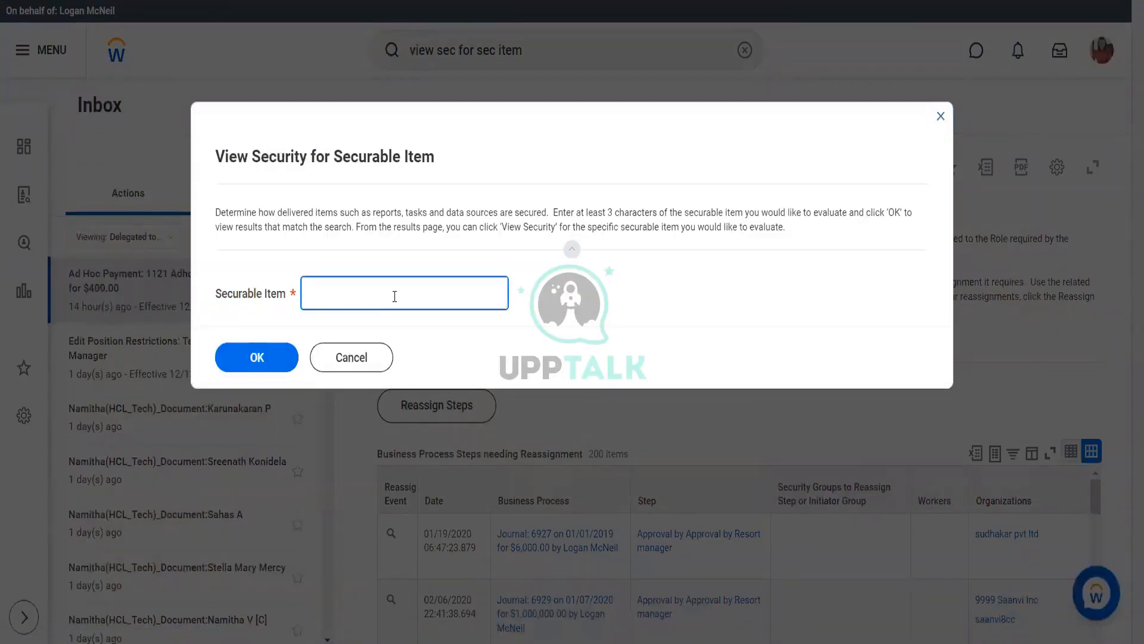
{"action": "type", "text": "proxy"}
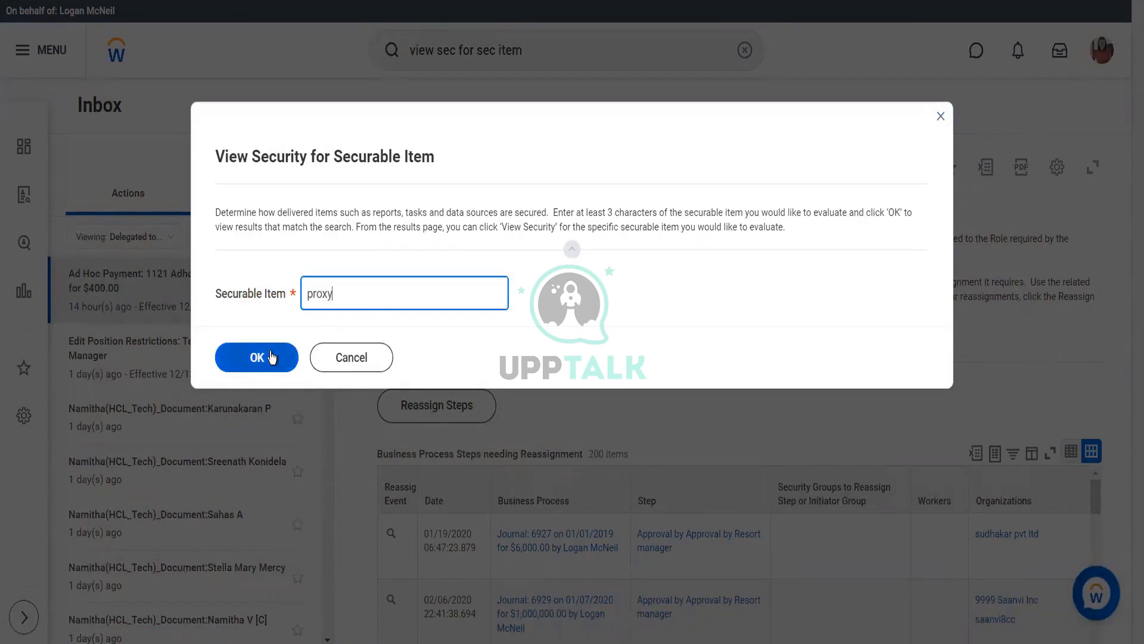
{"action": "left_click", "coordinate": [272, 357]}
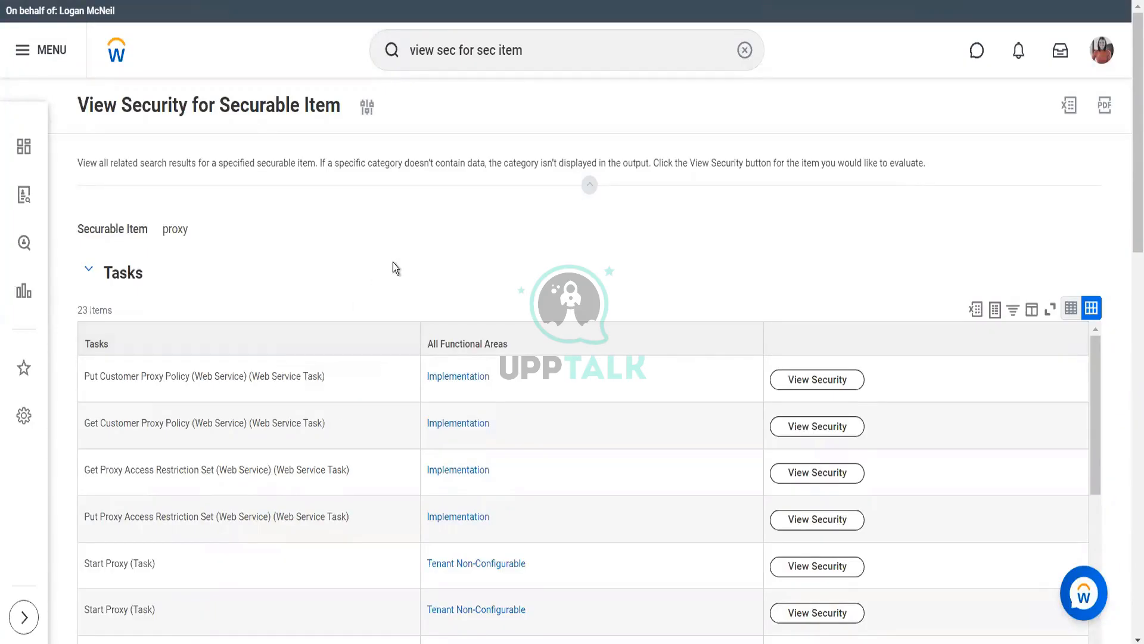
{"action": "scroll", "coordinate": [392, 267], "scroll_direction": "down", "scroll_amount": 2}
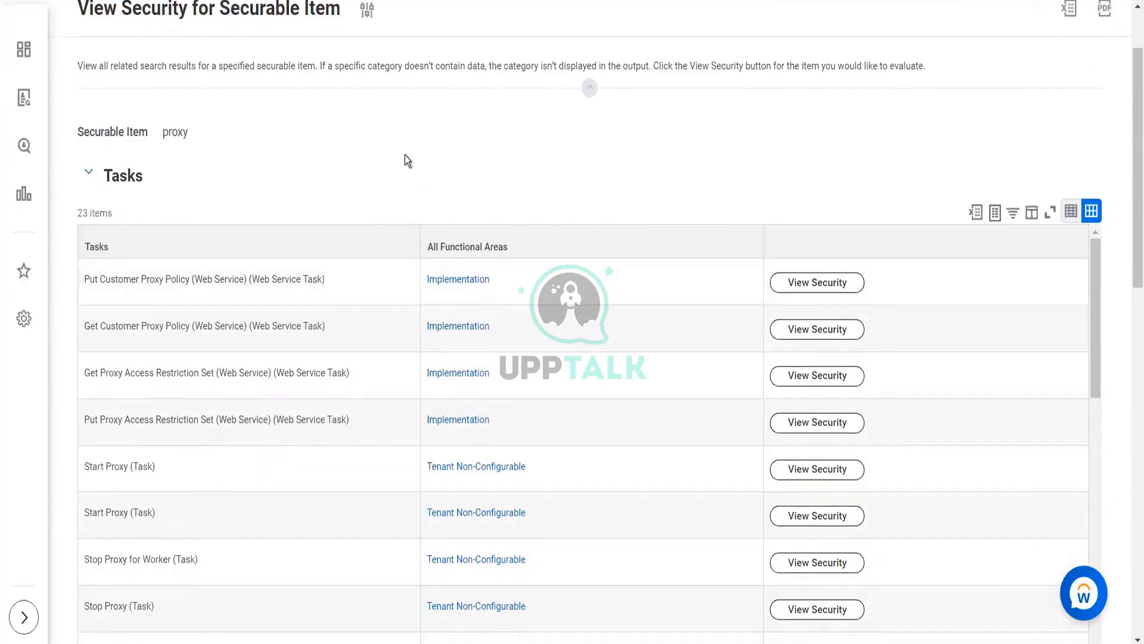
{"action": "scroll", "coordinate": [405, 155], "scroll_direction": "down", "scroll_amount": 5}
{"action": "scroll", "coordinate": [338, 213], "scroll_direction": "down", "scroll_amount": 3}
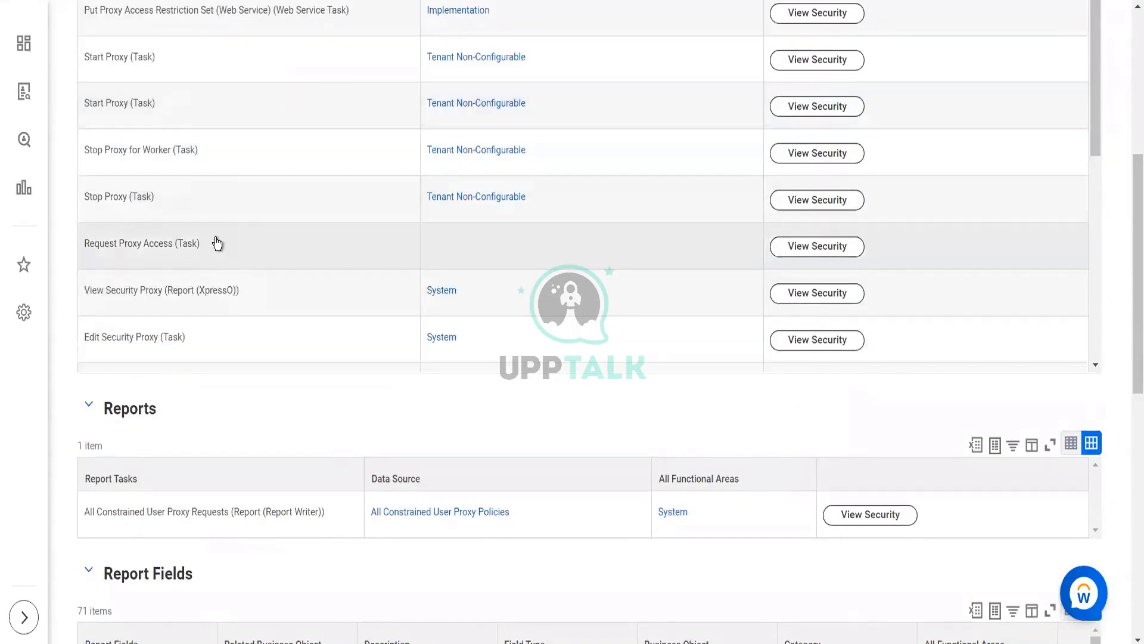
{"action": "mouse_move", "coordinate": [216, 243]}
{"action": "left_click", "coordinate": [212, 244]}
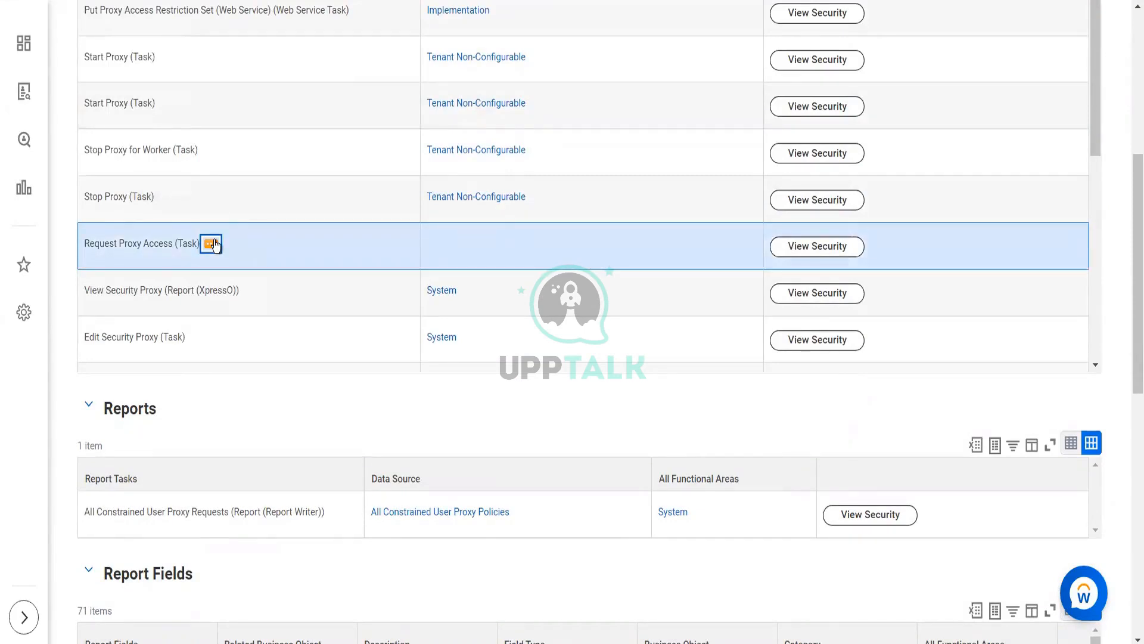
{"action": "left_click", "coordinate": [213, 245]}
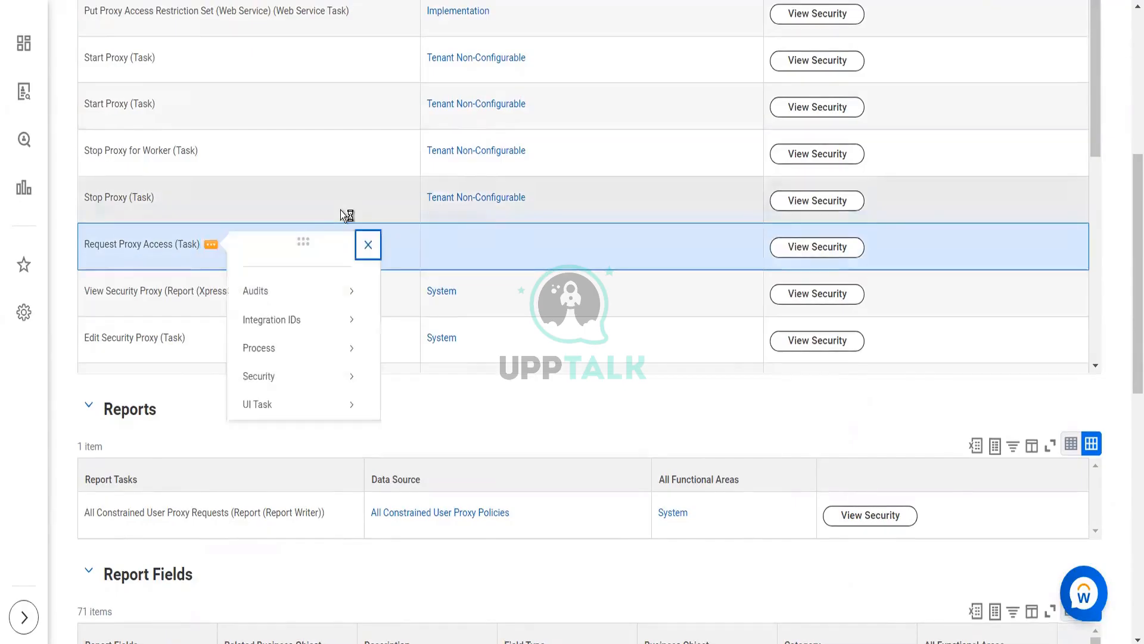
{"action": "mouse_move", "coordinate": [324, 379]}
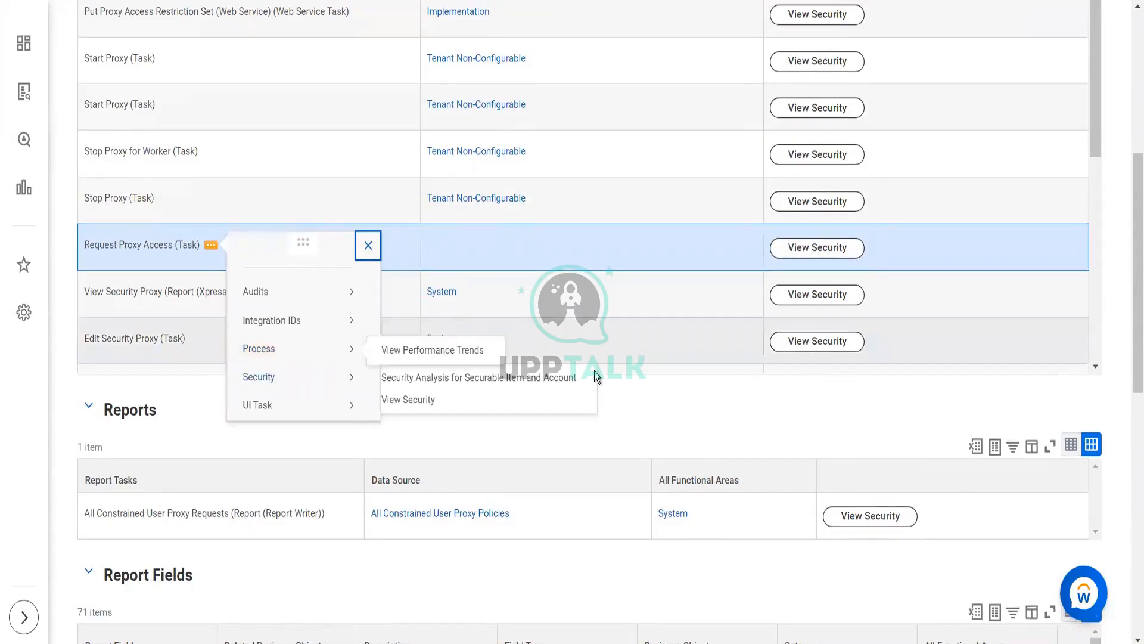
{"action": "left_click", "coordinate": [684, 409]}
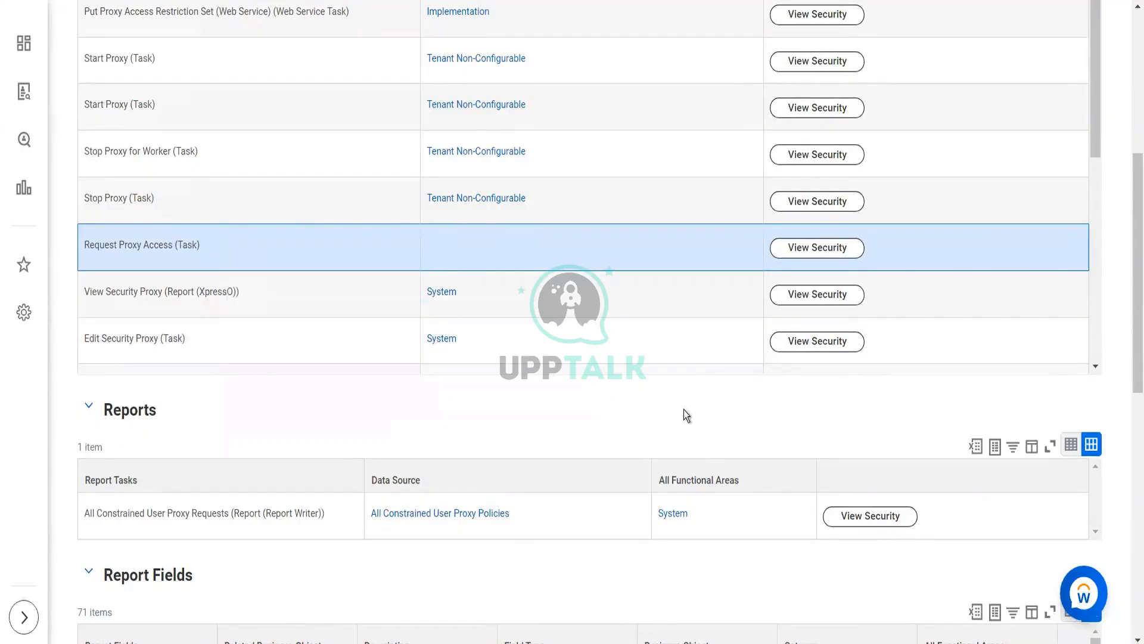
{"action": "scroll", "coordinate": [610, 308], "scroll_direction": "down", "scroll_amount": 4}
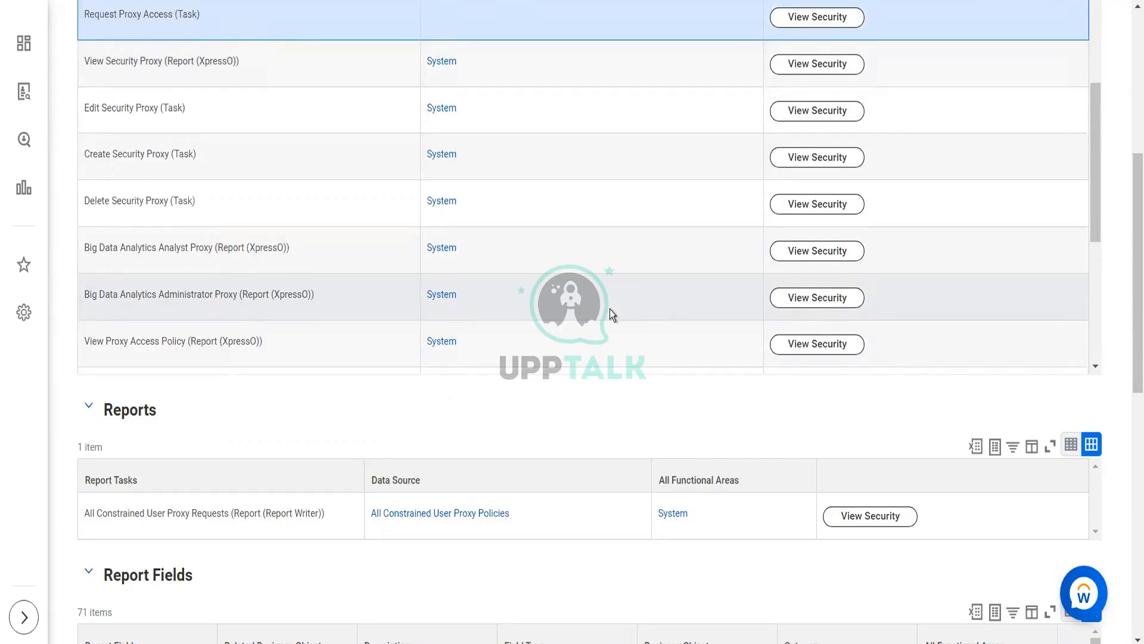
{"action": "scroll", "coordinate": [610, 308], "scroll_direction": "down", "scroll_amount": 2}
{"action": "scroll", "coordinate": [610, 309], "scroll_direction": "down", "scroll_amount": 2}
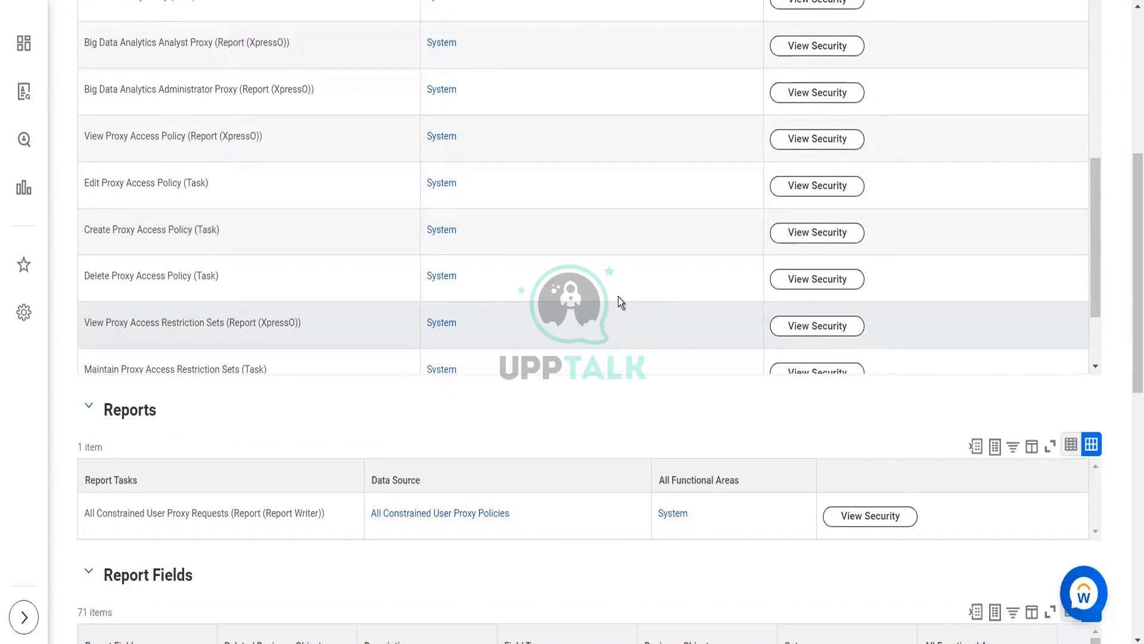
{"action": "scroll", "coordinate": [617, 297], "scroll_direction": "down", "scroll_amount": 2}
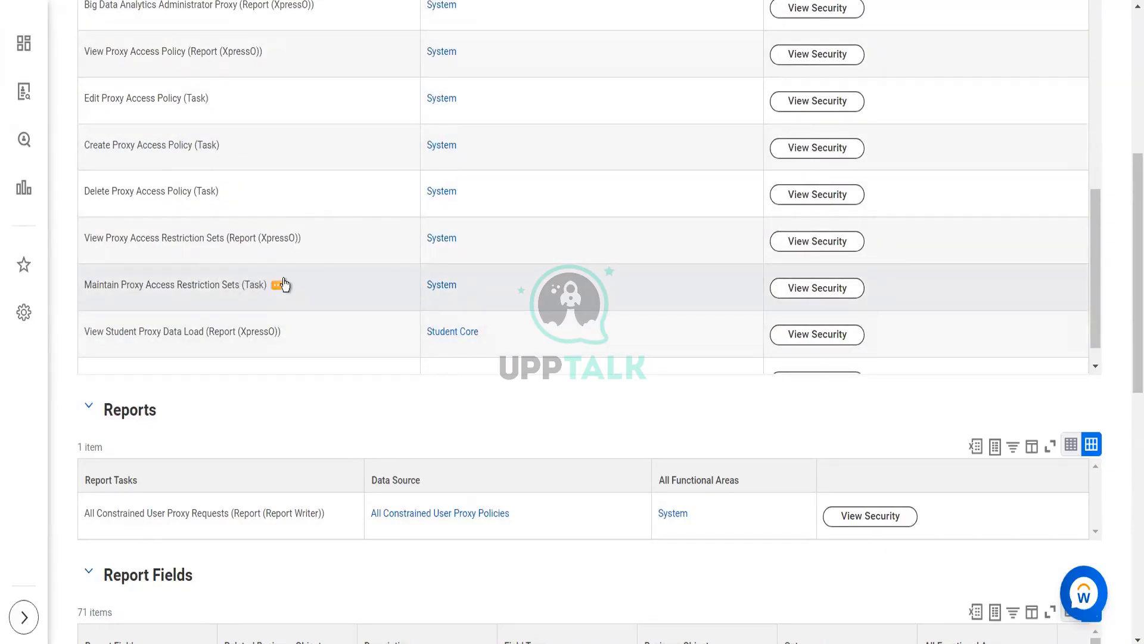
{"action": "left_click", "coordinate": [837, 286]}
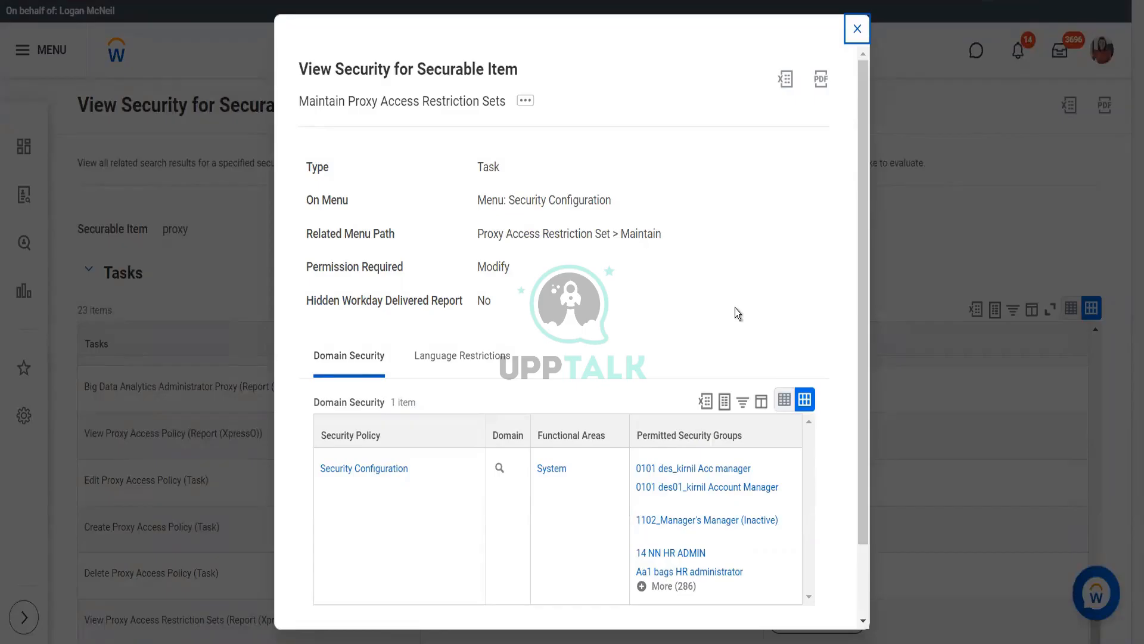
{"action": "scroll", "coordinate": [735, 307], "scroll_direction": "down", "scroll_amount": 2}
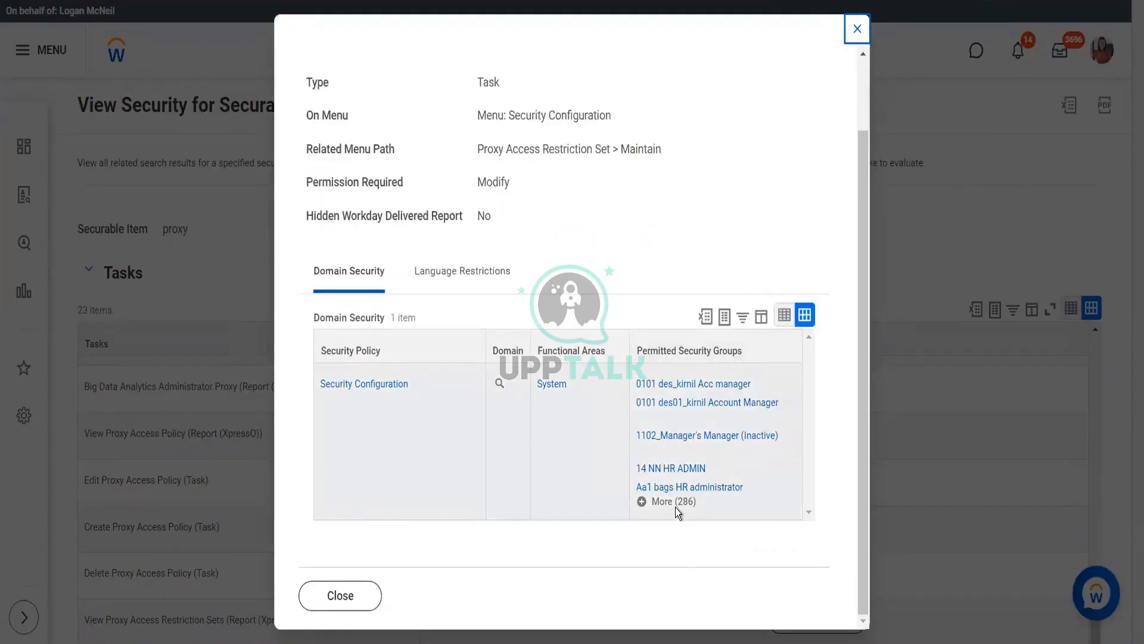
{"action": "left_click", "coordinate": [675, 506]}
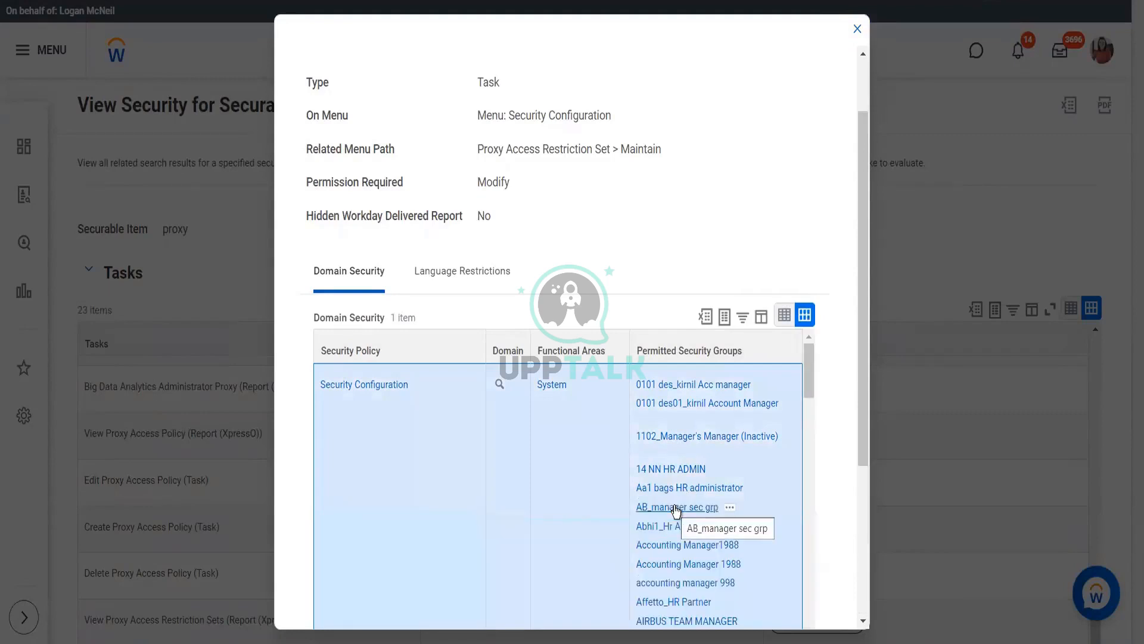
{"action": "scroll", "coordinate": [676, 511], "scroll_direction": "down", "scroll_amount": 3}
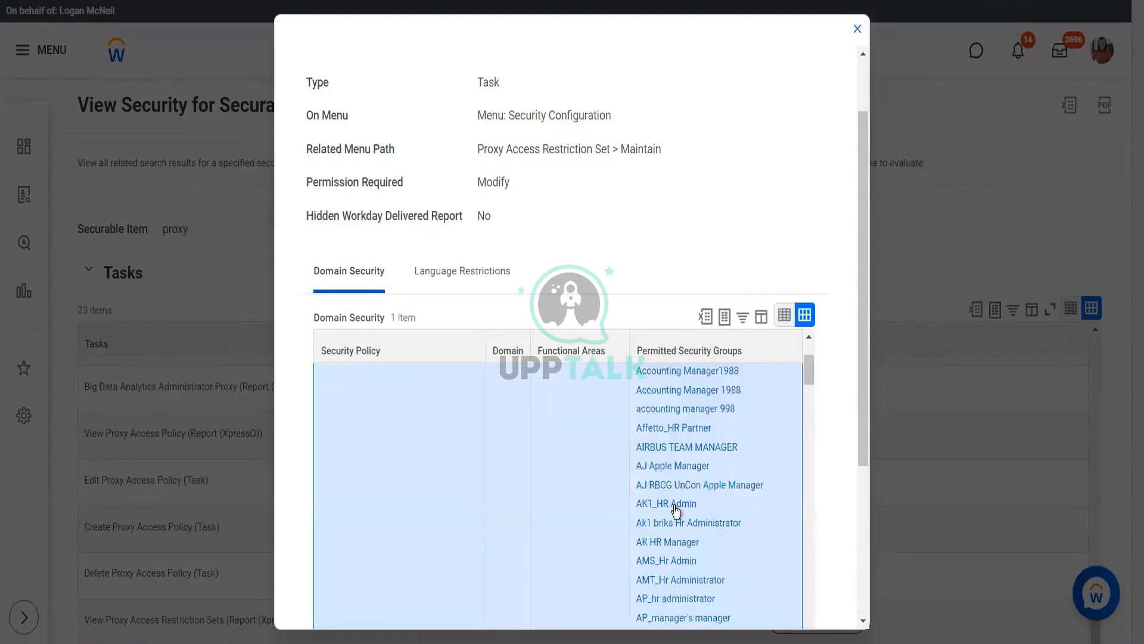
{"action": "scroll", "coordinate": [676, 510], "scroll_direction": "down", "scroll_amount": 1}
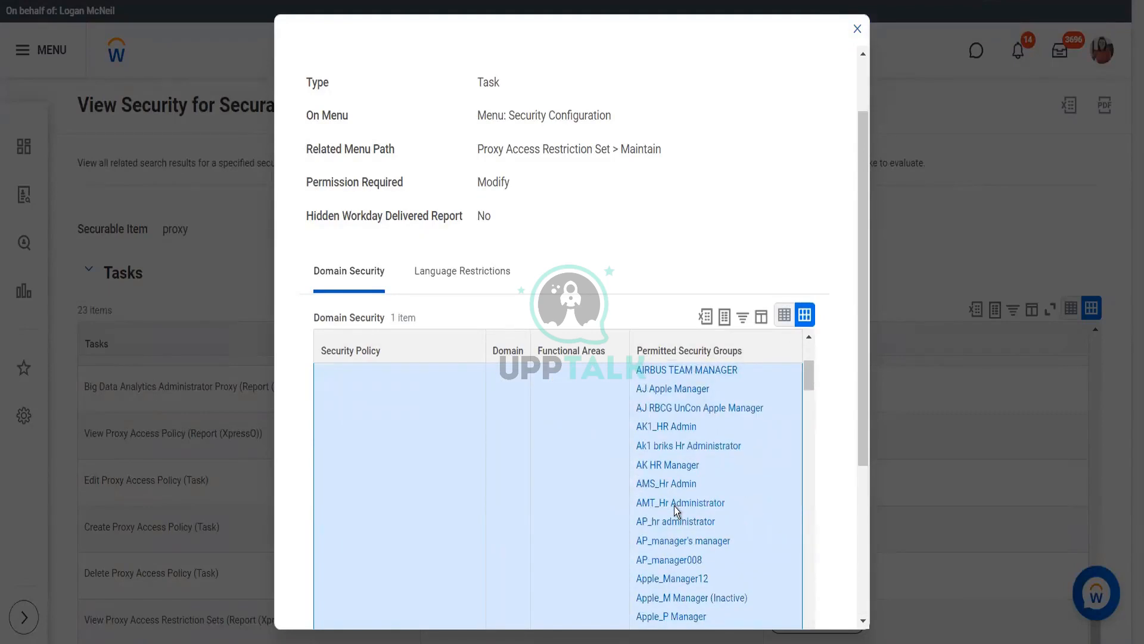
{"action": "scroll", "coordinate": [675, 508], "scroll_direction": "down", "scroll_amount": 3}
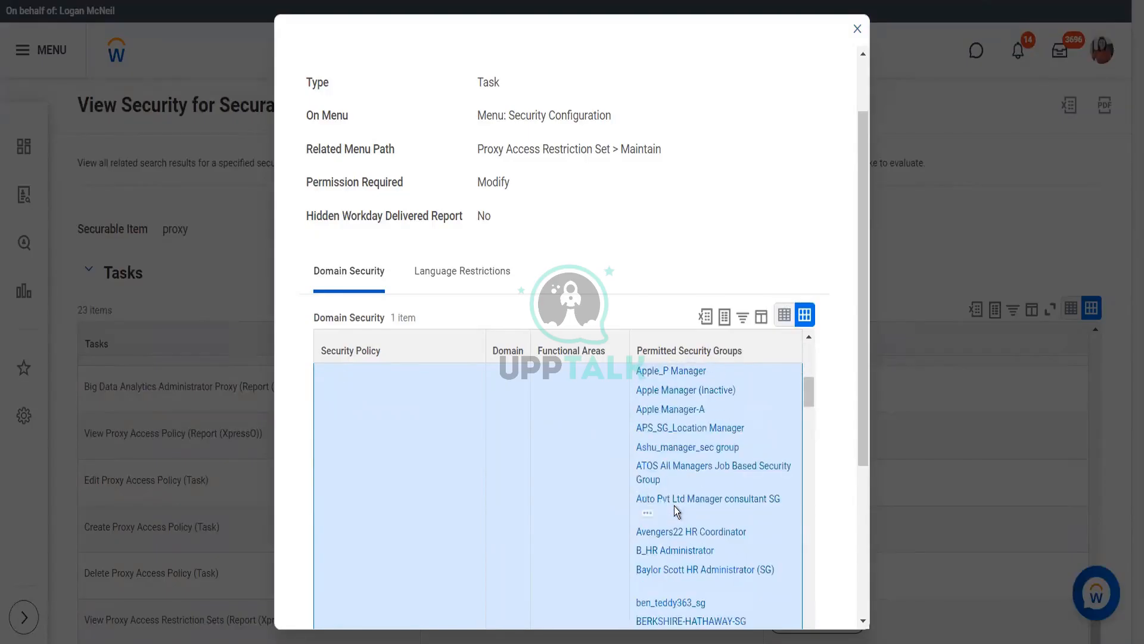
{"action": "scroll", "coordinate": [676, 511], "scroll_direction": "down", "scroll_amount": 1}
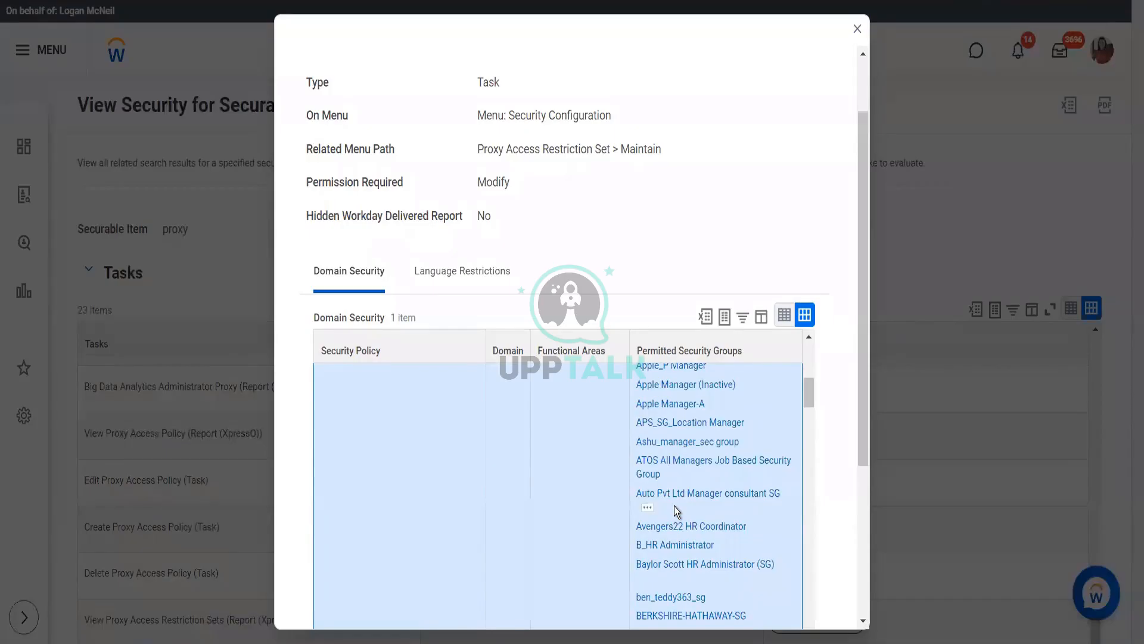
{"action": "scroll", "coordinate": [675, 510], "scroll_direction": "down", "scroll_amount": 3}
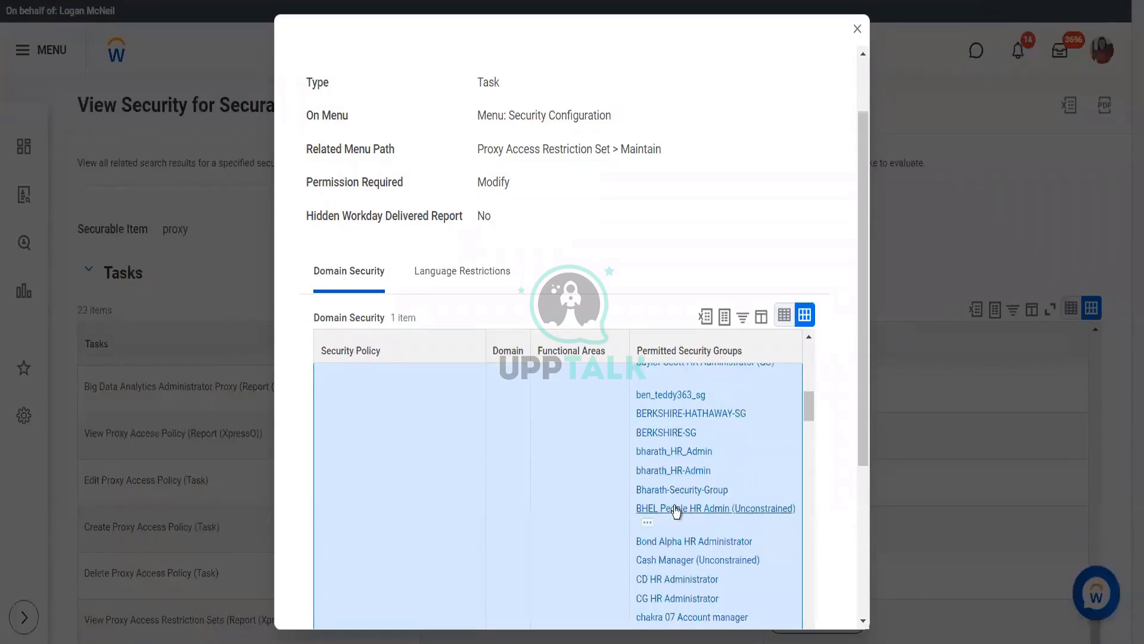
{"action": "scroll", "coordinate": [676, 510], "scroll_direction": "down", "scroll_amount": 3}
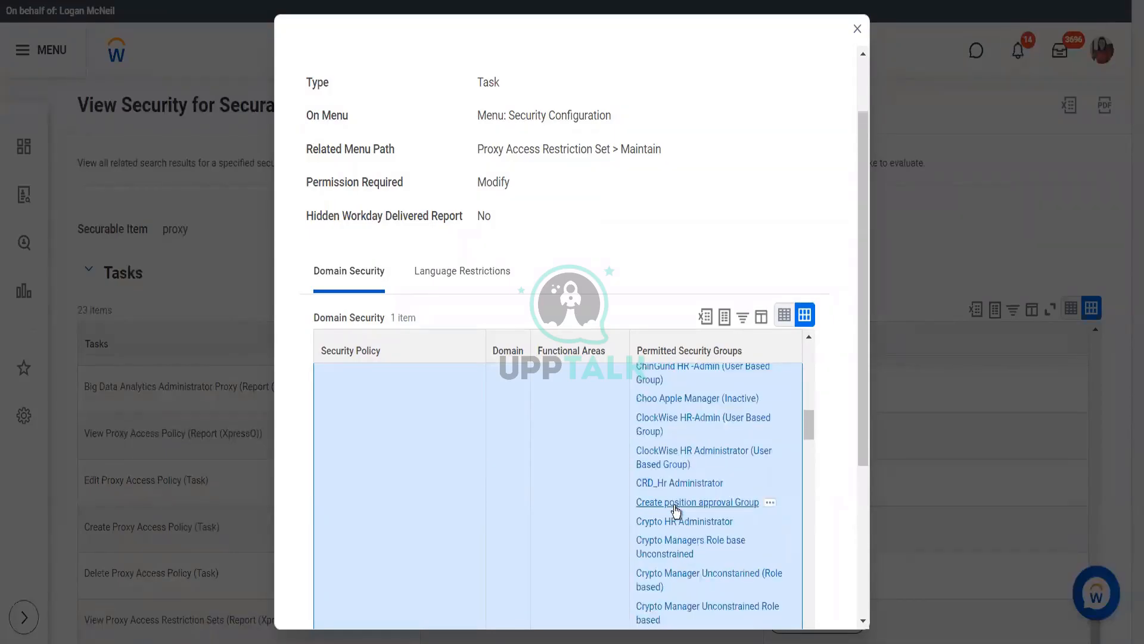
{"action": "left_click", "coordinate": [579, 454]}
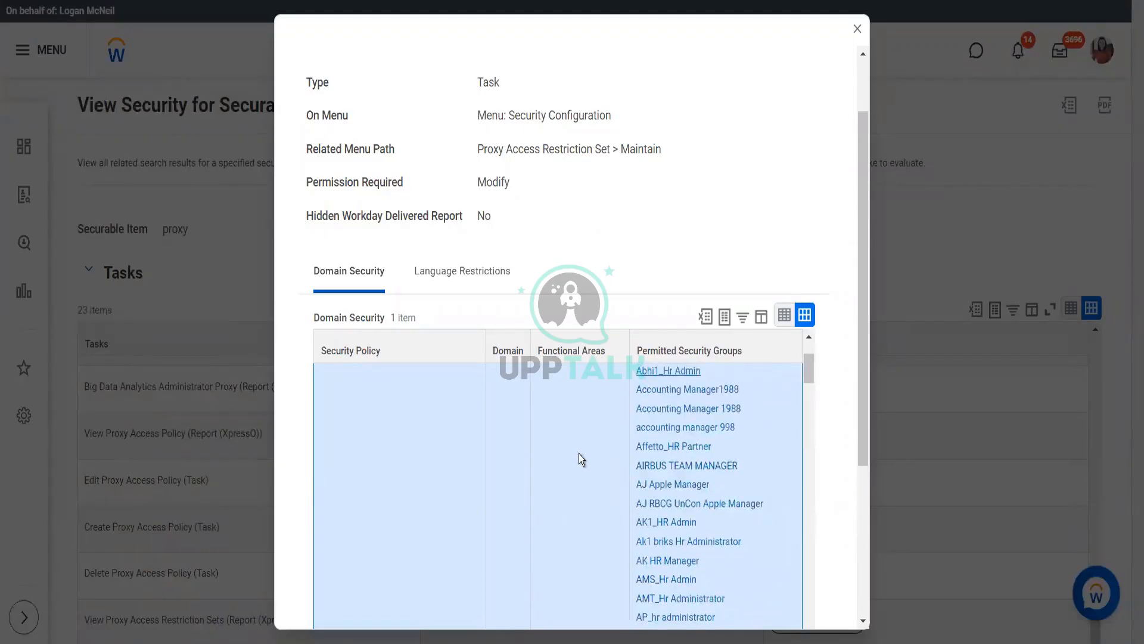
{"action": "scroll", "coordinate": [578, 453], "scroll_direction": "up", "scroll_amount": 2}
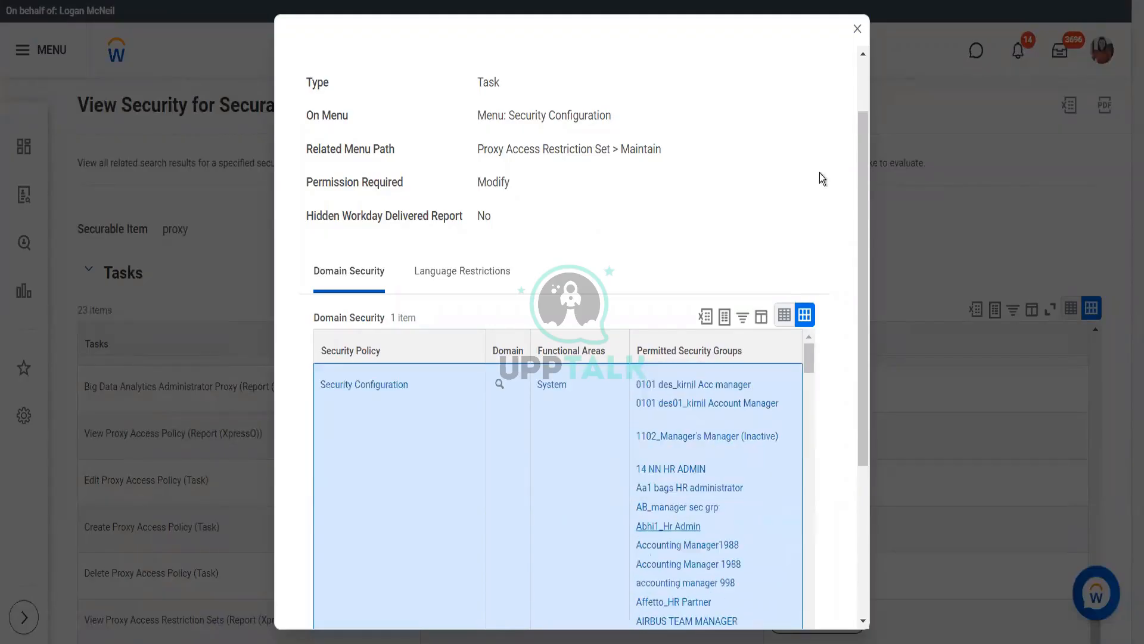
{"action": "left_click", "coordinate": [858, 30]}
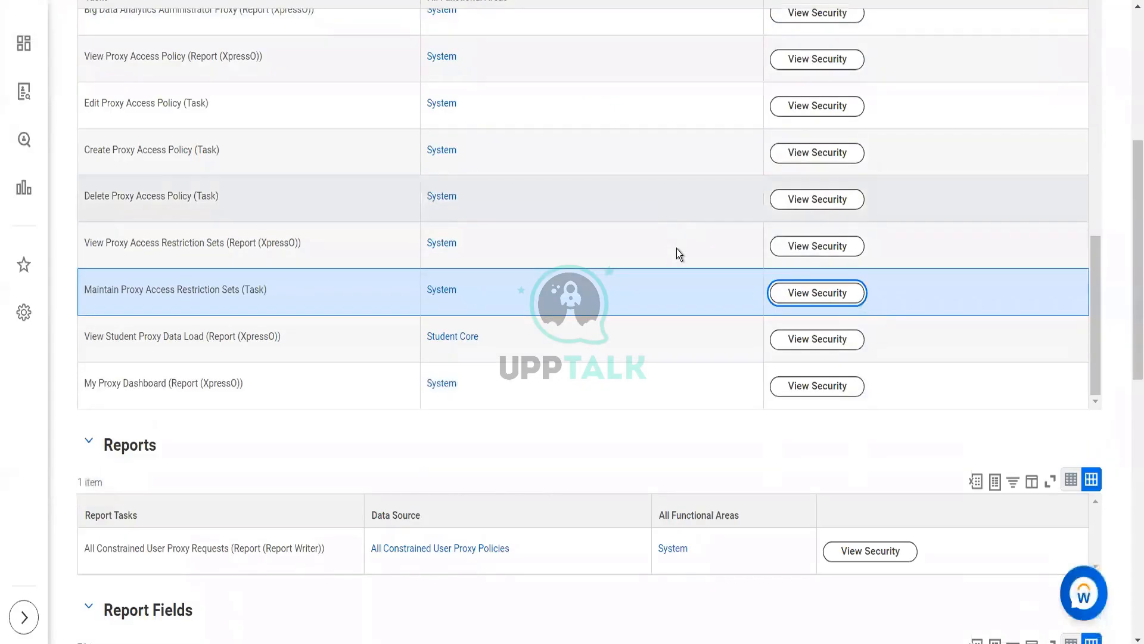